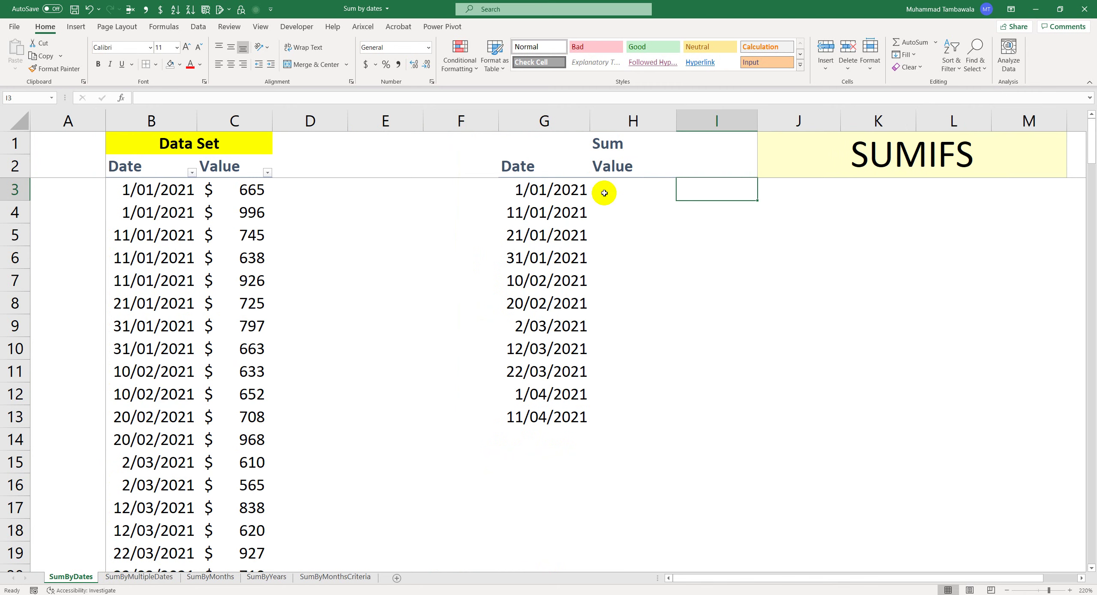
- Examine the data set's Date and Value columns and check the sum of the values in C3:C4 for 1/01/2021
drag(240, 124, 157, 124)
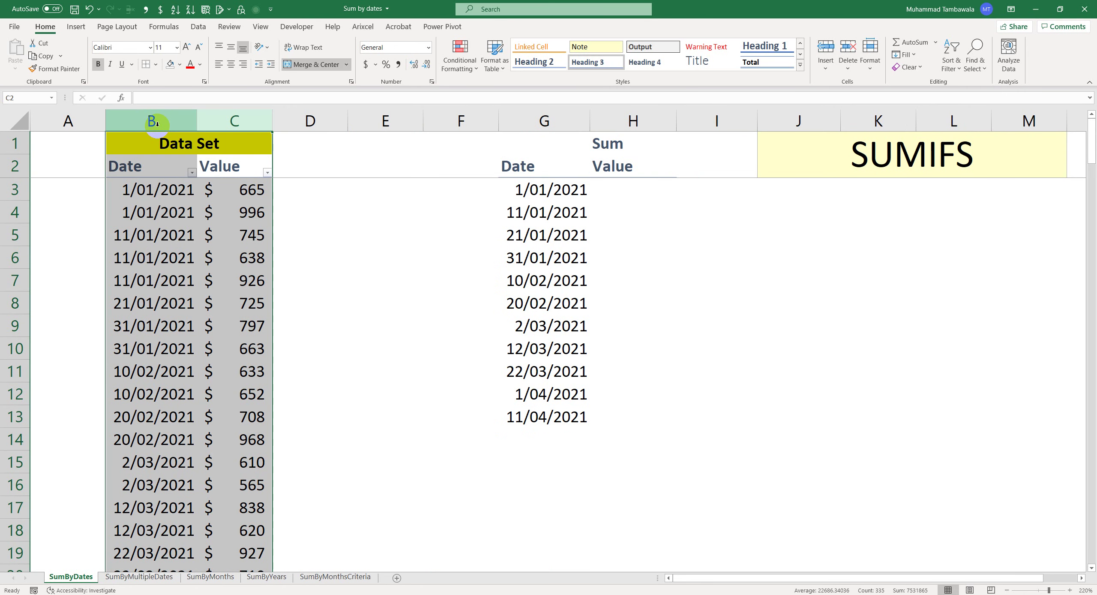
drag(173, 192, 155, 416)
drag(172, 188, 159, 261)
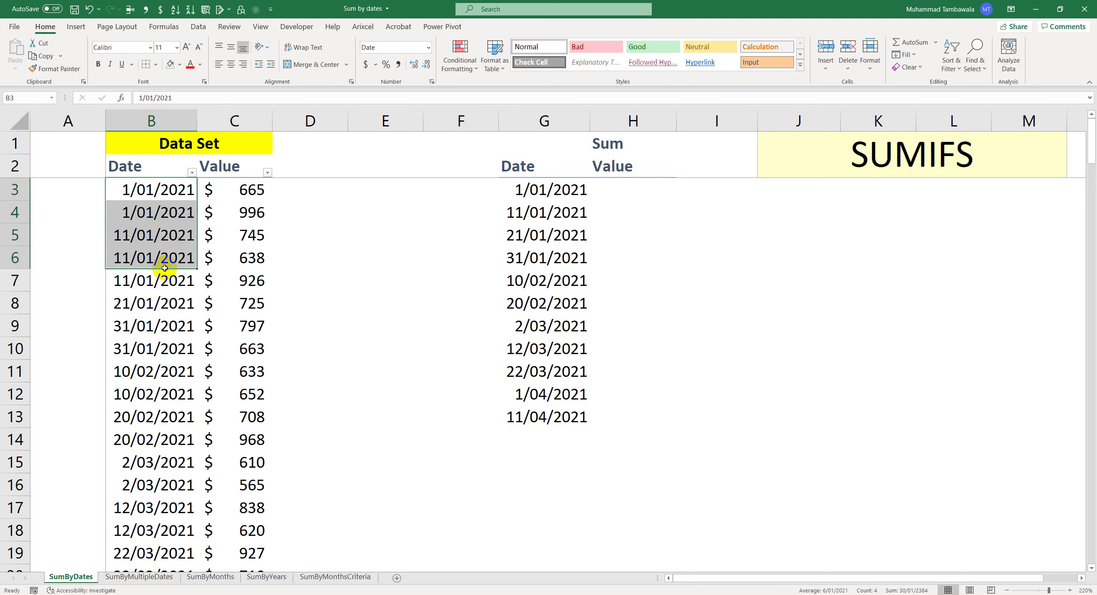
drag(225, 191, 232, 217)
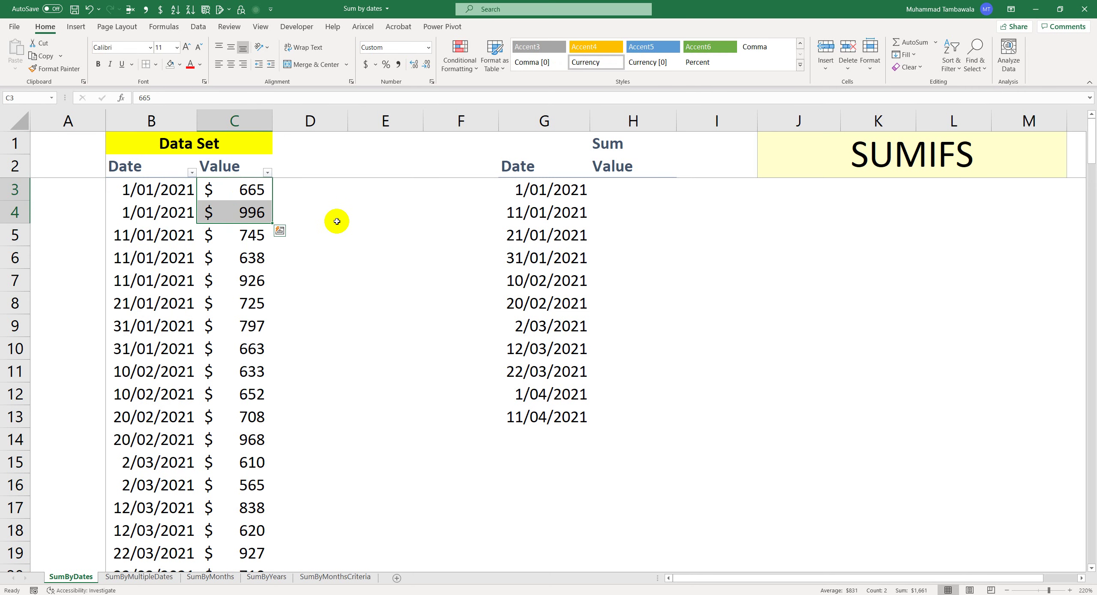
click(626, 192)
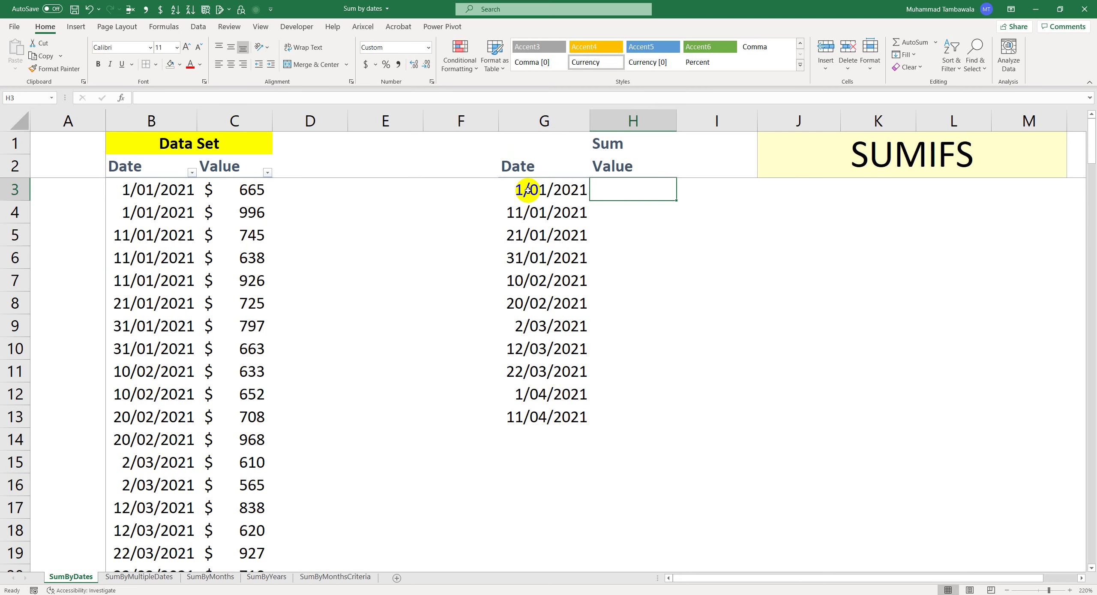
drag(246, 190, 246, 213)
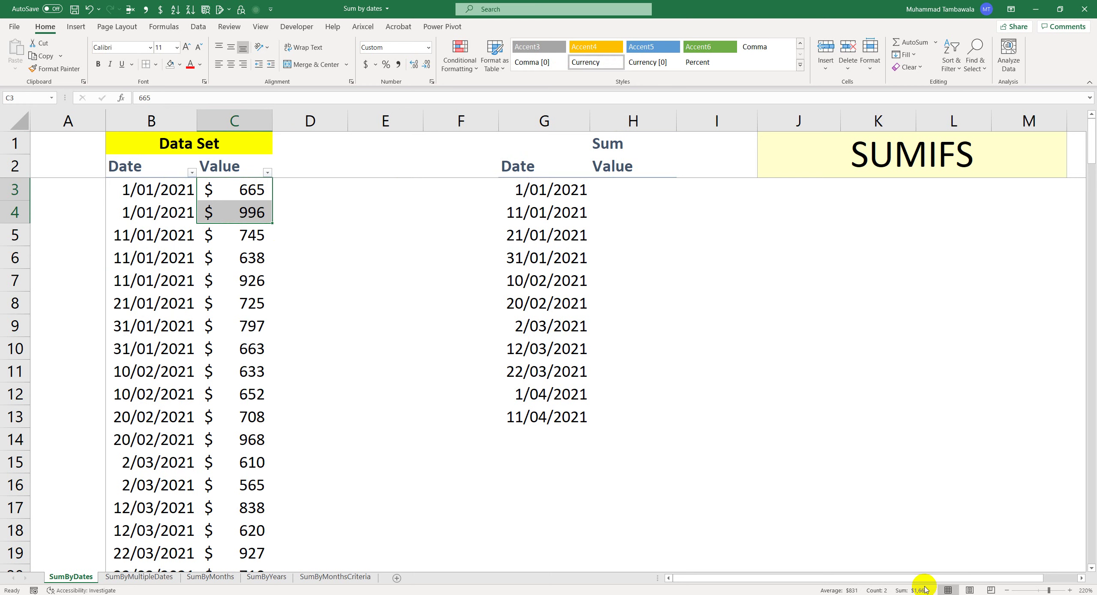
- Enter 1661 in H3 as a manual total for 1/01/2021, and clear it again
click(617, 187)
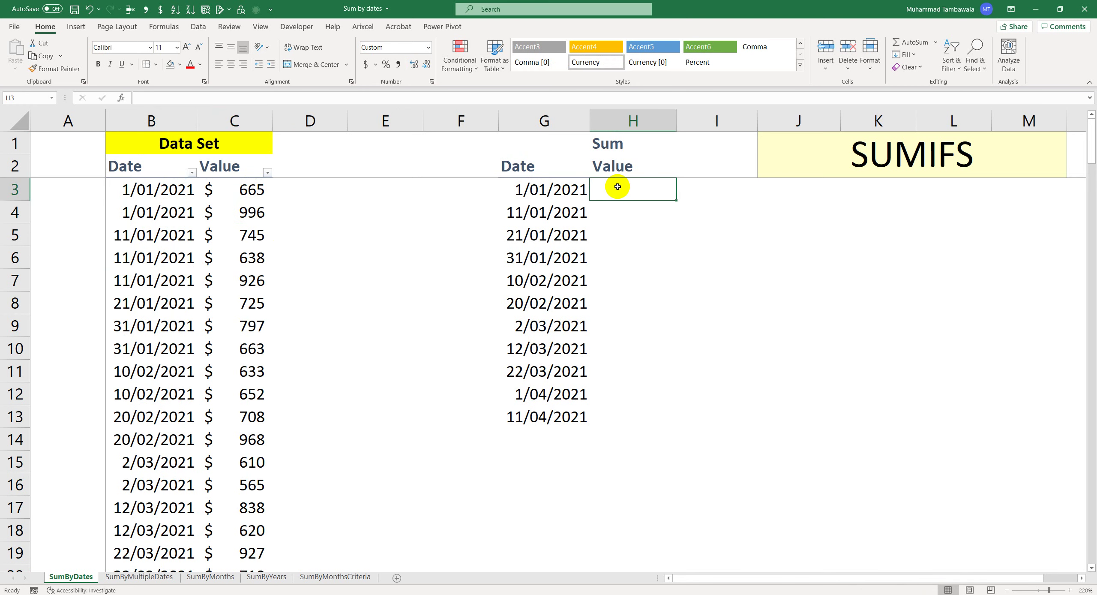
text(1661)
key(Return)
click(618, 187)
key(Delete)
- Change the number format of the summary dates in G3:G13 to General
key(Left)
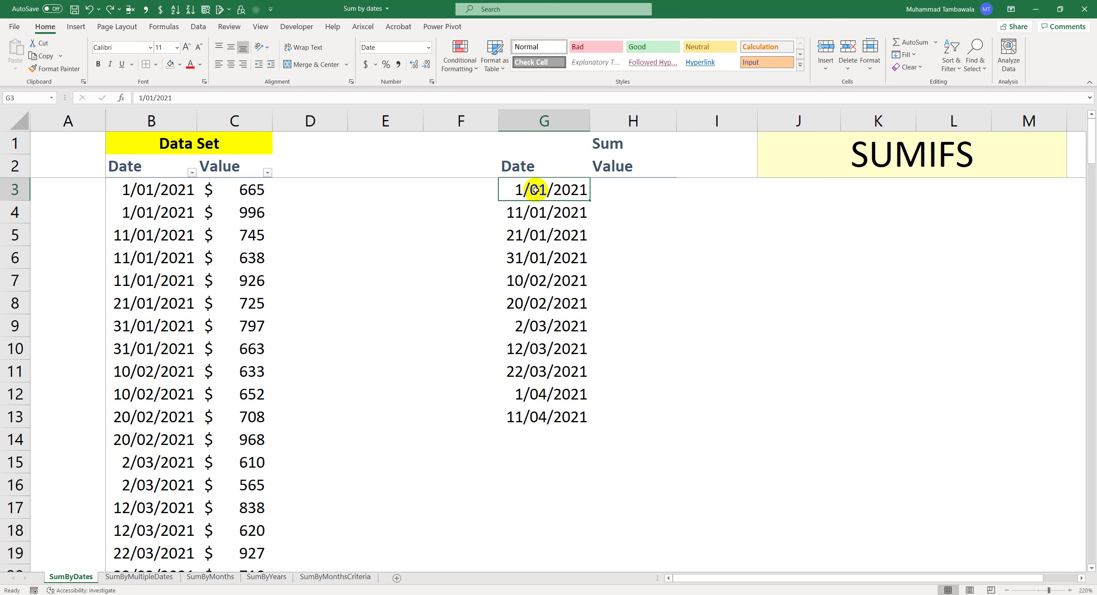
key(ctrl+shift+Down)
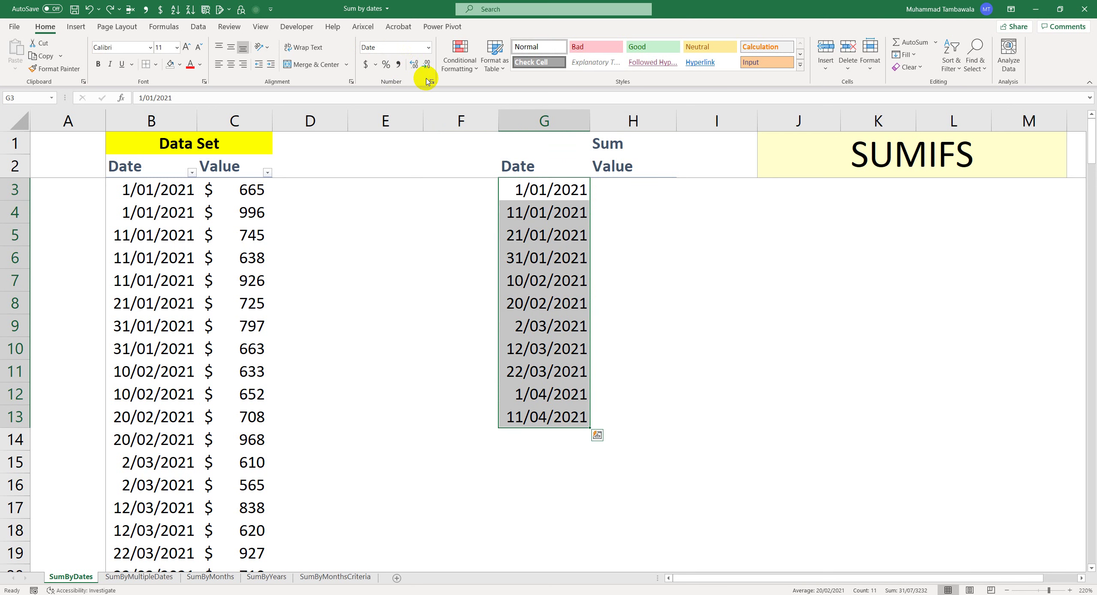
click(428, 48)
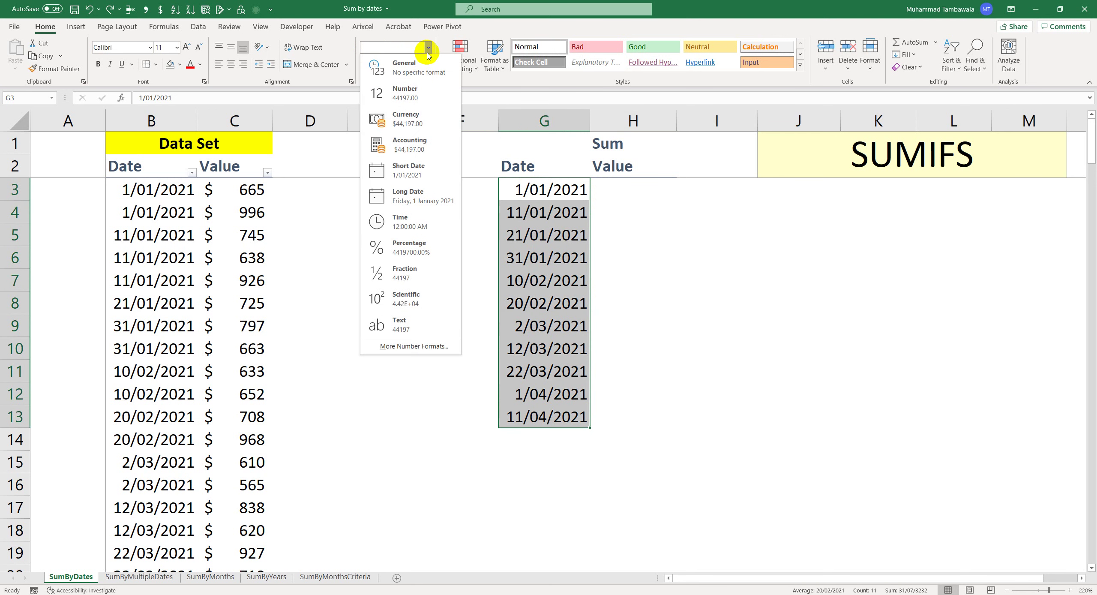
click(405, 67)
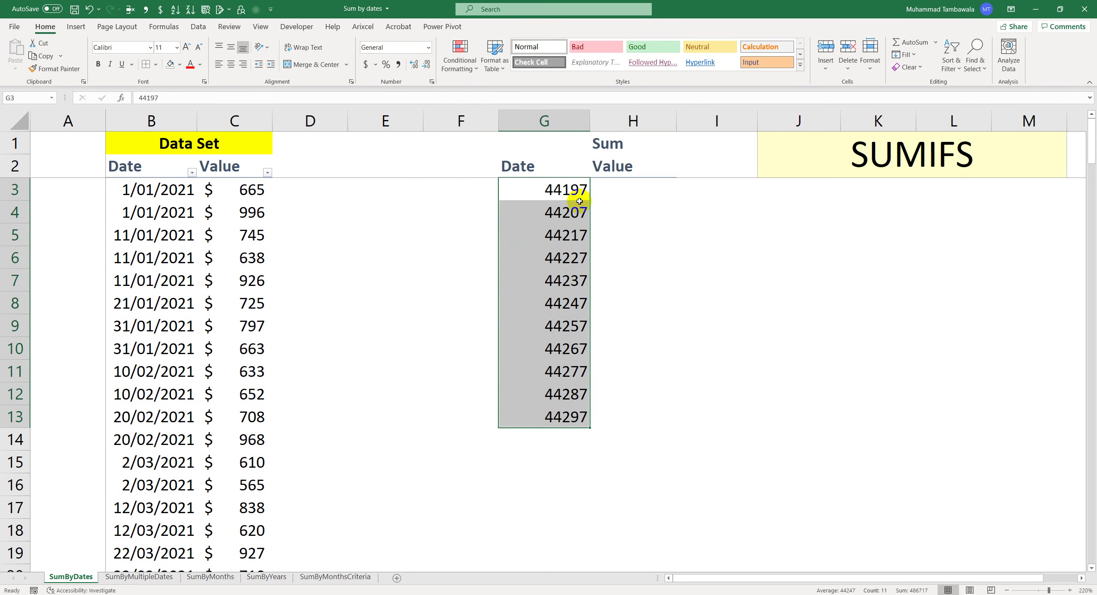
- Enter 1 in cell I3 and format it as a Short Date
click(701, 185)
text(1)
key(Return)
click(725, 185)
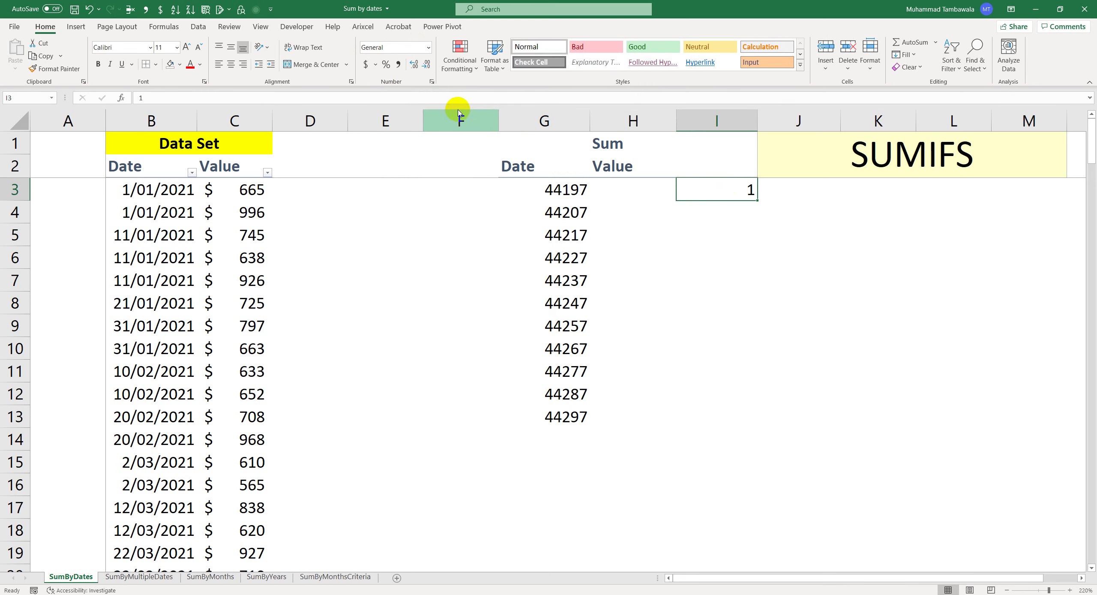
click(428, 48)
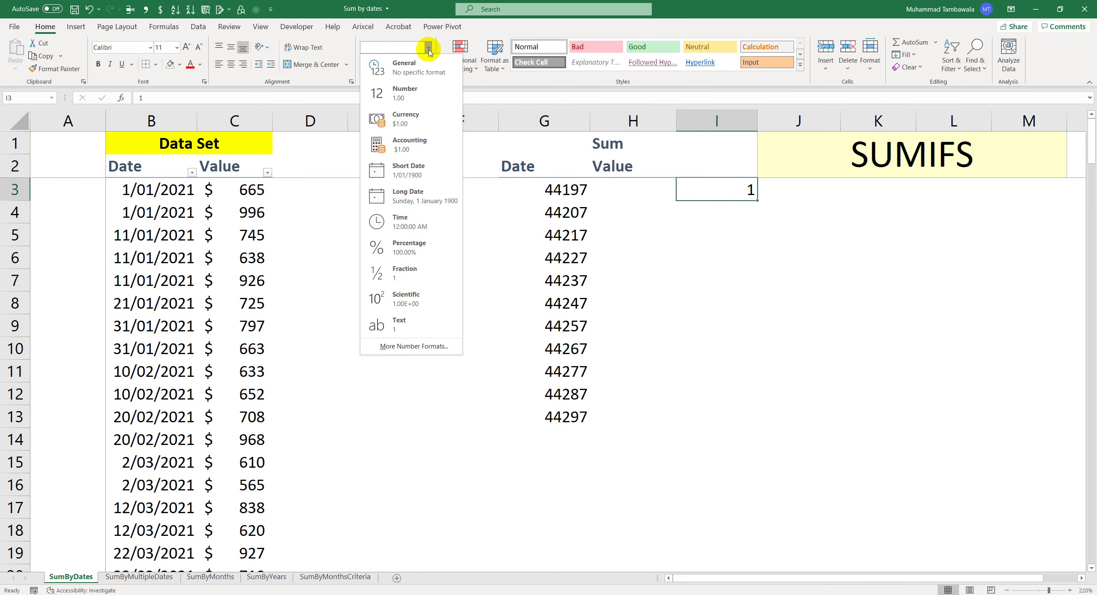
click(417, 170)
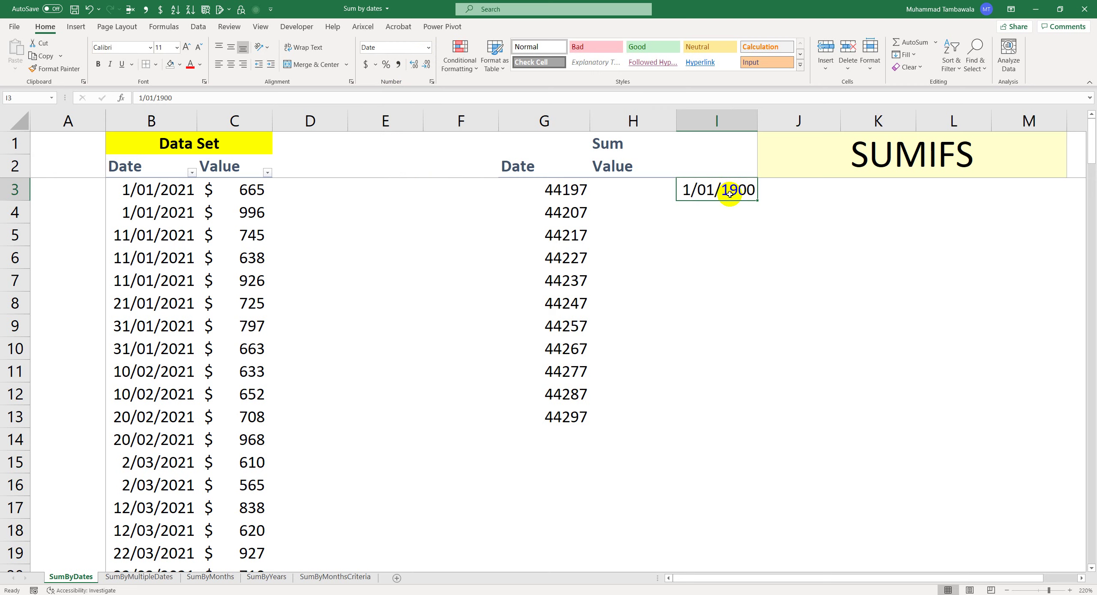
- Enter 2 in cell I4 and format it as a Short Date
click(730, 205)
text(2)
key(ctrl+Return)
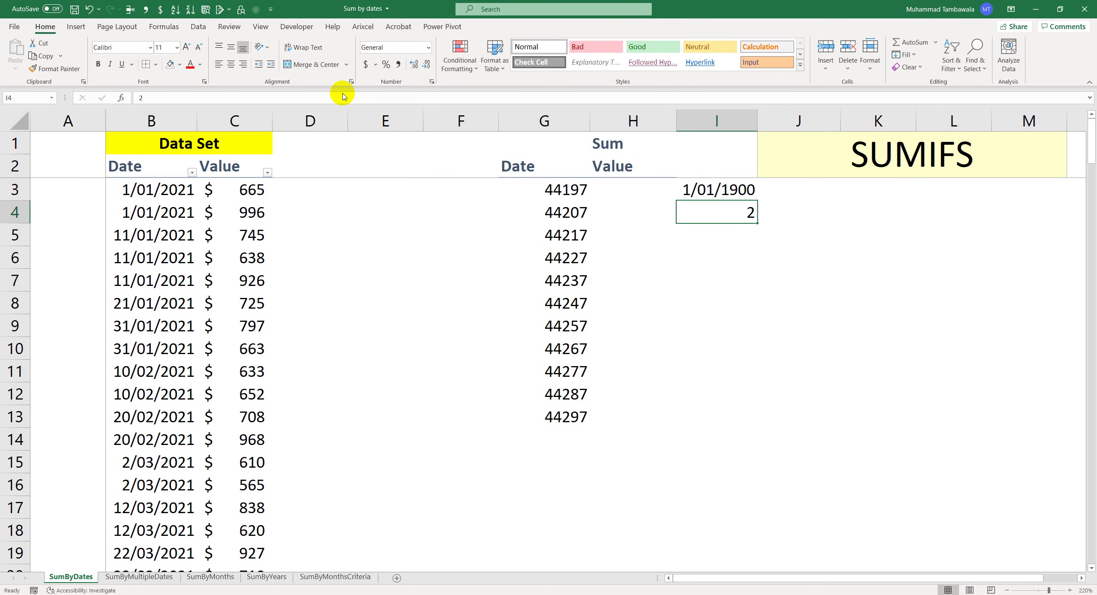
click(428, 47)
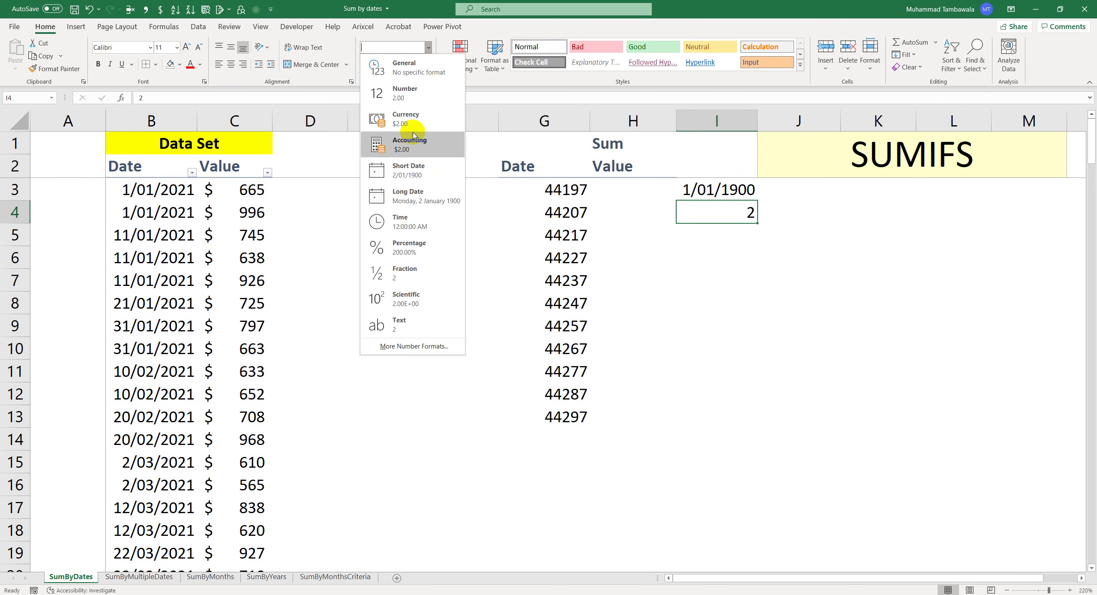
click(407, 169)
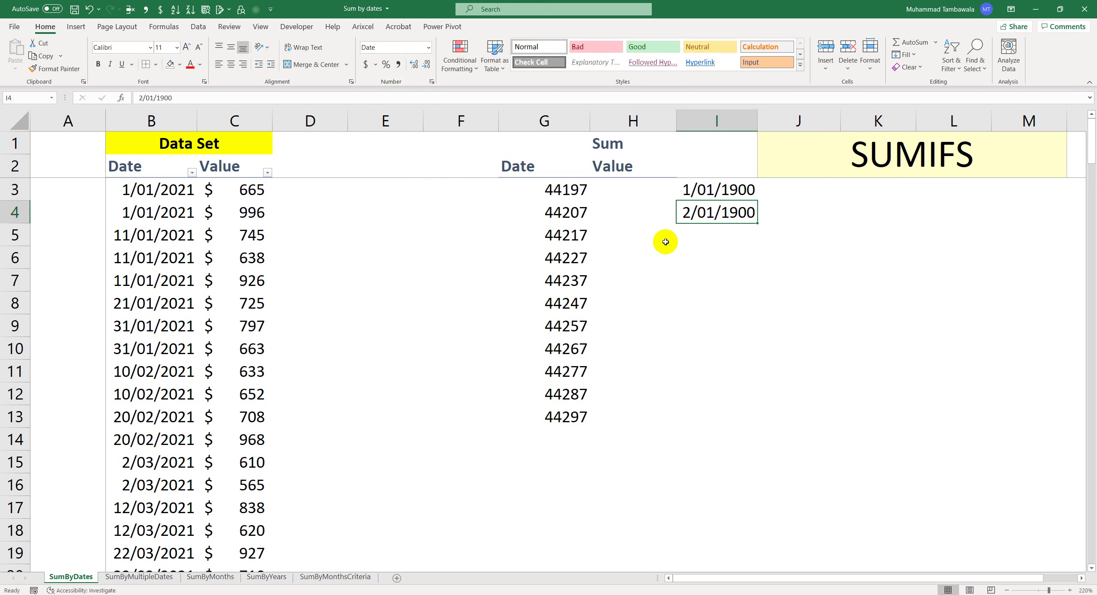
- Change the number format of G3:G13 back to Short Date
click(568, 192)
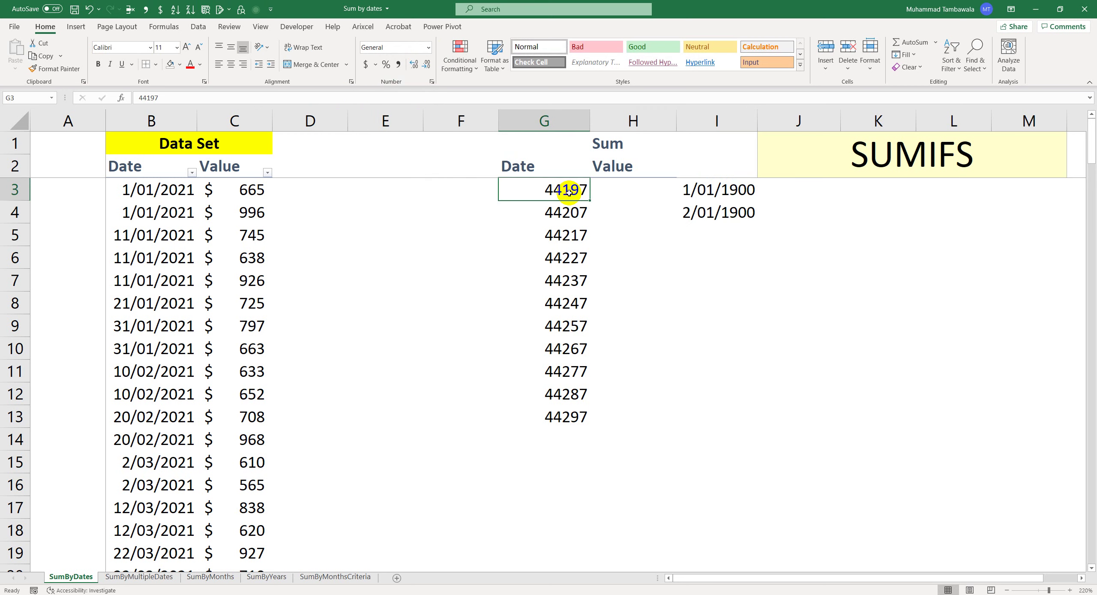
click(707, 194)
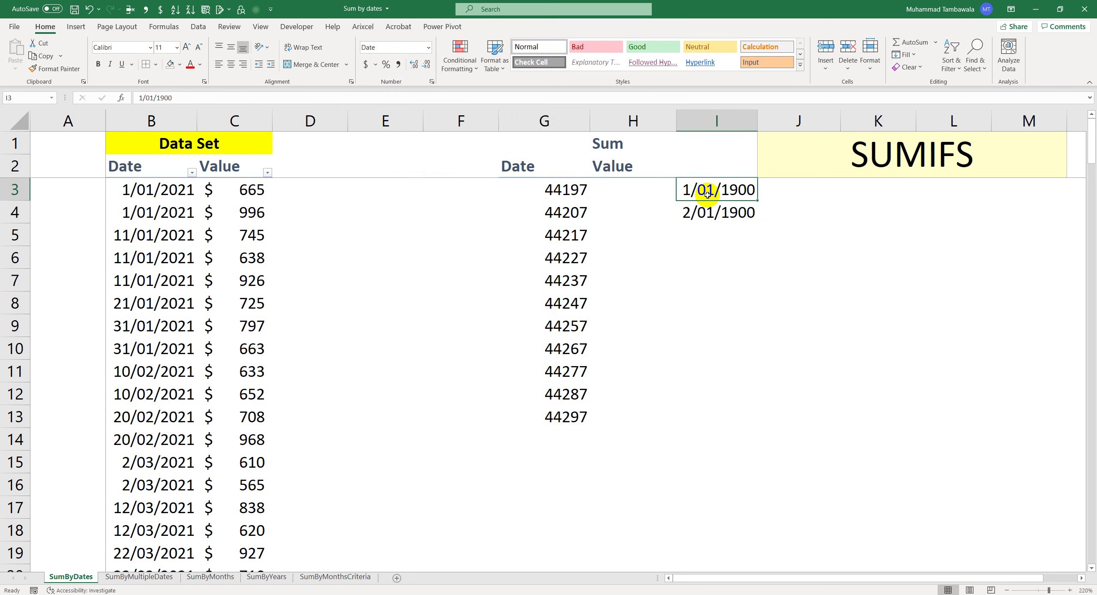
click(574, 192)
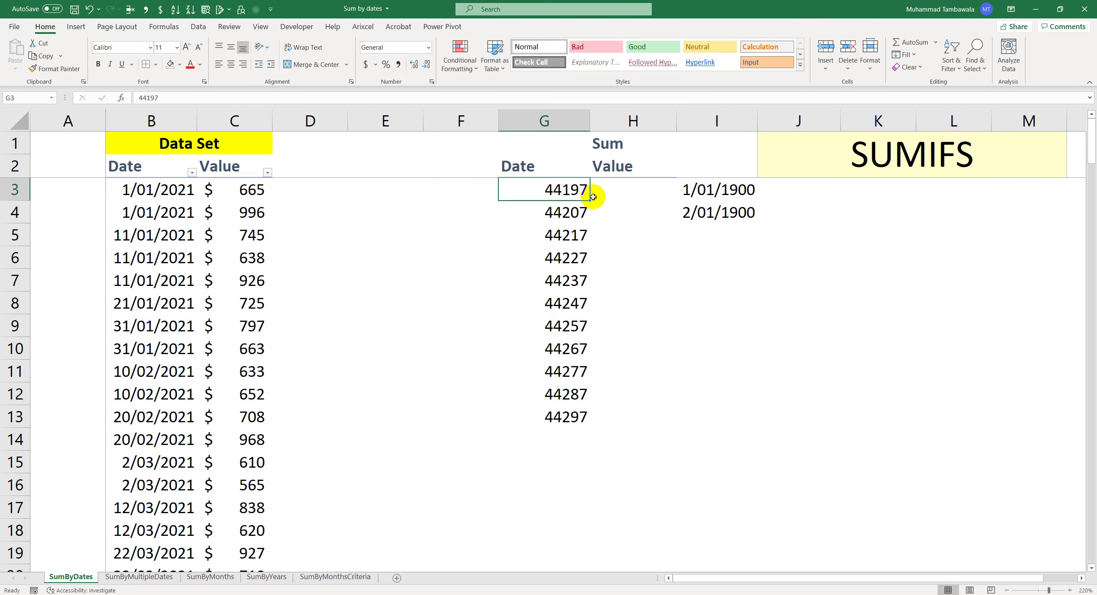
double_click(591, 198)
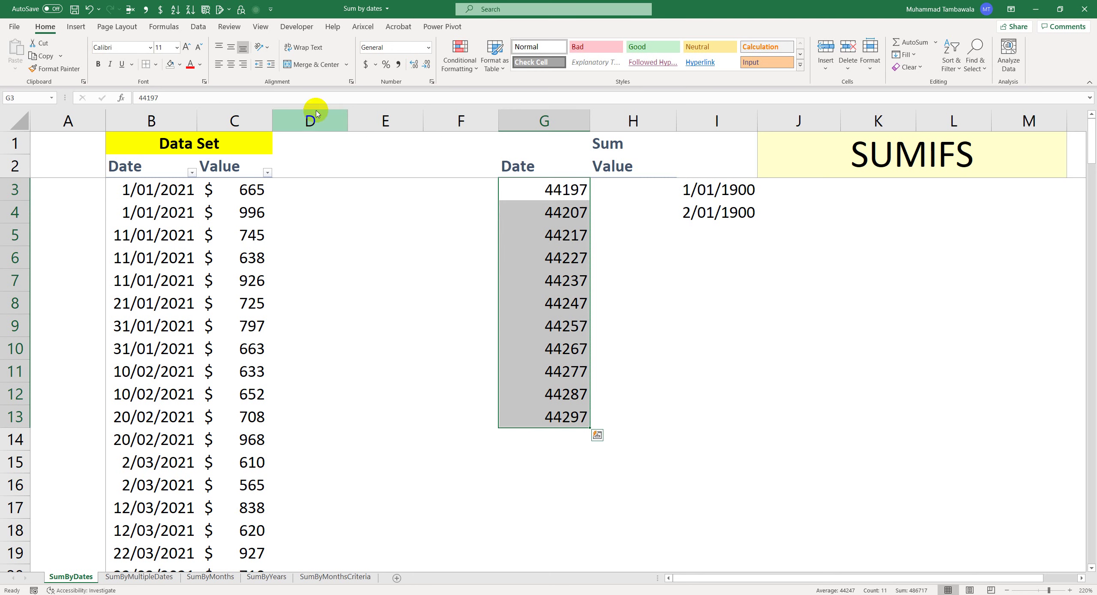
click(430, 48)
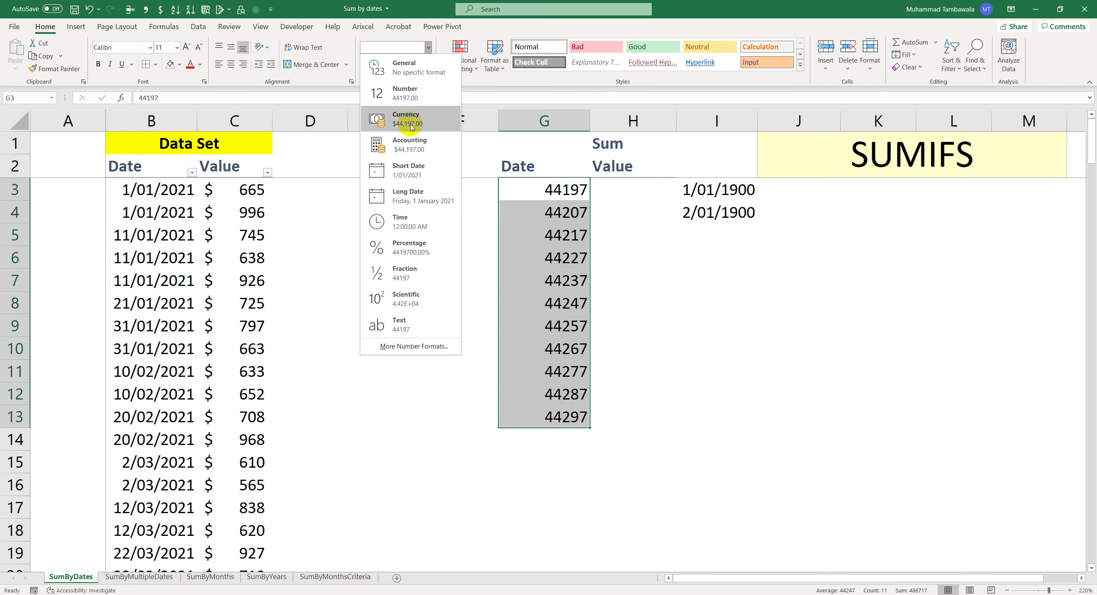
click(409, 180)
click(538, 194)
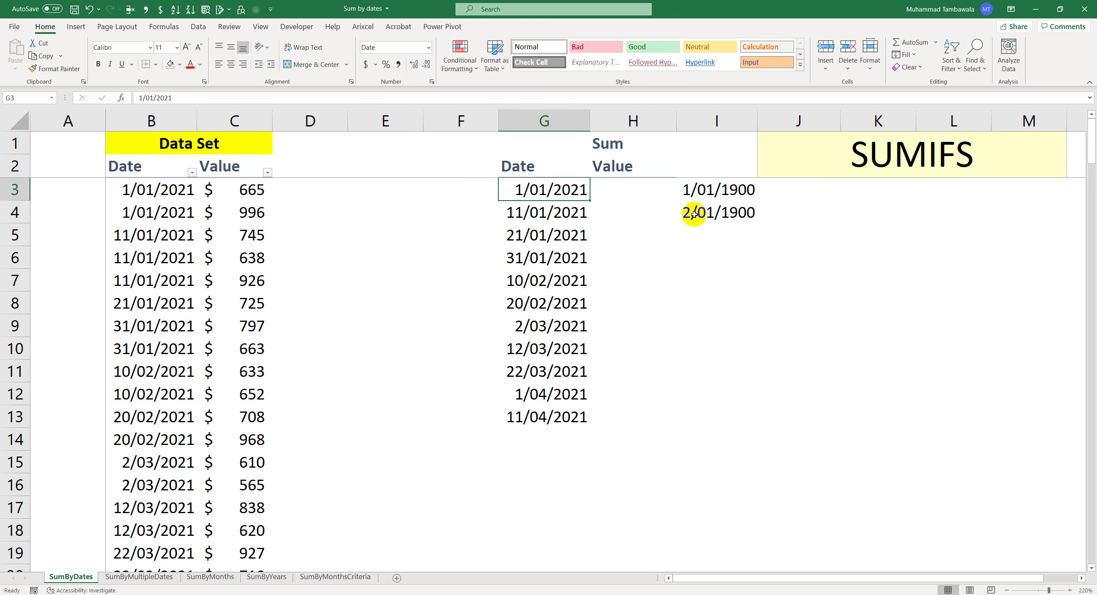
- Enter 3 in cell I5 and format it as a Short Date
click(718, 219)
click(730, 191)
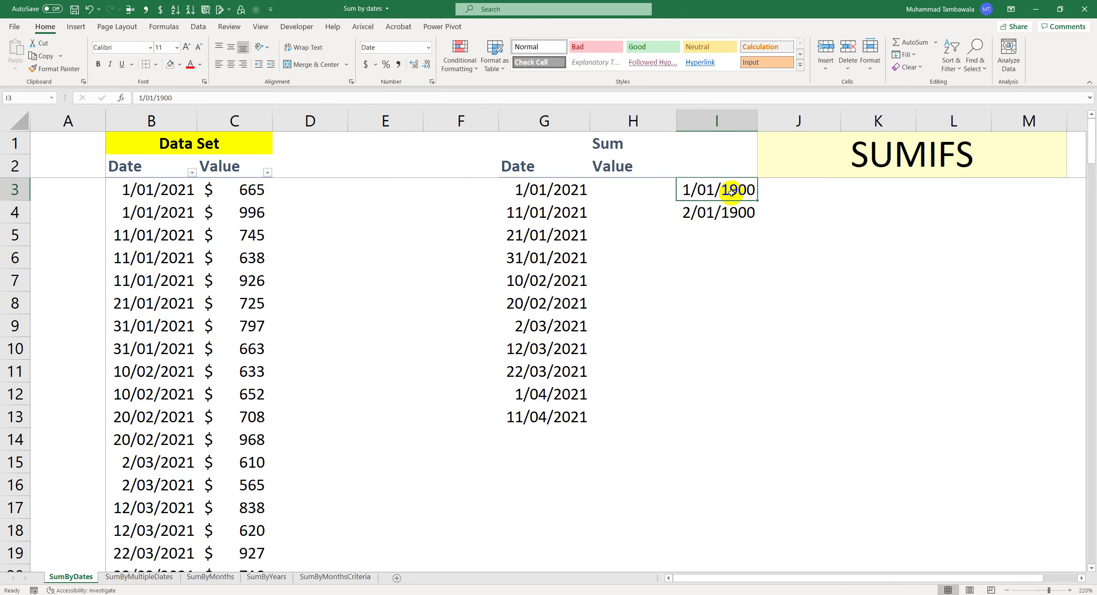
click(733, 211)
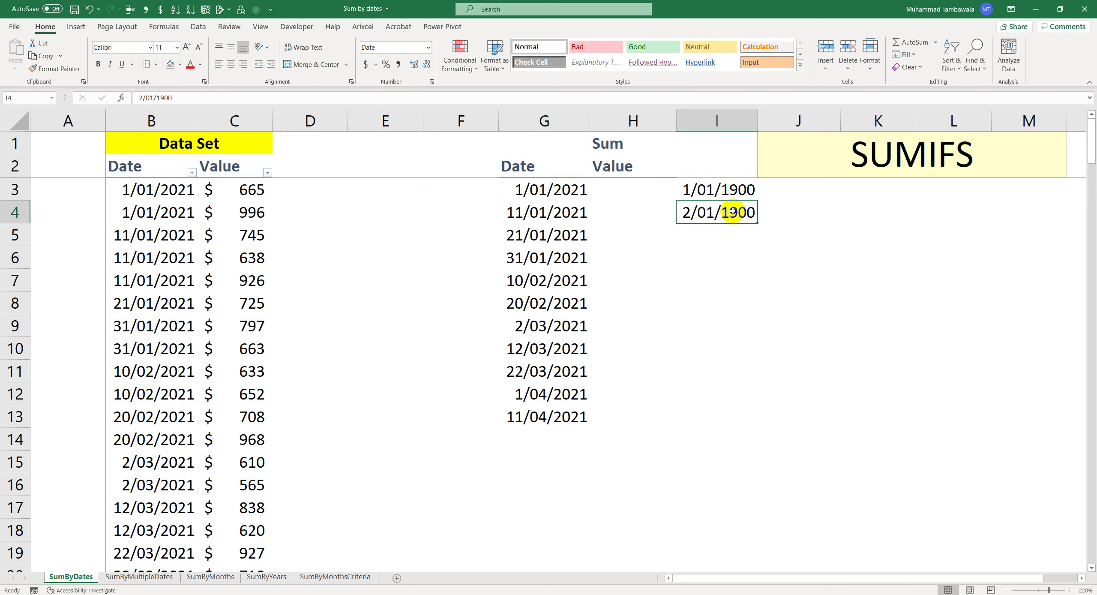
click(729, 227)
text(3)
key(Return)
click(729, 227)
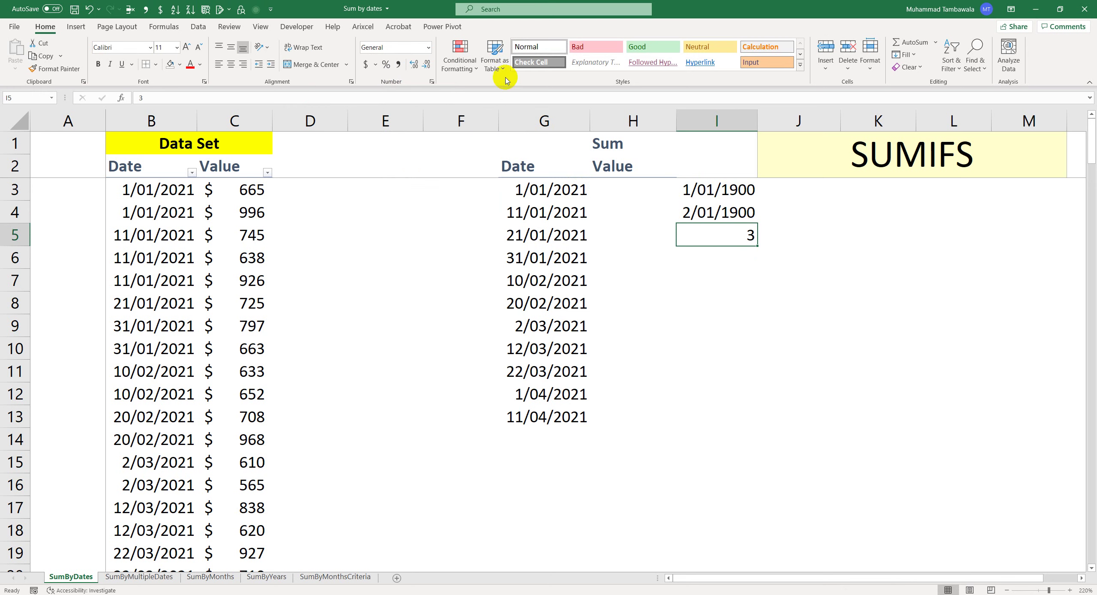
click(428, 47)
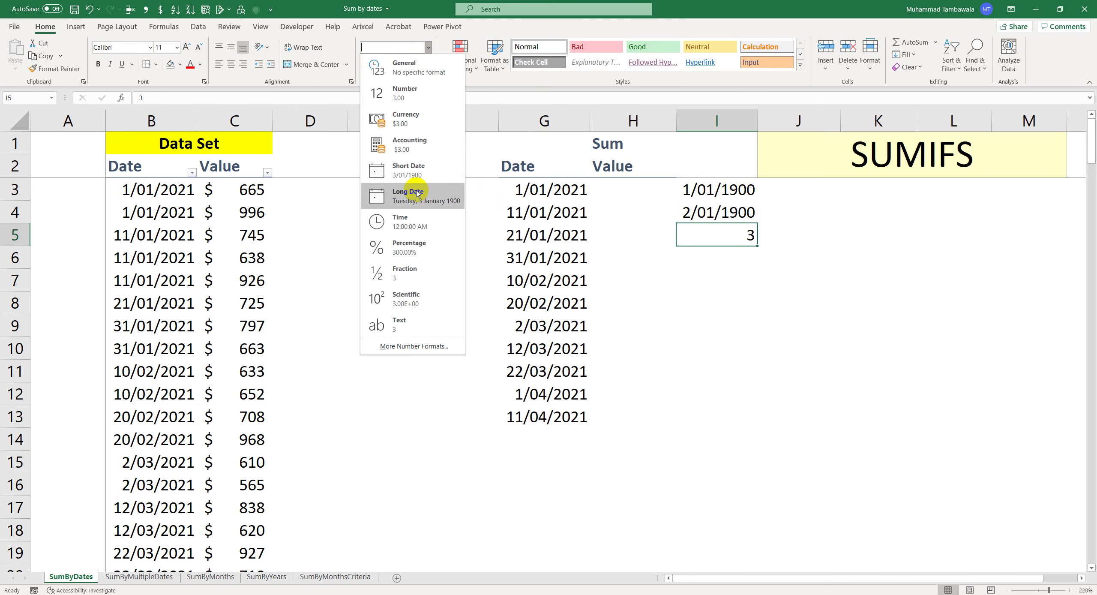
click(413, 170)
- Clear the sample dates from cells I3:I5
click(707, 253)
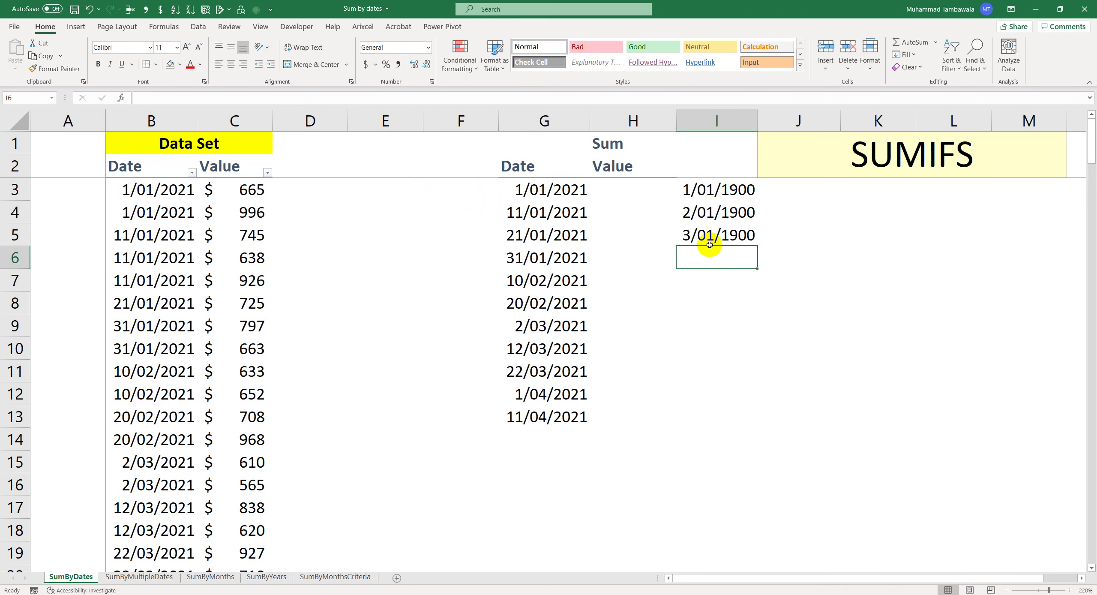
click(740, 277)
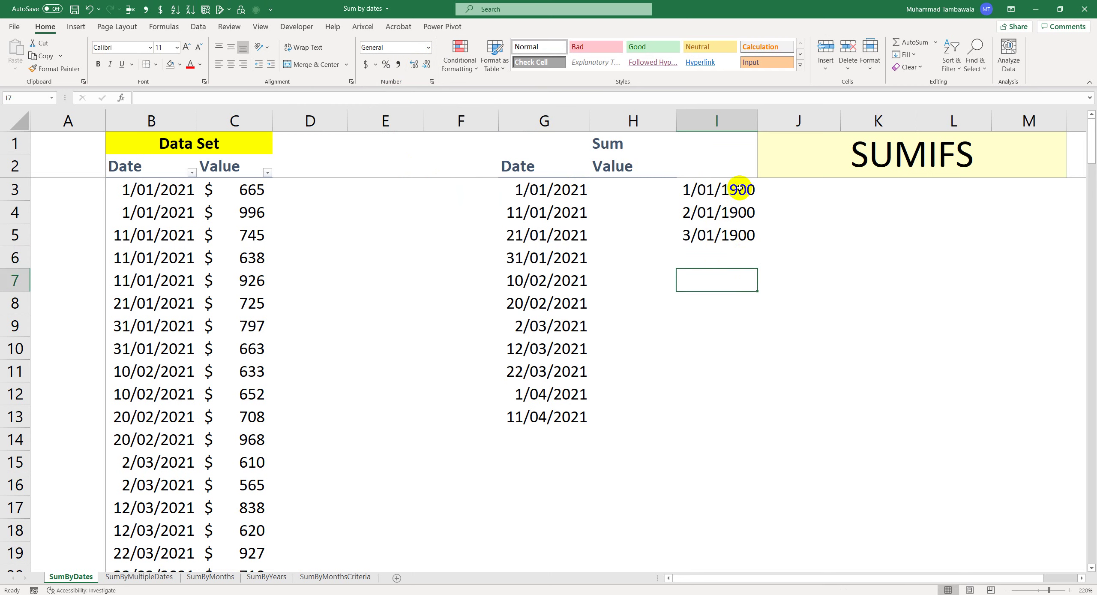
drag(731, 189, 736, 233)
key(Delete)
key(Right)
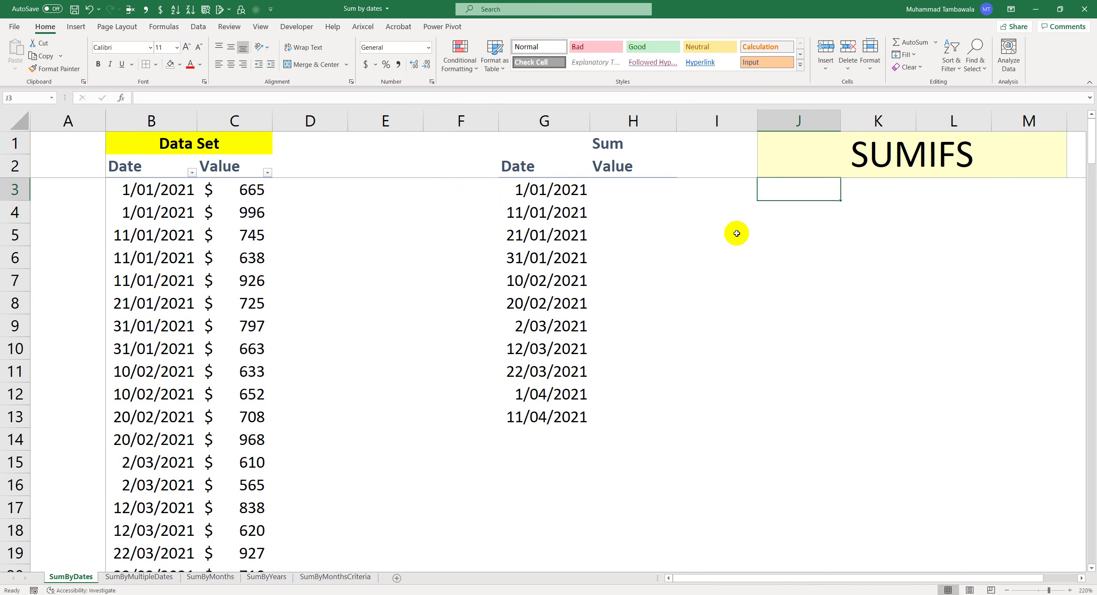
- Start a SUMIFS formula in H3 with the absolute range $C$3:$C$168 as its sum range
key(Left)
key(Left)
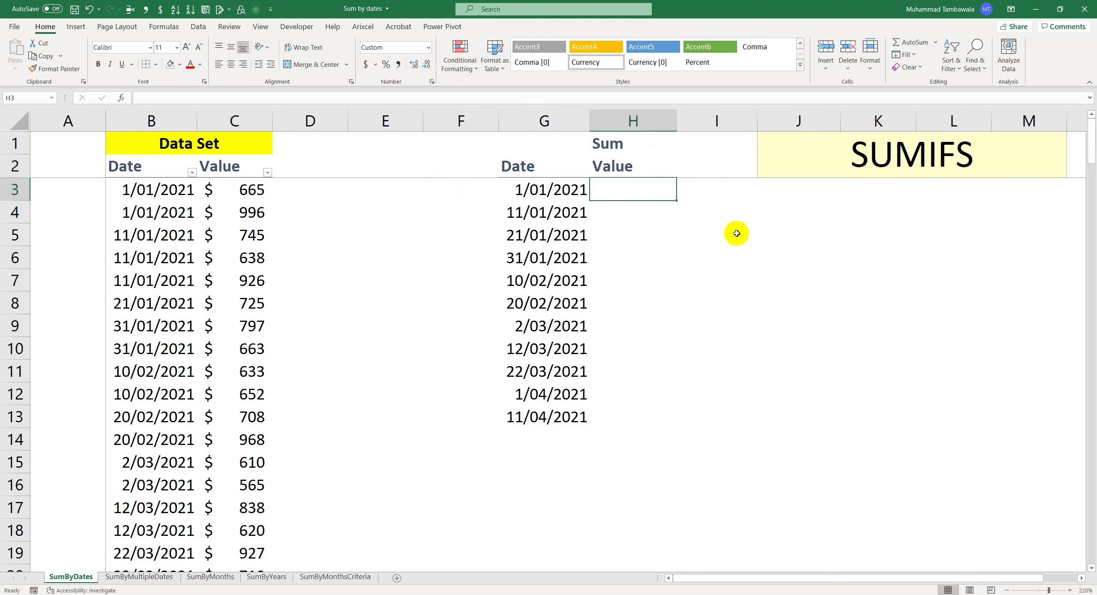
click(268, 102)
text(=sum)
key(Down)
key(Down)
key(Tab)
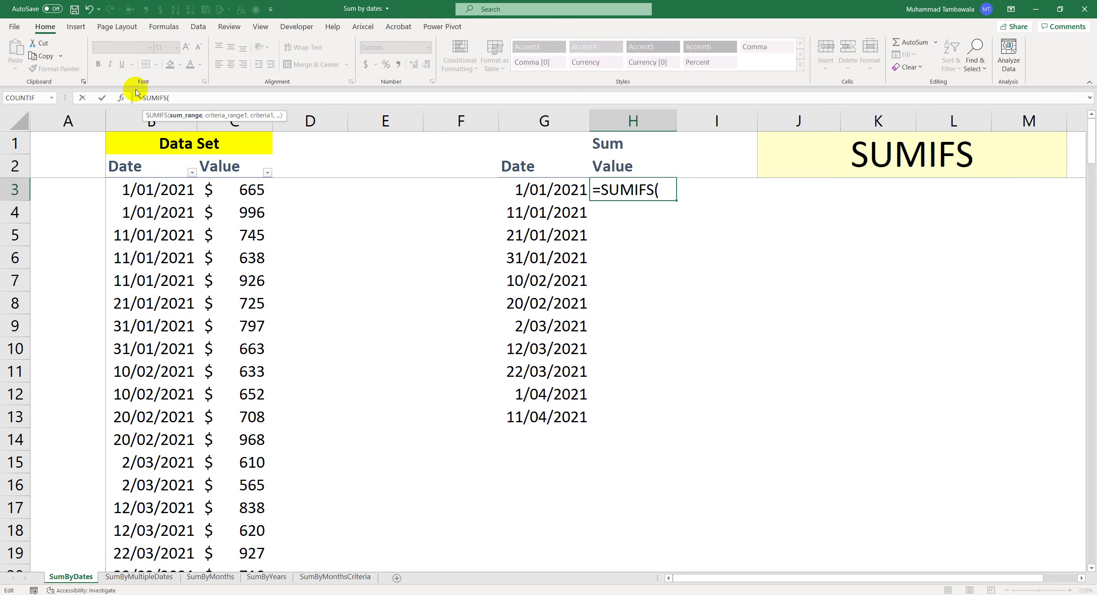
click(239, 186)
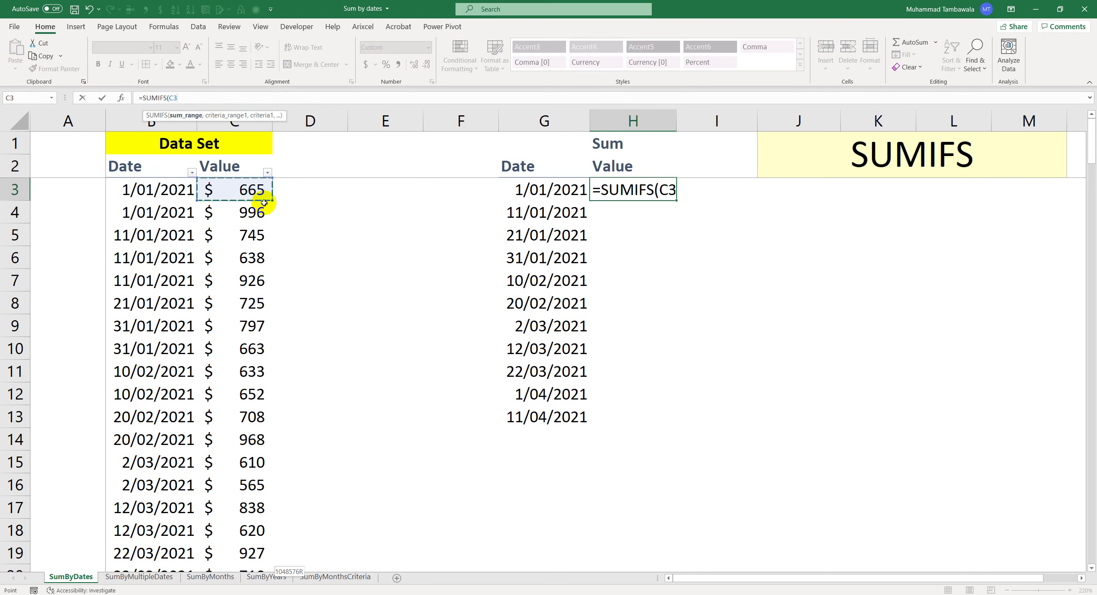
key(ctrl+shift+Down)
key(F4)
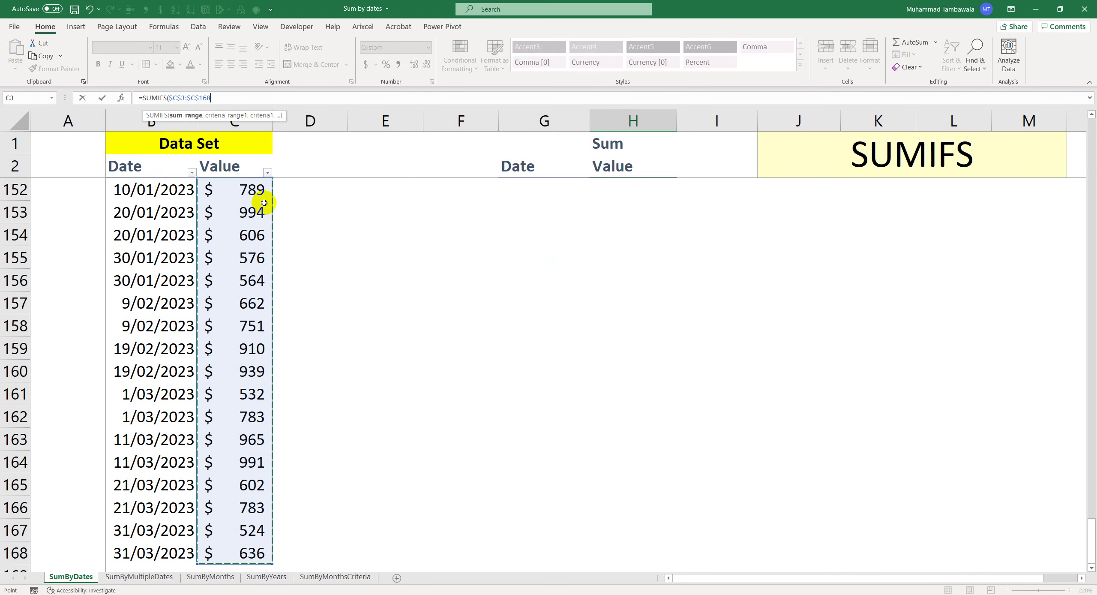
text(,)
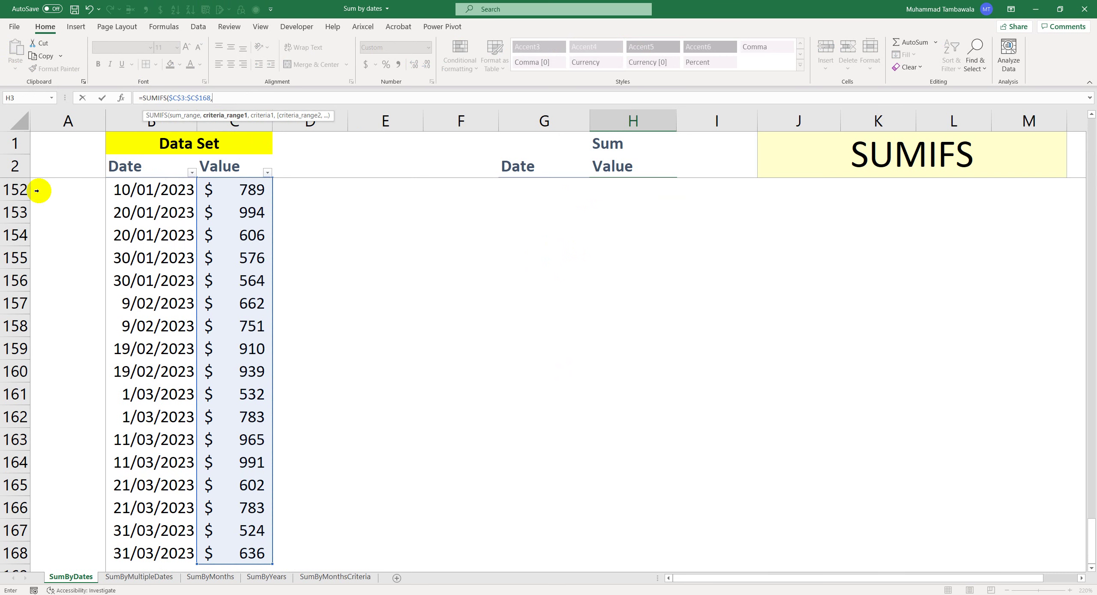
- Add the absolute range $B$3:$B$168 as the first criteria range of the SUMIFS formula in H3
click(132, 189)
key(ctrl+Up)
key(Down)
key(Down)
key(Down)
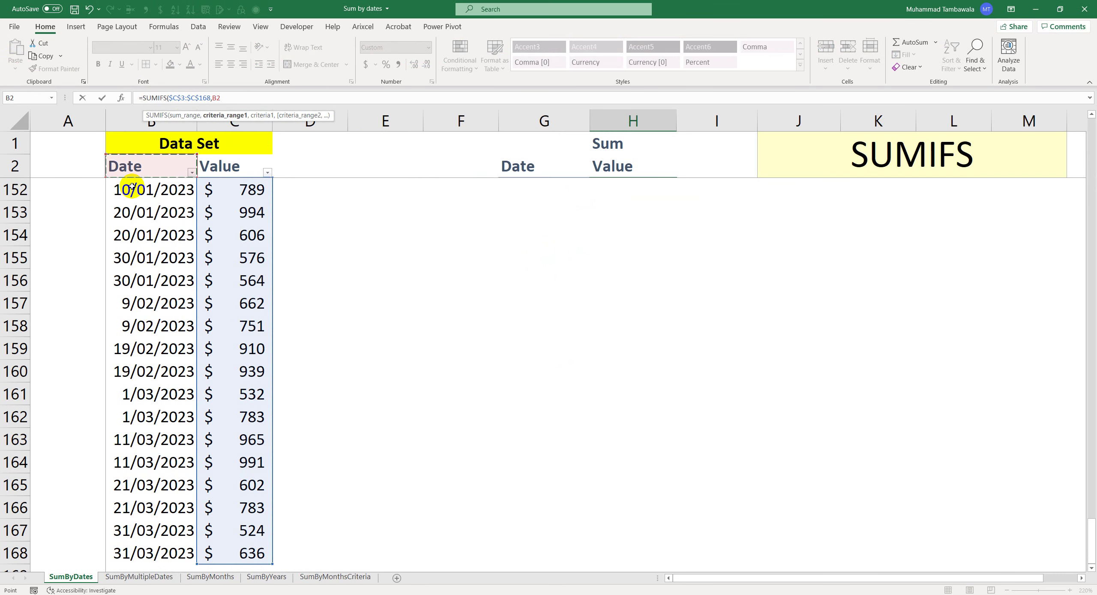
key(Up)
key(ctrl+shift+Down)
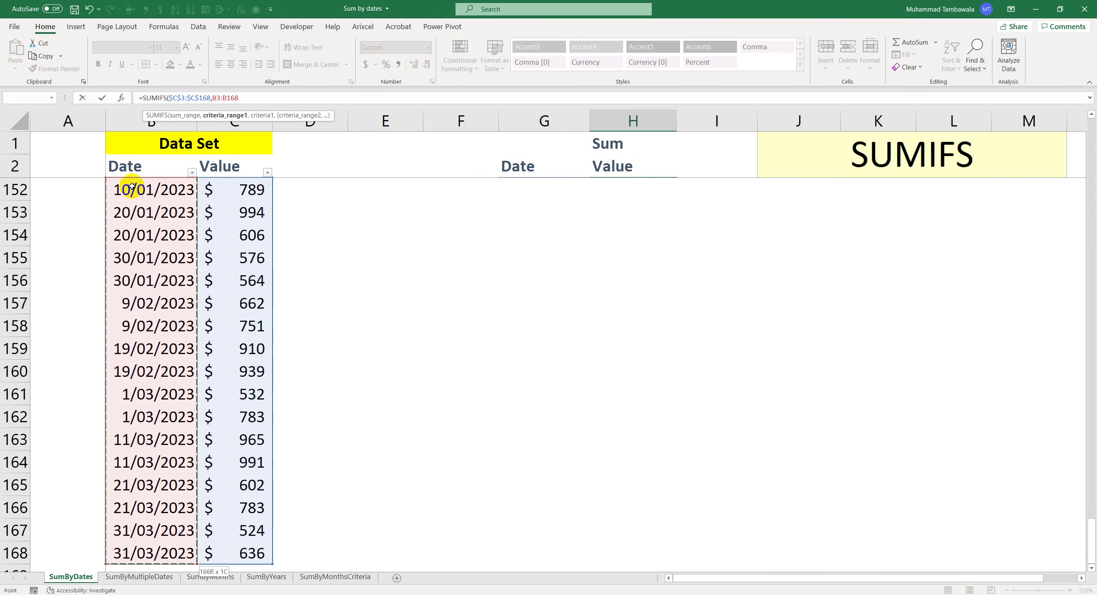
key(F4)
text(,)
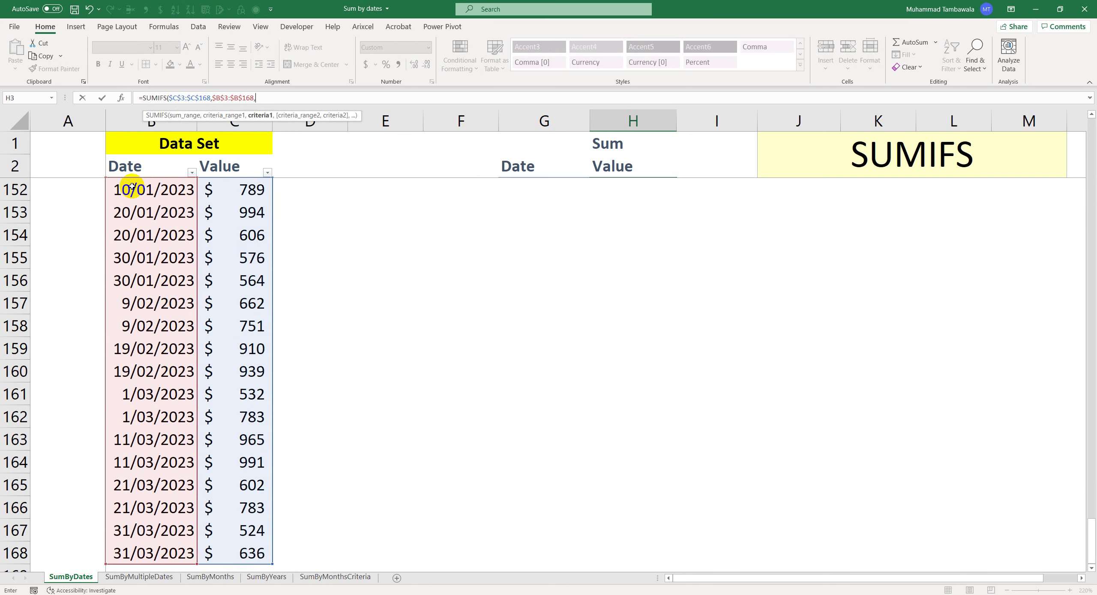
- Use the date in G3 as the criterion and complete the SUMIFS formula in H3
scroll(510, 251, up, 20)
scroll(512, 252, up, 14)
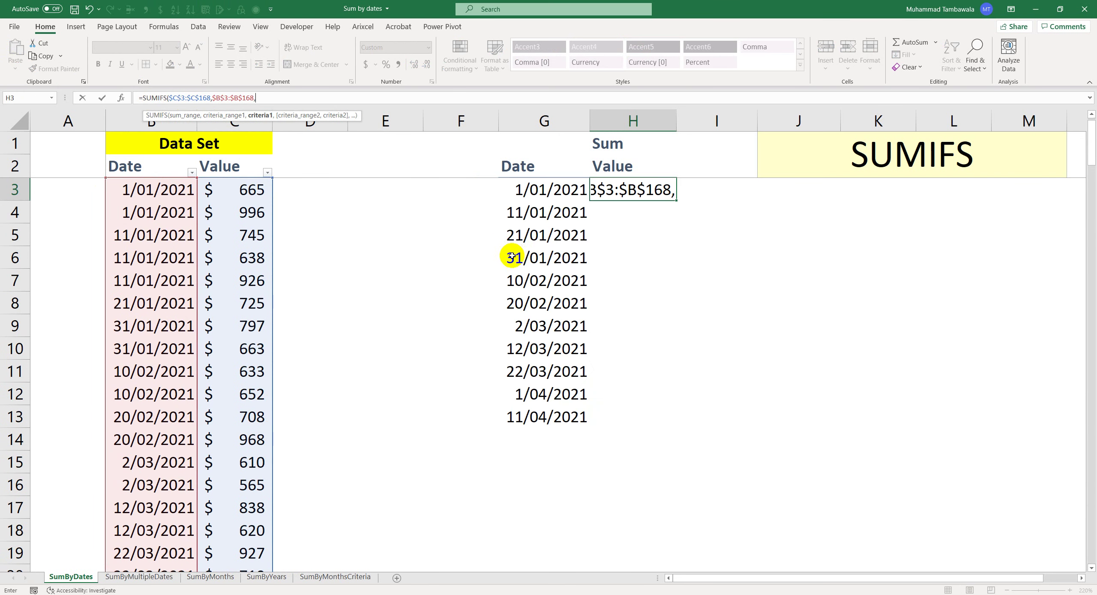
click(567, 192)
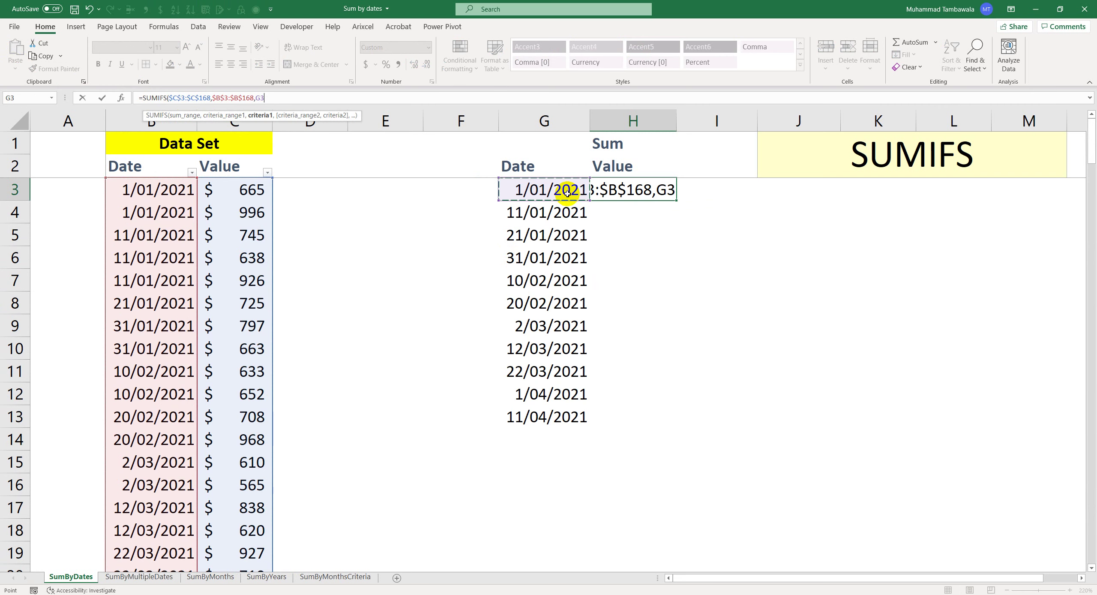
text())
key(Return)
key(Up)
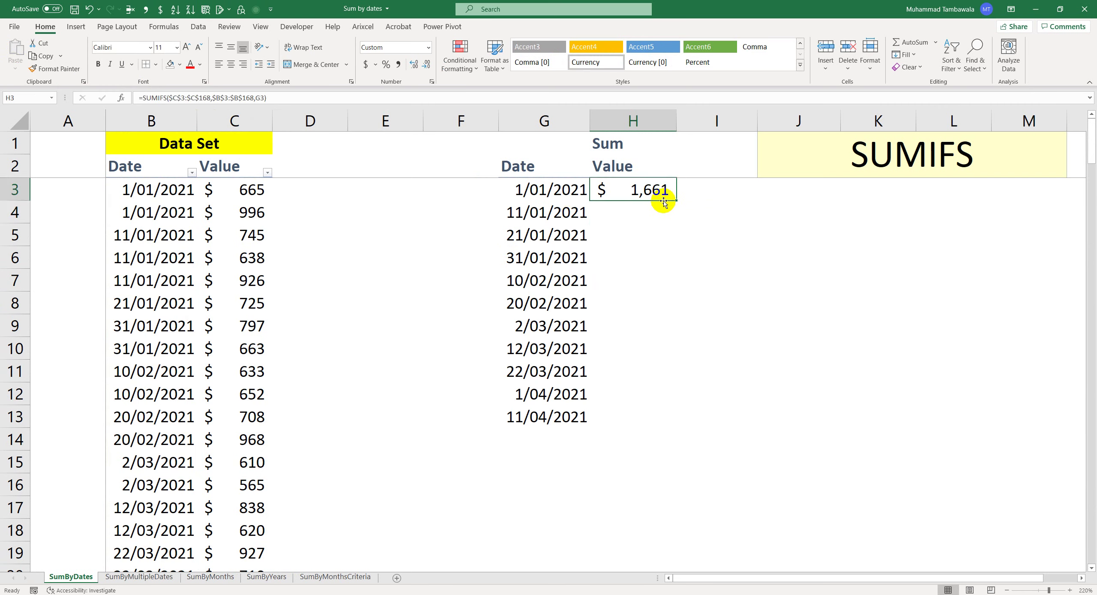
- Check the two 1/01/2021 rows in the data set and the sum of their values in C3:C4
drag(154, 189, 158, 211)
drag(245, 191, 237, 210)
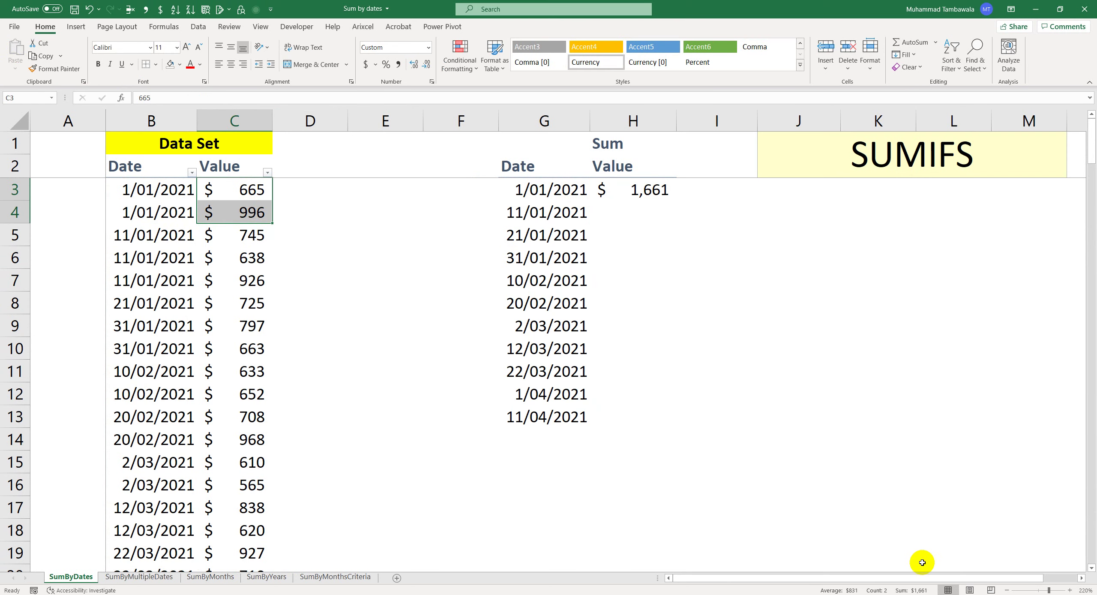
- Test the formula by changing the date in B5 to 1/1/2021 and checking the sum of C3:C5, and undo the change
click(167, 239)
text(1)
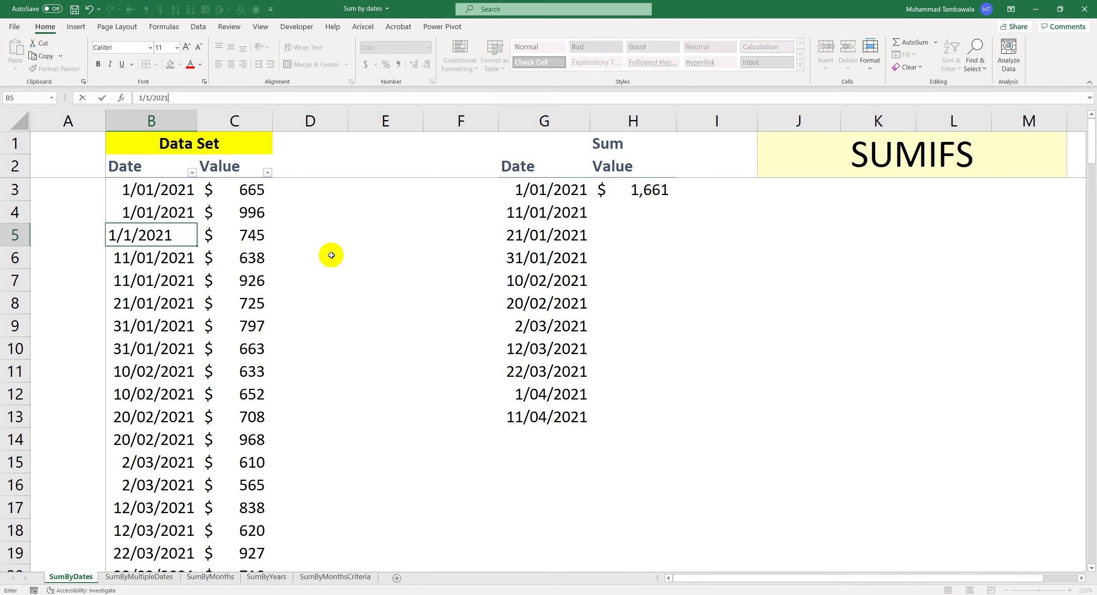
key(ctrl+Return)
key(Right)
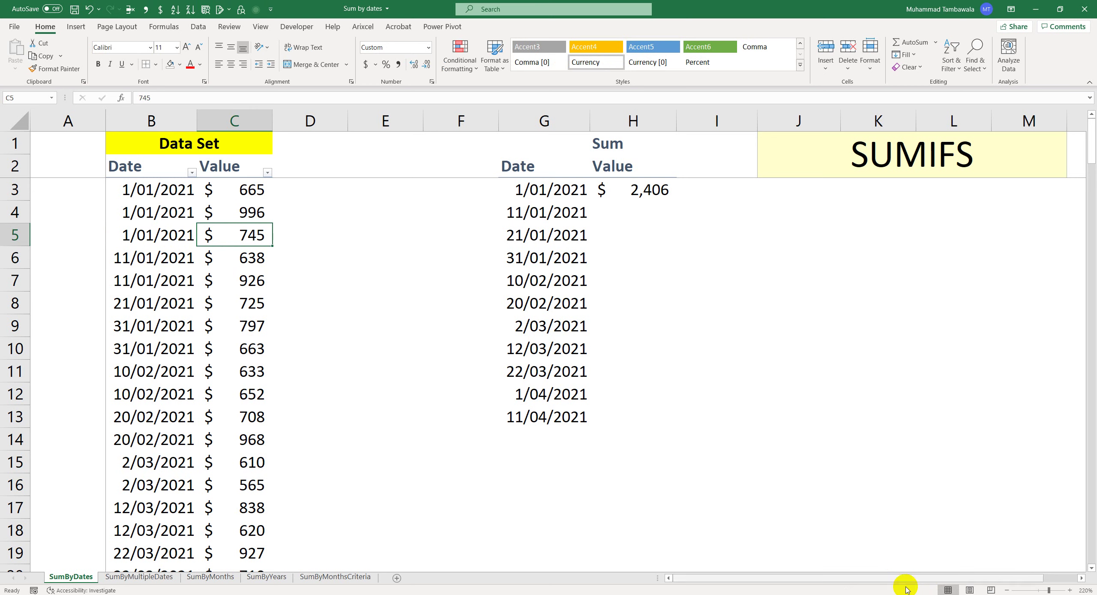
drag(244, 193, 245, 227)
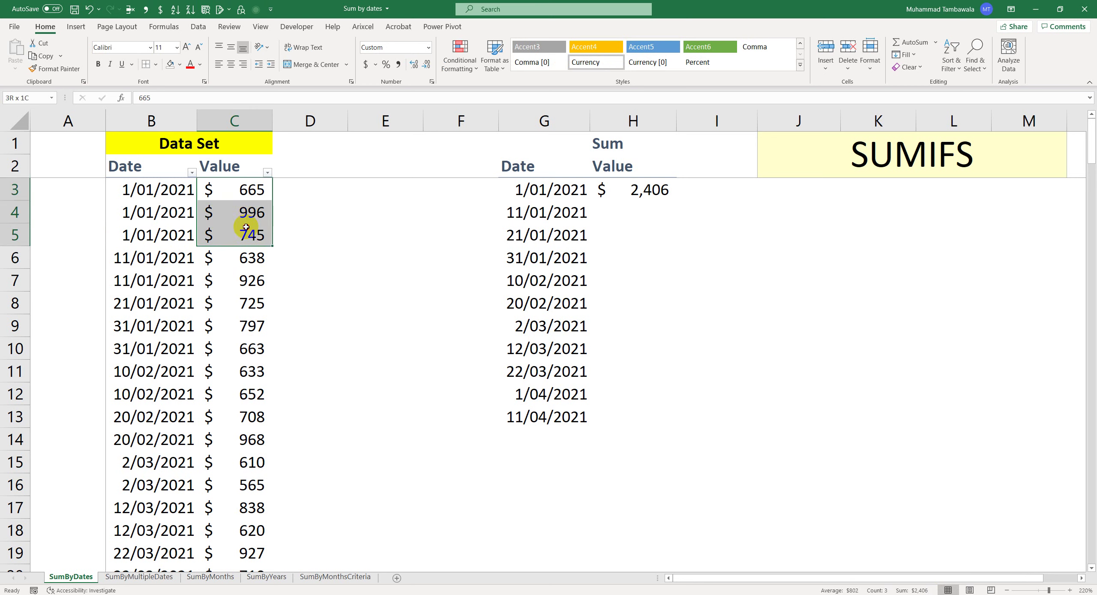
click(183, 235)
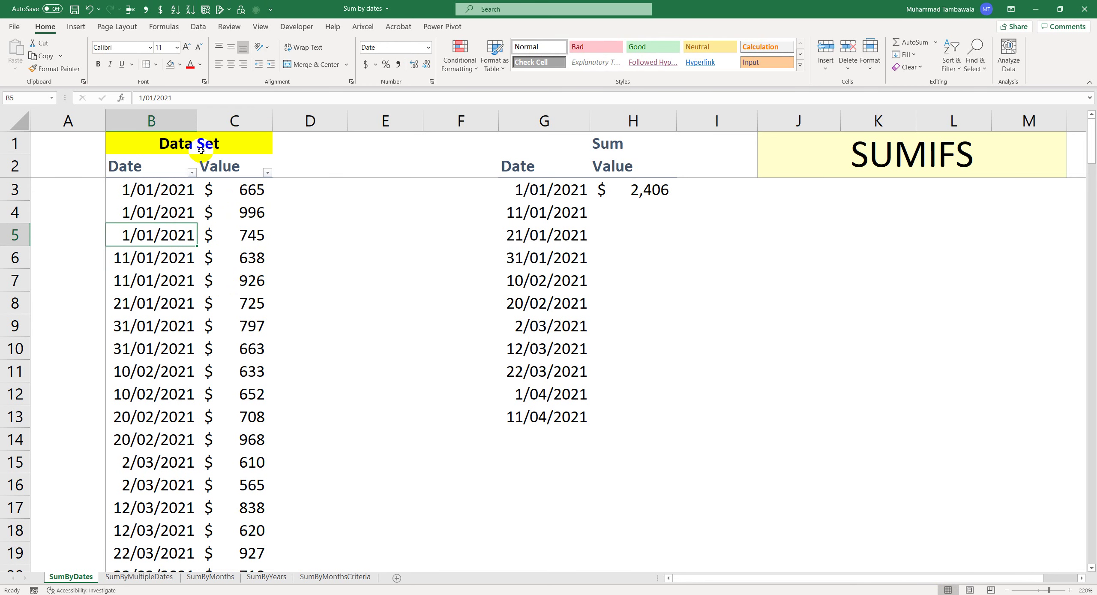
key(ctrl+z)
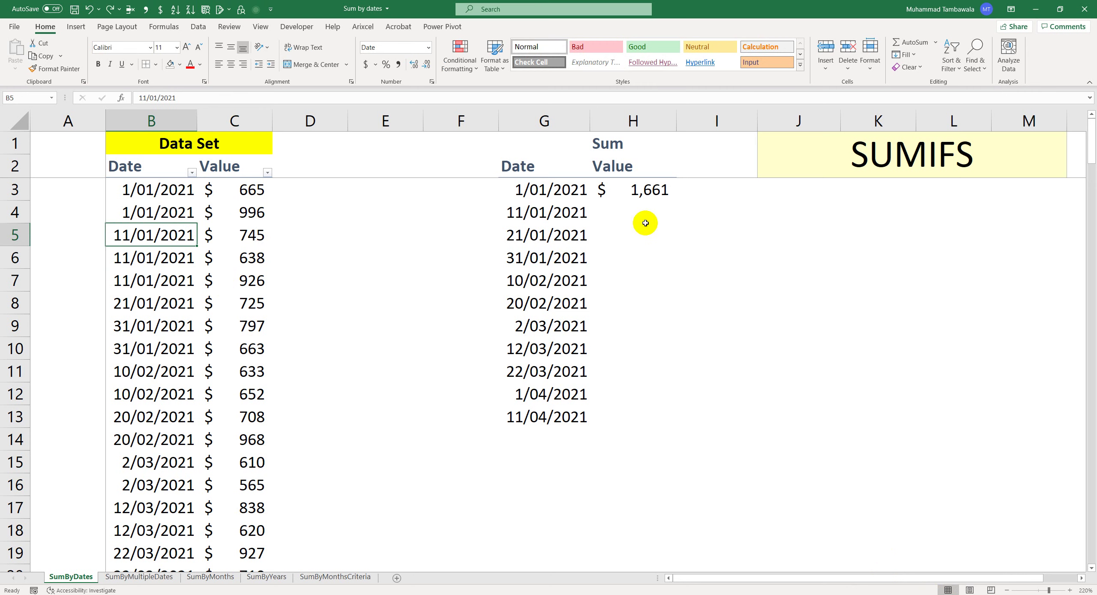
- Copy the SUMIFS formula from H3 into H4:H13
click(644, 192)
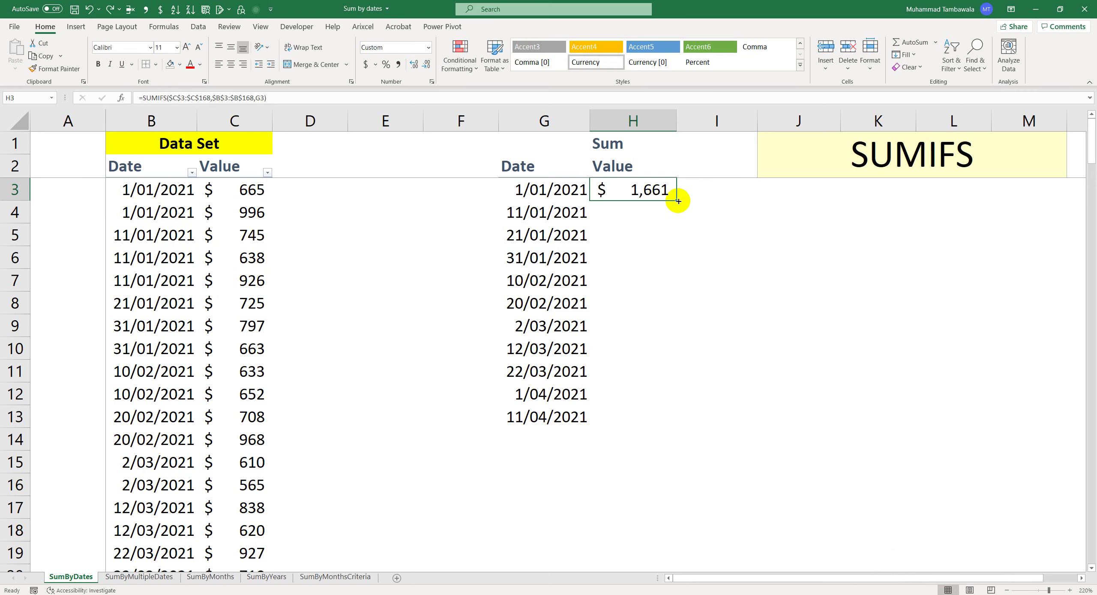
key(ctrl+c)
drag(624, 210, 621, 411)
key(Return)
- Check the copied sums in column H against the matching dates and values in the data set
click(648, 343)
click(633, 235)
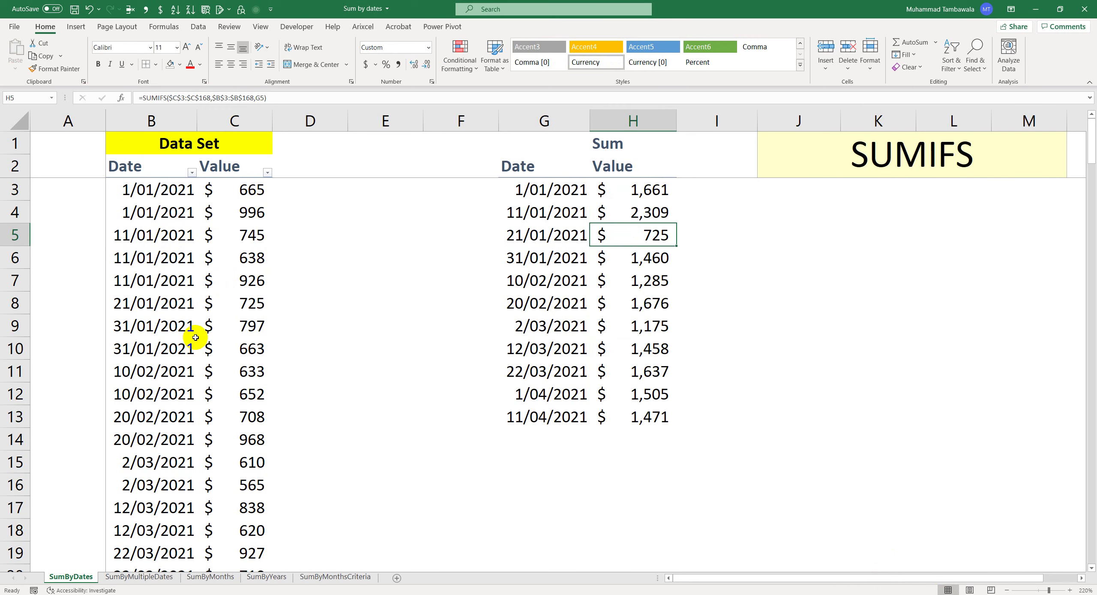
scroll(399, 374, down, 2)
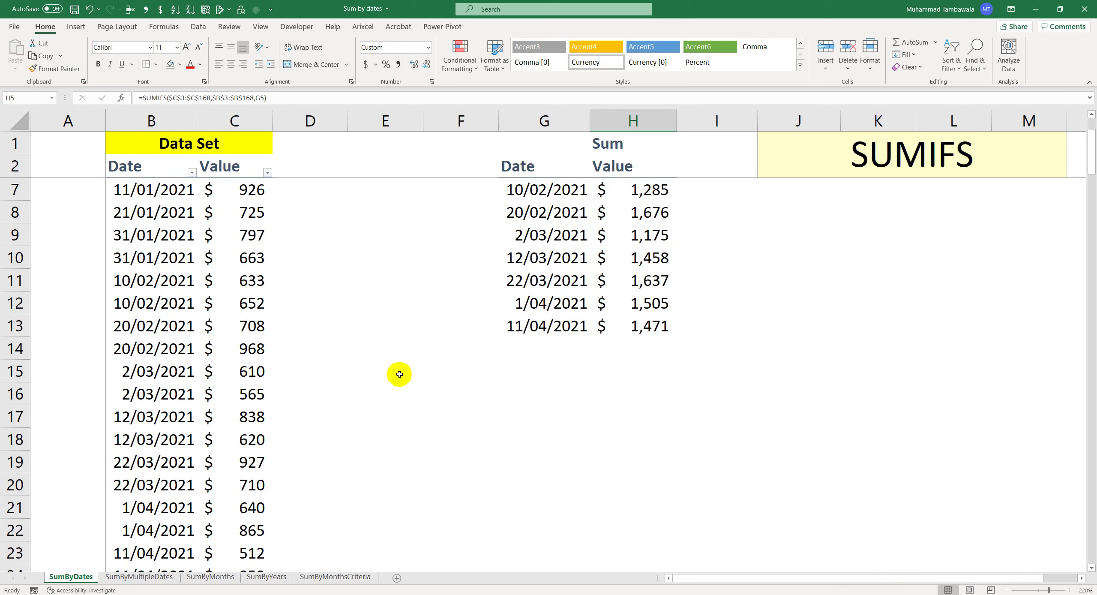
scroll(399, 374, up, 2)
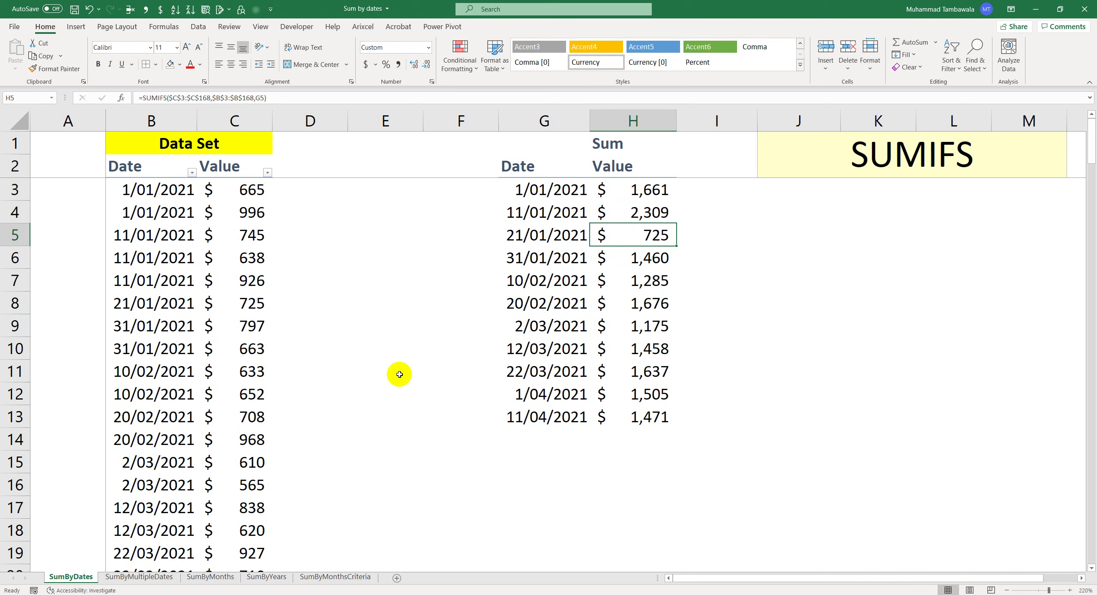
click(253, 304)
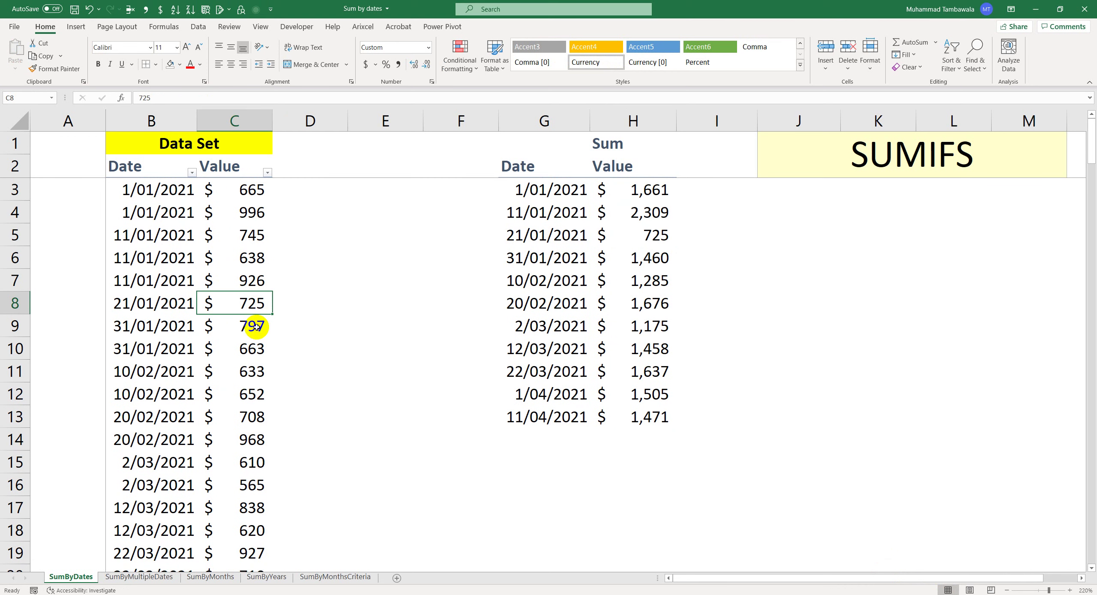
click(639, 299)
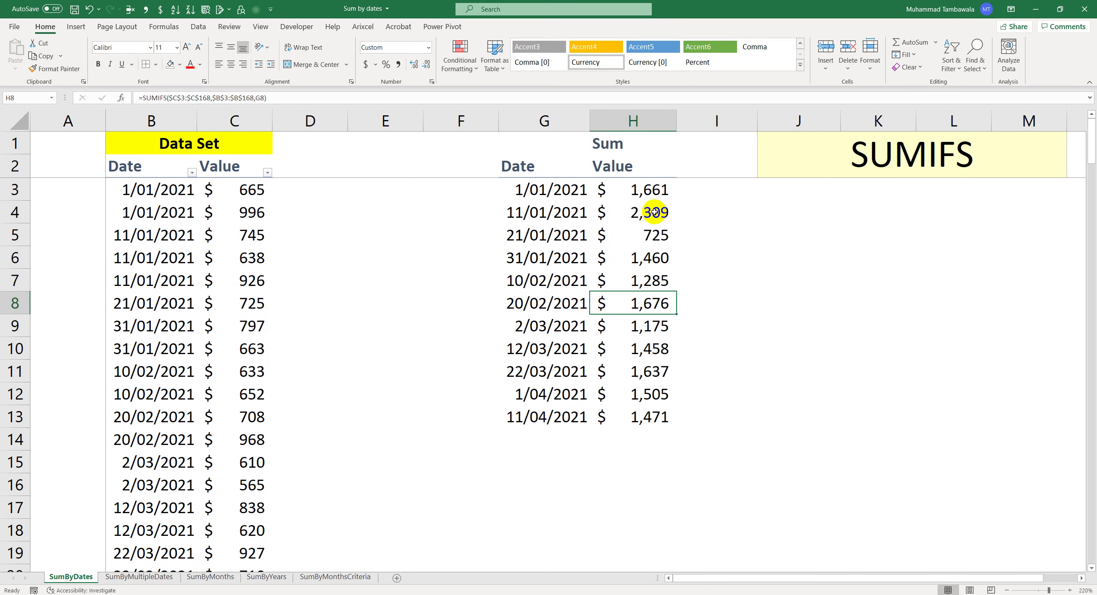
click(552, 416)
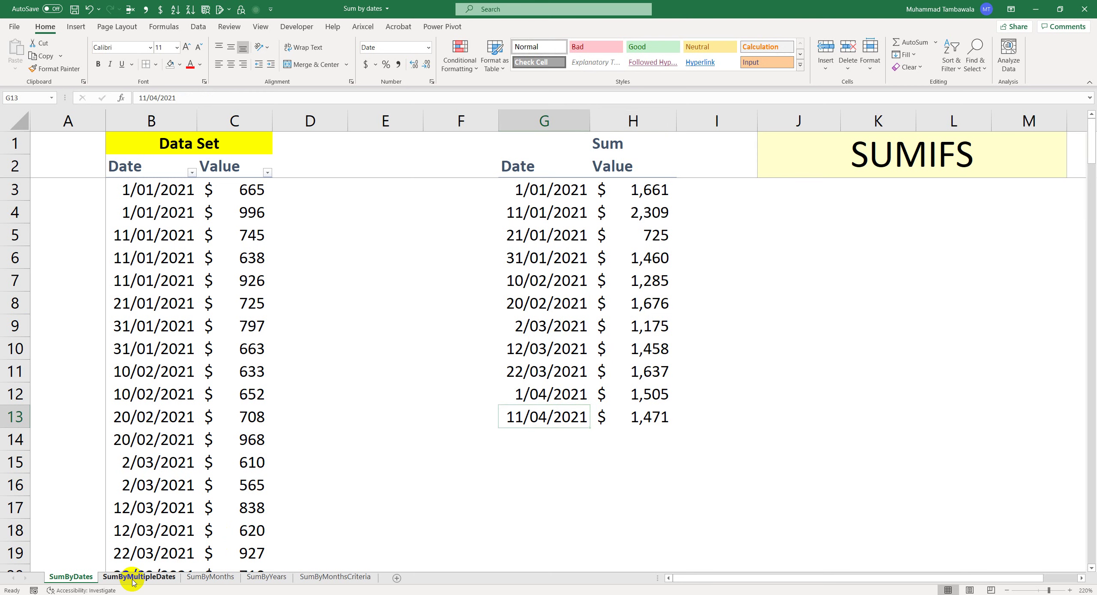
- Switch to the SumByMultipleDates sheet and examine its From Date and To Date columns and the first date range
click(133, 581)
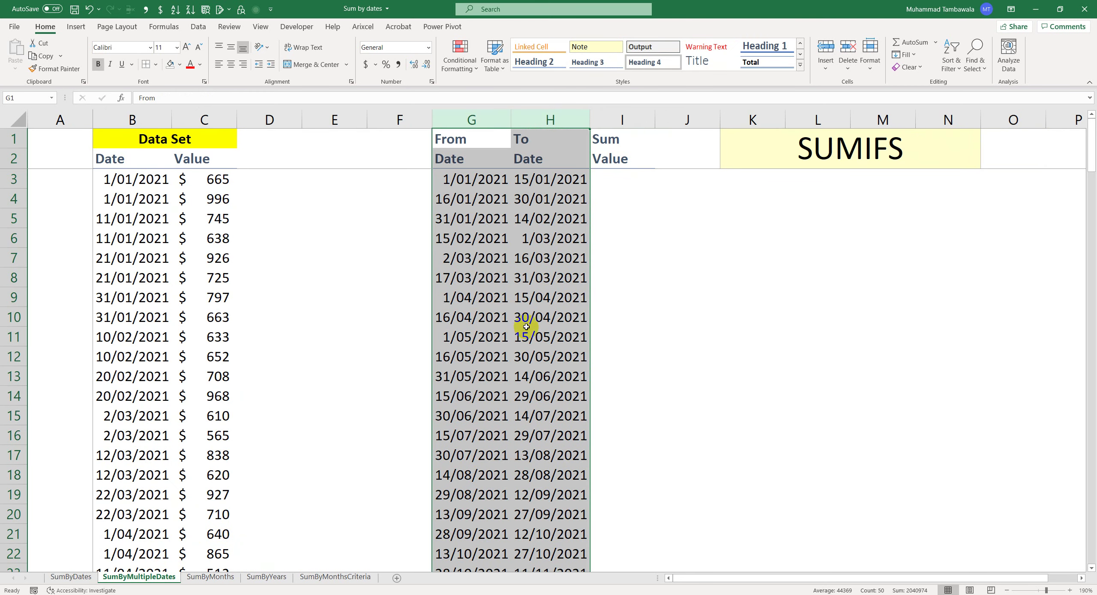
click(537, 317)
drag(480, 121, 547, 132)
click(616, 179)
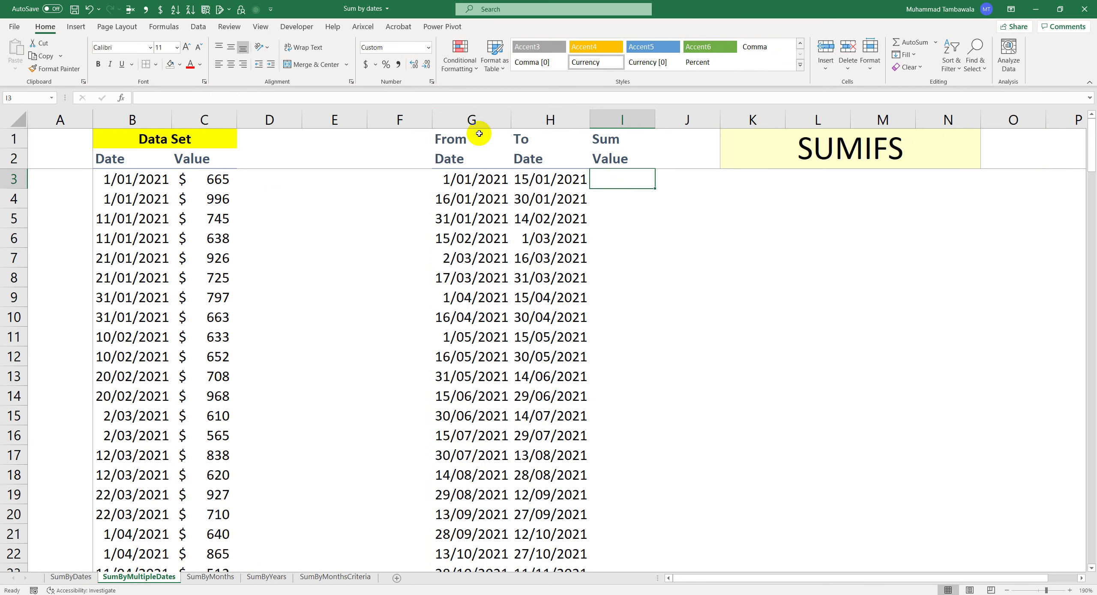
click(475, 120)
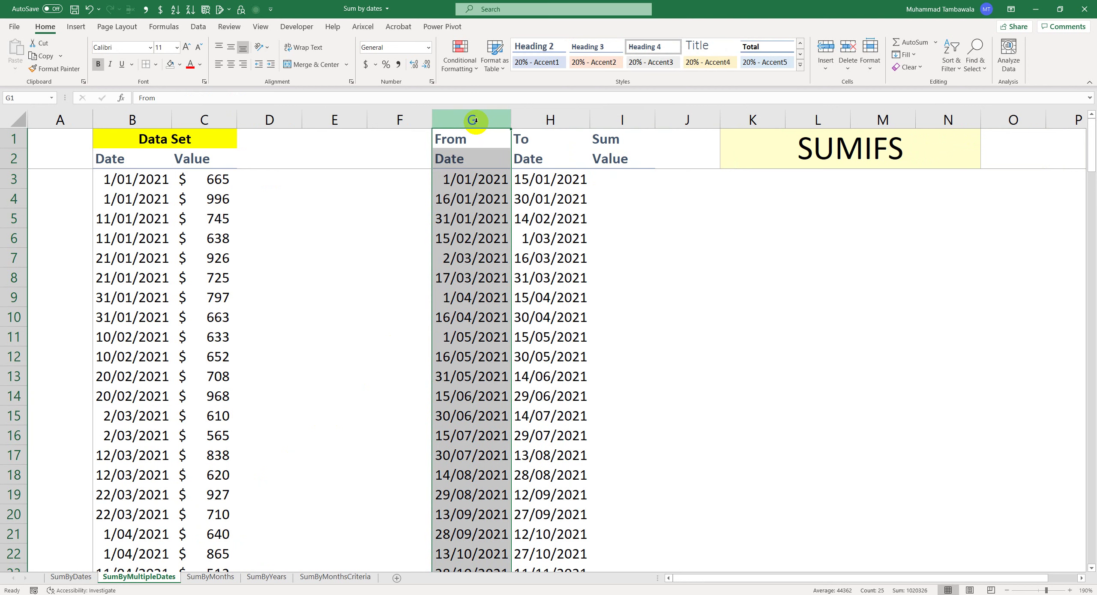
click(531, 120)
drag(455, 178, 534, 179)
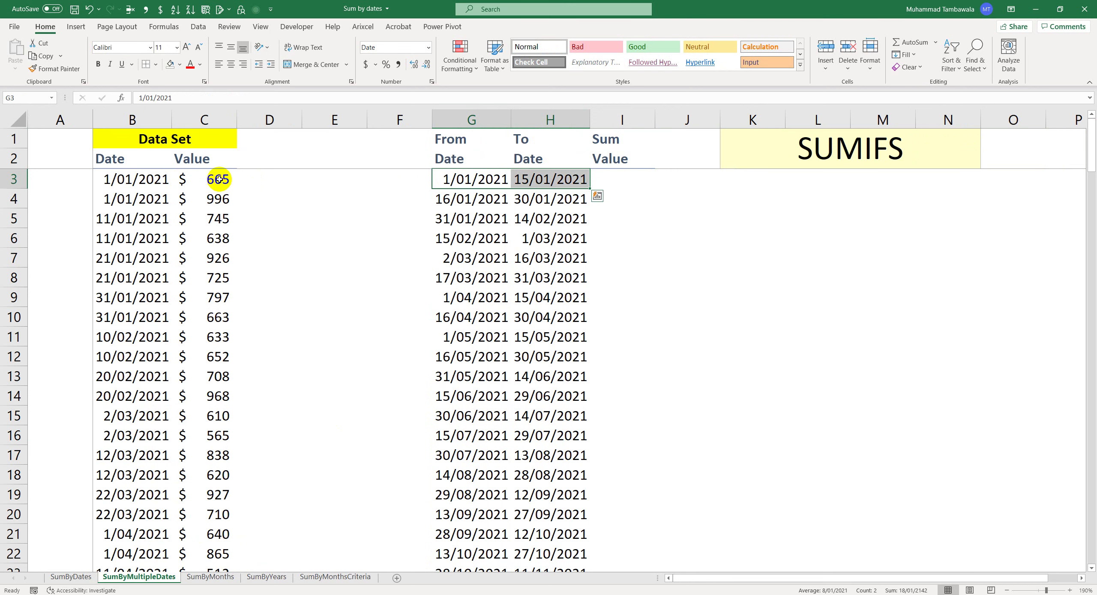
click(219, 179)
- Fill the data set rows falling within the first date range, B3:C6, with yellow
click(132, 174)
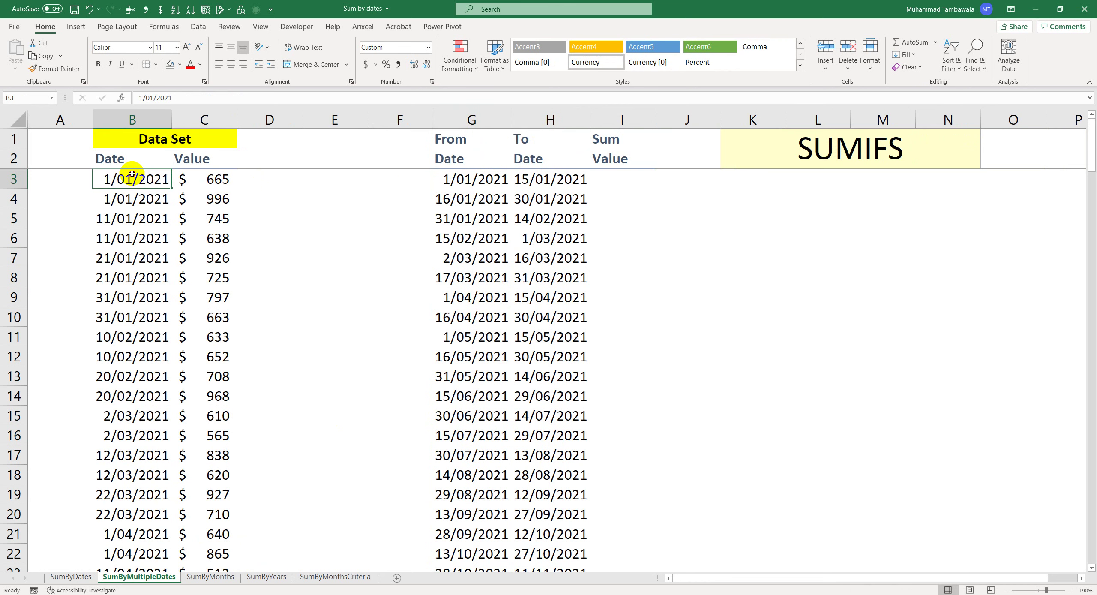
drag(131, 175, 130, 236)
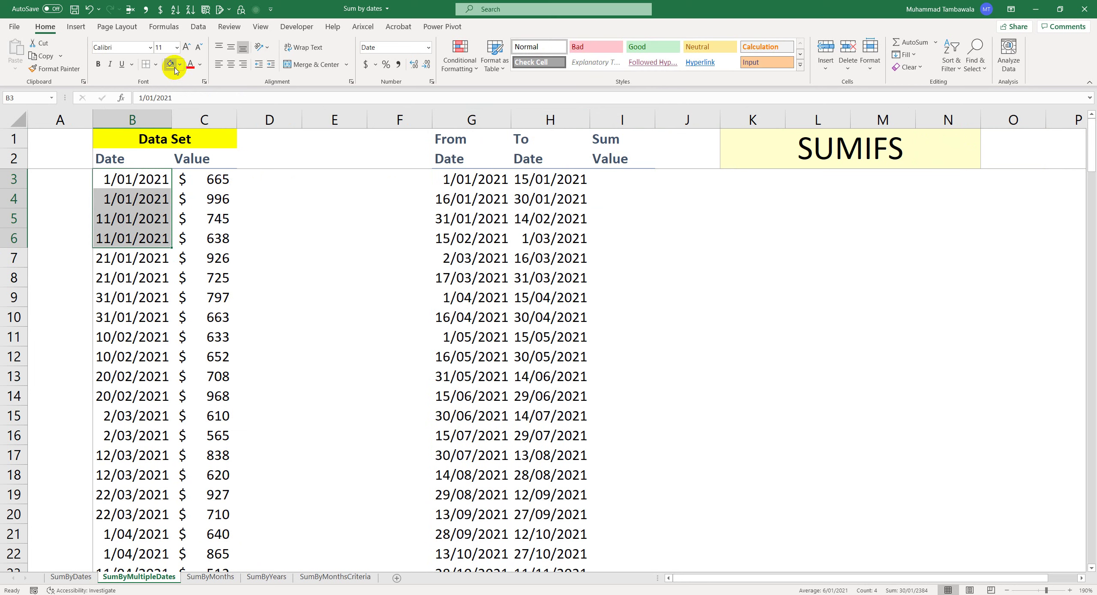
drag(221, 238, 148, 179)
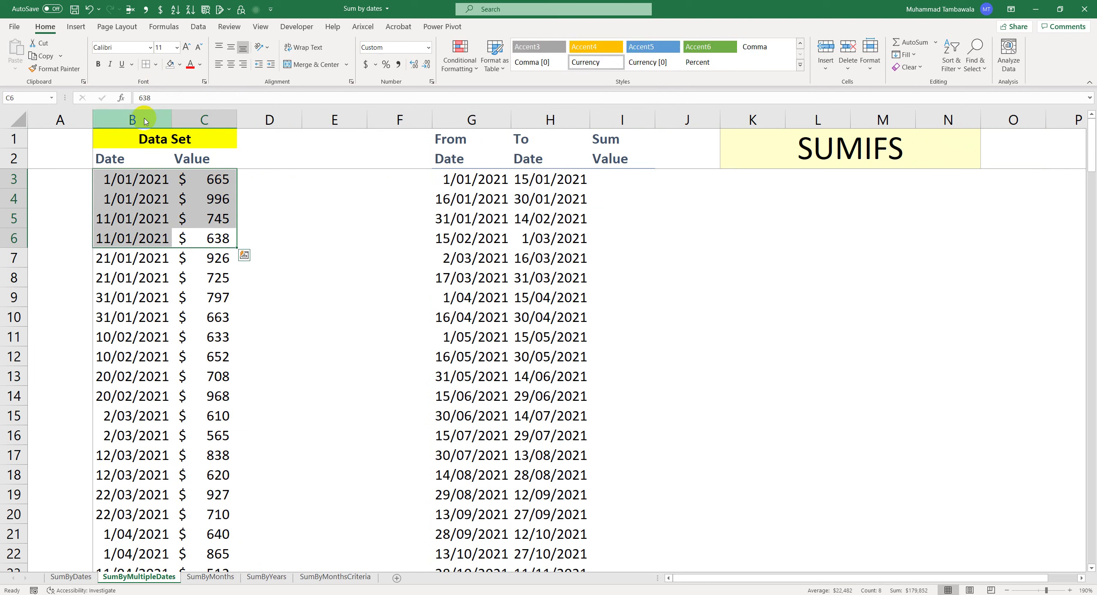
click(179, 64)
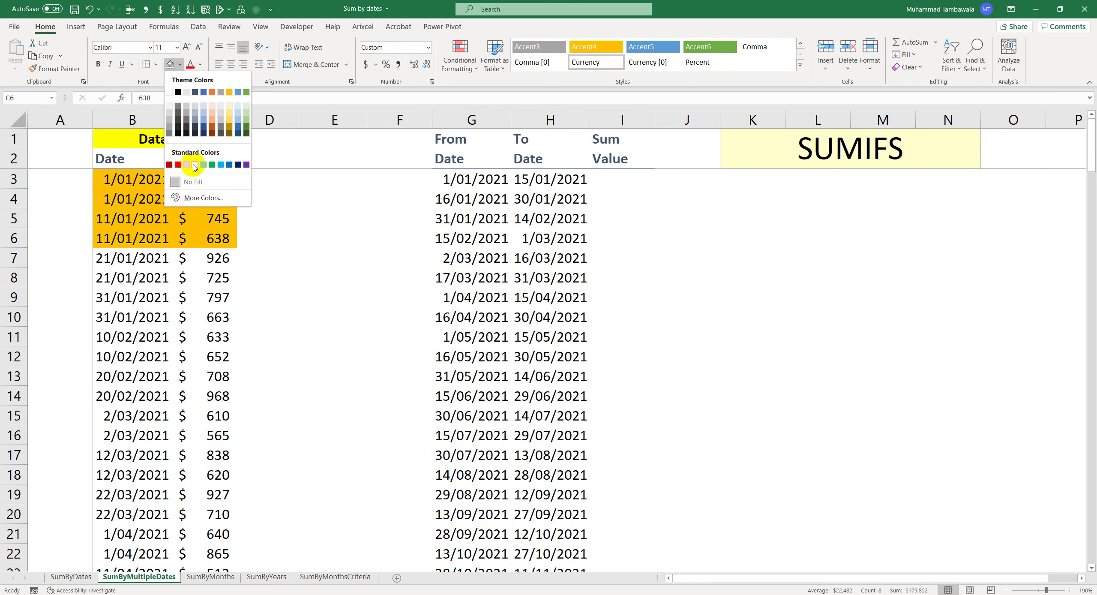
click(194, 165)
click(281, 237)
- Check the sum of C3:C6 and enter 3044 in I3 as the expected result
drag(216, 179, 224, 246)
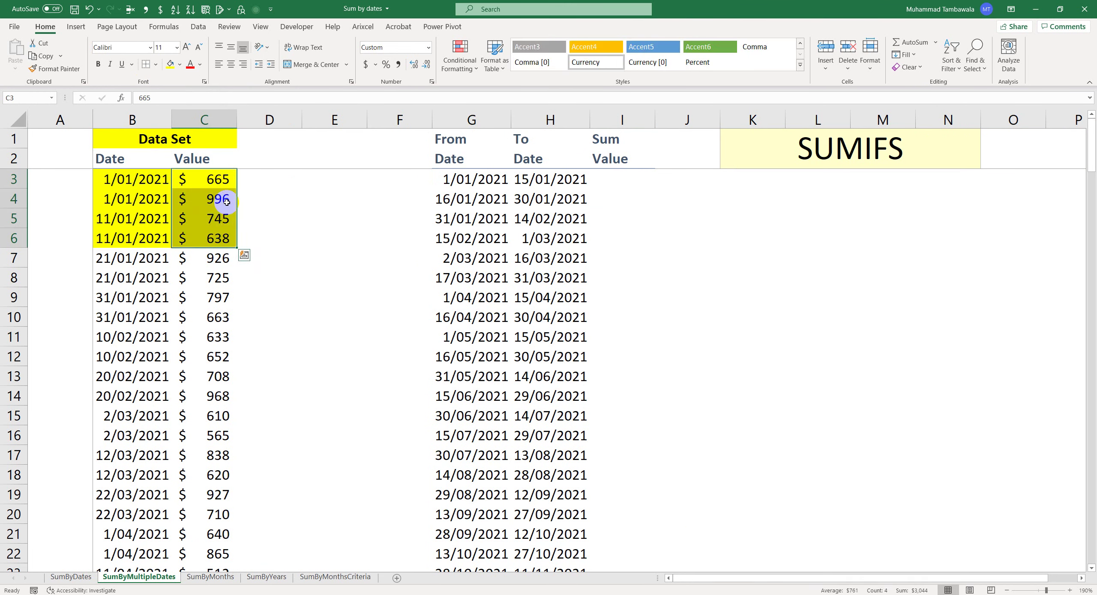
click(614, 191)
text(30)
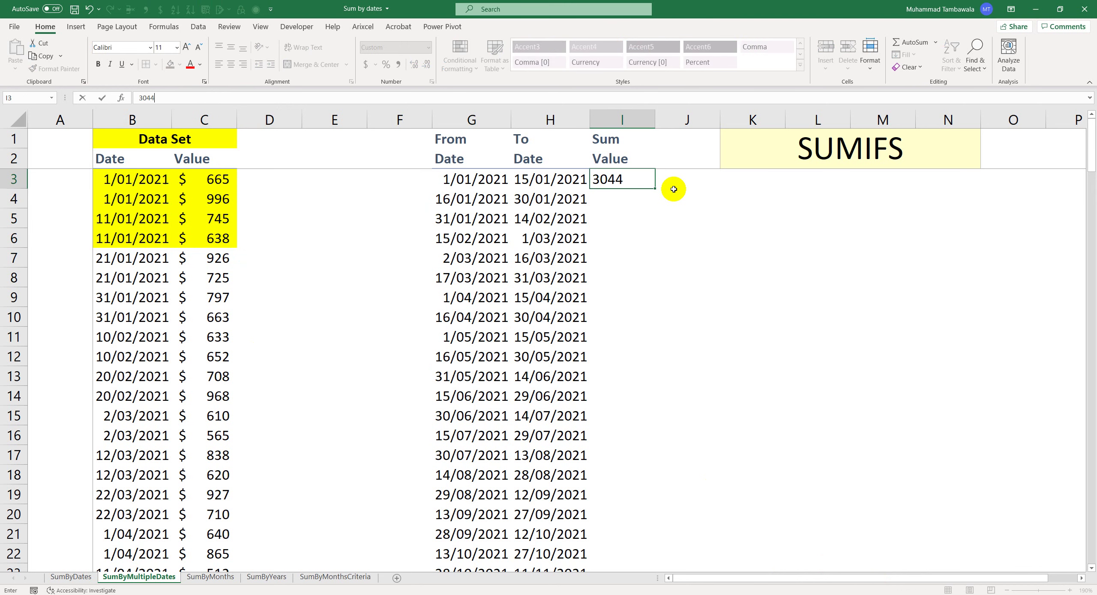
text(44)
key(ctrl+Return)
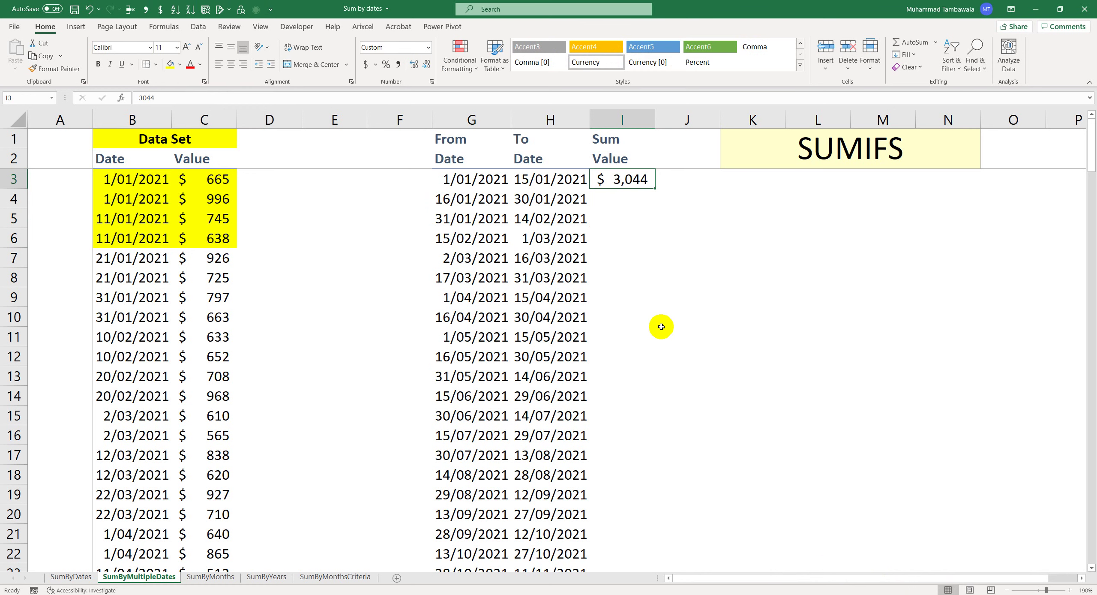
- Remove the fill color from the highlighted data set rows B3:C6
scroll(660, 327, up, 2)
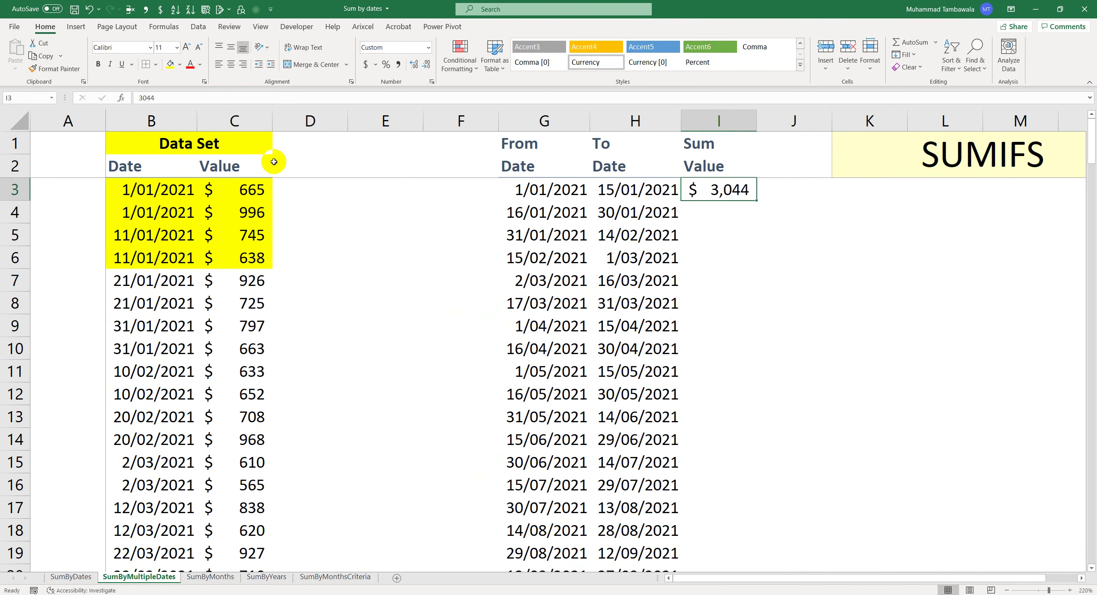
drag(265, 188, 162, 262)
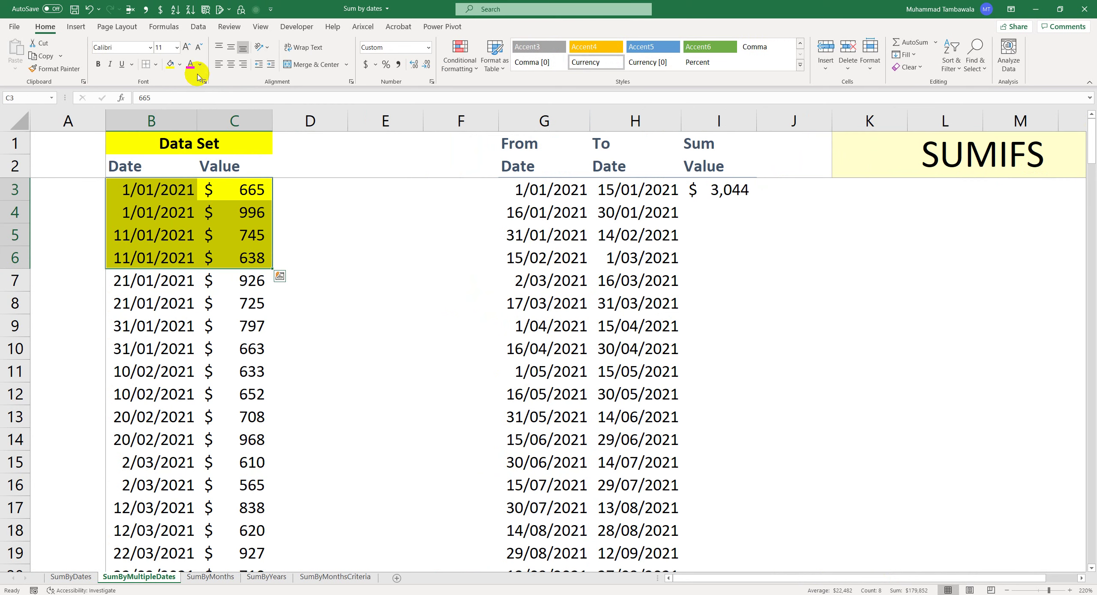
click(179, 65)
click(207, 188)
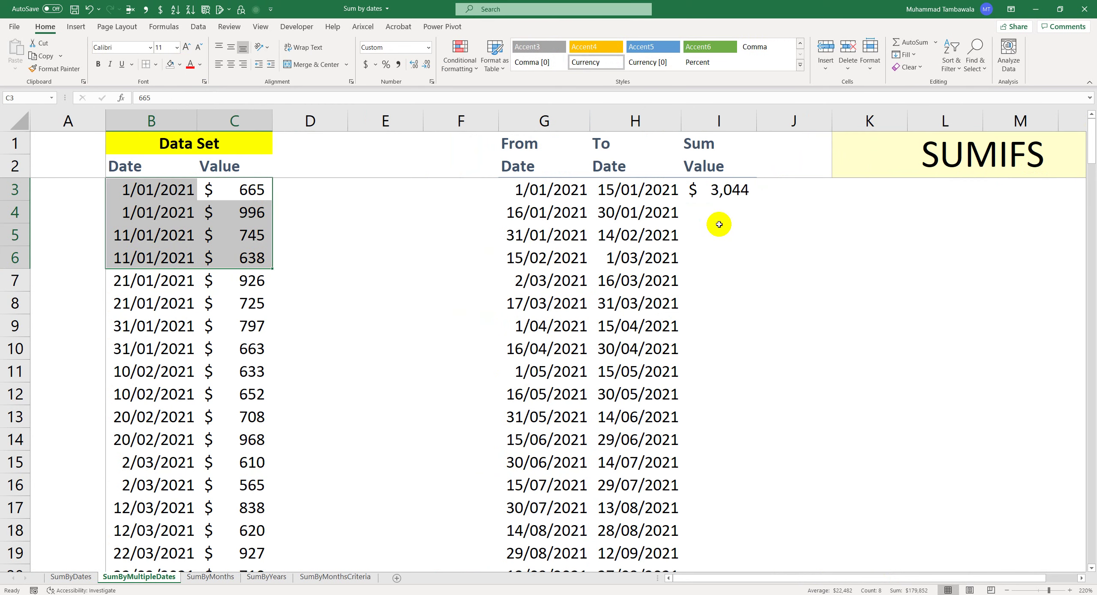
- Replace the hard-coded value in I3 with a SUMIFS formula whose sum range is $C$3:$C$168
click(728, 193)
drag(158, 97, 95, 90)
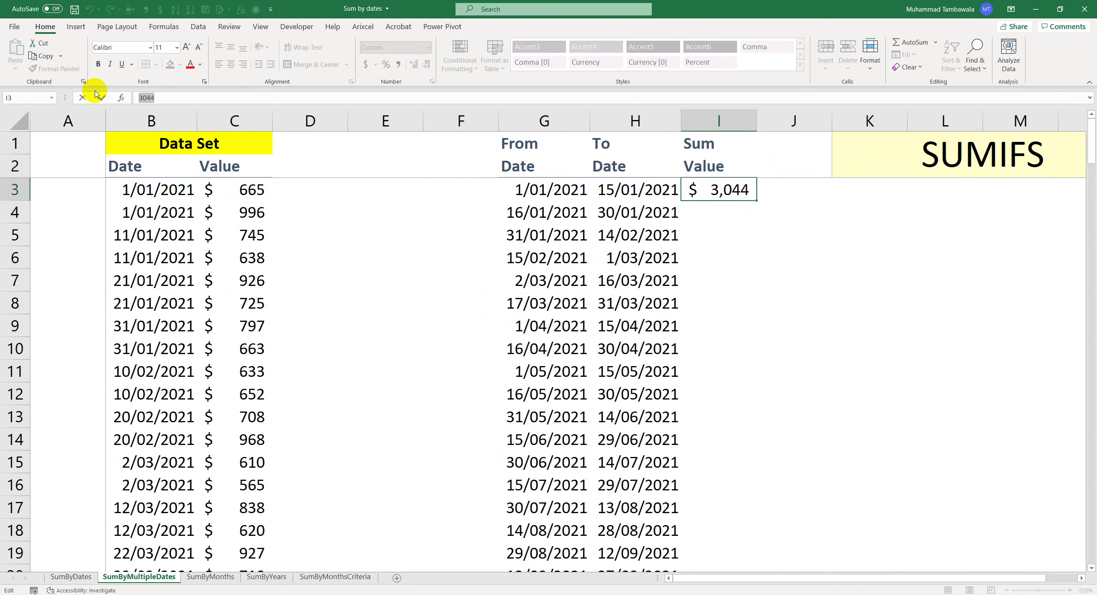
text(=sum)
key(Down)
key(Down)
key(Tab)
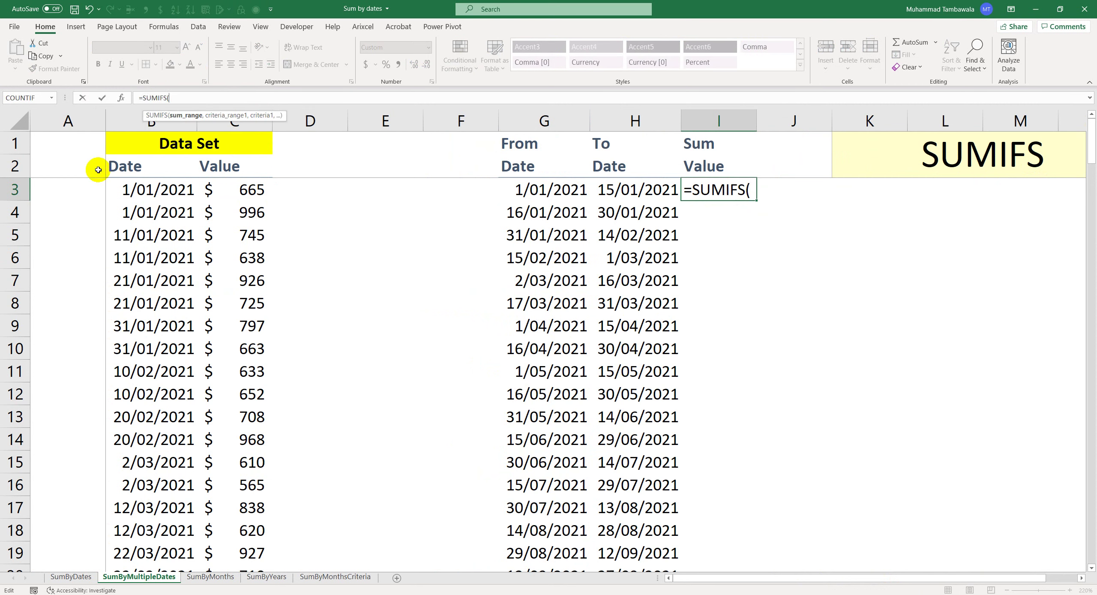
click(242, 191)
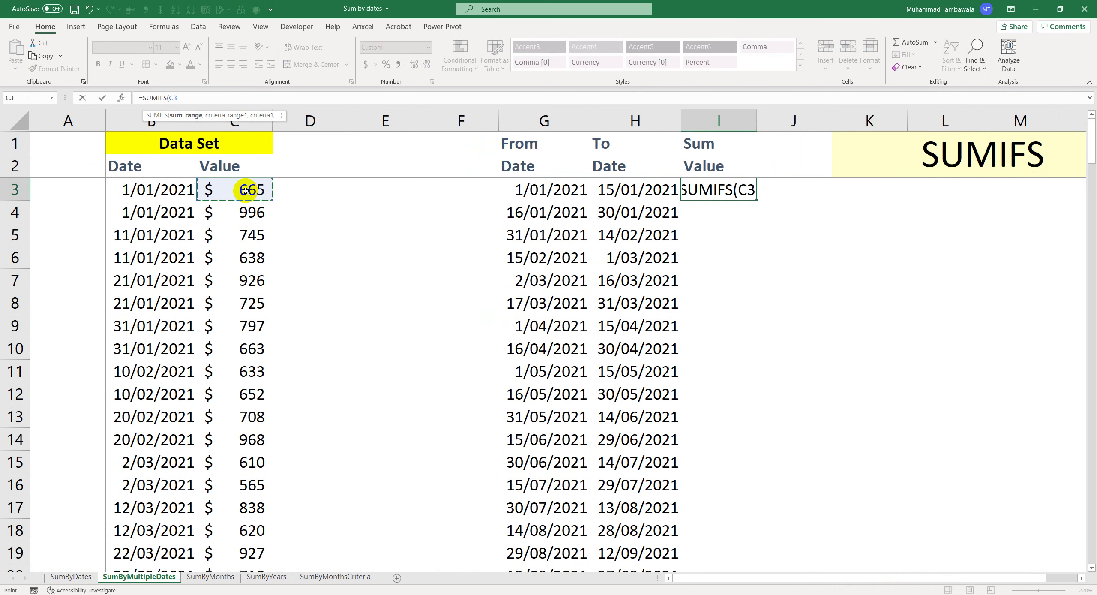
key(ctrl+shift+Down)
key(F4)
text(,)
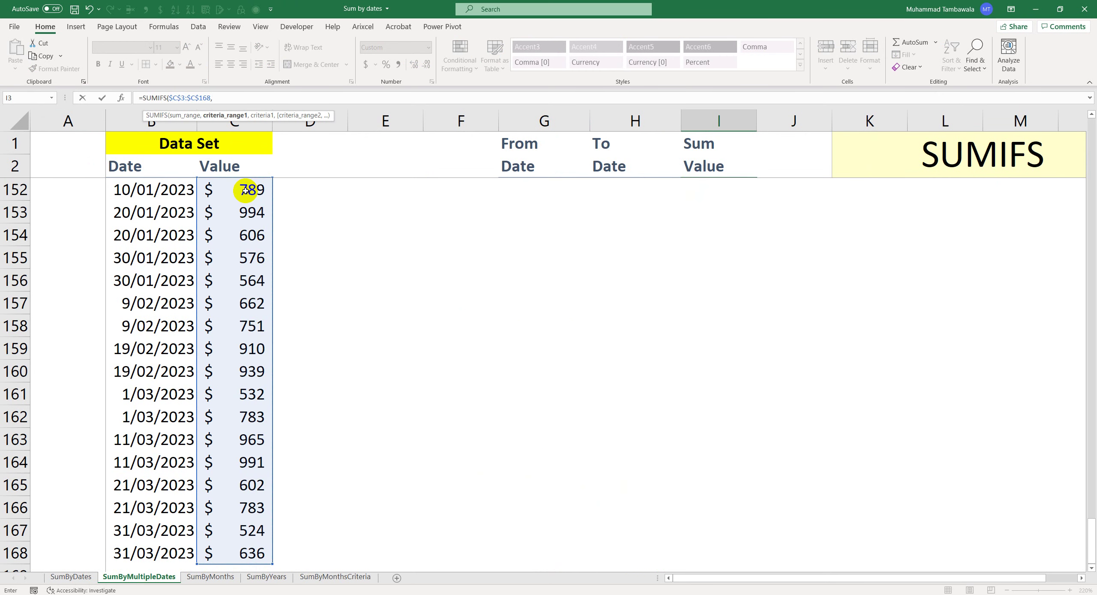
- Add the data set's Date column, $B$3:$B$168, as the first criteria range of the SUMIFS formula
click(182, 175)
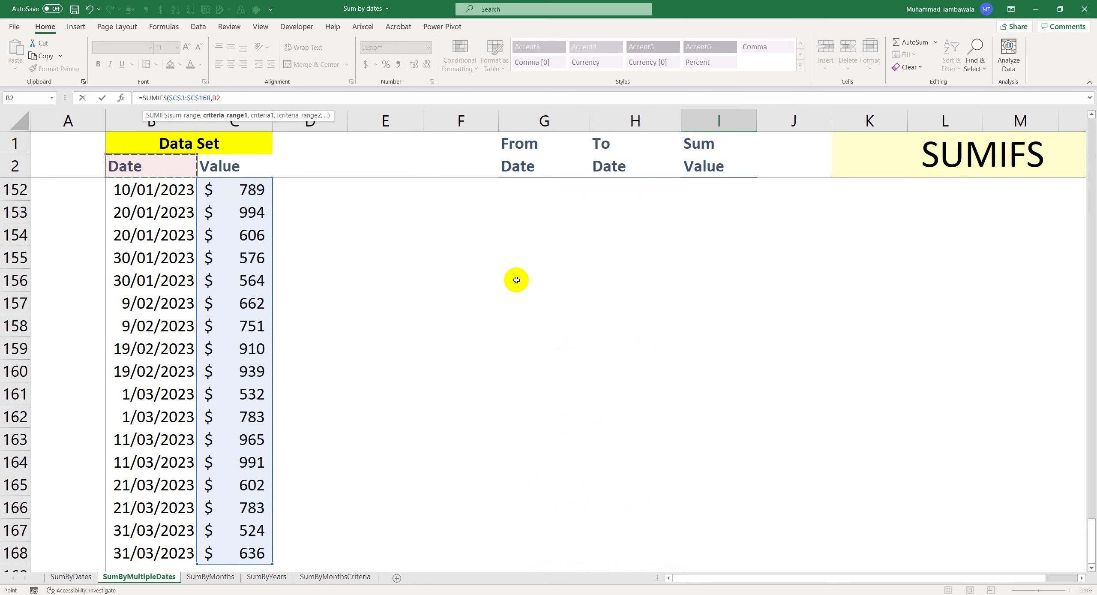
key(Down)
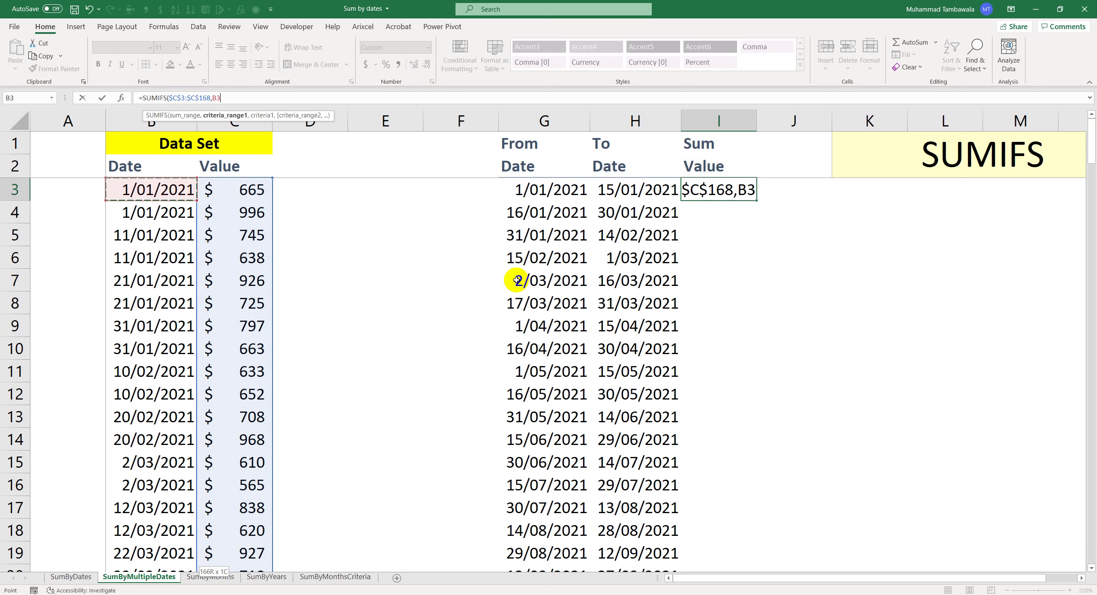
key(ctrl+shift+Down)
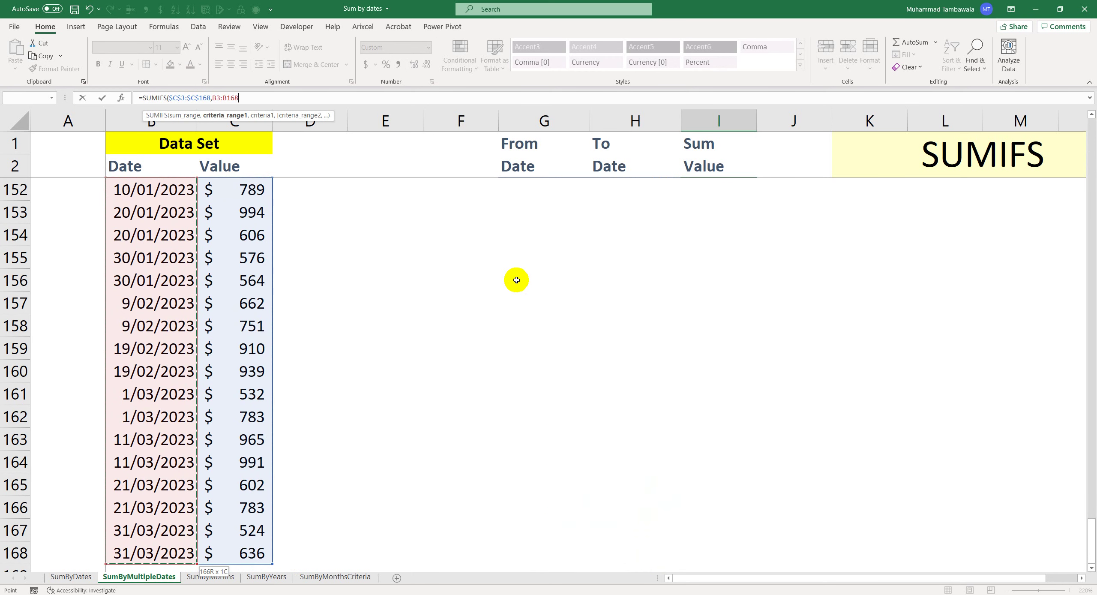
key(F4)
text(,)
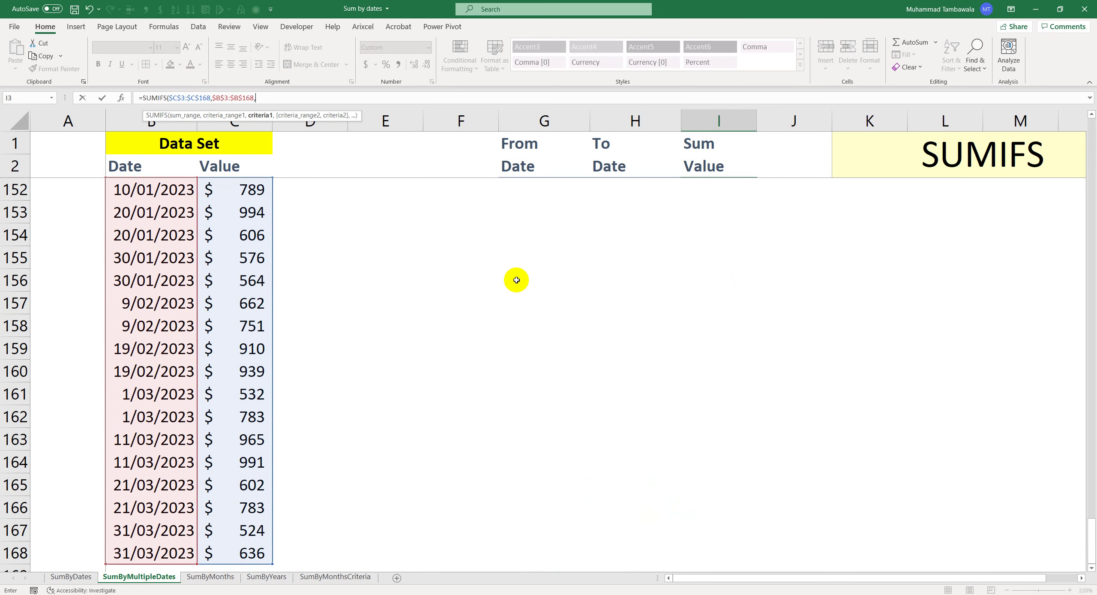
- Enter ">="&G3 as the first criterion so that dates on or after the From Date are included
scroll(529, 311, up, 20)
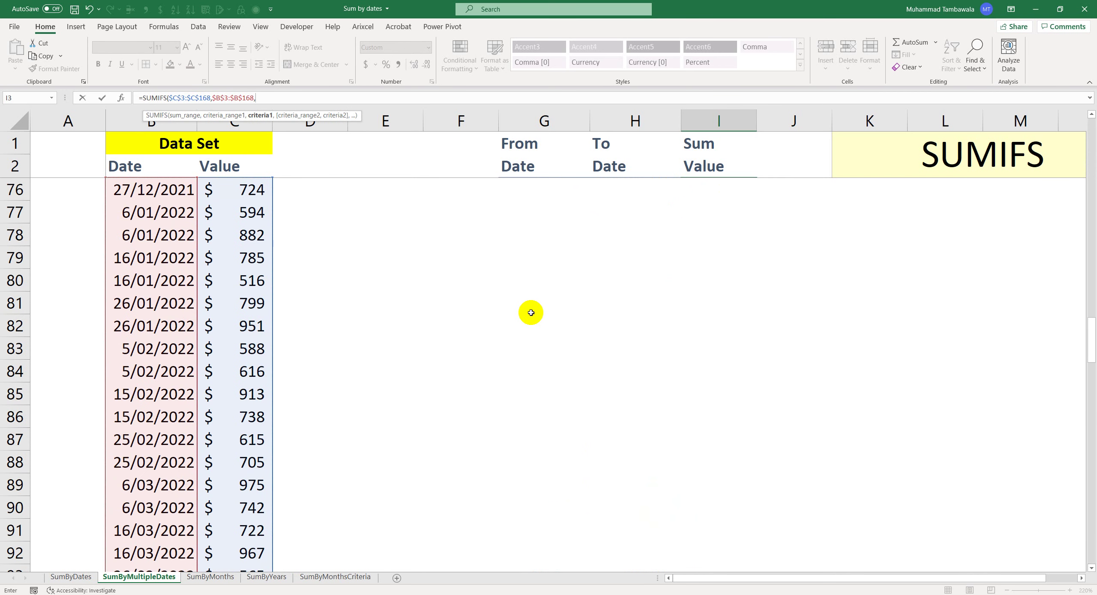
scroll(531, 312, up, 7)
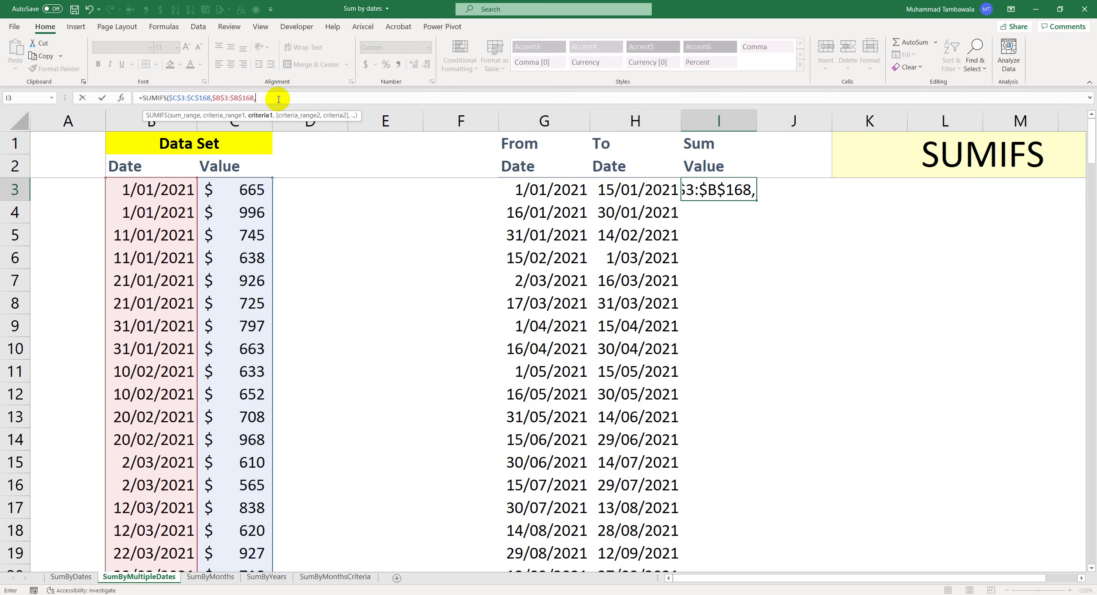
text(">=)
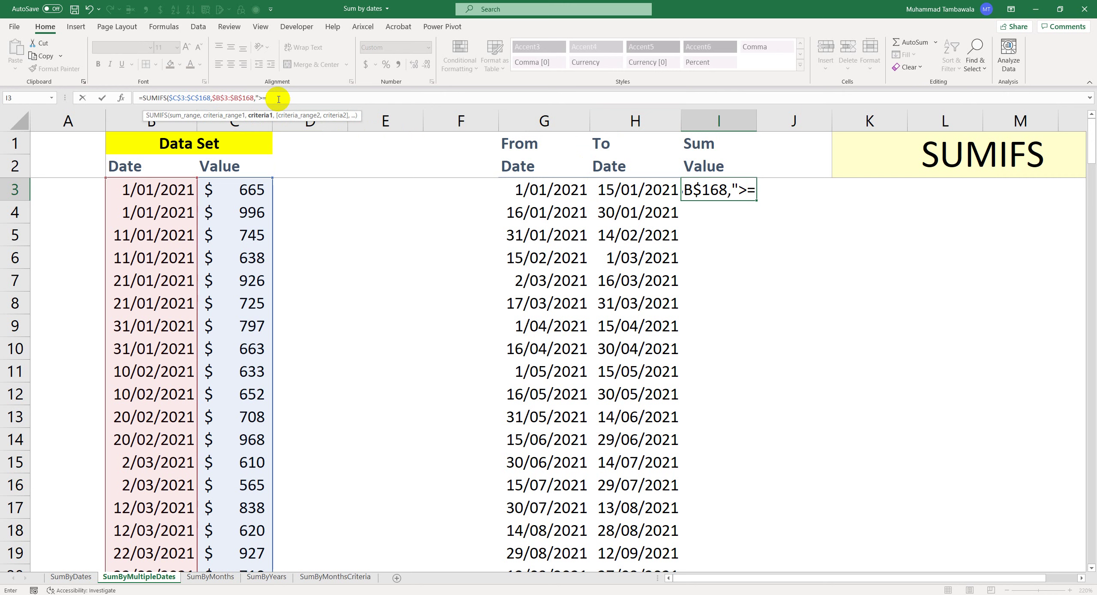
text(")
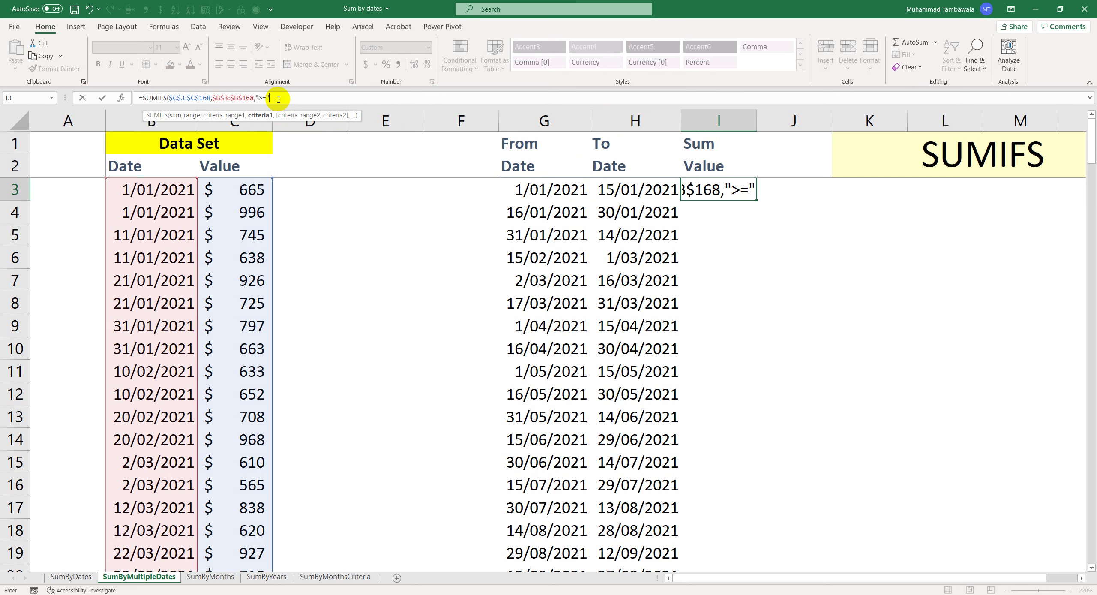
text(&)
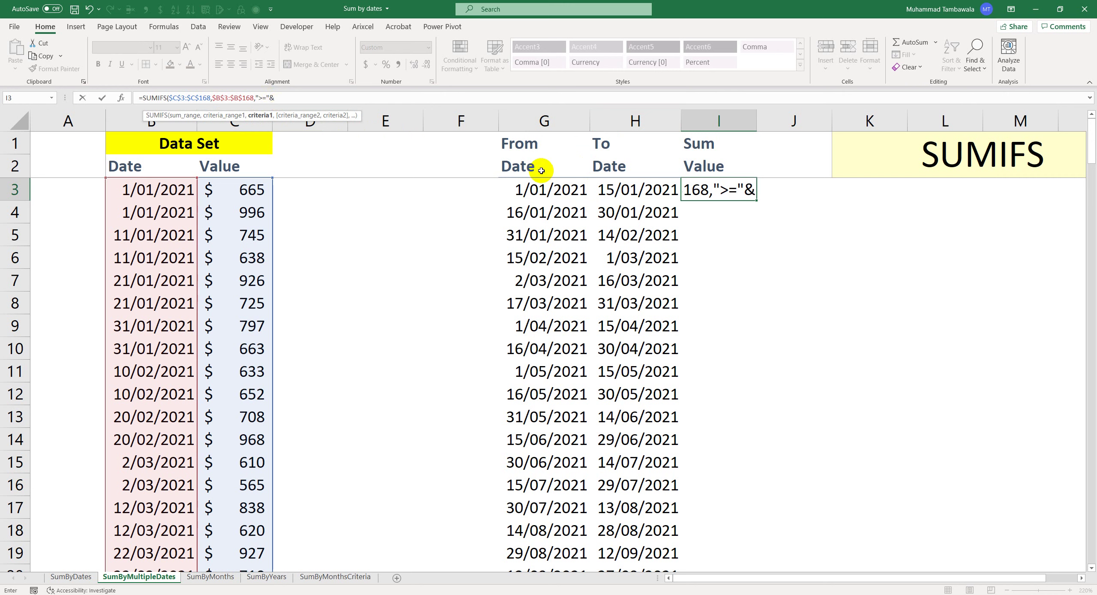
click(553, 189)
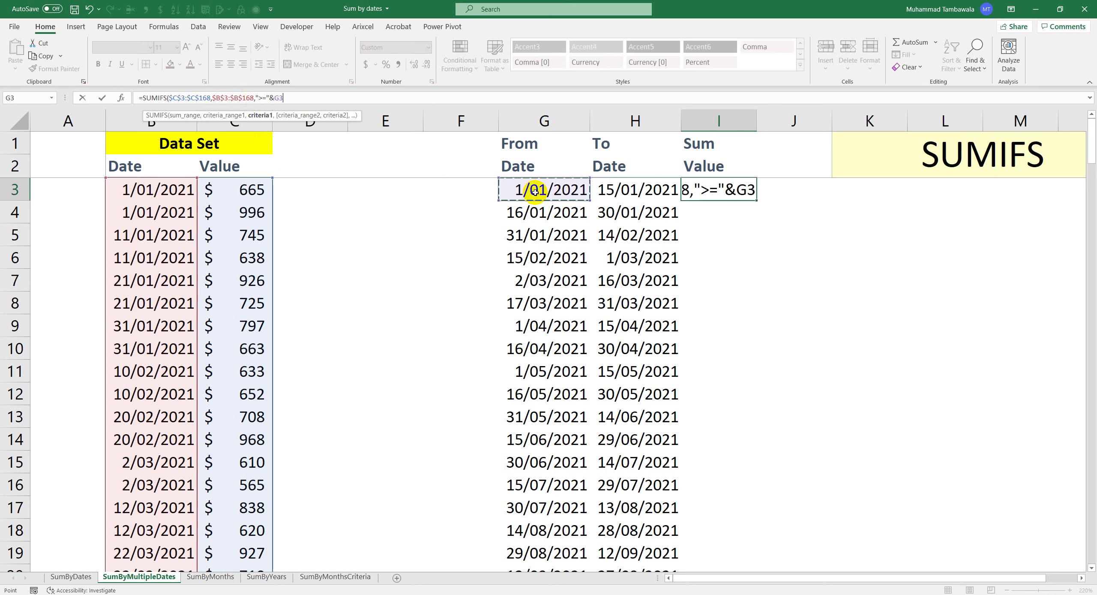
text(,)
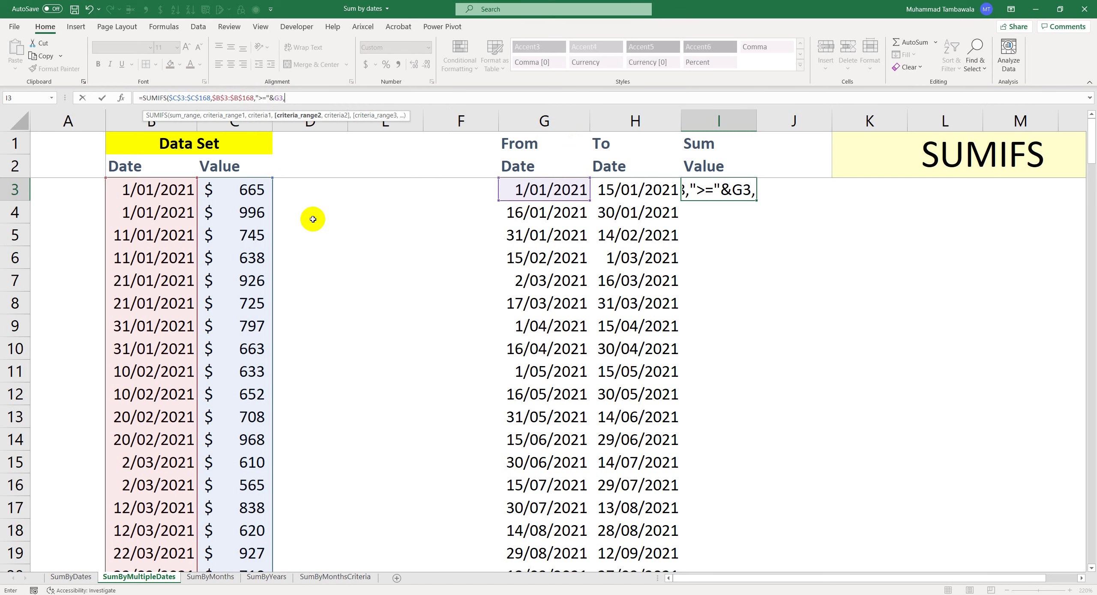
- Add the same dates, $B$3:$B$168, as the second criteria range of the formula
click(174, 191)
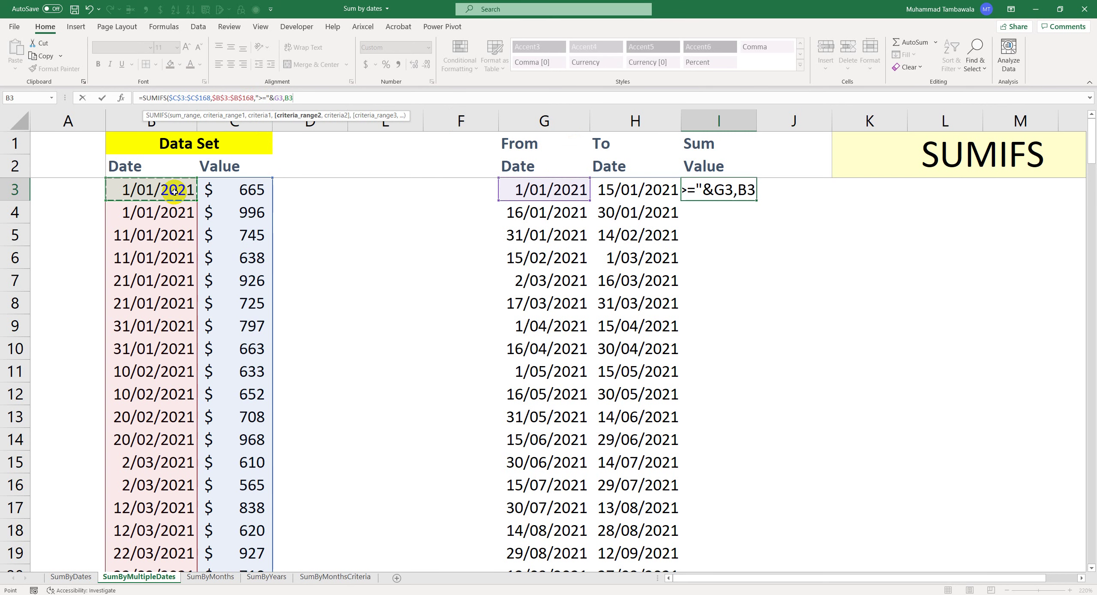
key(ctrl+shift+Down)
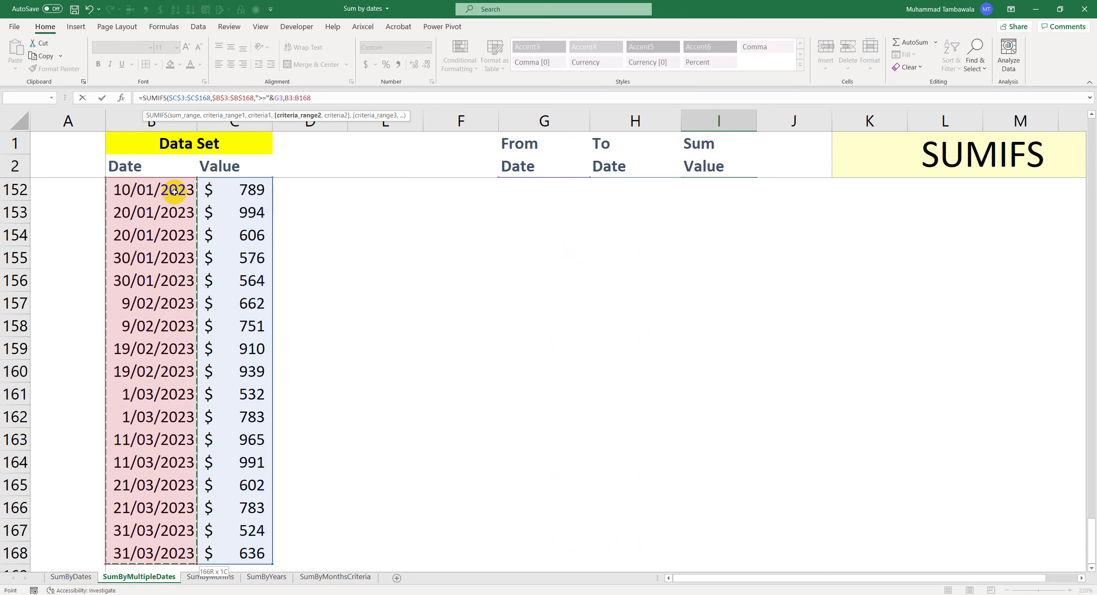
text(,)
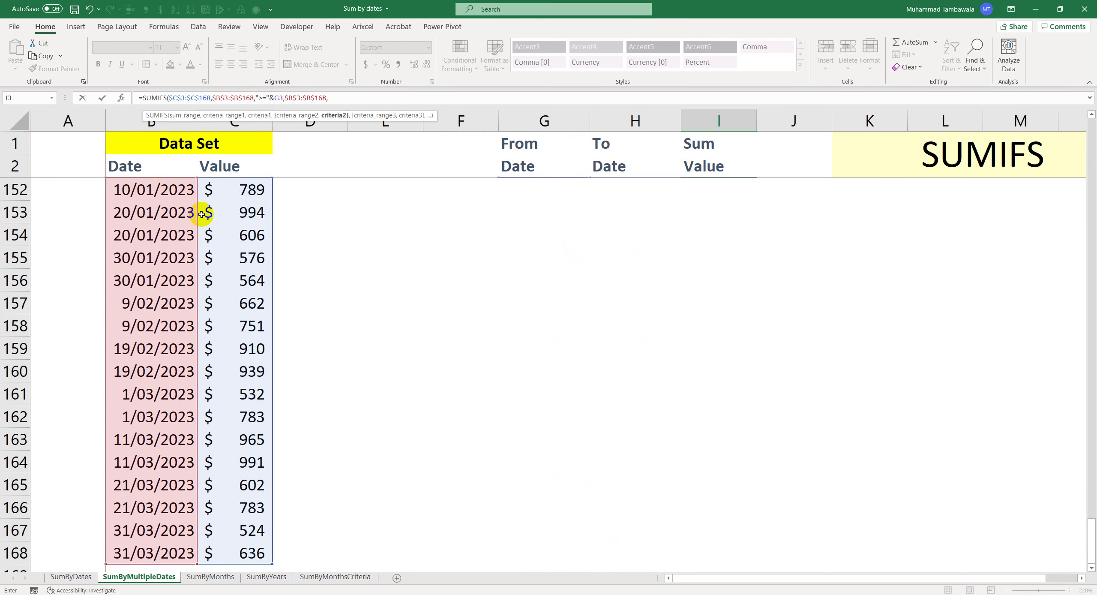
- Enter "<="&H3 as the second criterion, complete the formula in I3, and check its result against the sum of C3:C6
scroll(441, 390, up, 20)
scroll(533, 384, up, 20)
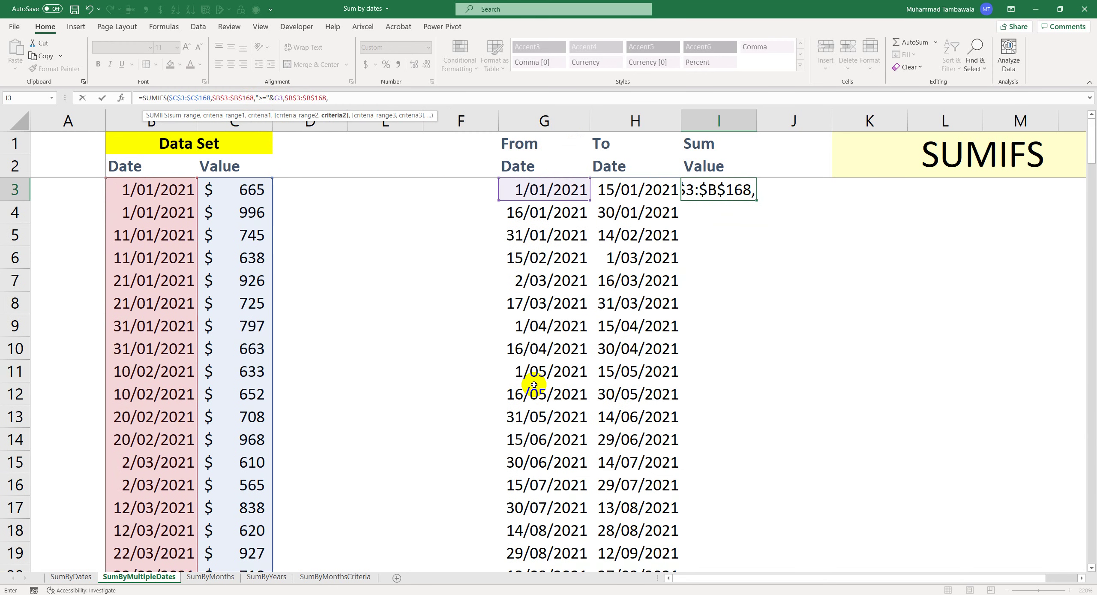
text("<=)
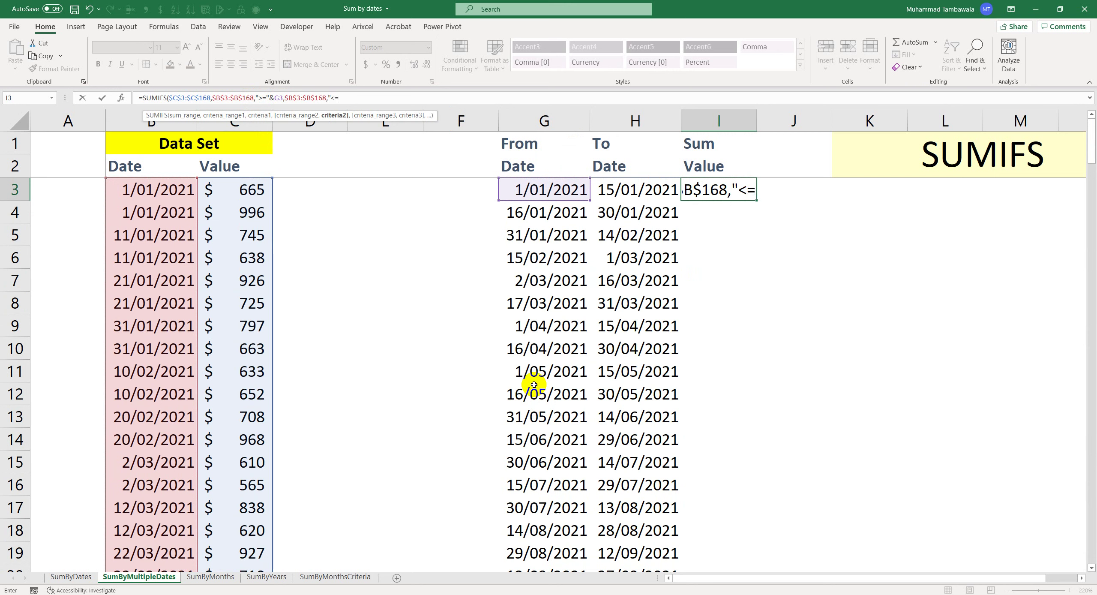
text(")
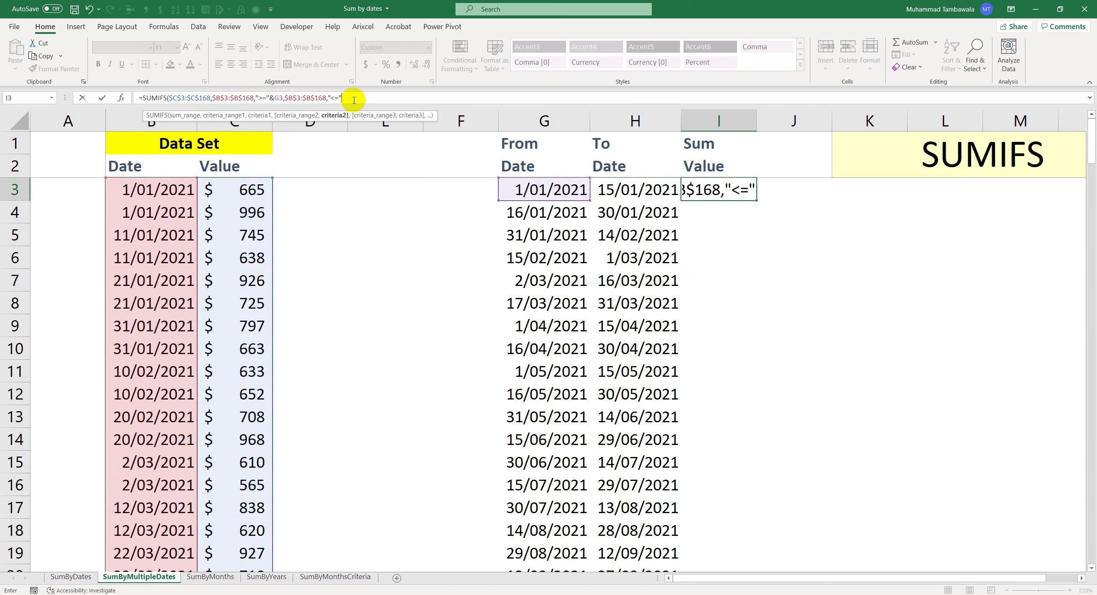
text(&)
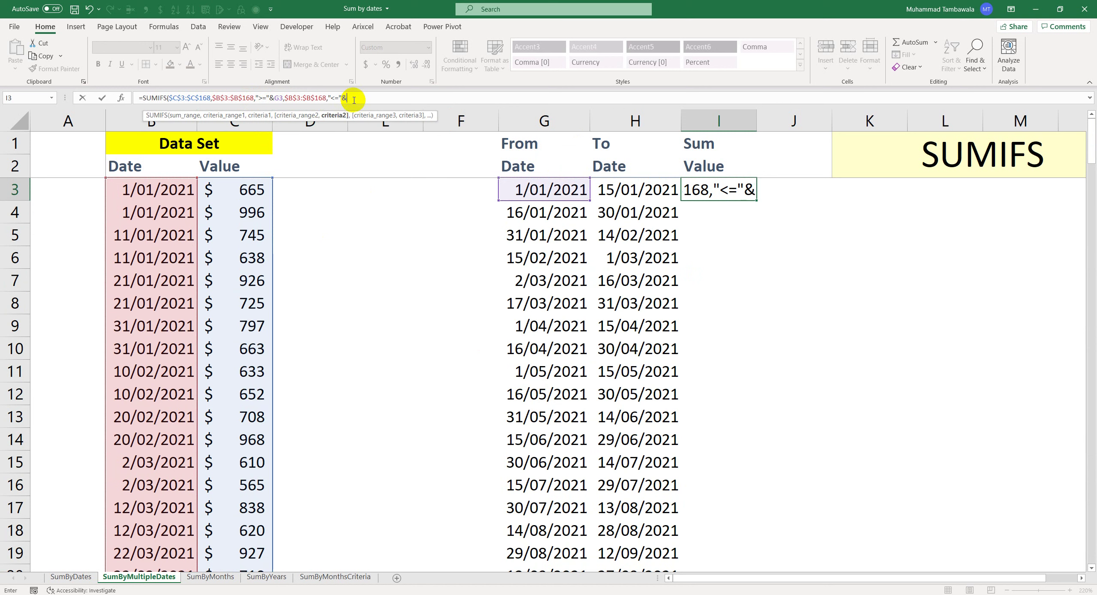
click(613, 186)
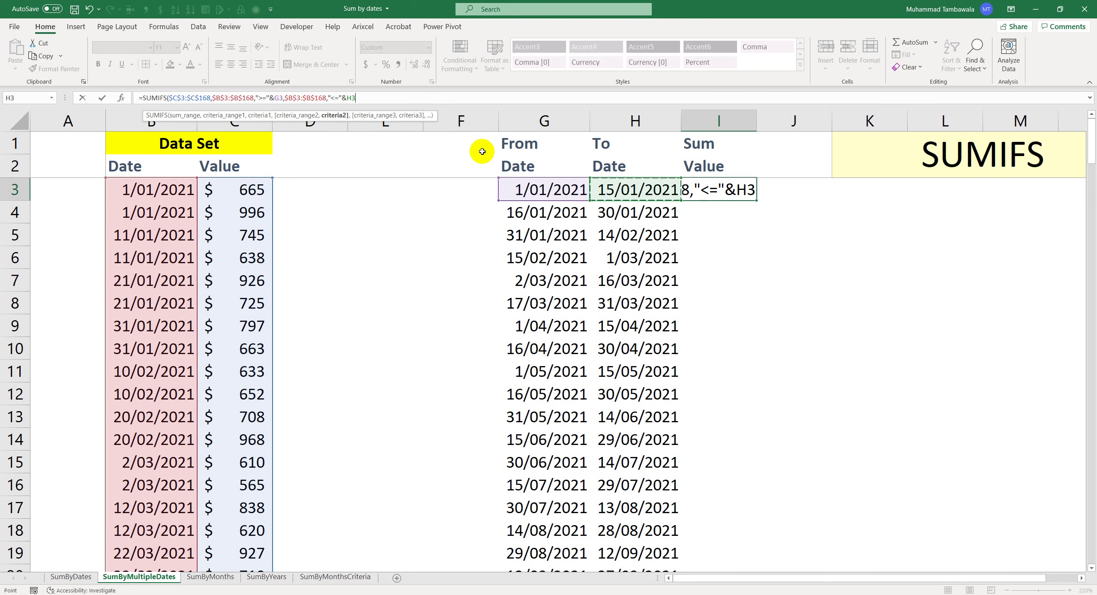
text())
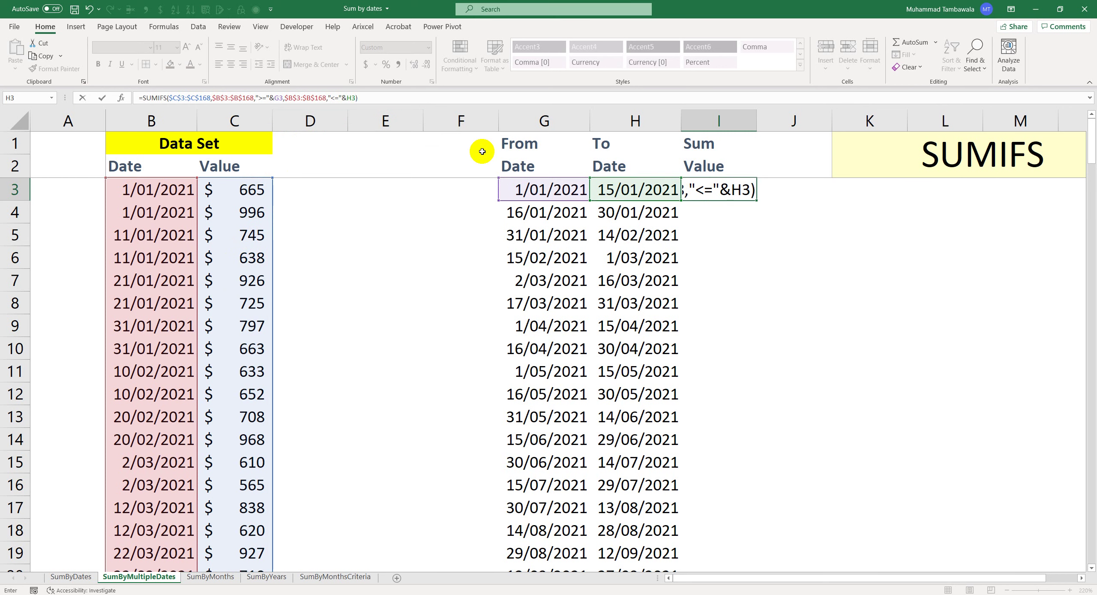
key(Return)
key(Up)
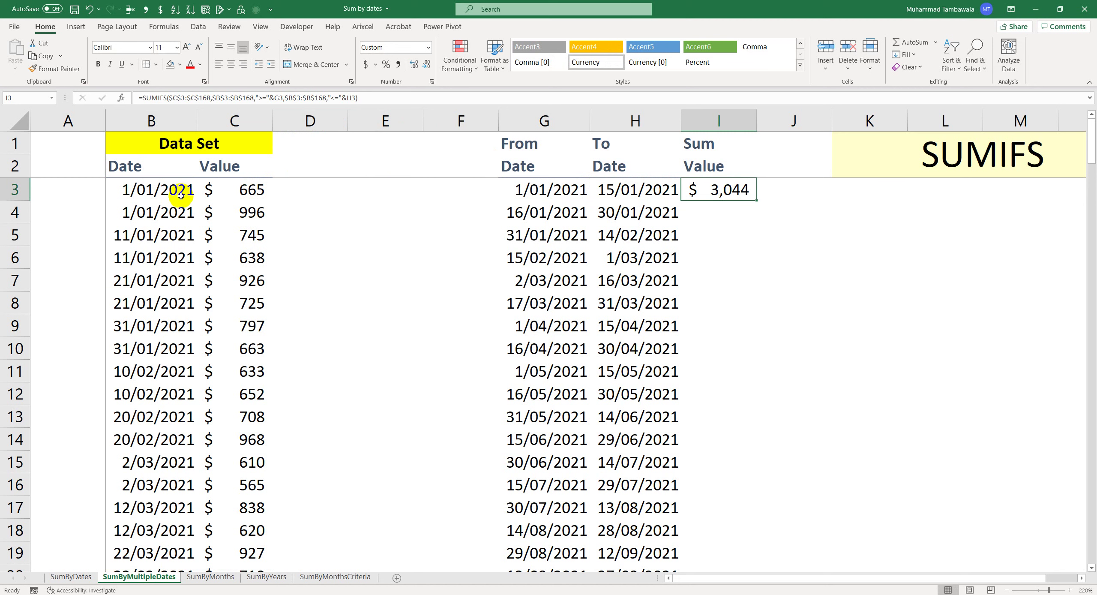
drag(243, 189, 237, 257)
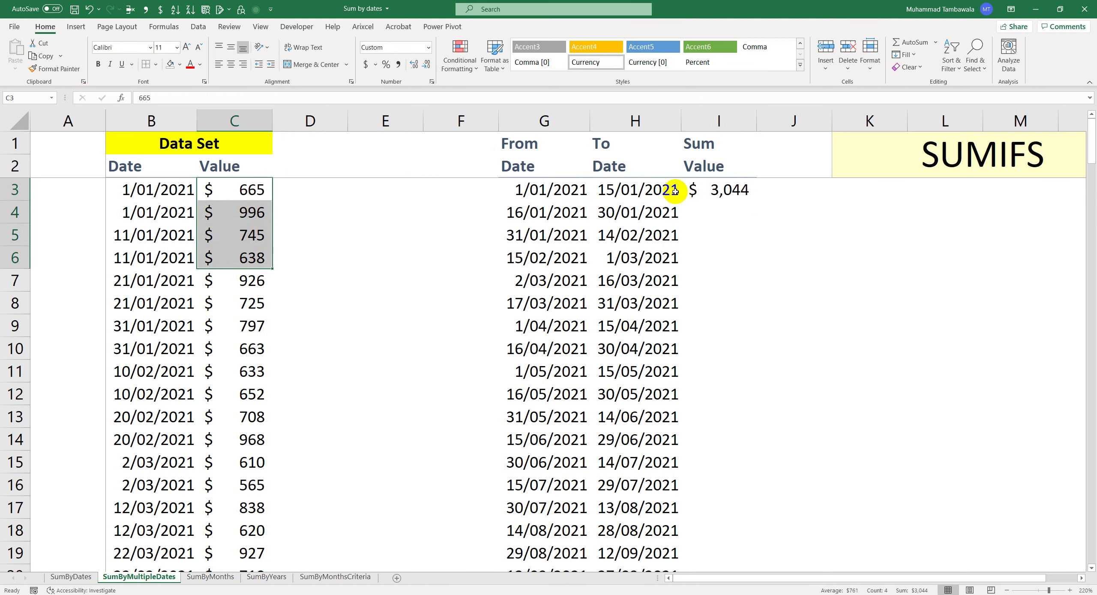
- Copy the SUMIFS formula from I3 into I4:I25 for all remaining date ranges
click(724, 190)
key(ctrl+c)
key(Down)
key(Left)
key(Right)
key(shift+Down)
key(shift+Down)
key(shift+Down)
key(shift+Down)
key(shift+Down)
key(shift+Down)
key(shift+Down)
key(shift+Down)
key(shift+Down)
key(shift+Down)
key(shift+Down)
key(shift+Down)
key(shift+Down)
key(shift+Down)
key(shift+Down)
key(shift+Down)
key(shift+Down)
key(shift+Down)
key(shift+Down)
key(shift+Down)
key(shift+Down)
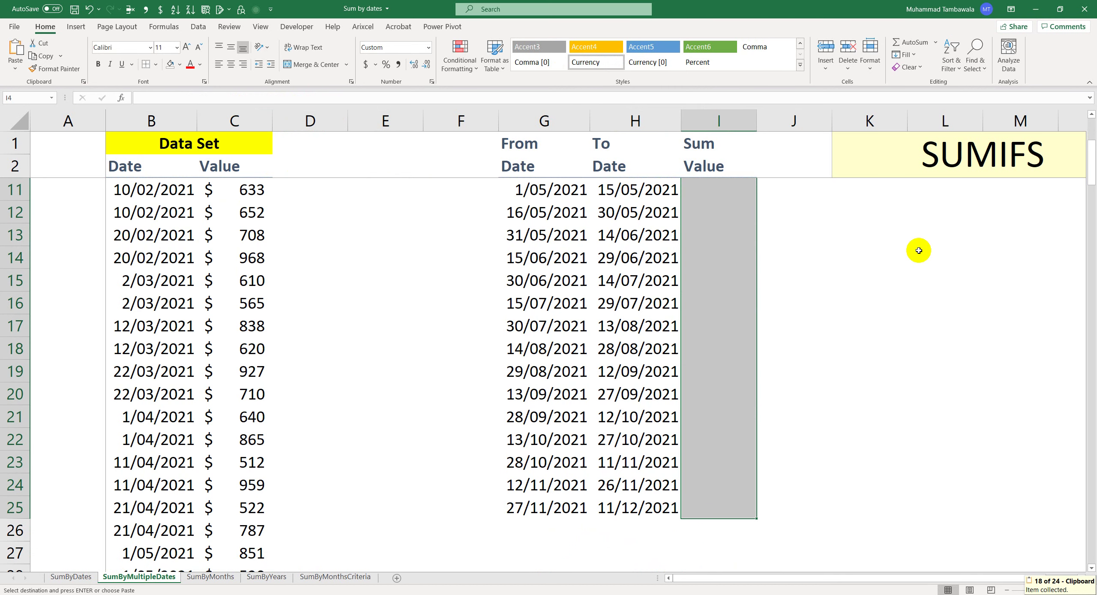
key(ctrl+v)
key(Escape)
- Fill the date range row G6:I6, from 15/02/2021 to 1/03/2021, with yellow
key(Up)
key(Down)
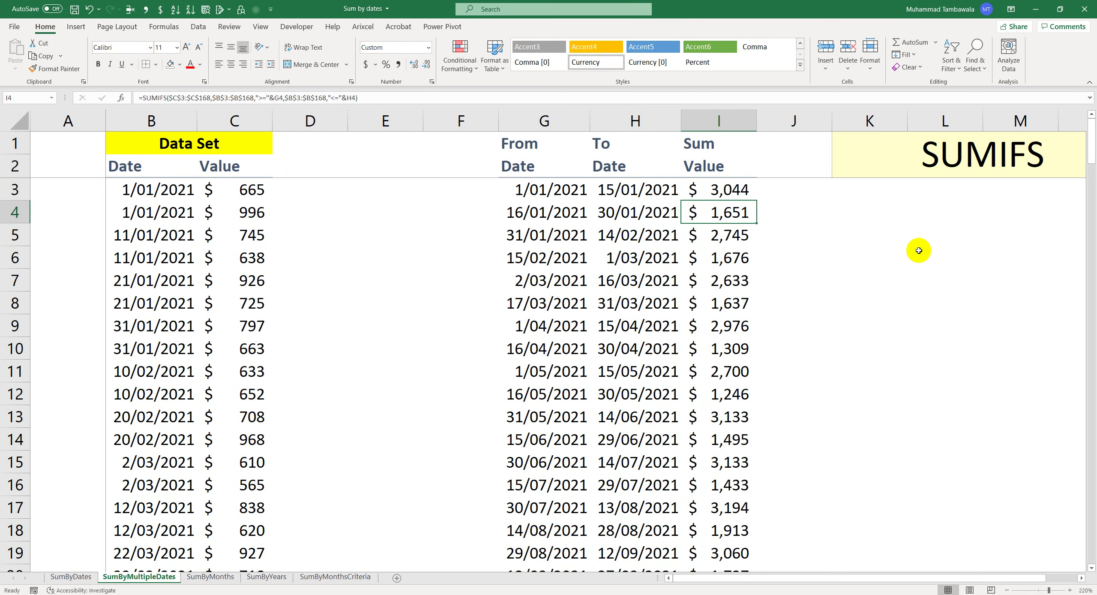
key(Down)
key(Down)
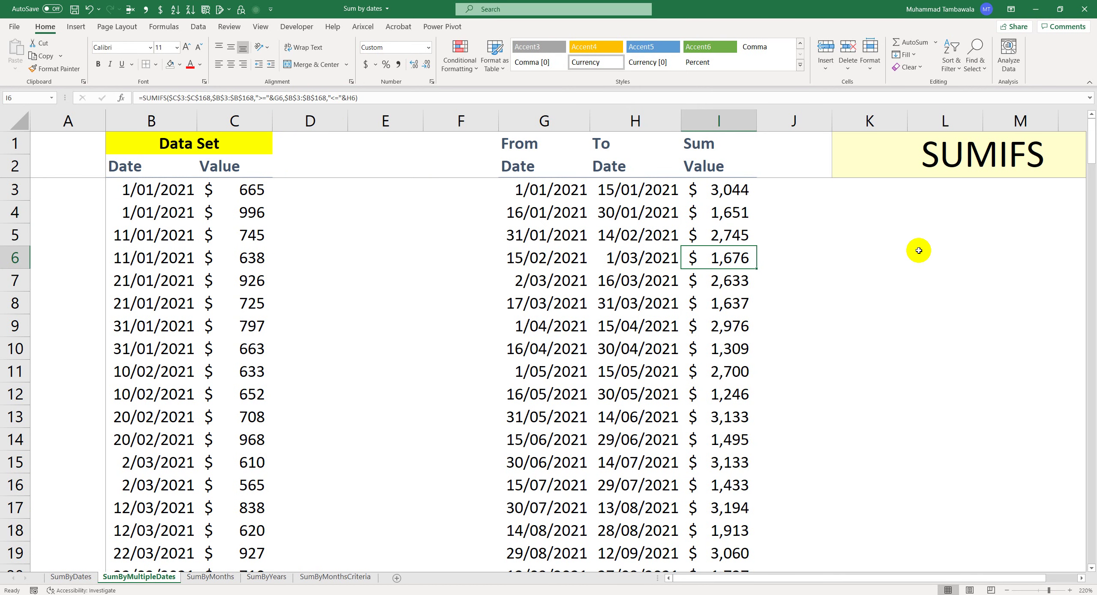
key(Left)
key(Right)
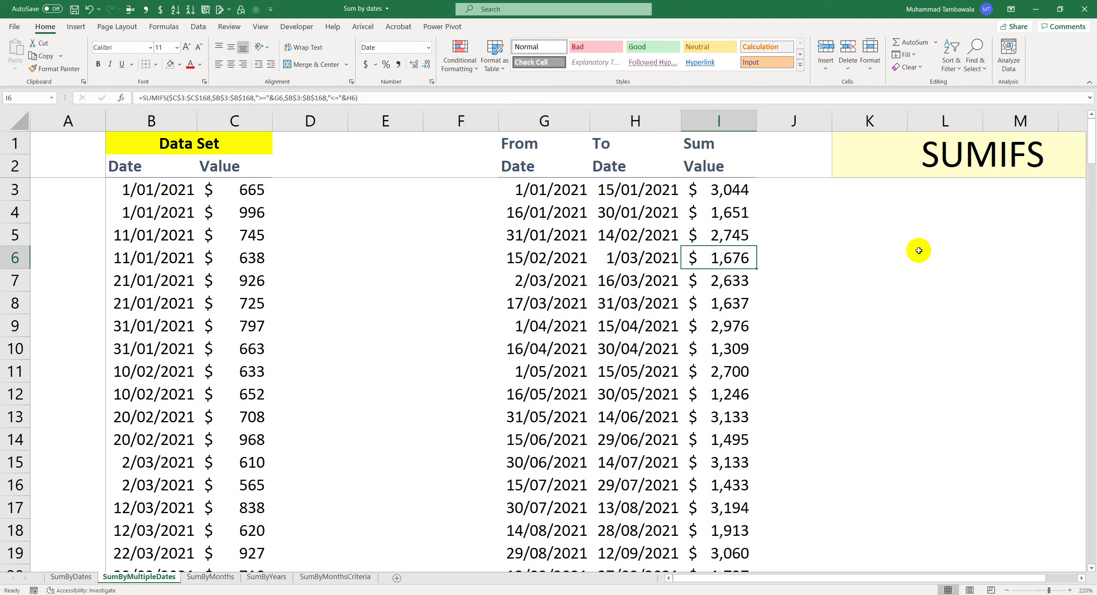
key(shift+Left)
key(shift+Left)
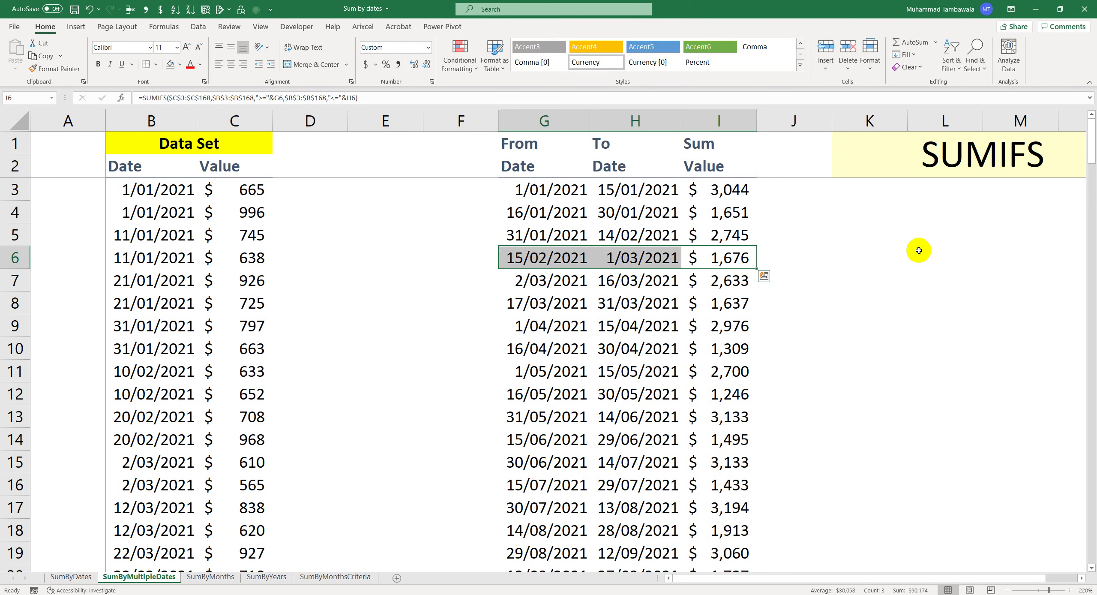
click(179, 64)
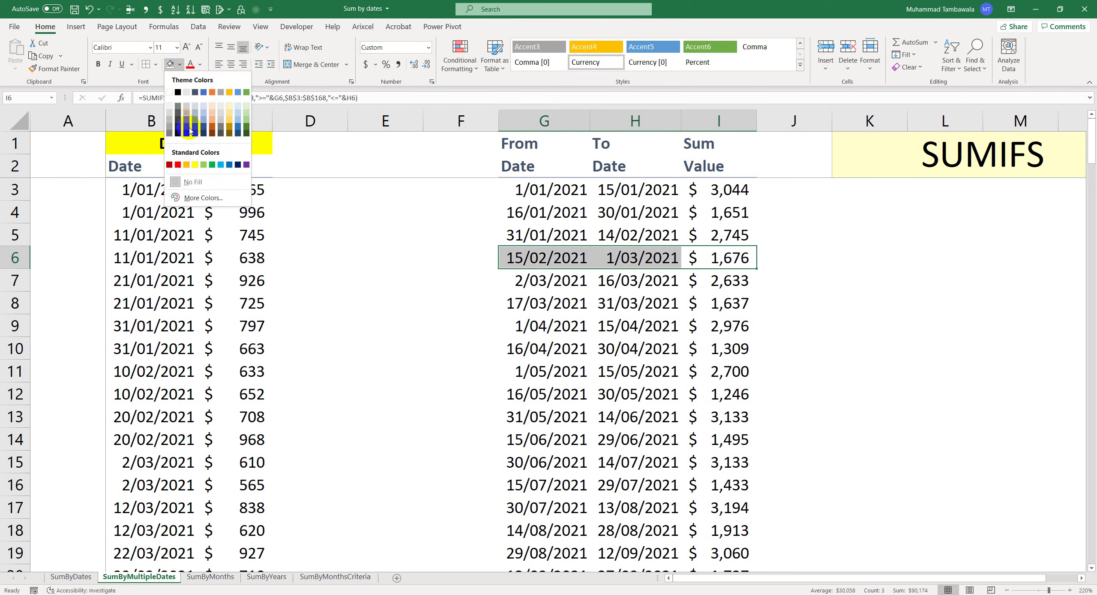
click(196, 164)
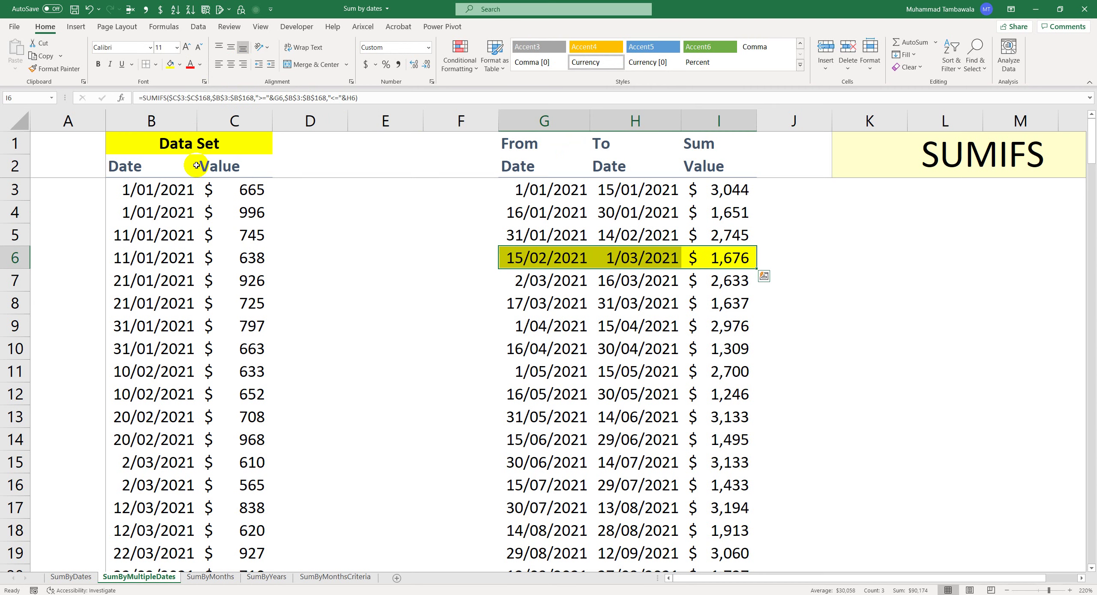
- Check the SUMIFS result in I6 against the sum of the 20/02/2021 values in C13:C14
click(252, 301)
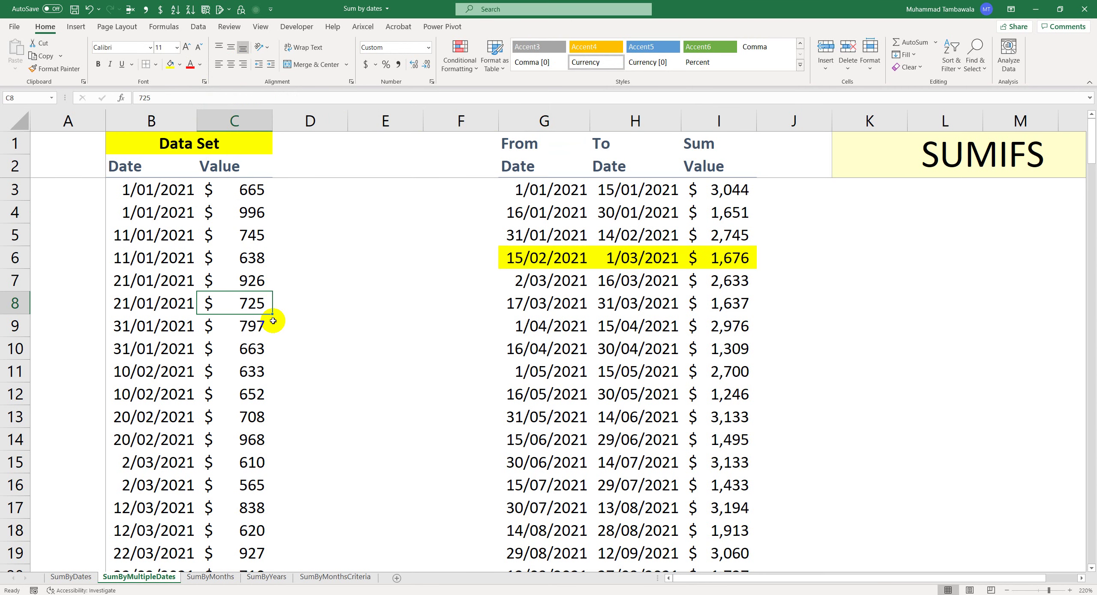
scroll(273, 320, down, 4)
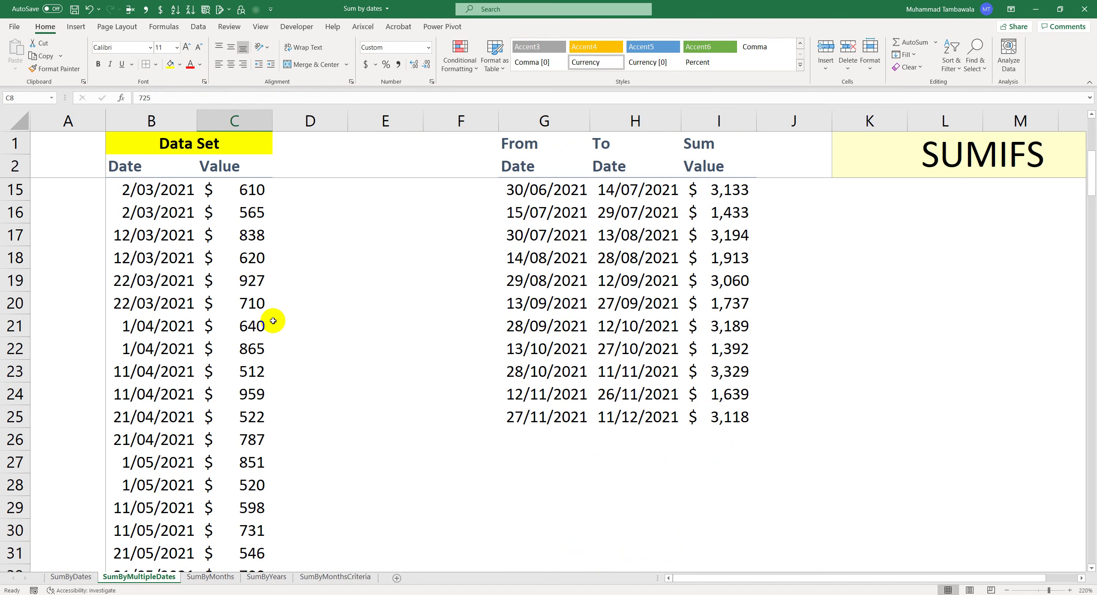
scroll(272, 320, up, 2)
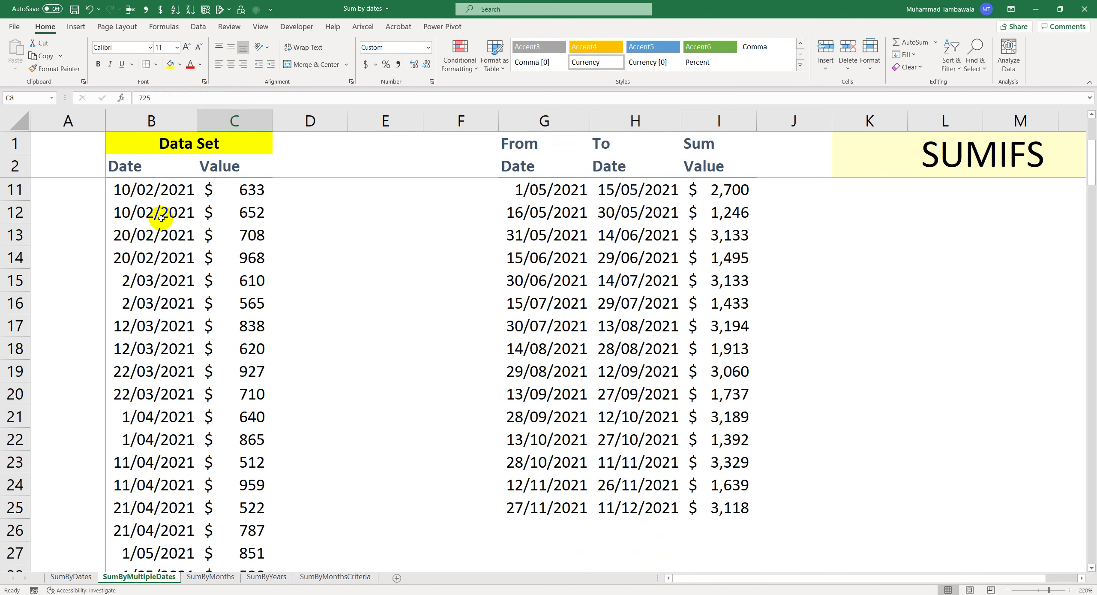
click(239, 231)
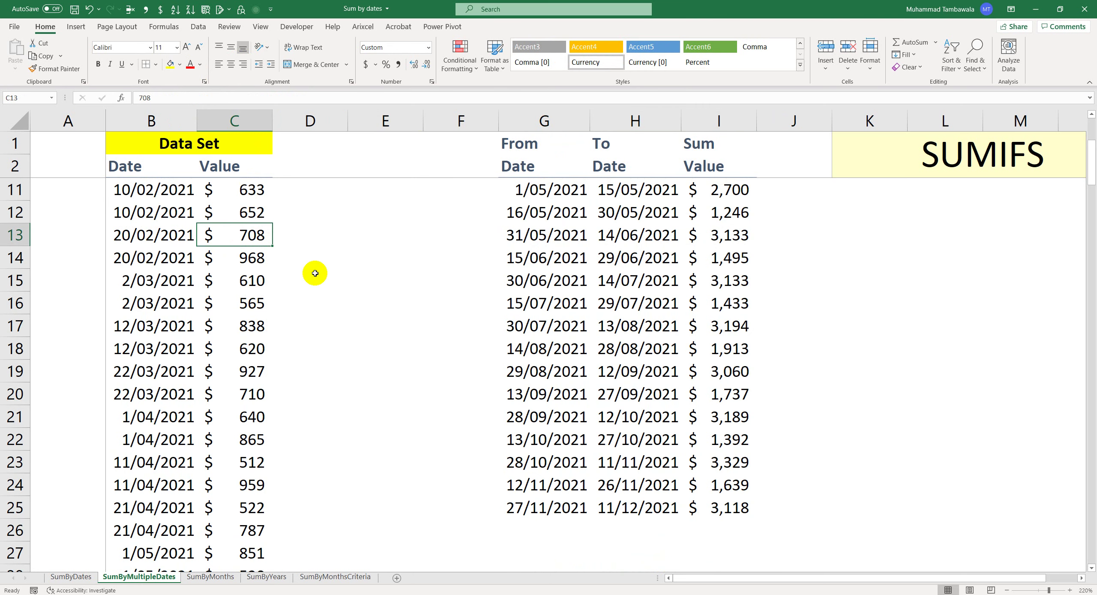
scroll(323, 275, up, 3)
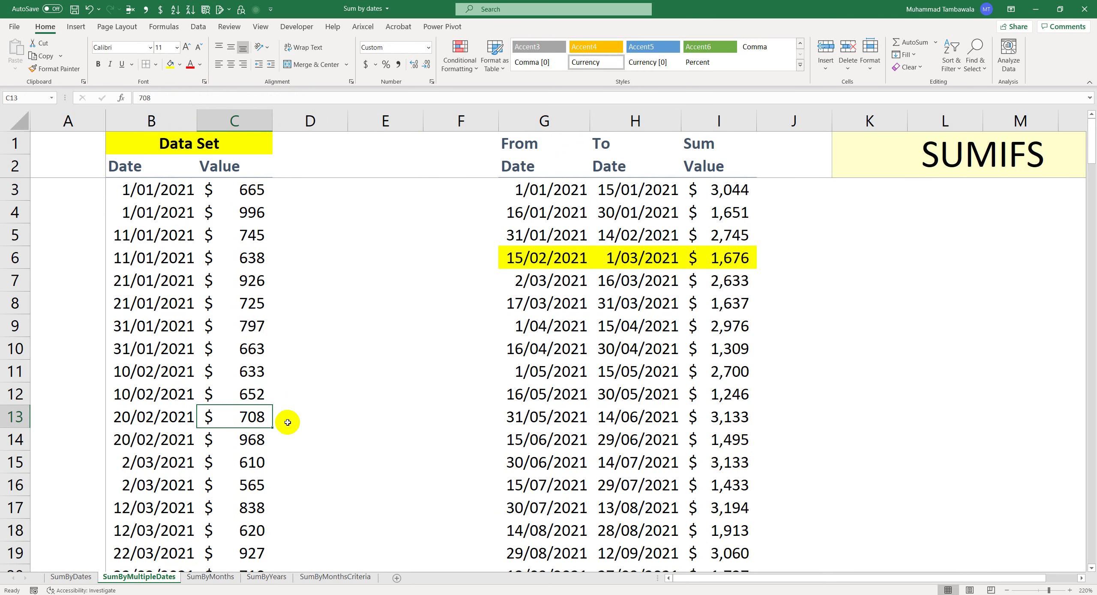
key(shift+Down)
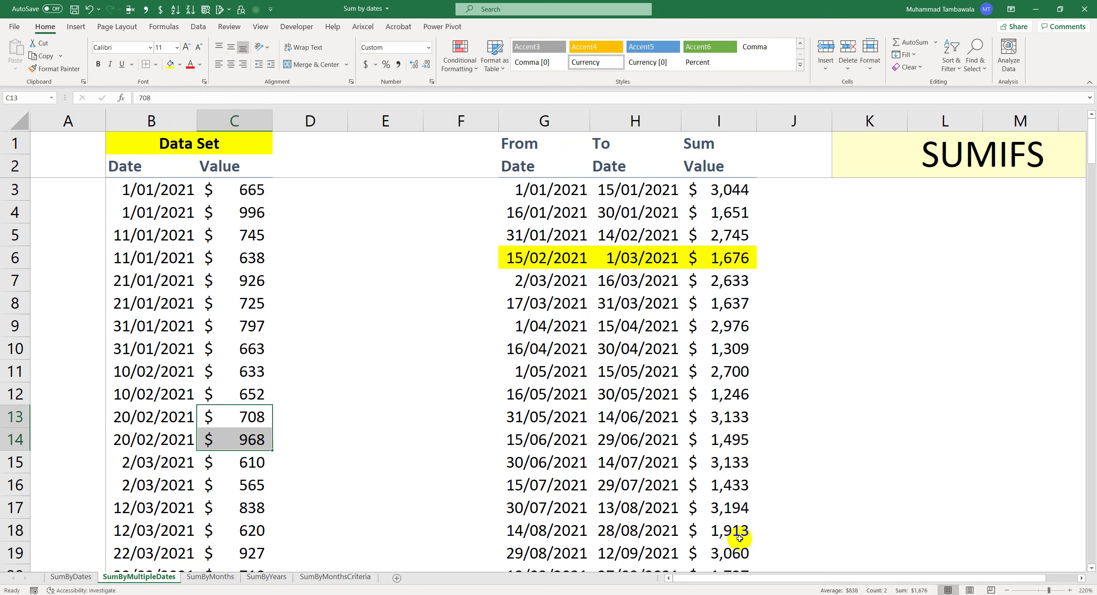
click(730, 257)
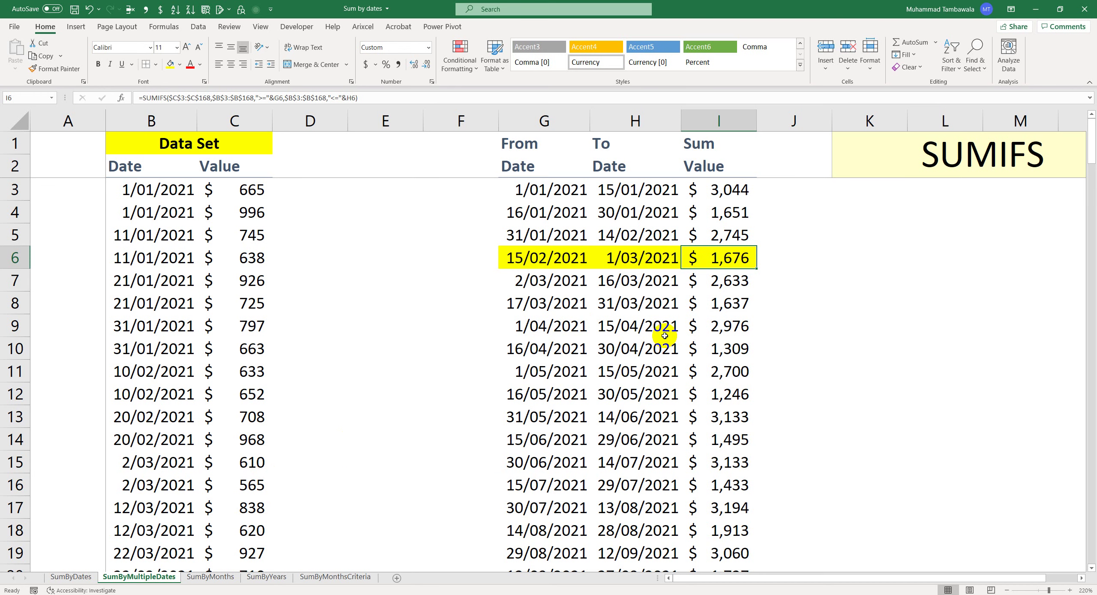
click(668, 310)
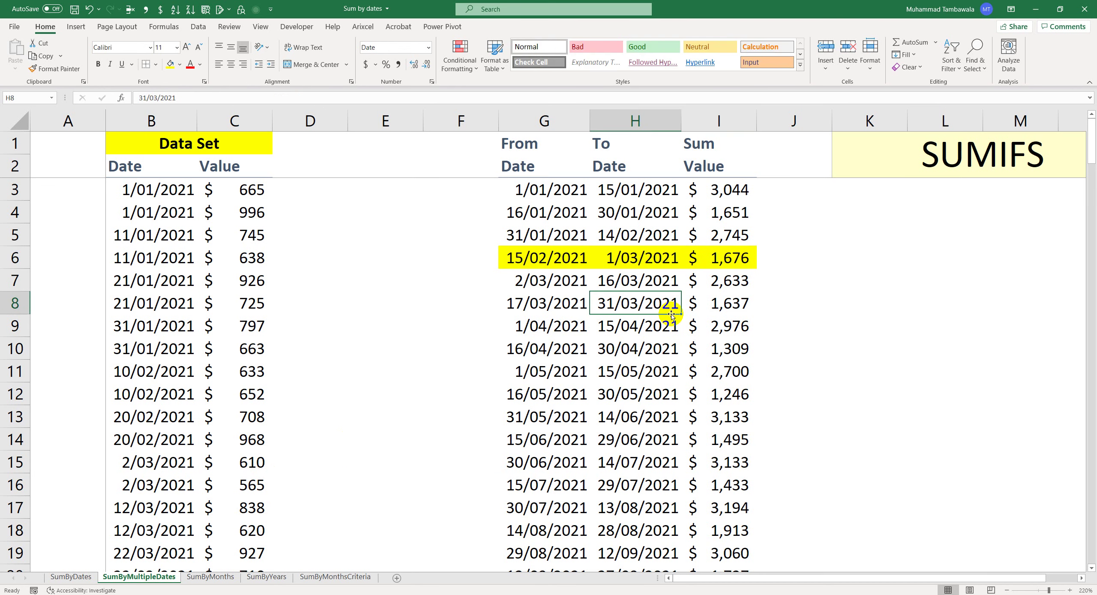
- On the SumByMonths sheet, enter the heading "Helper" in A1 and "Month" in A2
click(224, 577)
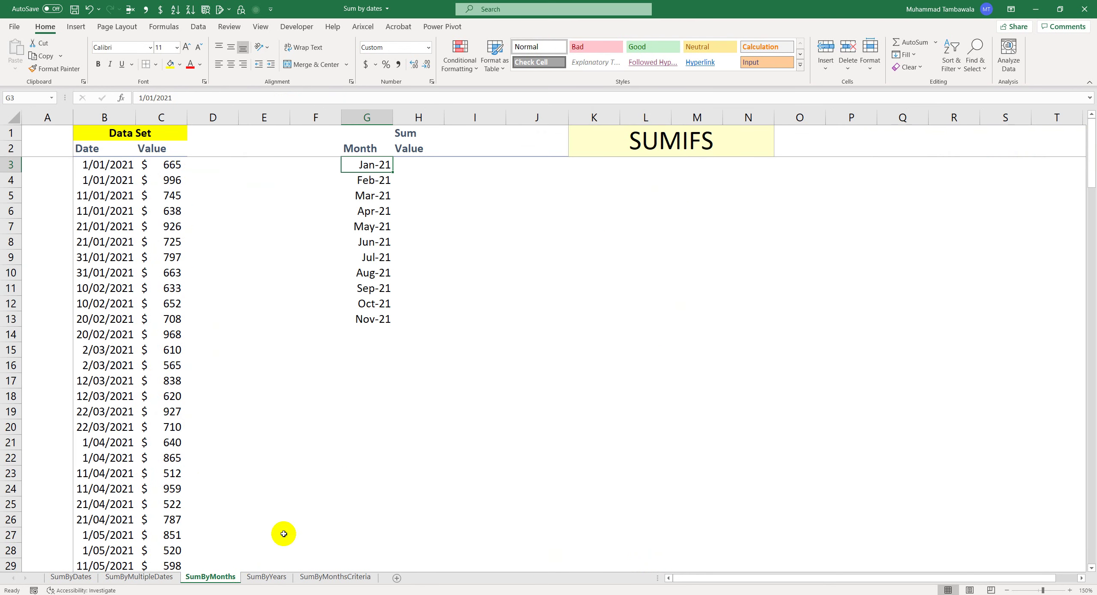
click(415, 167)
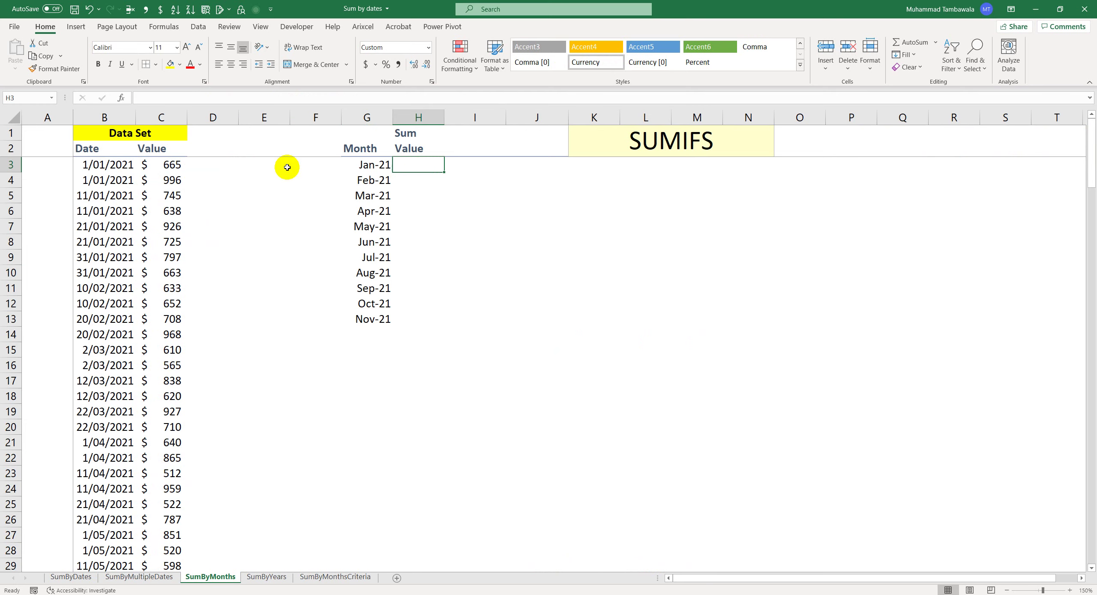
click(49, 133)
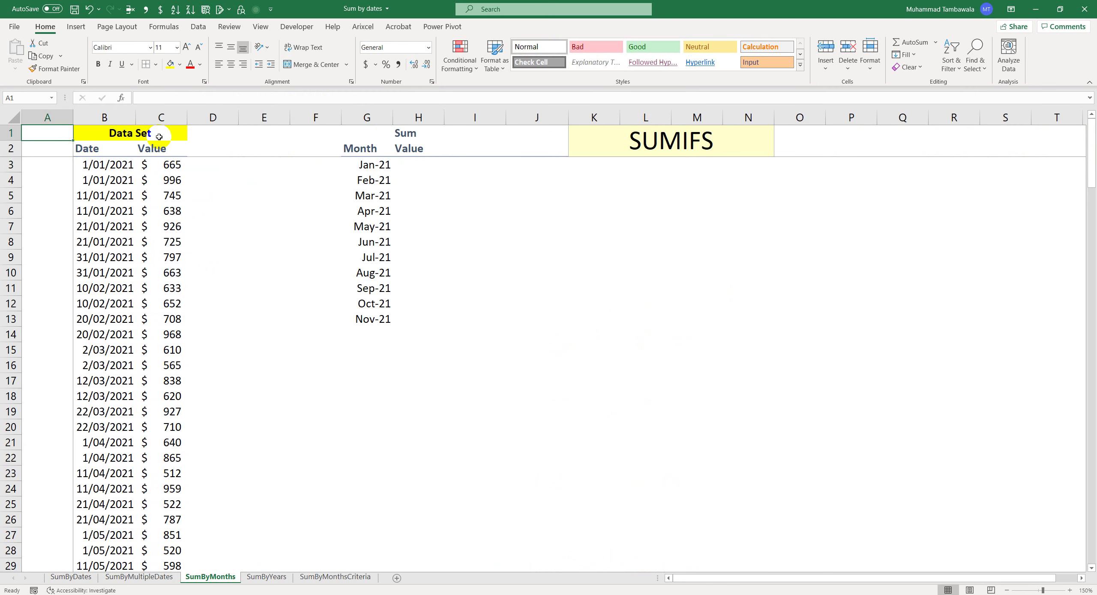
text(Helper)
key(Return)
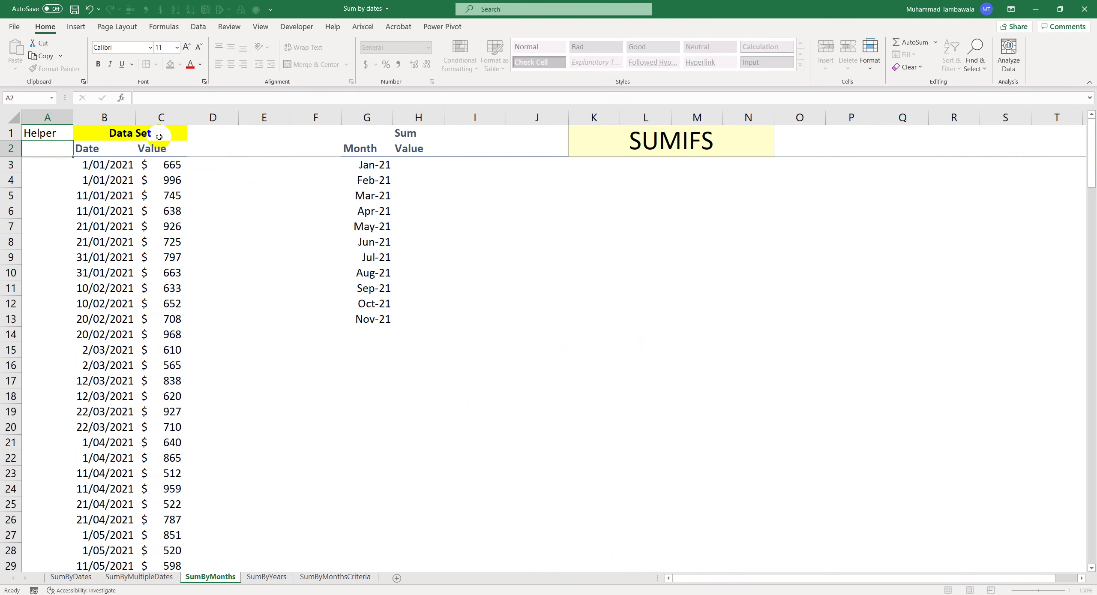
text(Month)
key(Return)
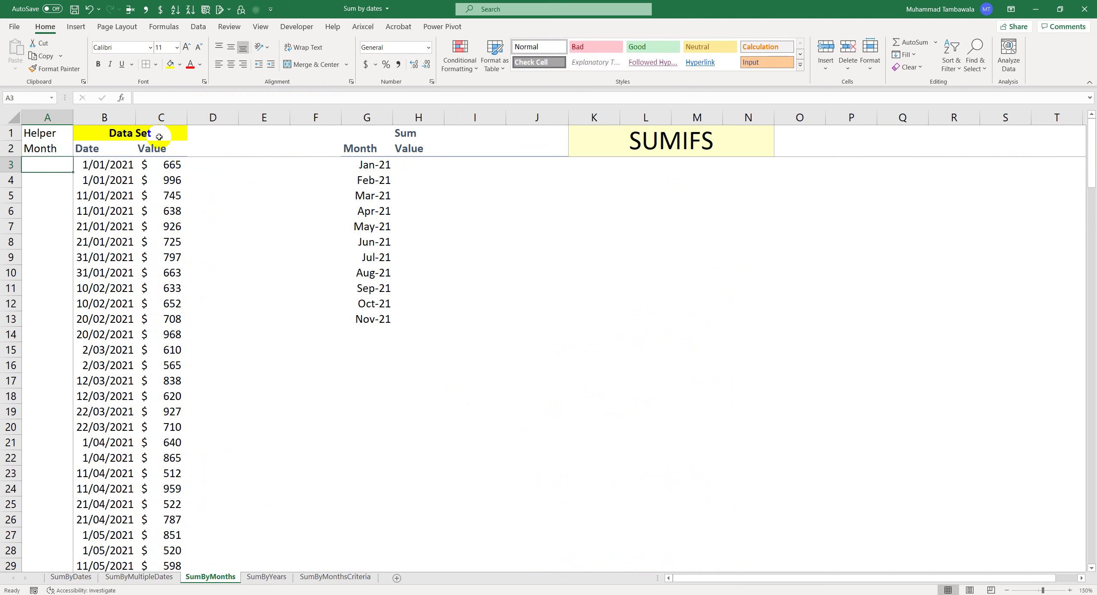
key(Up)
key(Right)
key(Left)
key(Right)
key(Right)
key(Right)
key(Right)
key(Right)
key(Right)
key(Right)
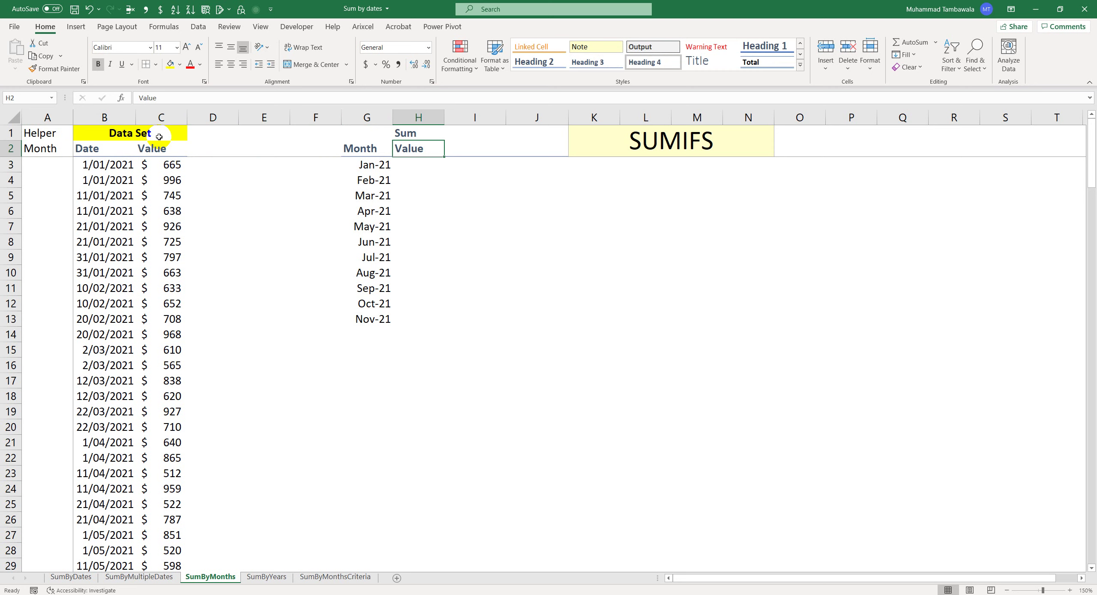
key(Down)
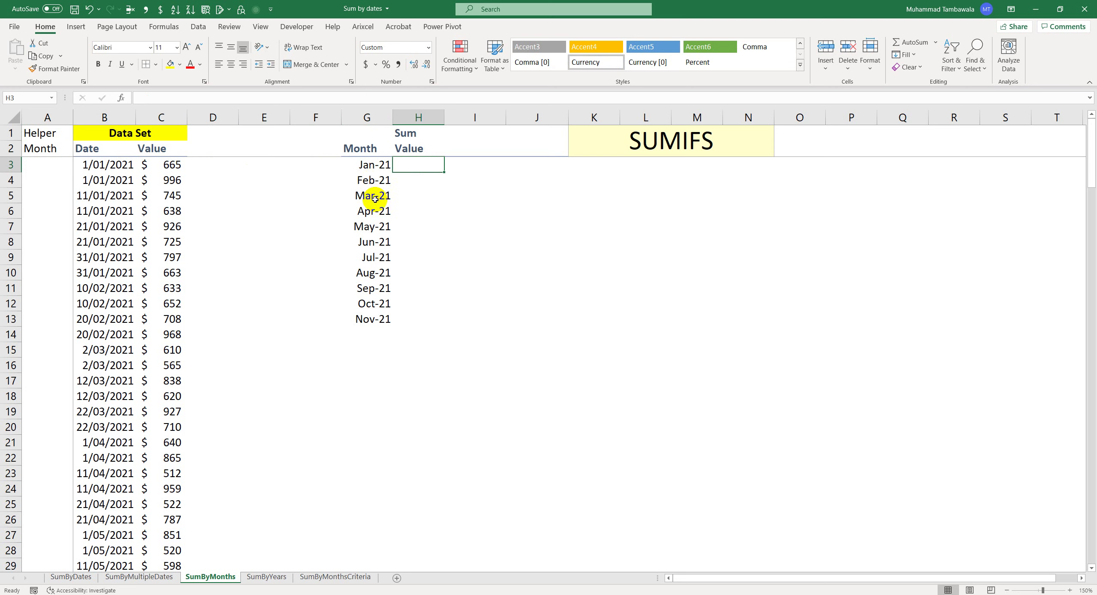
- Inspect the actual date values behind the Jan-21 and Feb-21 month cells in G3 and G4
click(377, 168)
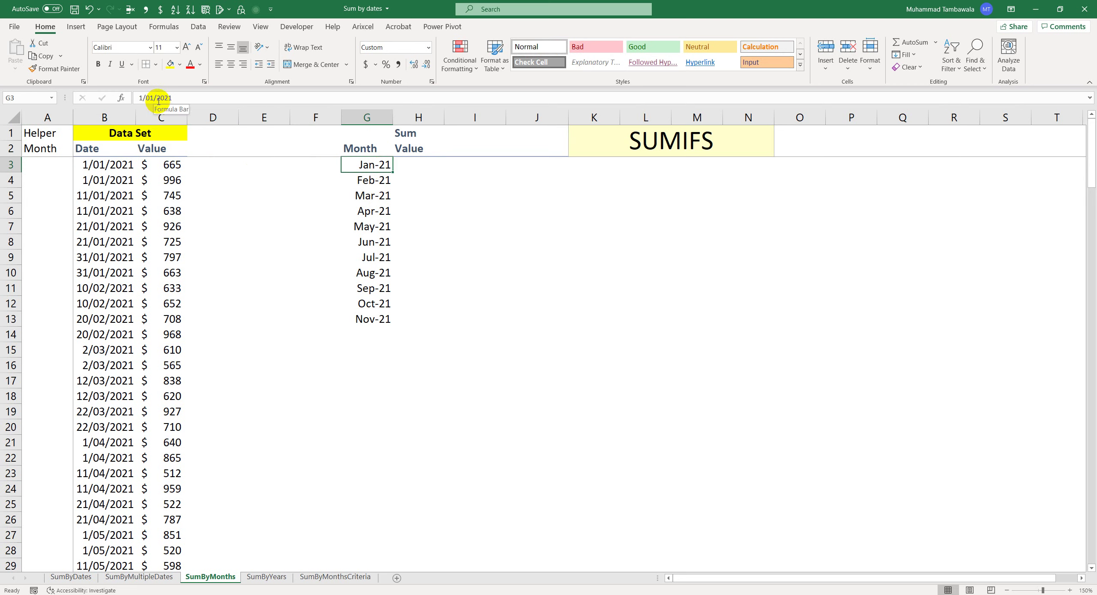
click(377, 180)
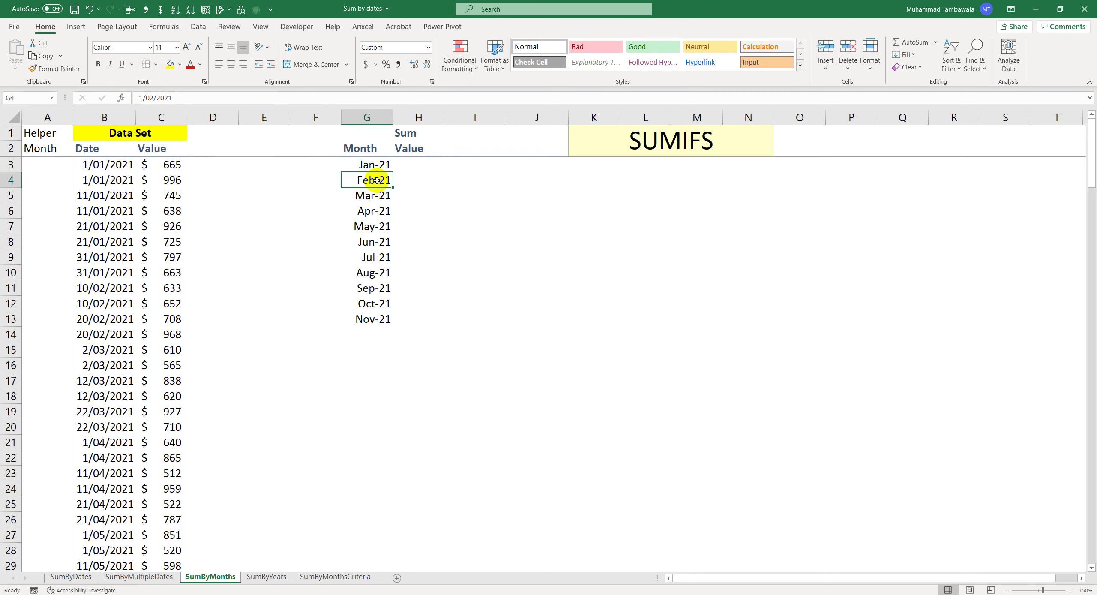
click(377, 164)
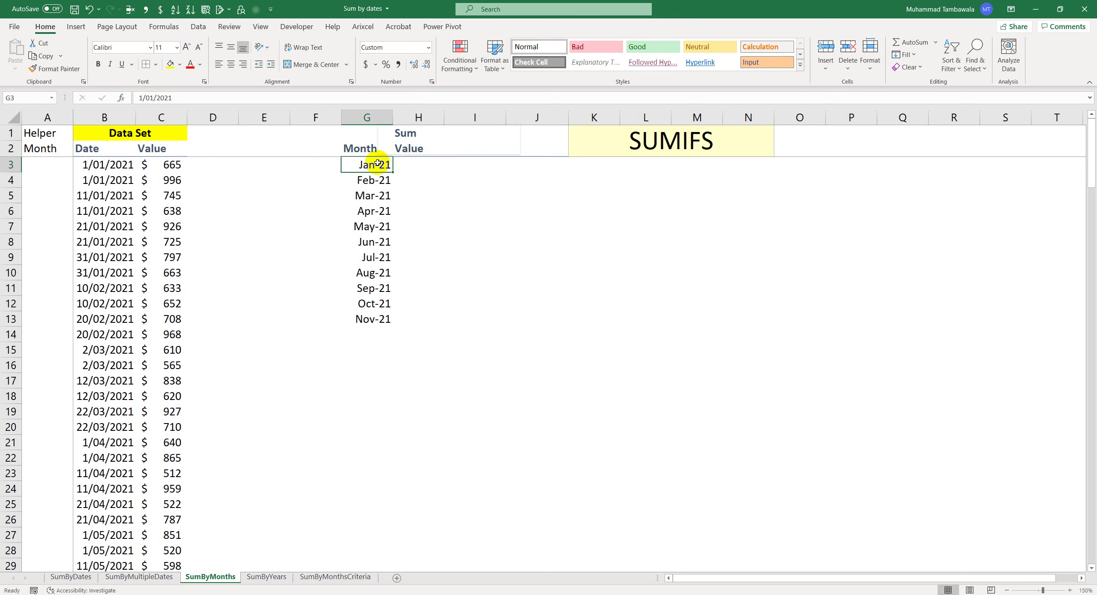
- Format the Jan-21 cell G3 with the Date format *14/03/2012, and undo that format change
right_click(377, 164)
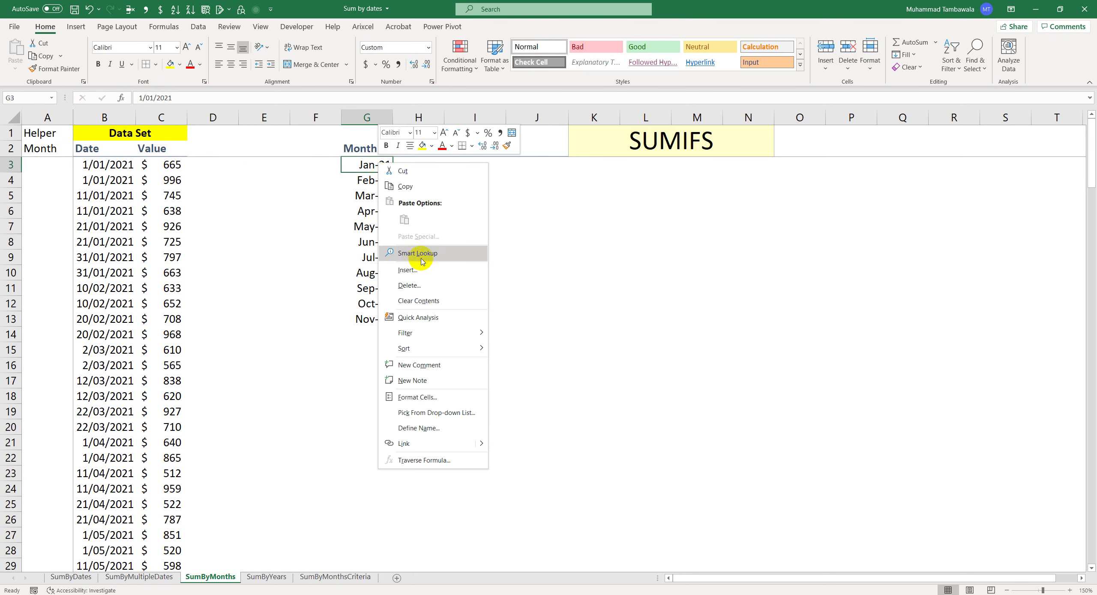
click(418, 397)
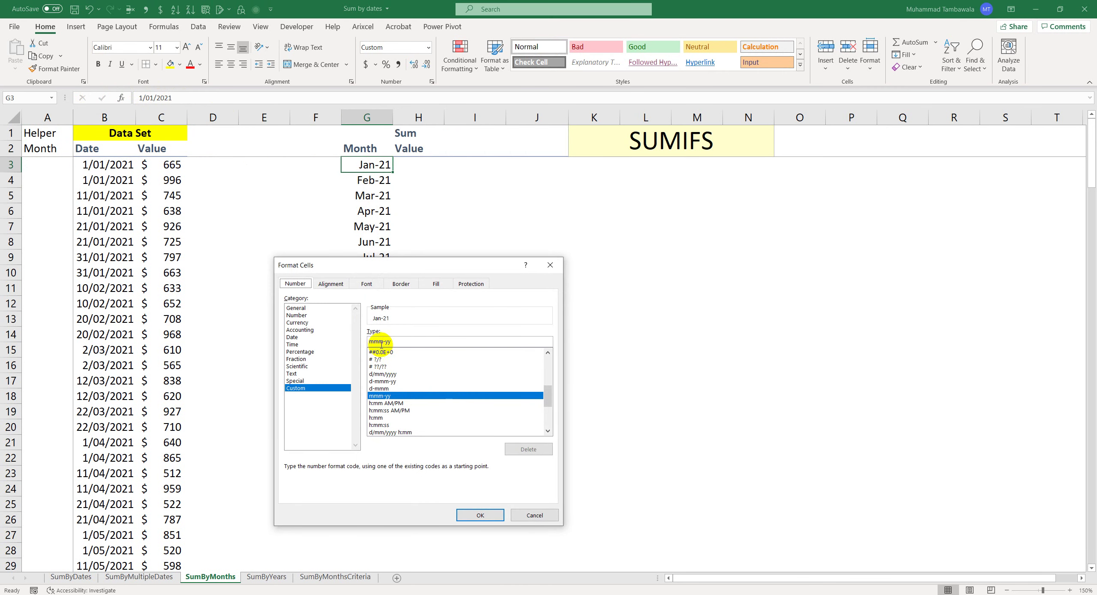
click(305, 338)
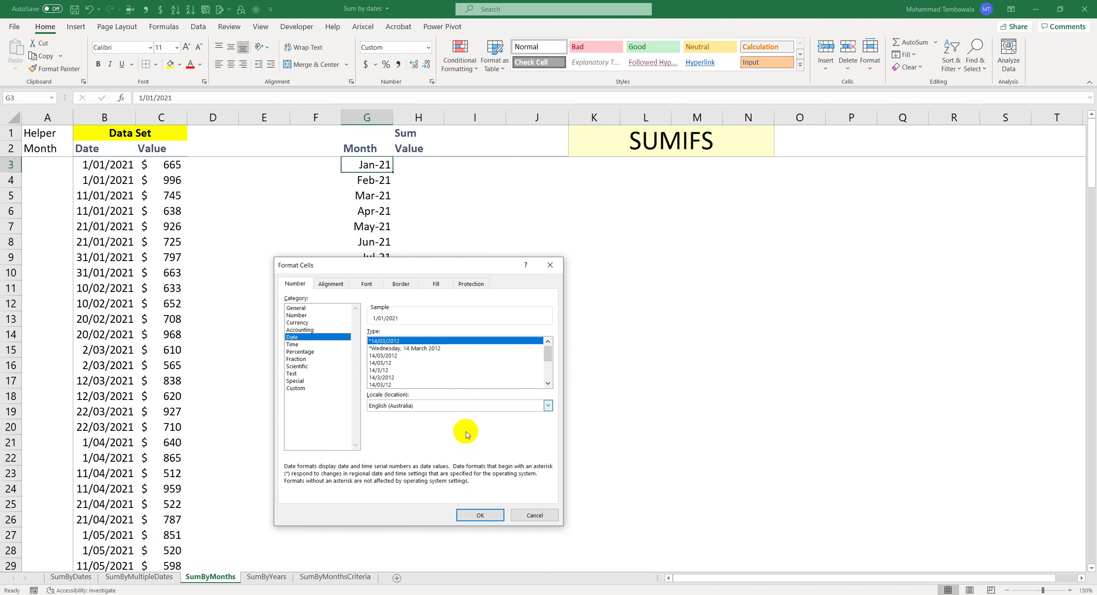
click(479, 514)
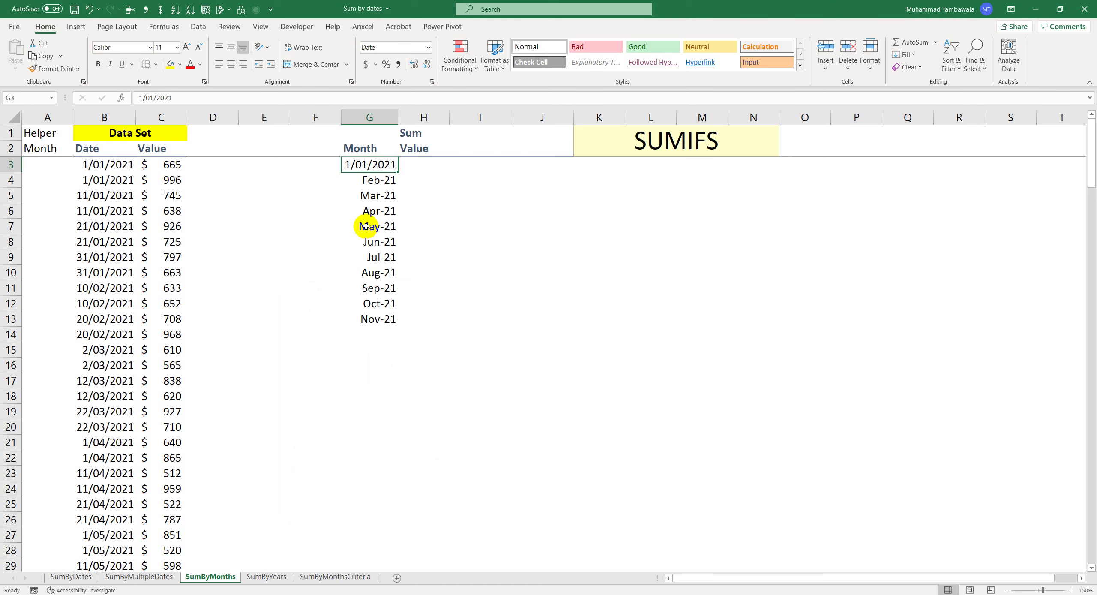
key(ctrl+z)
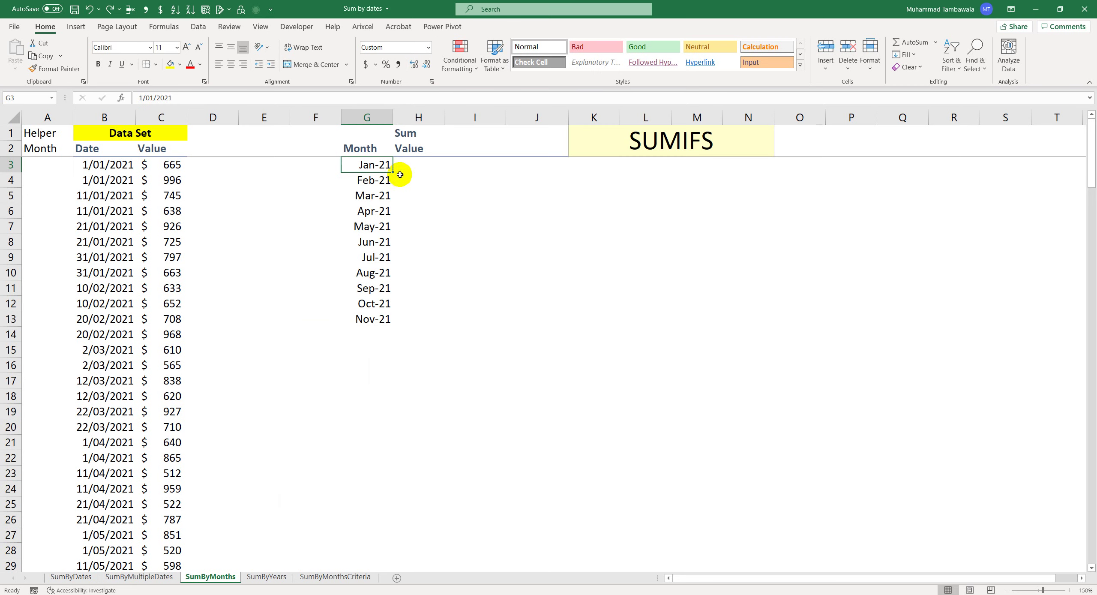
- Compare the underlying dates of the first three month cells, G3:G5, and return to H3
click(420, 164)
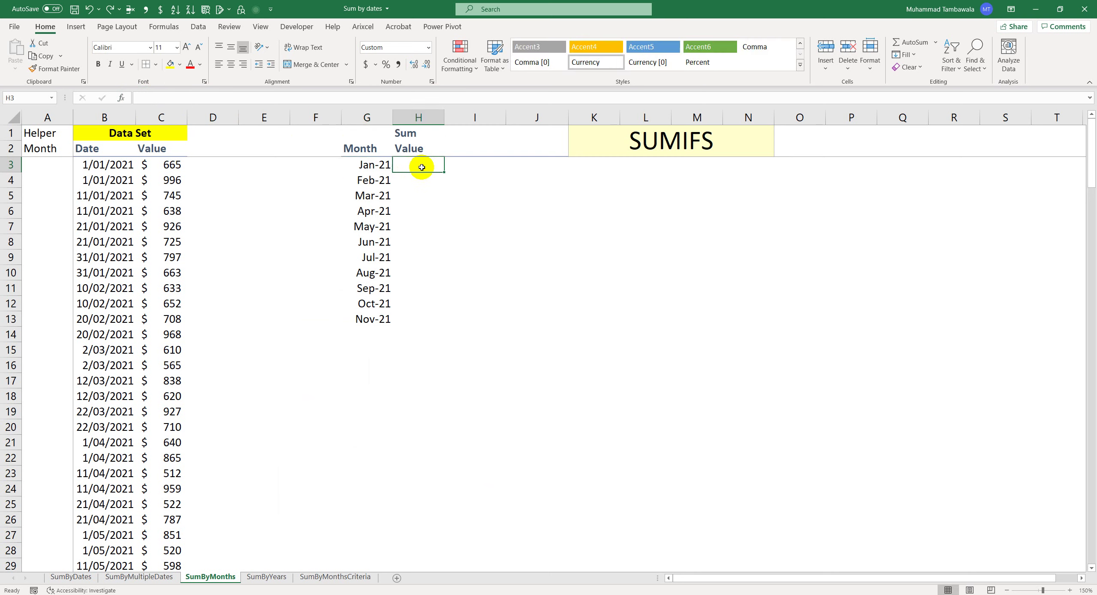
click(377, 165)
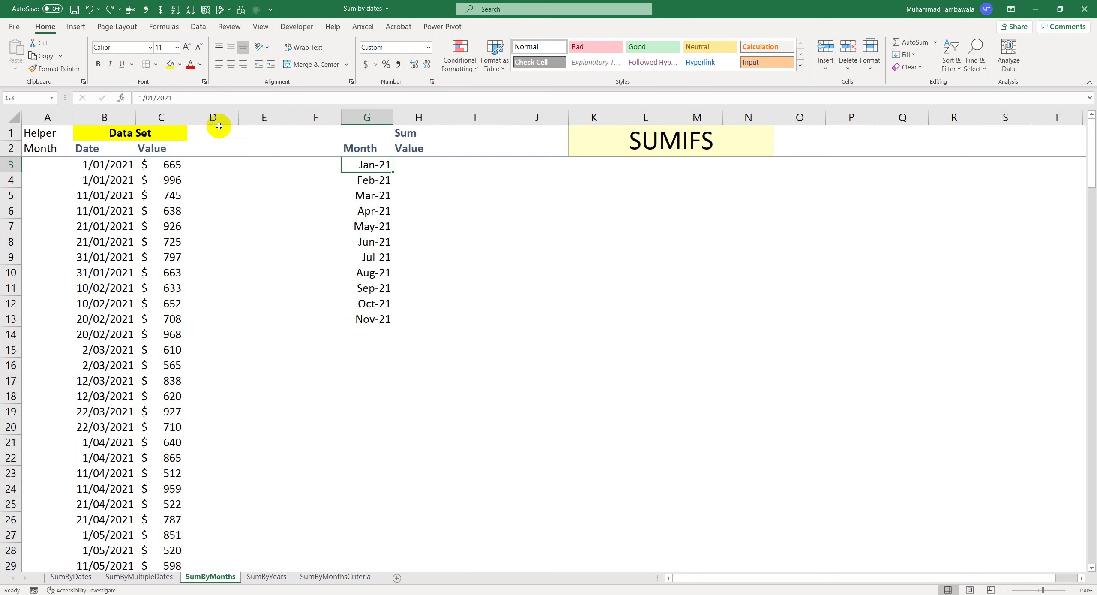
click(358, 176)
click(368, 195)
click(420, 166)
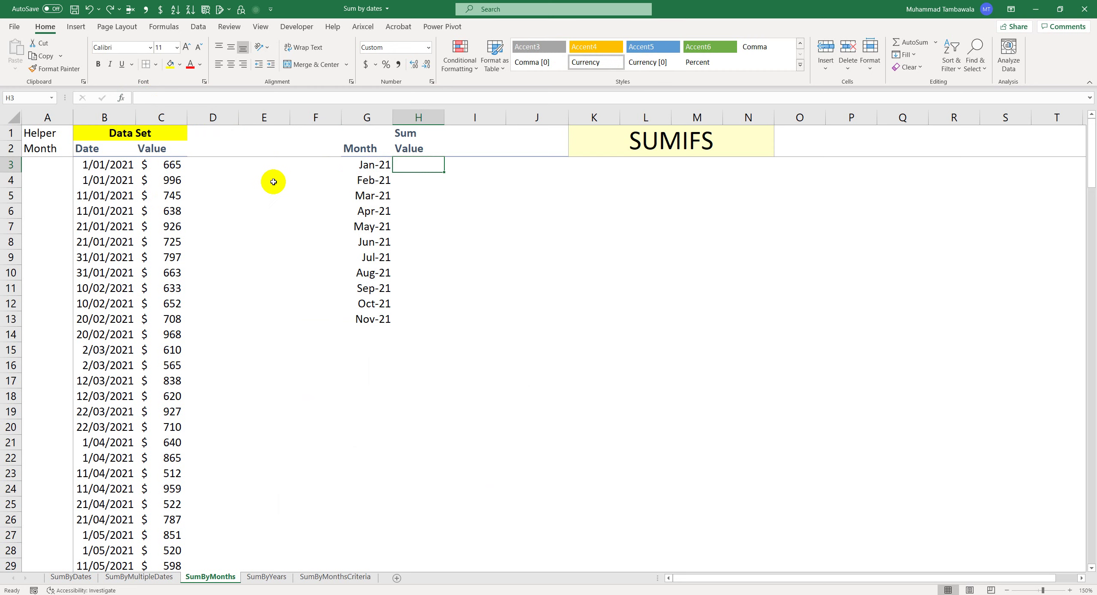
- Fill the January 2021 rows B3:C10 with yellow and check the sum of C3:C10
click(105, 167)
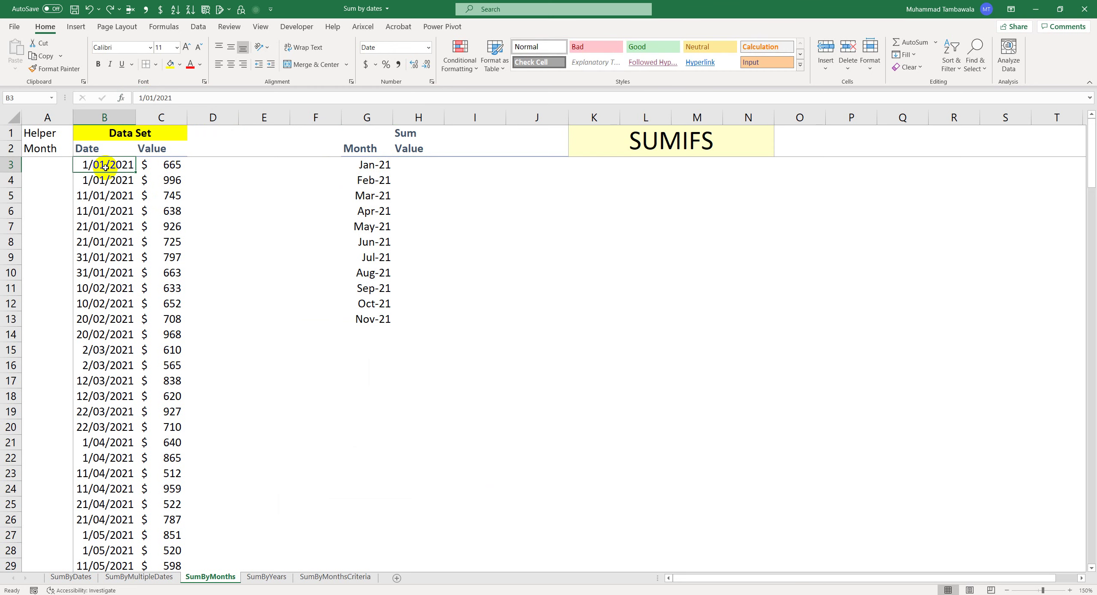
drag(105, 274, 167, 167)
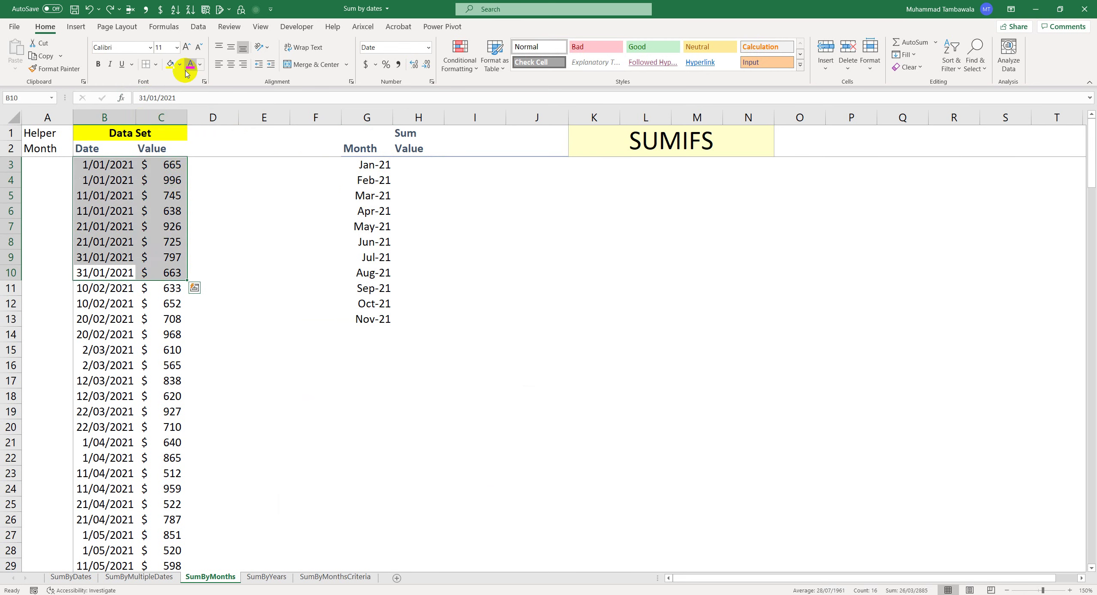
click(171, 64)
click(260, 247)
drag(169, 274, 167, 166)
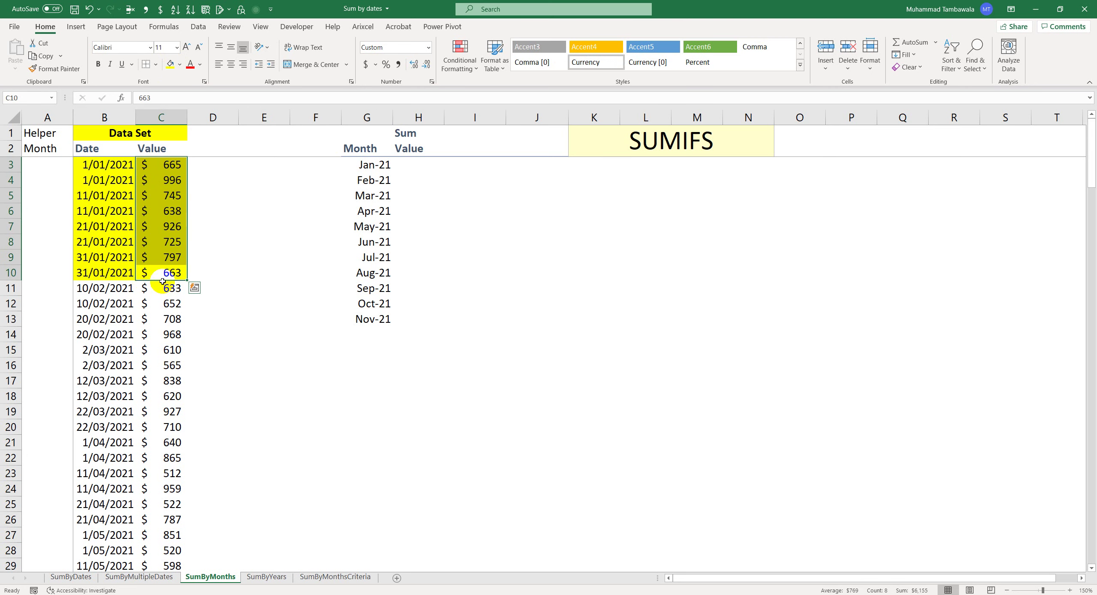
- Enter 6155 in H3 as a trial Jan-21 sum, and clear the cell again
click(429, 169)
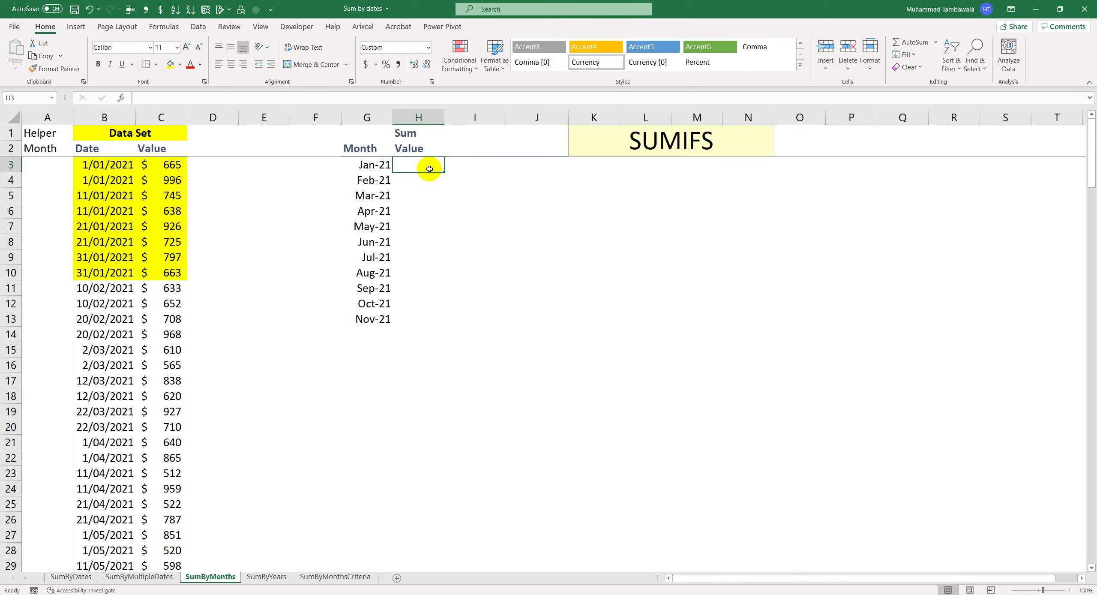
text(6155)
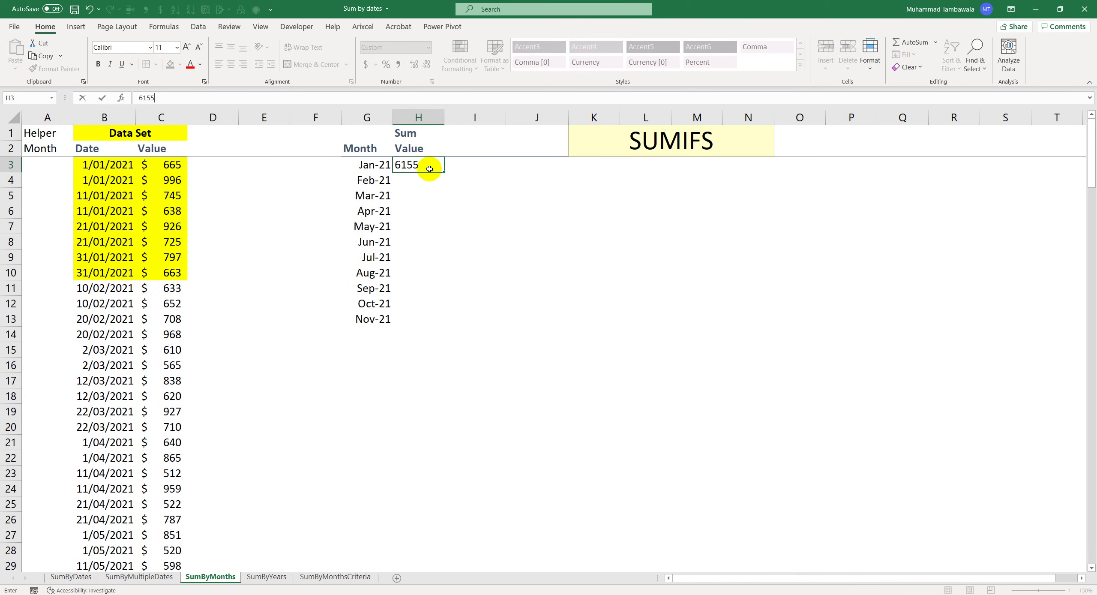
key(ctrl+Return)
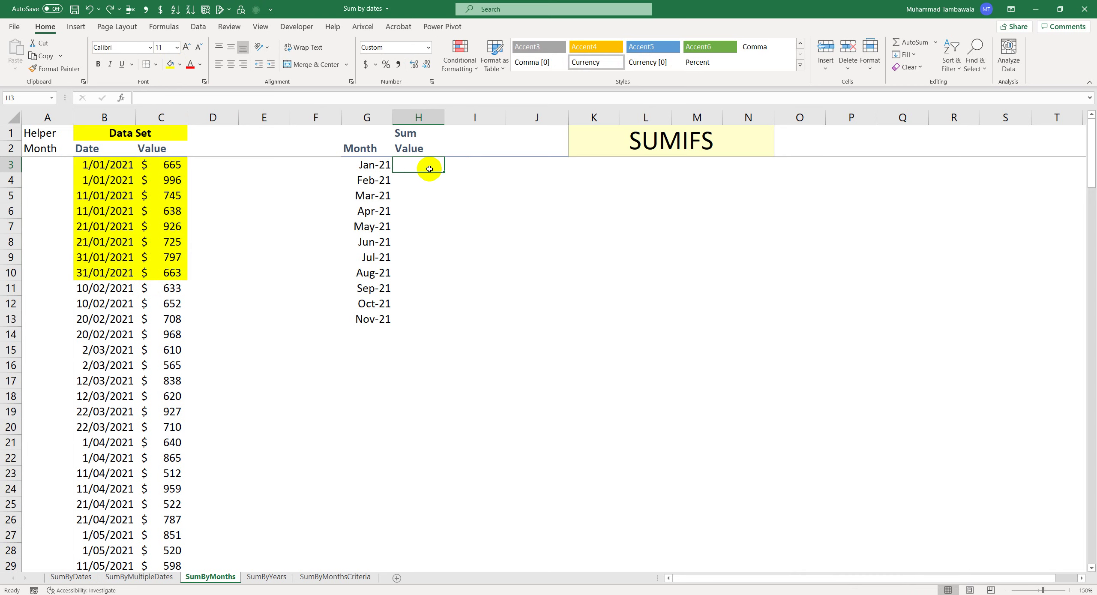
- Enter =TEXT(B3,"MMM-YY") in cell A3 of the Helper Month column
key(ctrl+Left)
key(ctrl+Left)
key(ctrl+Left)
key(ctrl+Left)
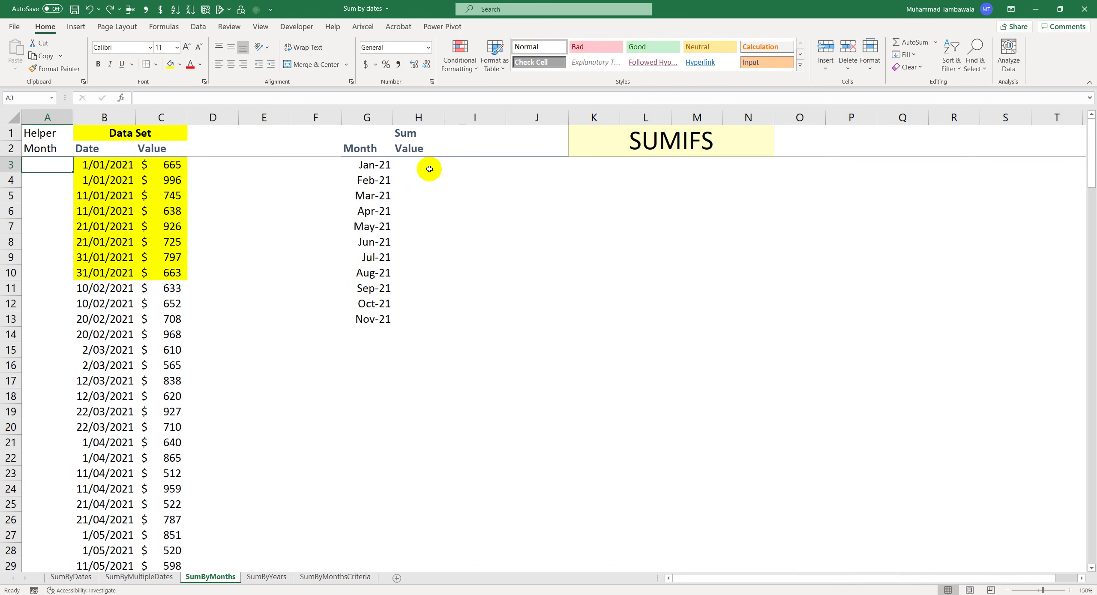
text(=text)
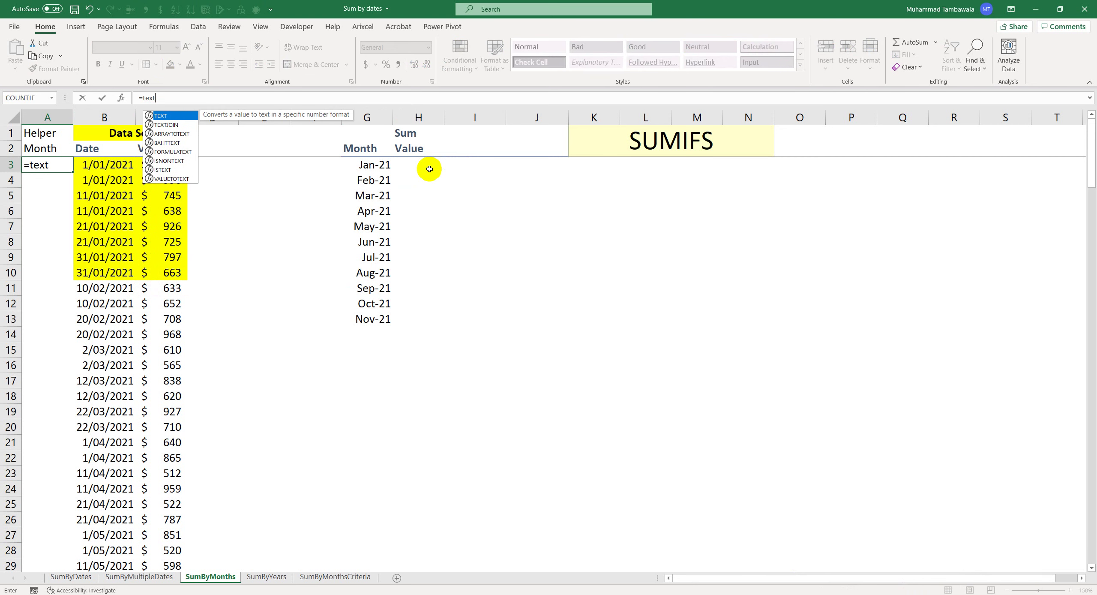
key(Tab)
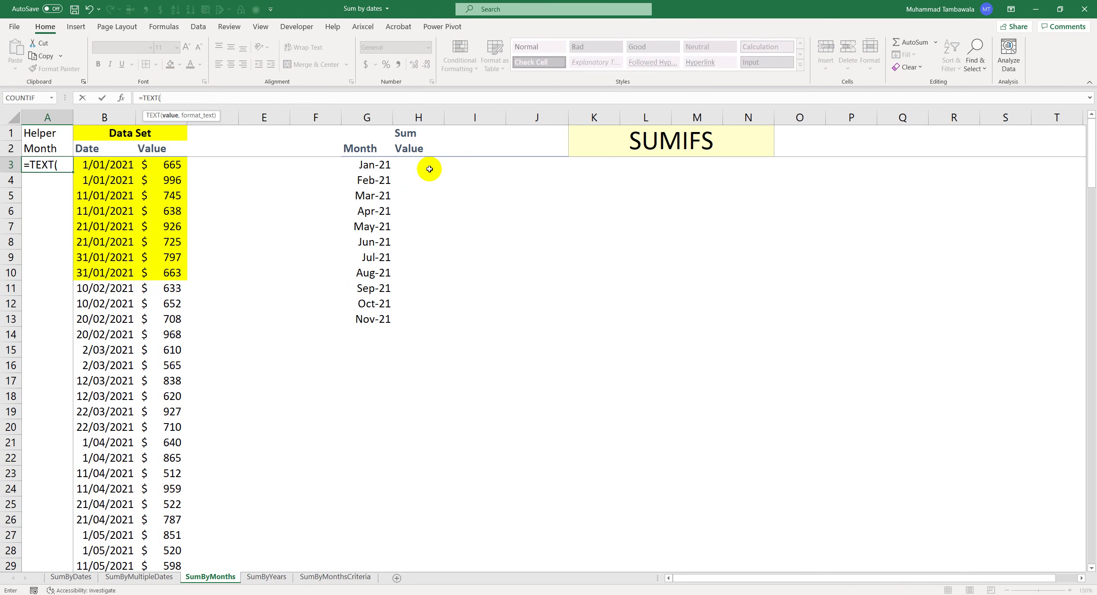
key(Right)
text(,)
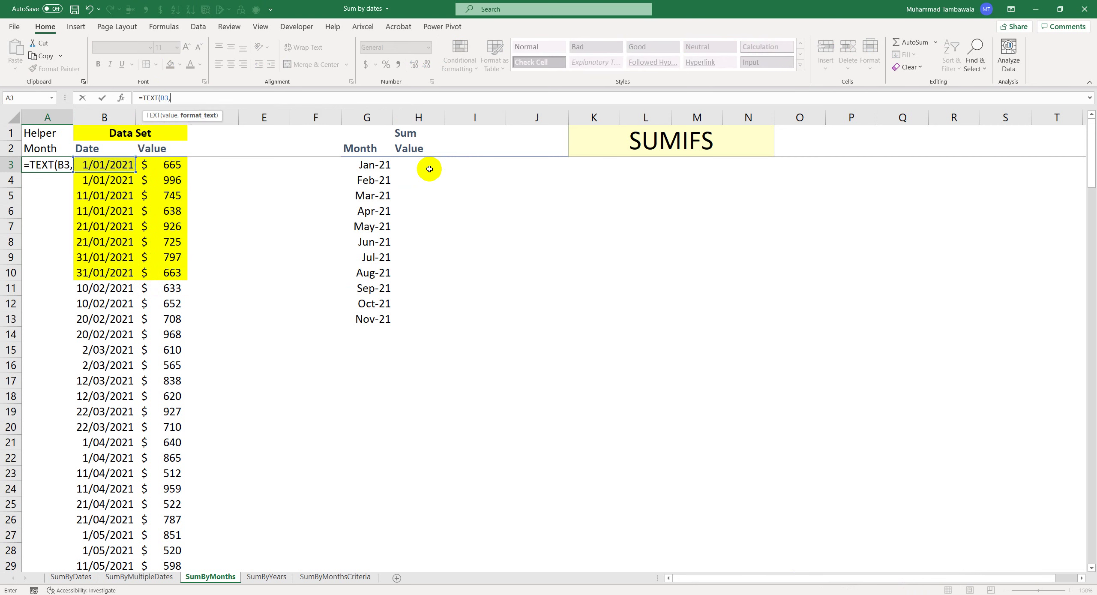
text("MMM-YY"))
key(ctrl+Return)
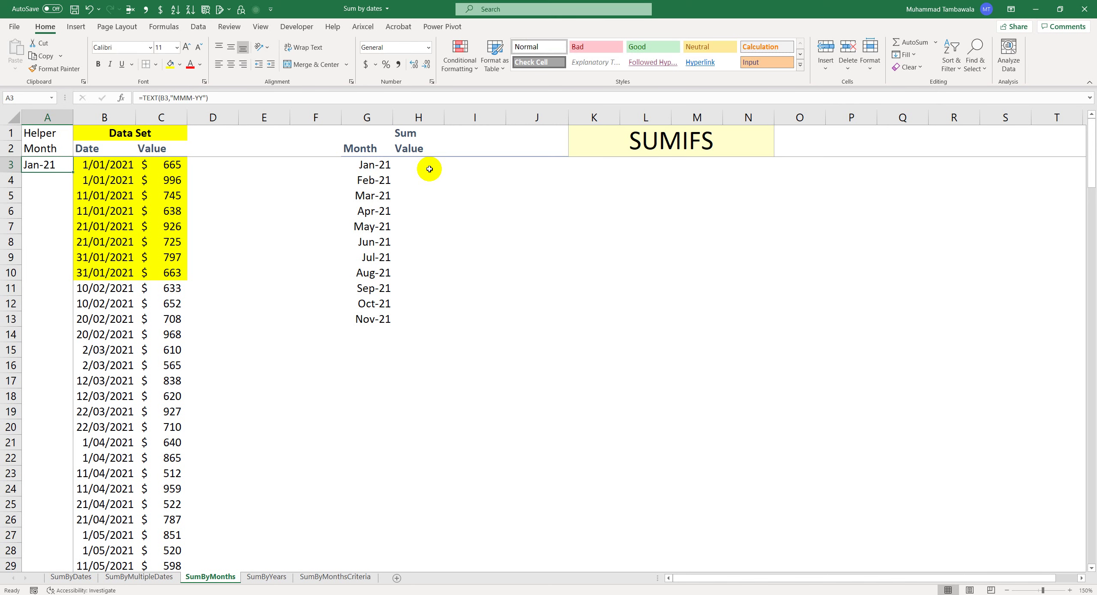
- Copy the SUMIFS formula from H3 on SumByDates into the Jan-21 sum cell H3 on SumByMonths
key(Right)
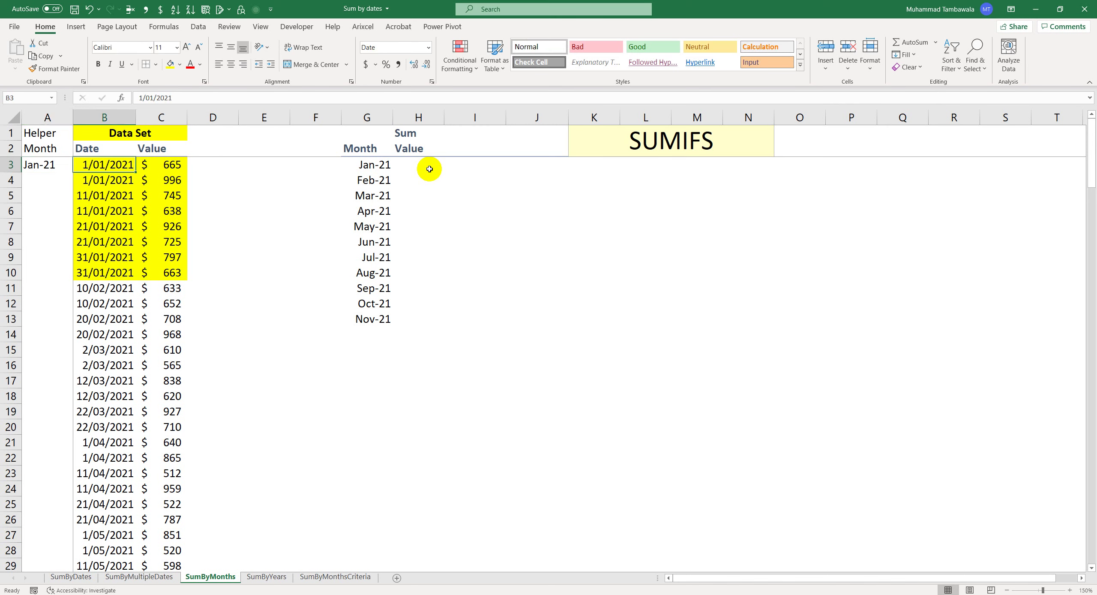
key(Right)
key(Right)
key(Right)
key(Right)
key(Right)
key(Right)
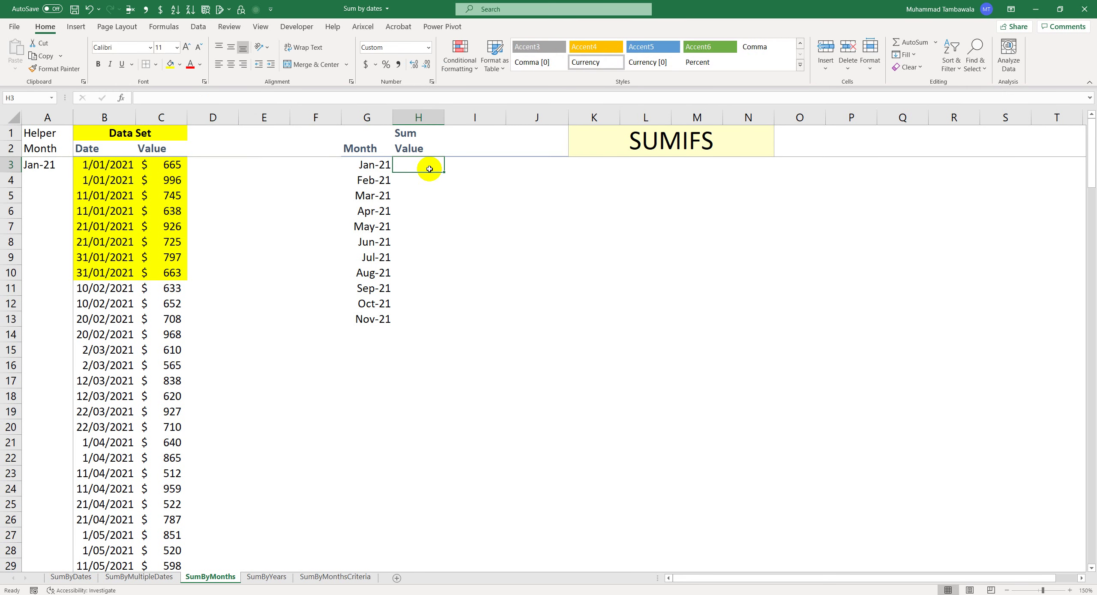
click(83, 585)
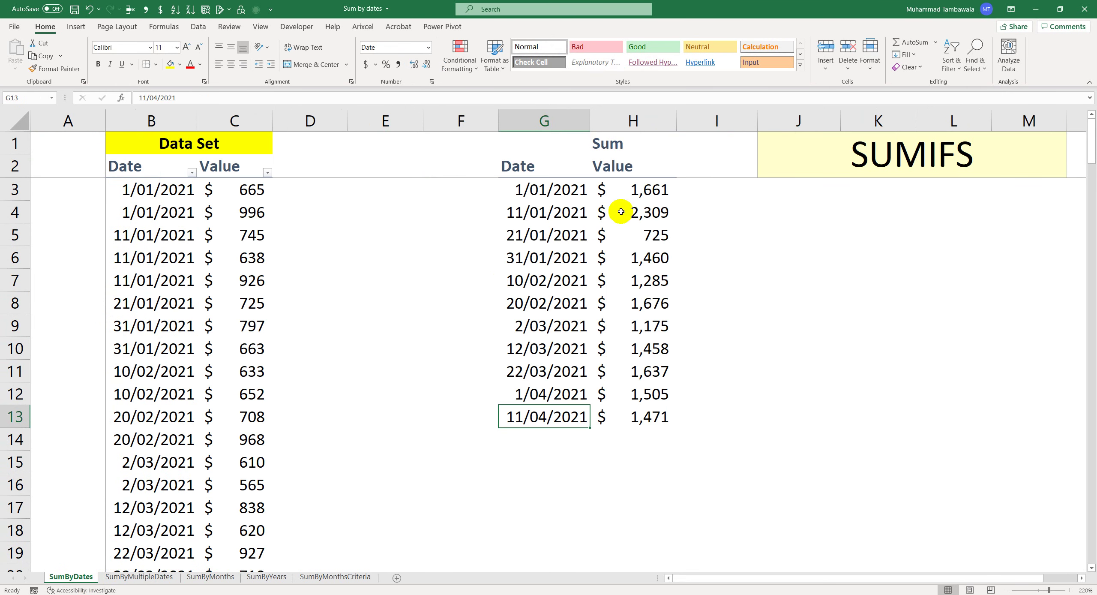
click(639, 196)
key(ctrl+c)
click(210, 576)
key(ctrl+v)
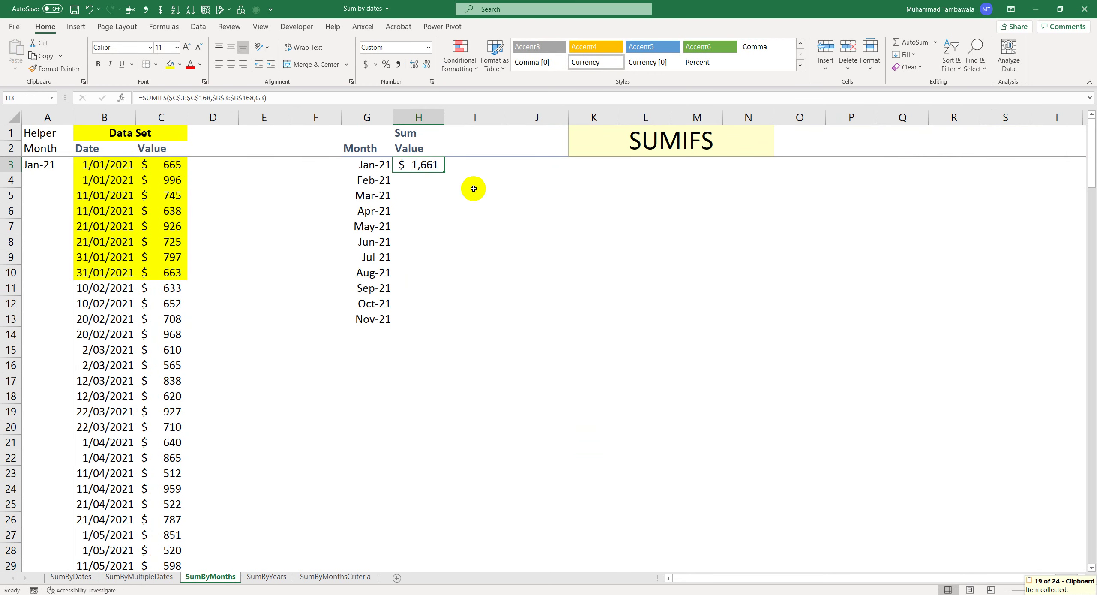
- Review the ranges of the pasted SUMIFS formula in H3 and check the sum of the January values C3:C10
key(F2)
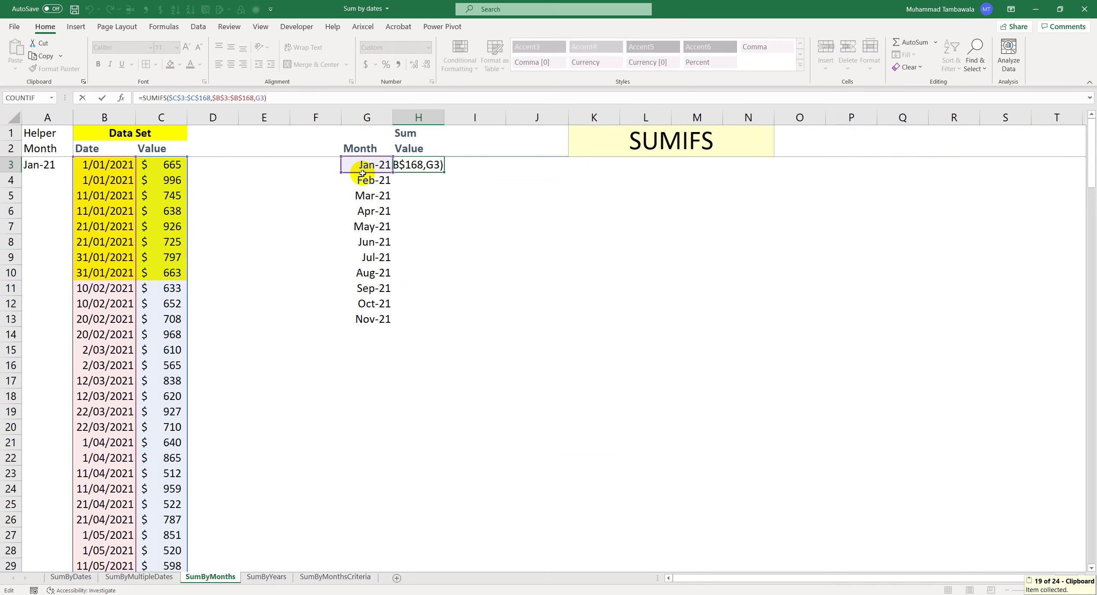
key(Escape)
double_click(414, 167)
key(Escape)
click(173, 272)
drag(173, 273, 181, 170)
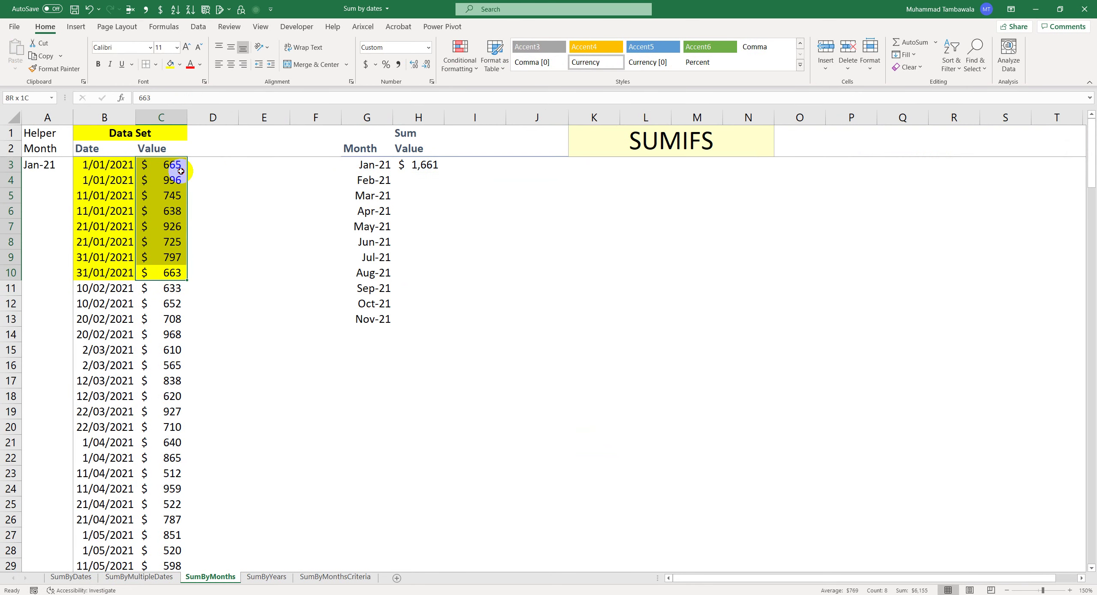
click(428, 165)
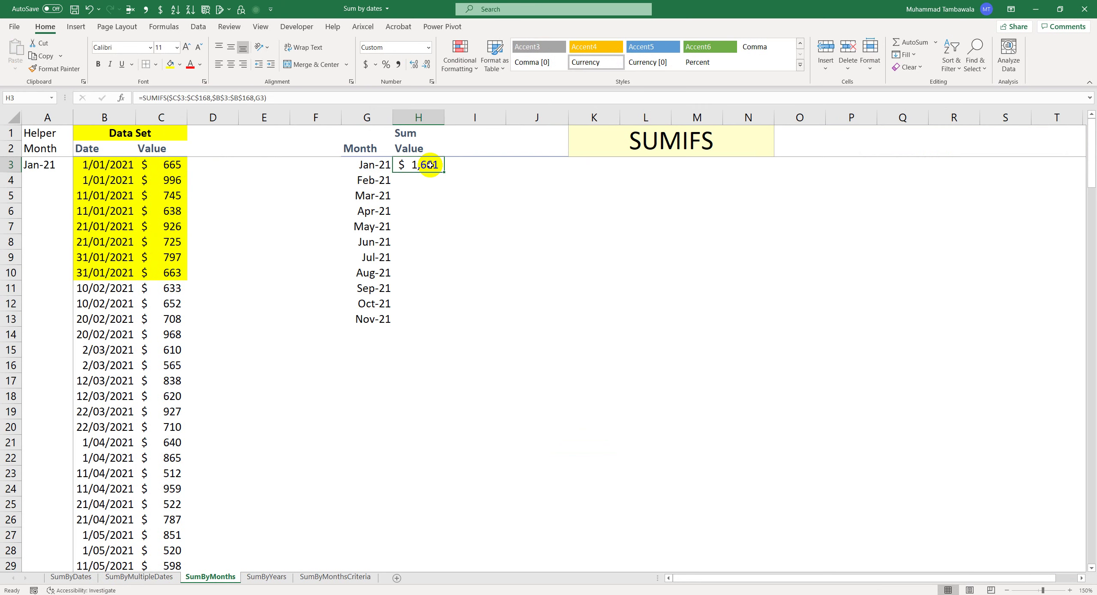
- Examine the underlying date of G3 and compare it with H3's formula and the first two January values
click(385, 165)
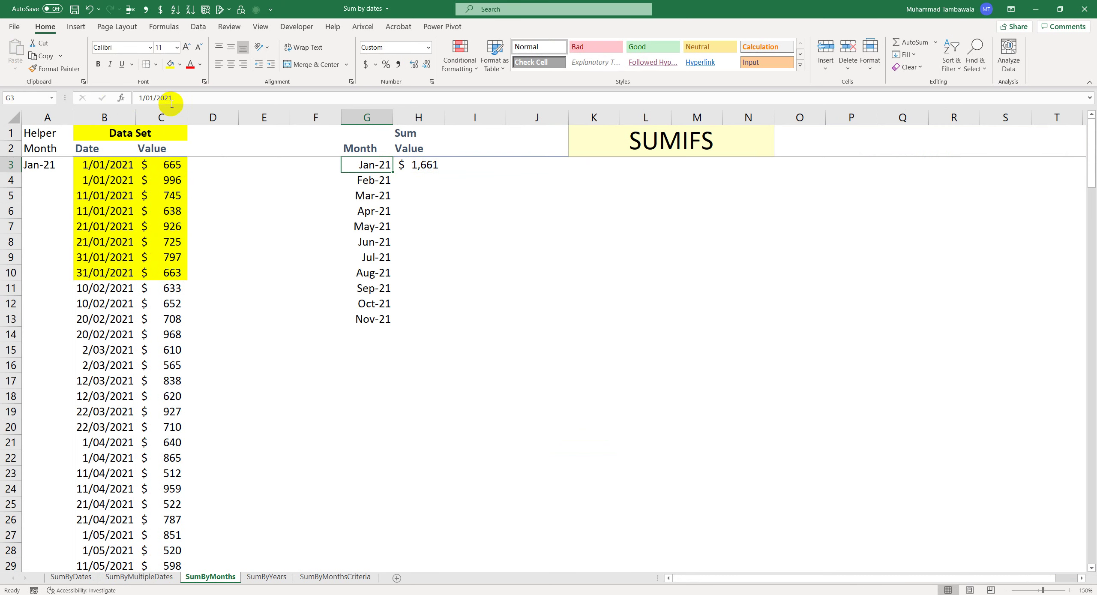
drag(202, 98, 141, 92)
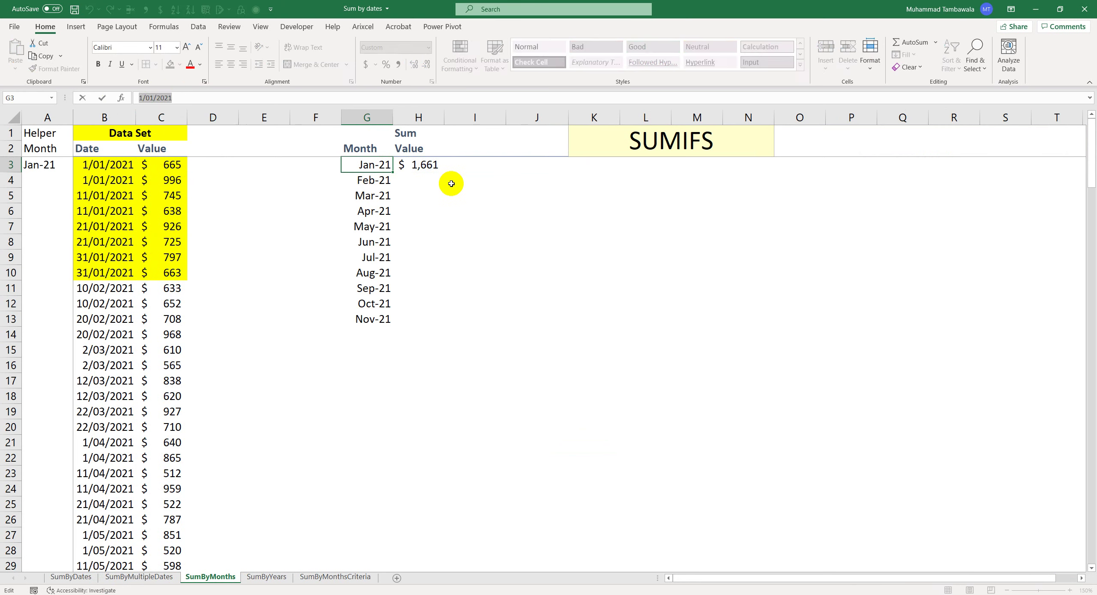
key(Escape)
click(419, 195)
click(373, 170)
click(412, 166)
click(374, 170)
drag(176, 98, 124, 97)
double_click(416, 165)
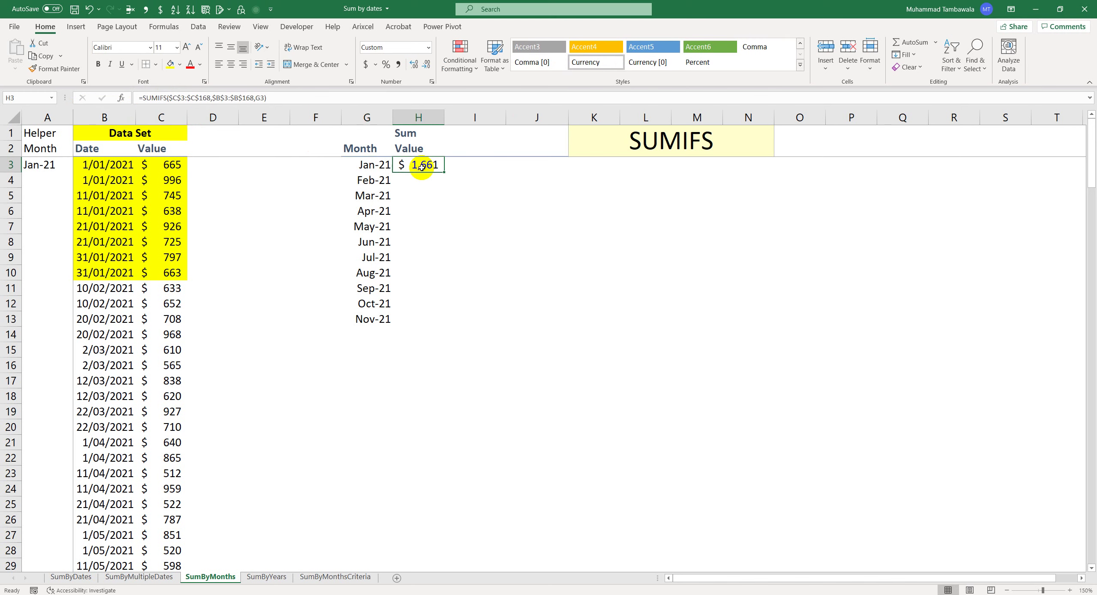
drag(160, 166, 168, 175)
- Try 1/1/2021 as the date in B5:B10, check the sum of C3:C10, and undo the date change
drag(90, 197, 92, 272)
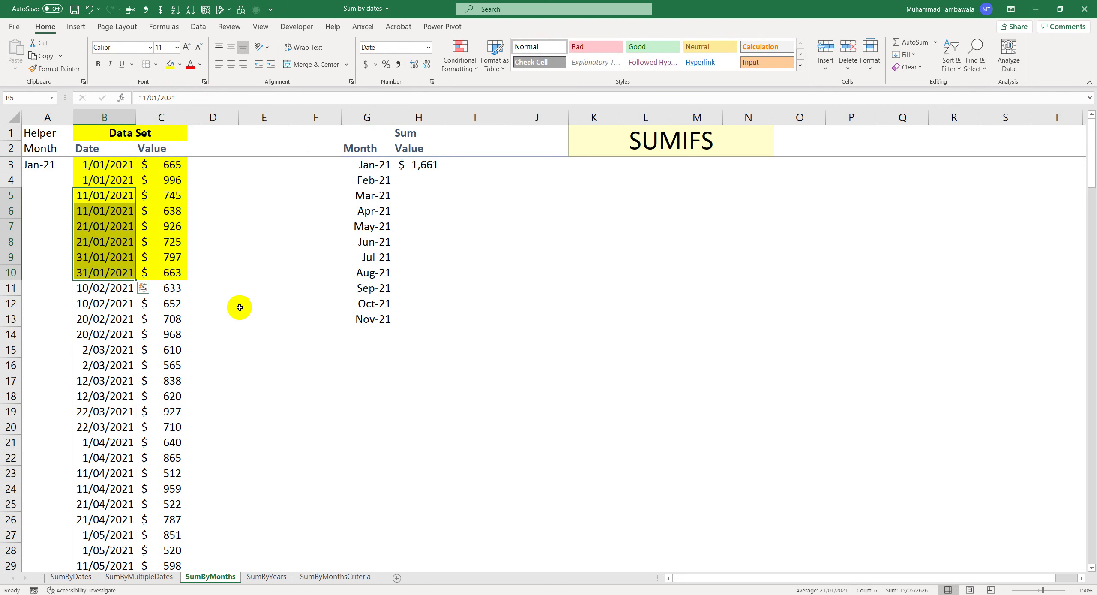
text(1/0)
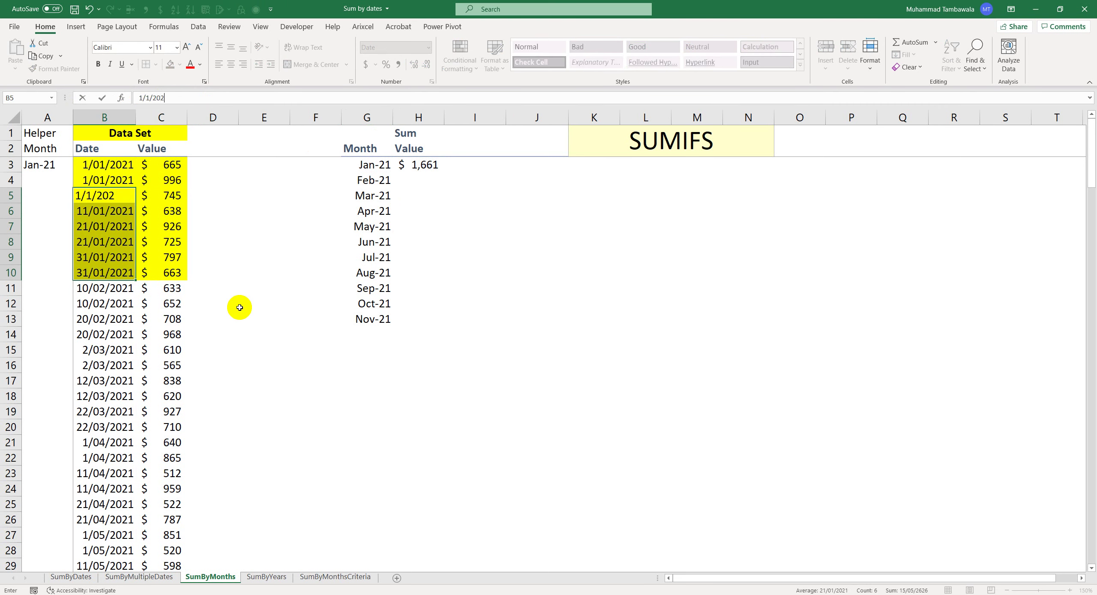
text(1/2021)
key(ctrl+Return)
drag(158, 272, 168, 164)
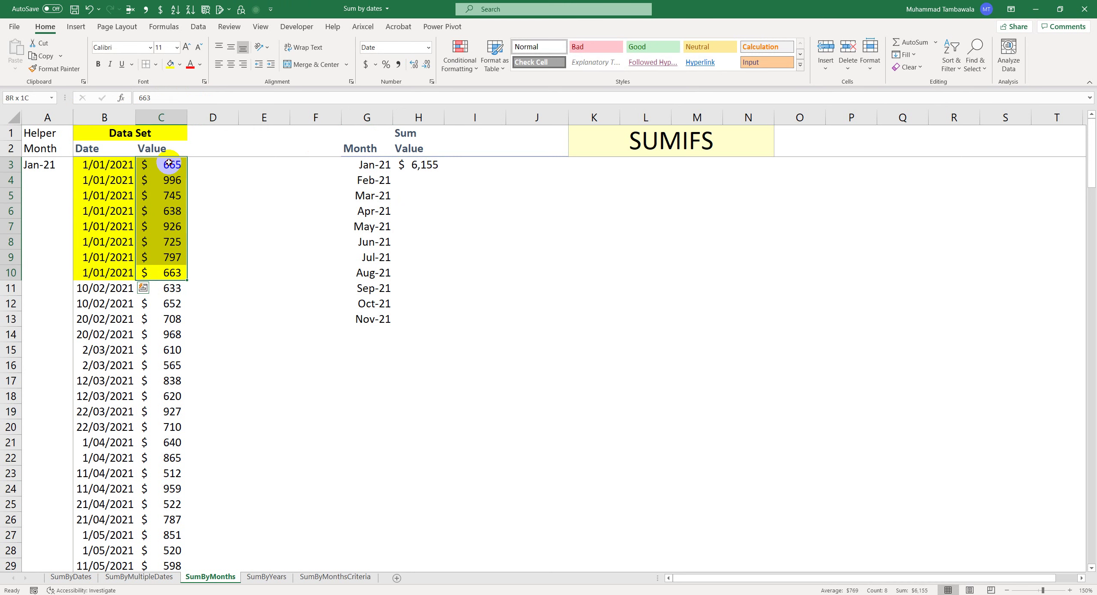
click(104, 273)
key(ctrl+z)
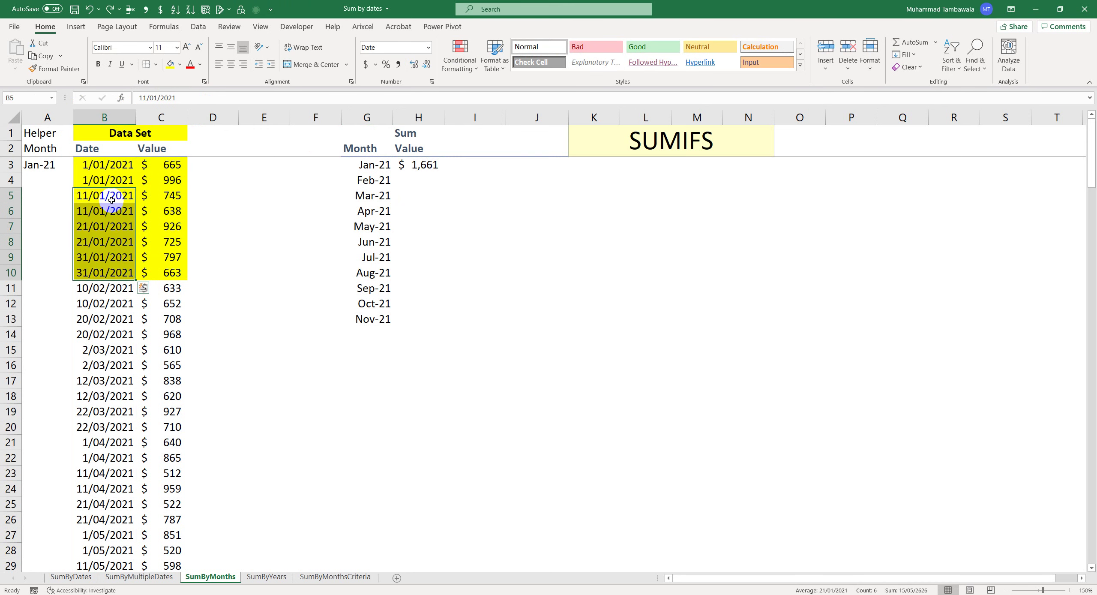
- Compare the sum of C3:C10 with H3 and inspect which criteria range its SUMIFS formula uses
drag(155, 166, 164, 274)
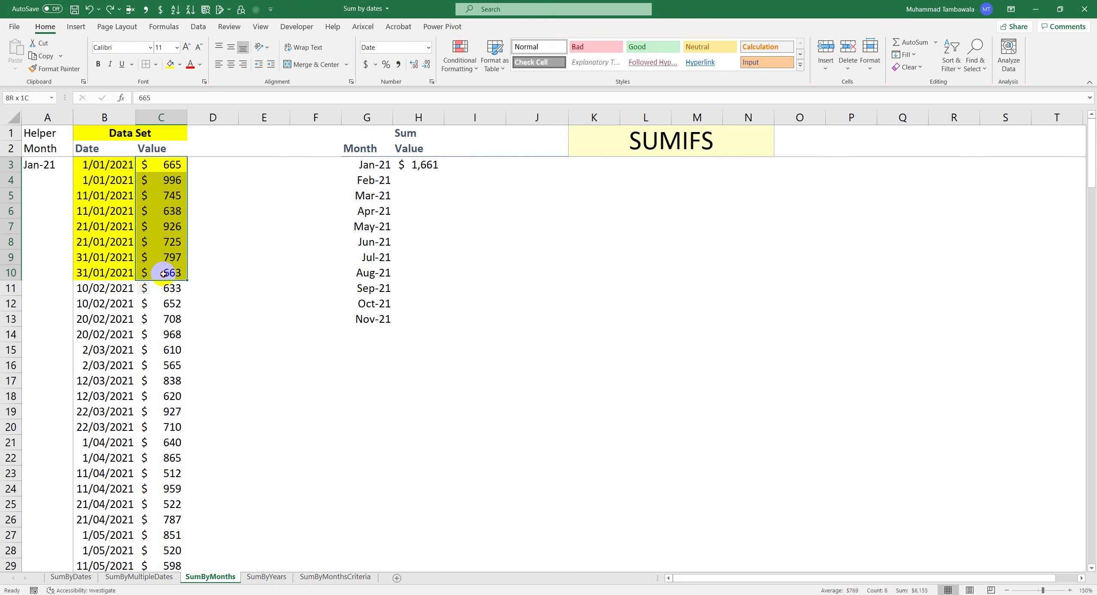
click(423, 165)
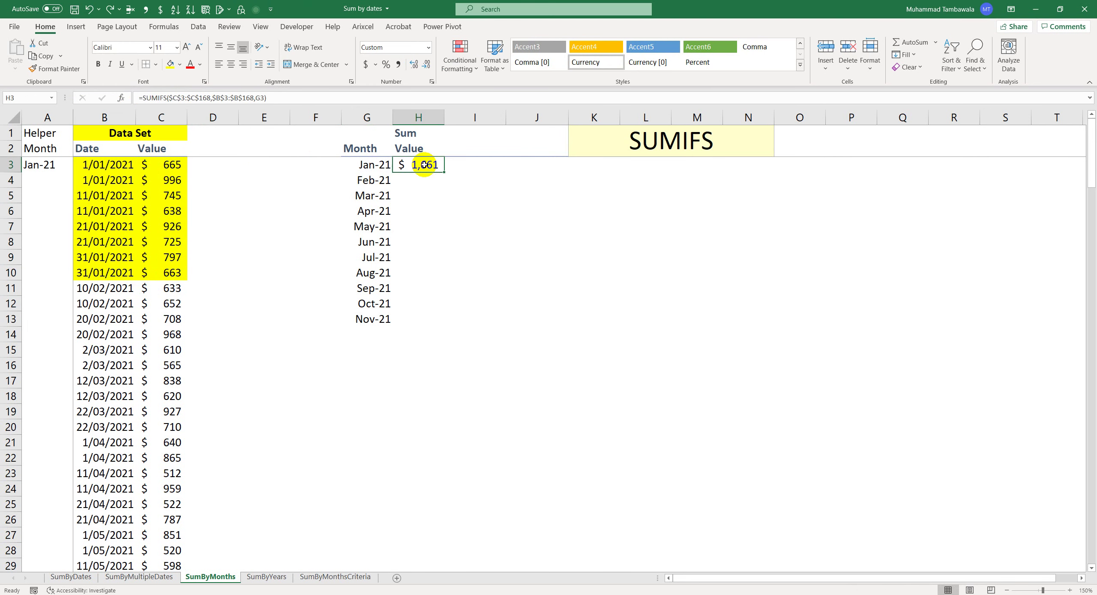
drag(175, 165, 180, 273)
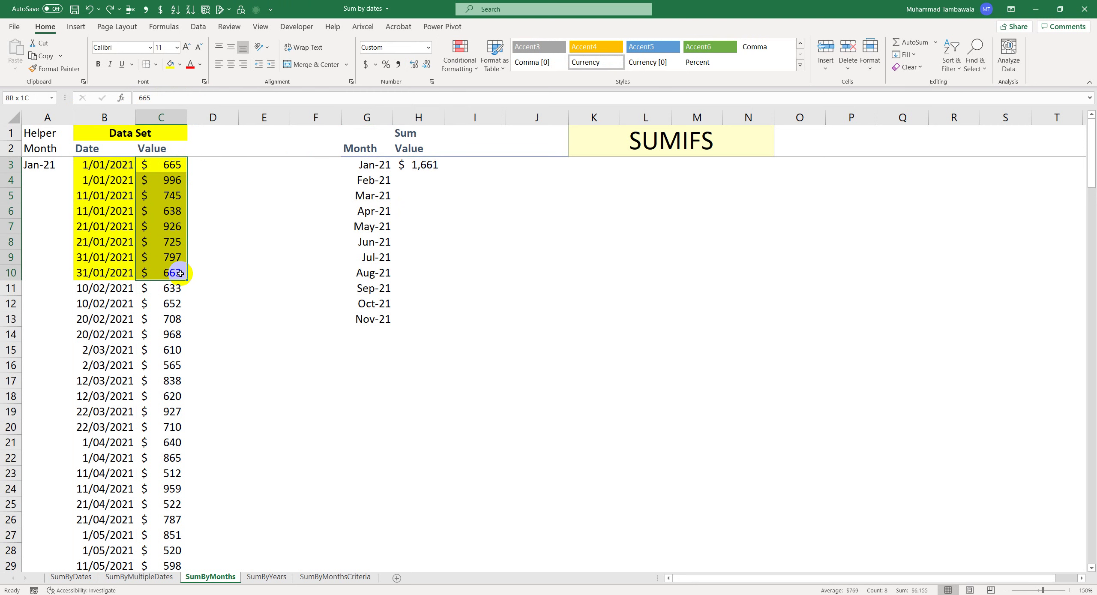
click(424, 165)
key(F2)
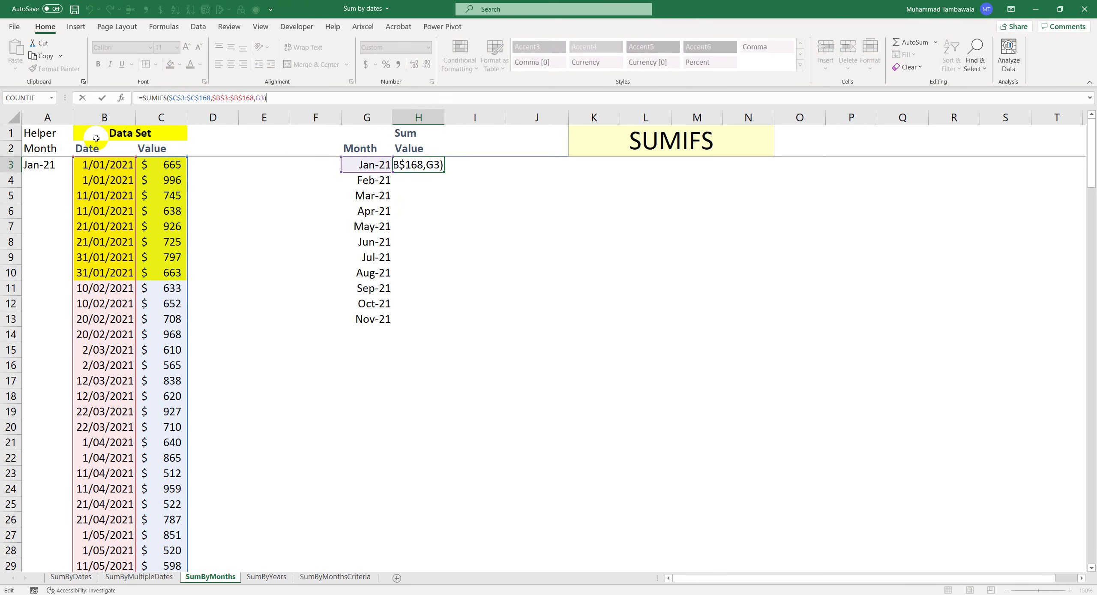
key(Escape)
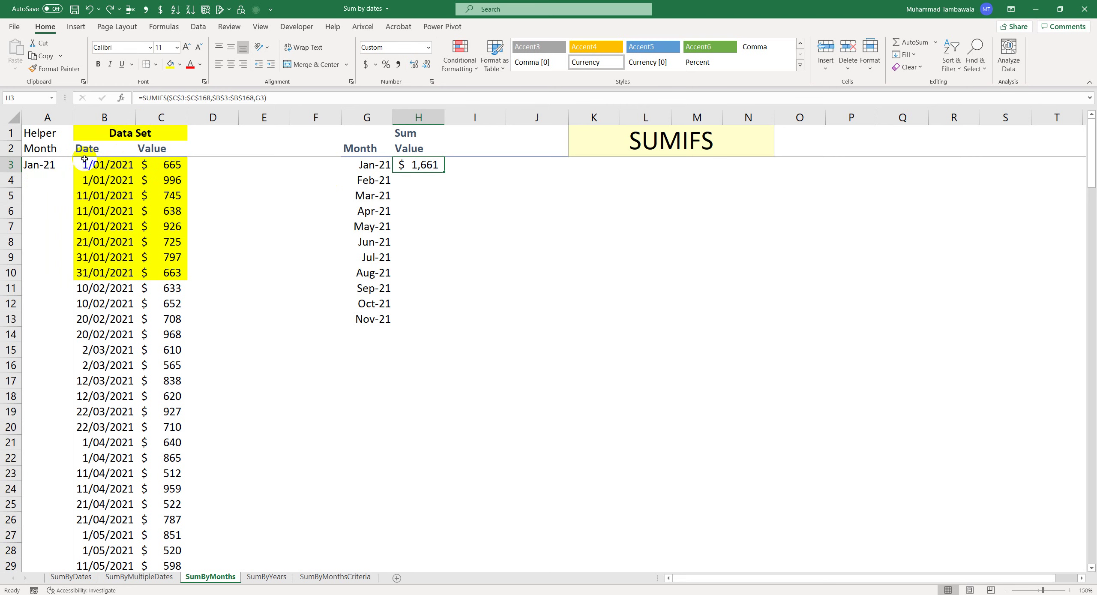
- Fill the A3 helper formula down the Helper Month column and change H3's SUMIFS criteria range to $A$3:$A$168
click(71, 163)
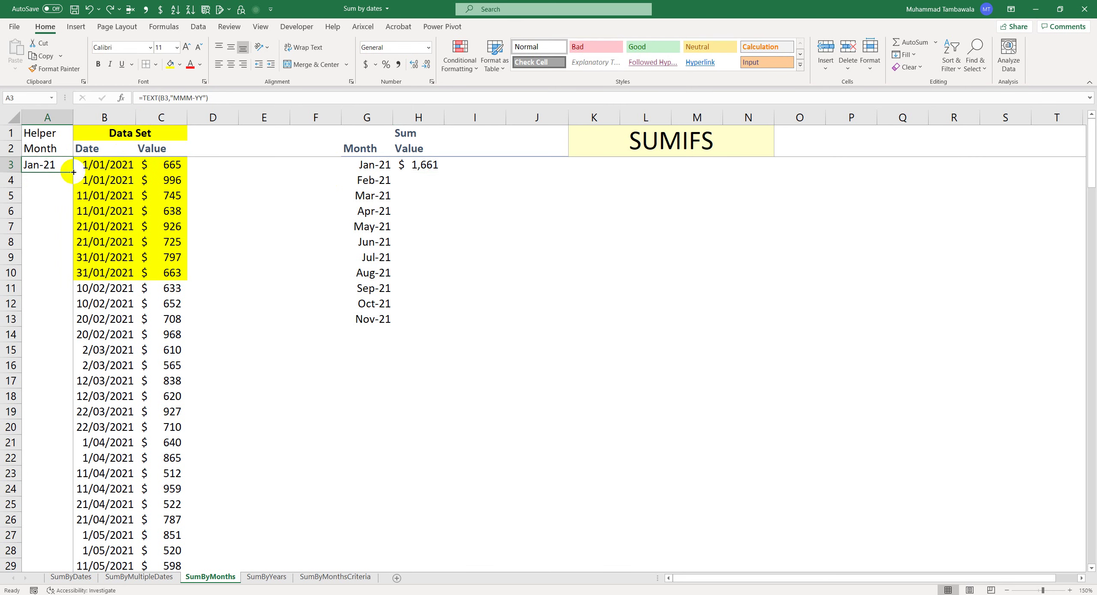
double_click(74, 172)
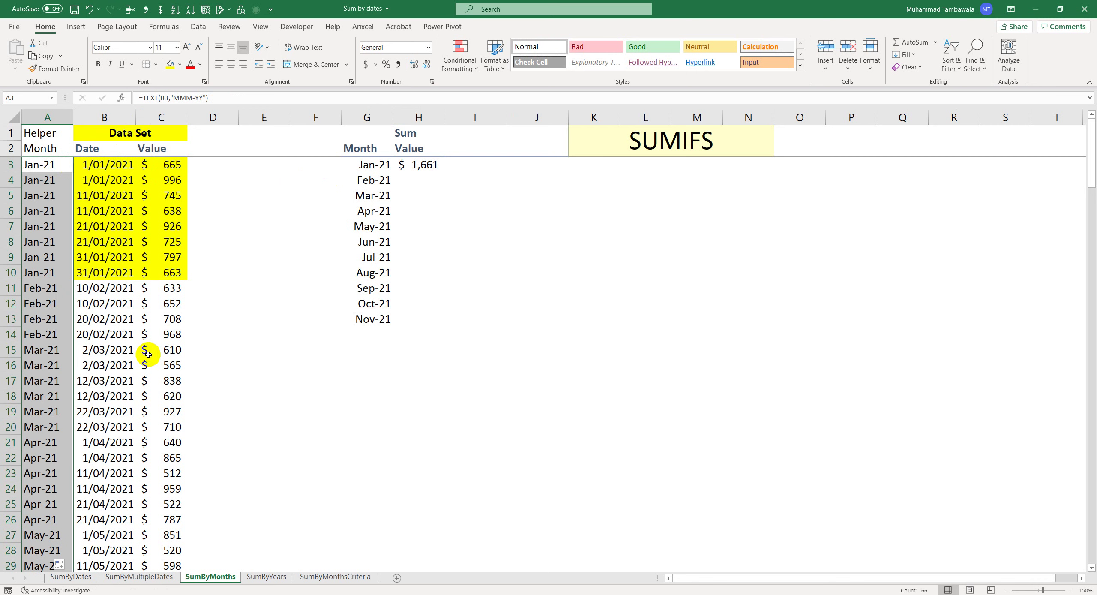
click(427, 165)
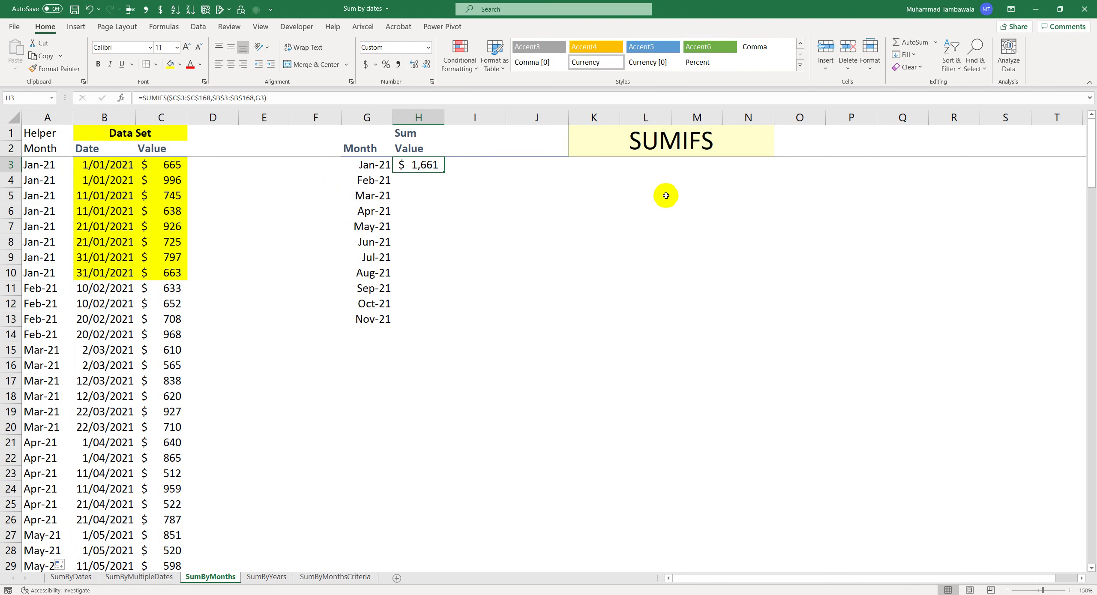
key(F2)
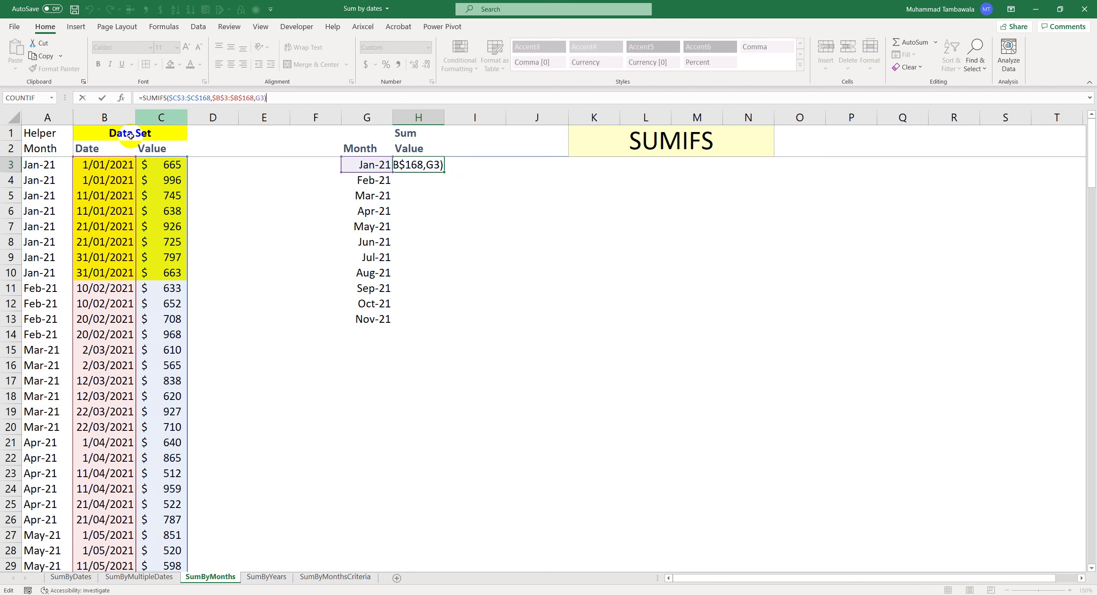
drag(121, 159, 56, 166)
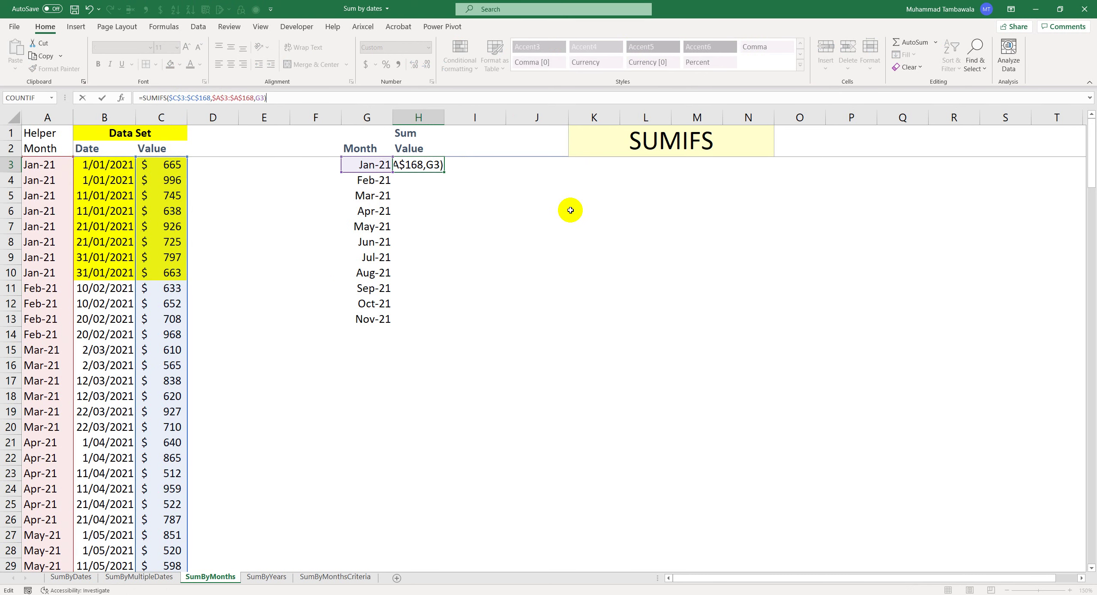
key(Return)
key(Up)
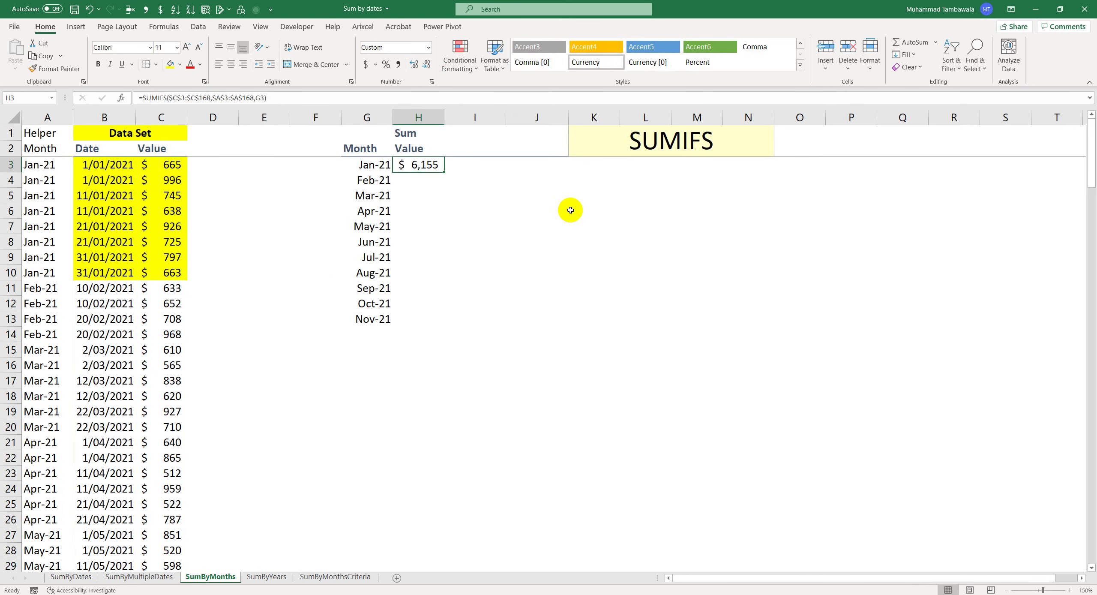
- Review the updated SUMIFS formula in H3 and verify it against the sum of C3:C10
key(F2)
key(Escape)
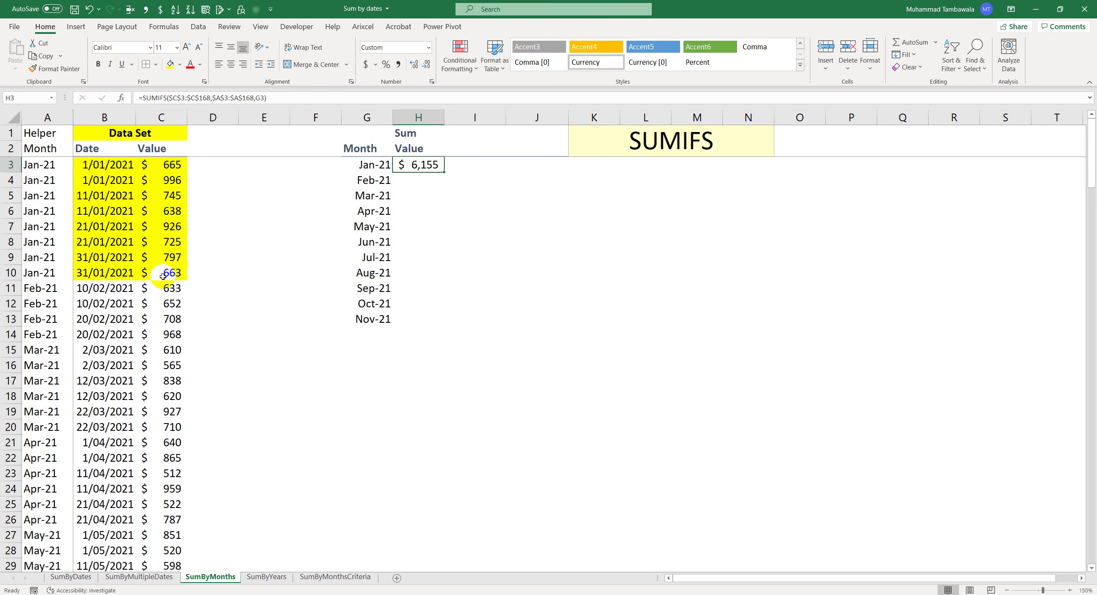
drag(162, 275, 167, 167)
- Copy the SUMIFS formula from H3 to the Feb-21 to Nov-21 cells H4:H13
click(409, 166)
key(ctrl+c)
drag(421, 180, 421, 317)
key(ctrl+v)
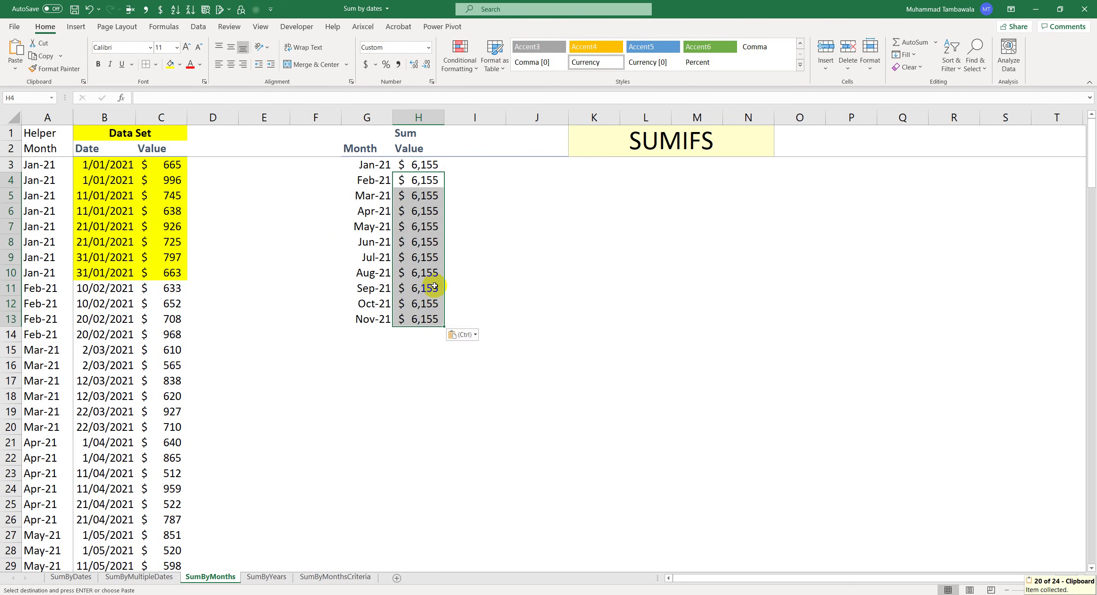
- Inspect the ranges and criterion of the copied SUMIFS formula in the Mar-21 cell H5
click(433, 195)
key(F2)
key(Escape)
key(F2)
key(Escape)
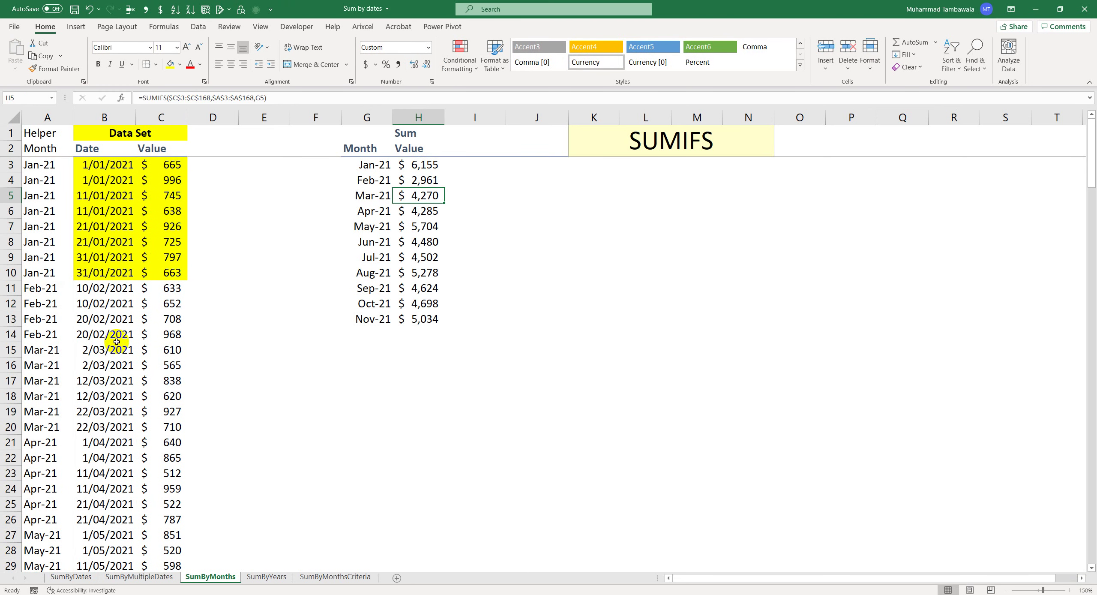
- Verify the Mar-21 total in H5 against the sum of the March values in C15:C20
drag(95, 346, 163, 426)
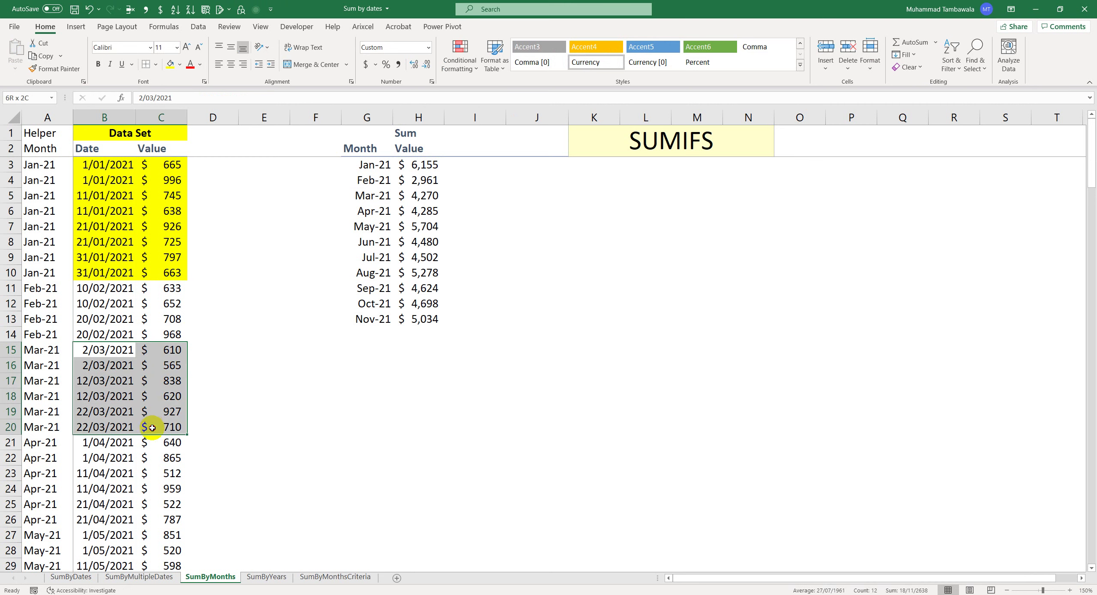
click(179, 65)
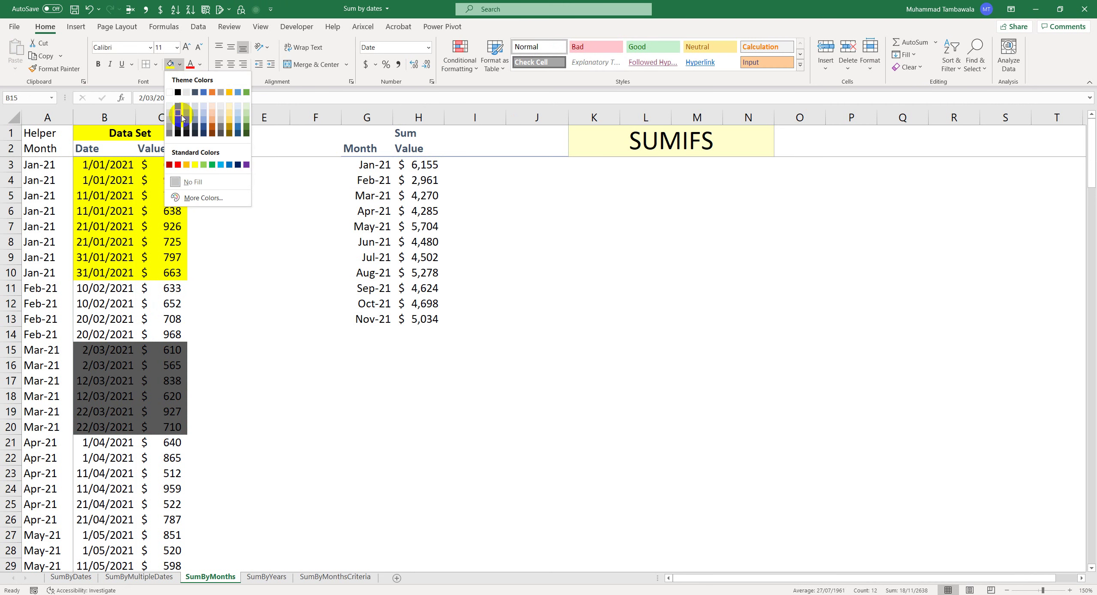
key(Escape)
drag(172, 350, 173, 431)
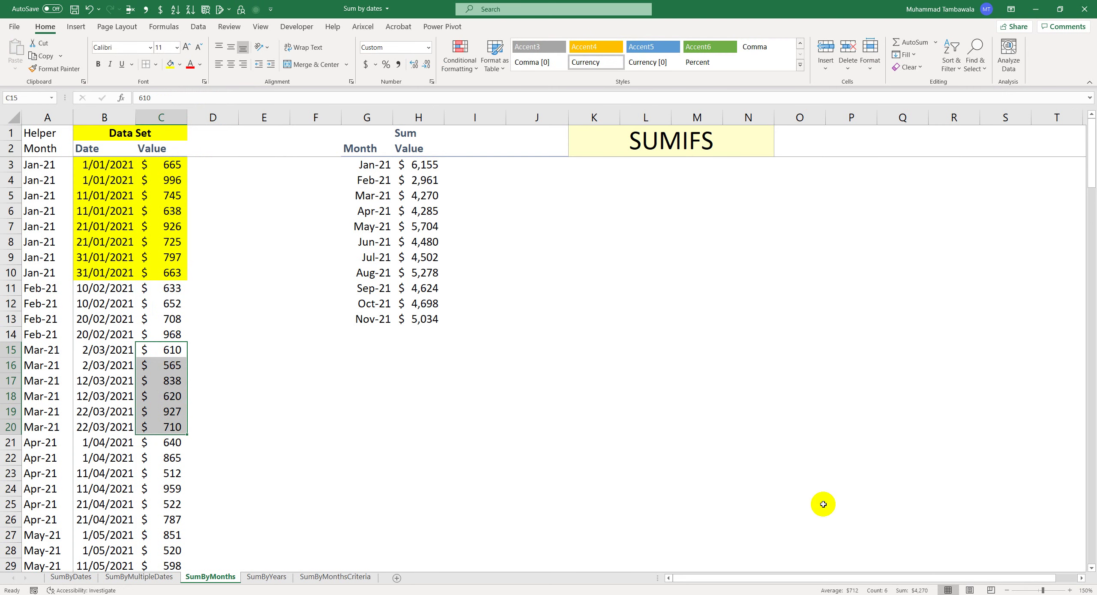
click(412, 200)
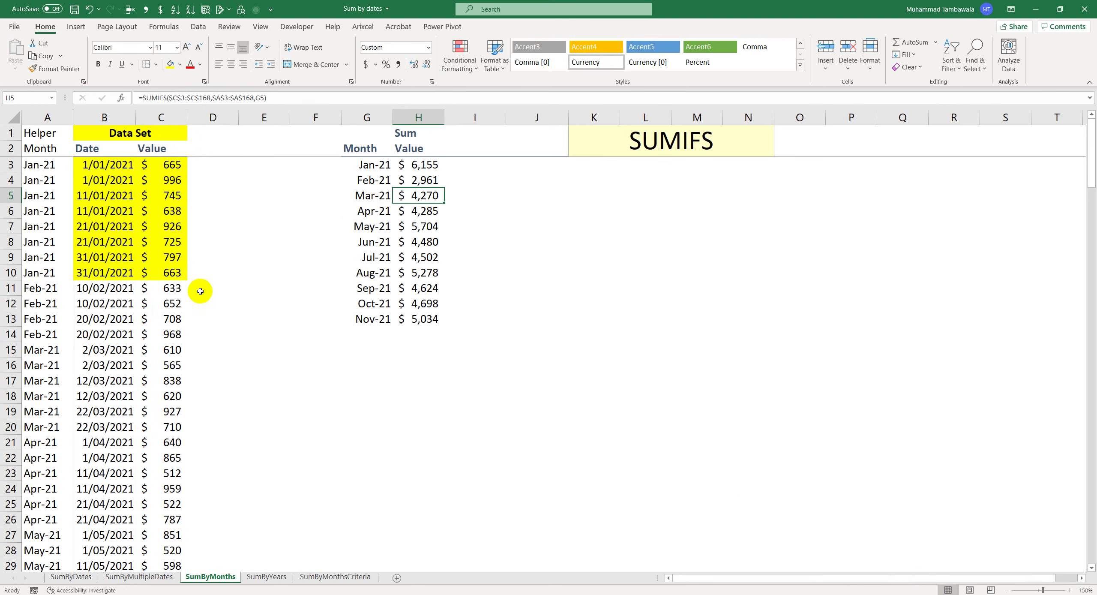
- Clear the whole helper column A and delete the SUMIFS formulas for all months in H3:H13
click(43, 123)
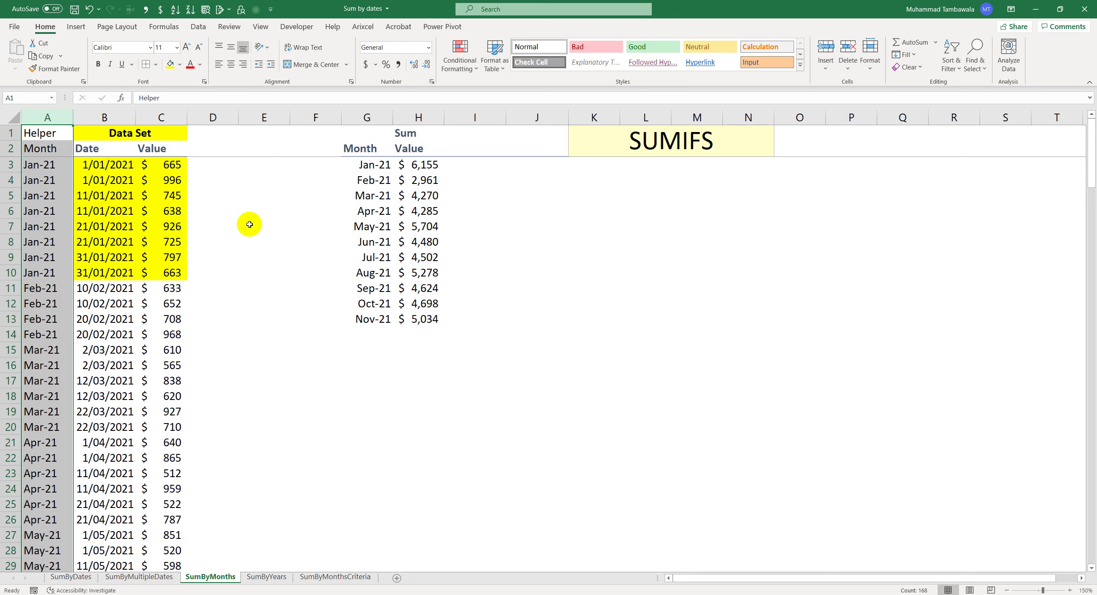
key(Delete)
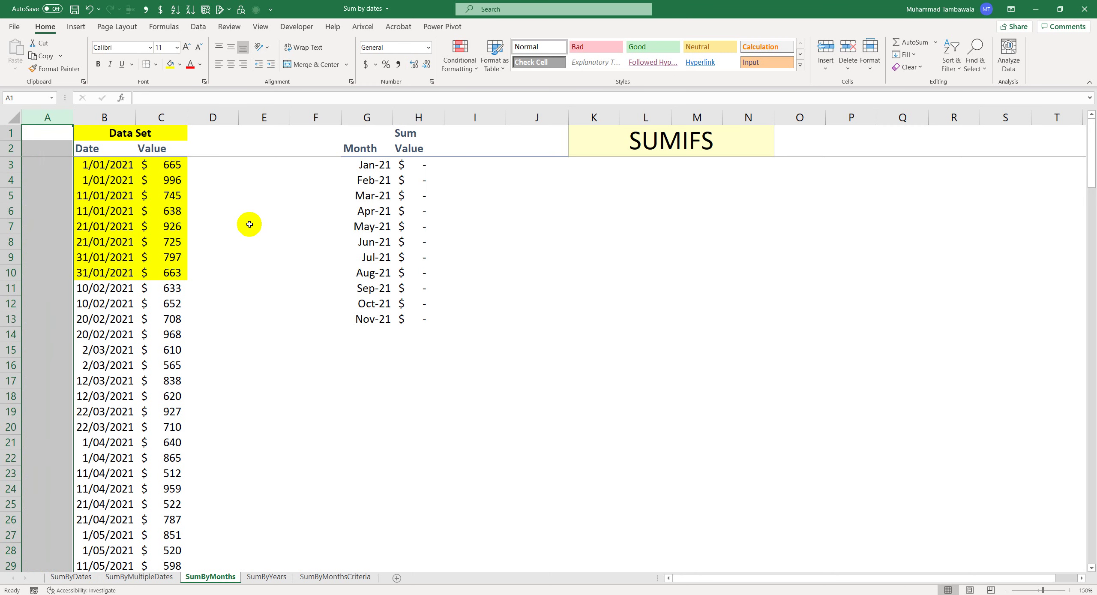
click(423, 165)
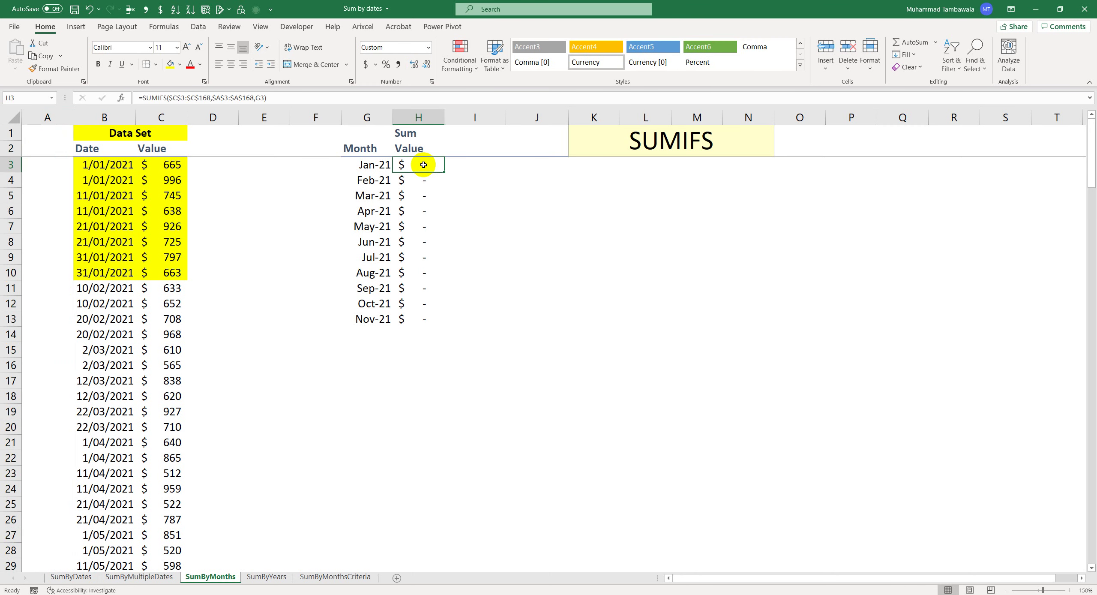
key(ctrl+shift+Down)
key(Delete)
key(Right)
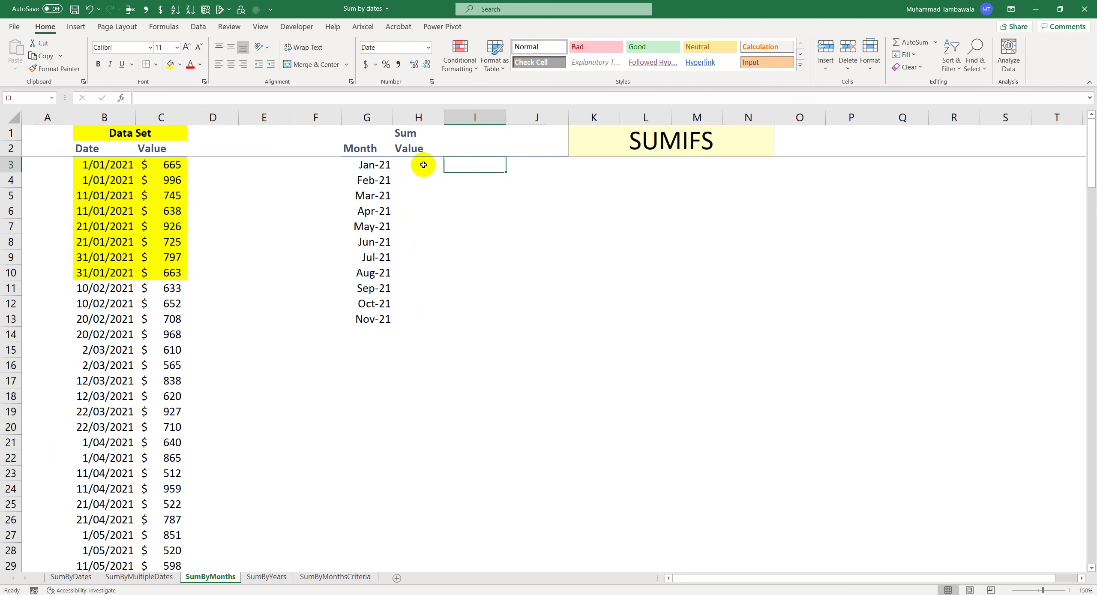
text(=EO)
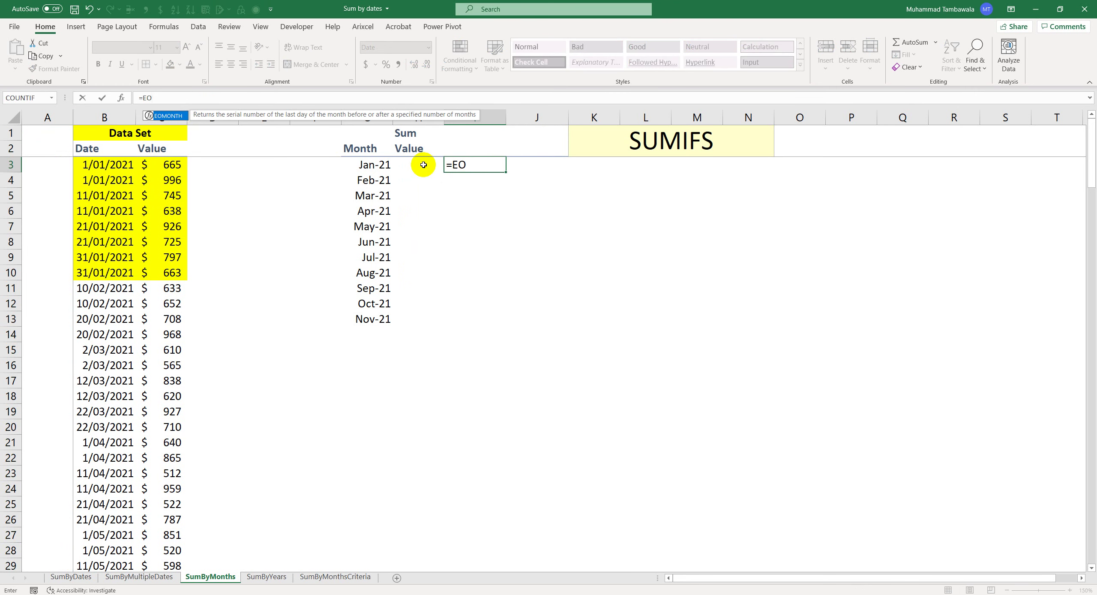
key(Escape)
key(Escape)
key(Left)
key(Left)
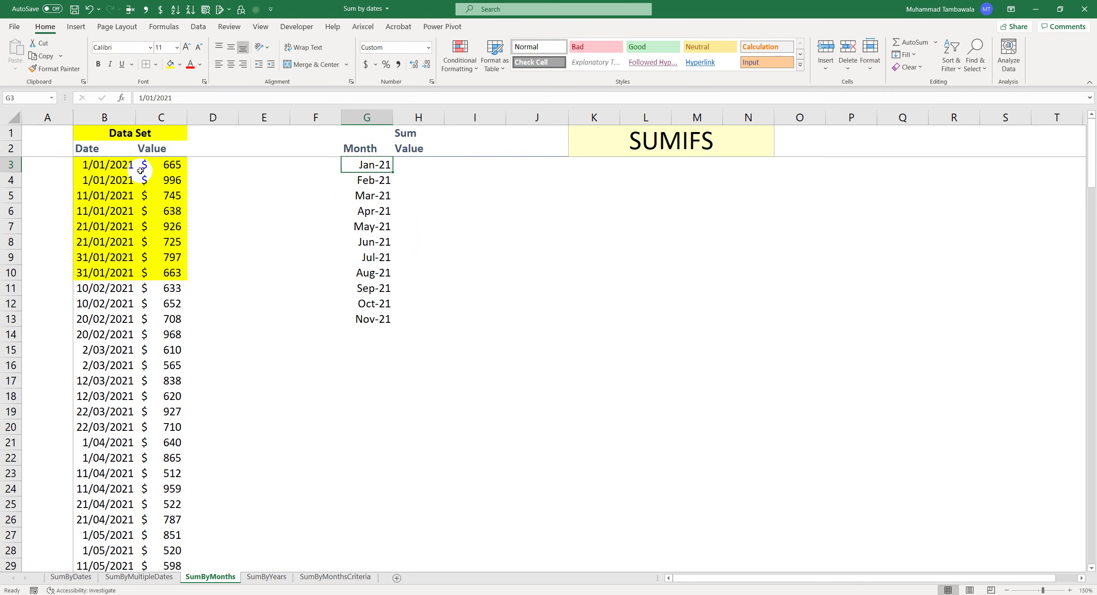
- Review the date-range SUMIFS formula in I3 on the SumByMultipleDates sheet and the To Date it refers to
click(156, 577)
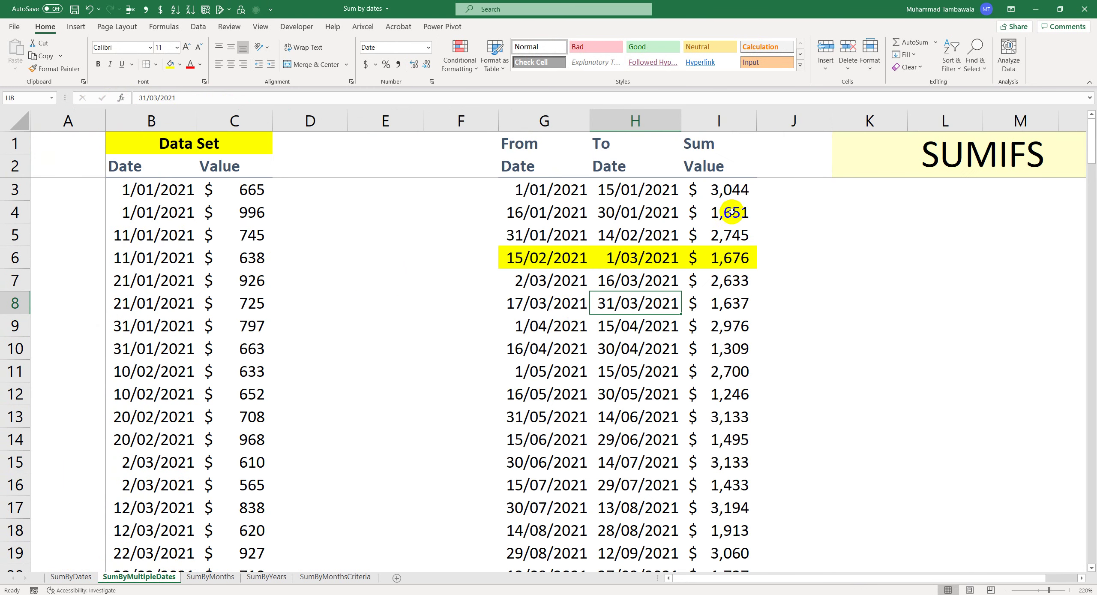
click(724, 192)
key(F2)
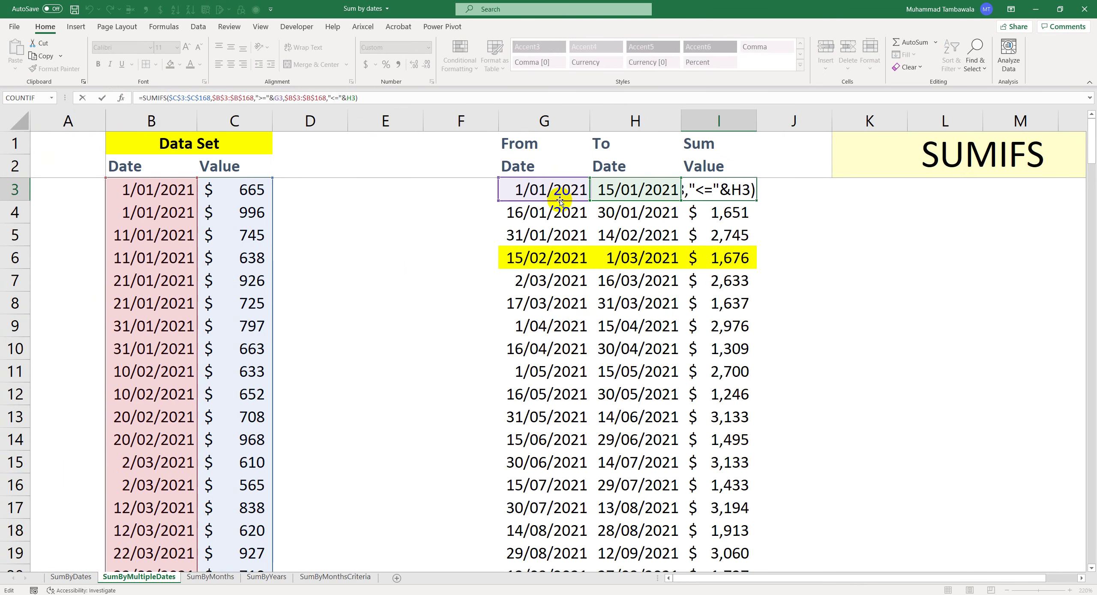
key(Escape)
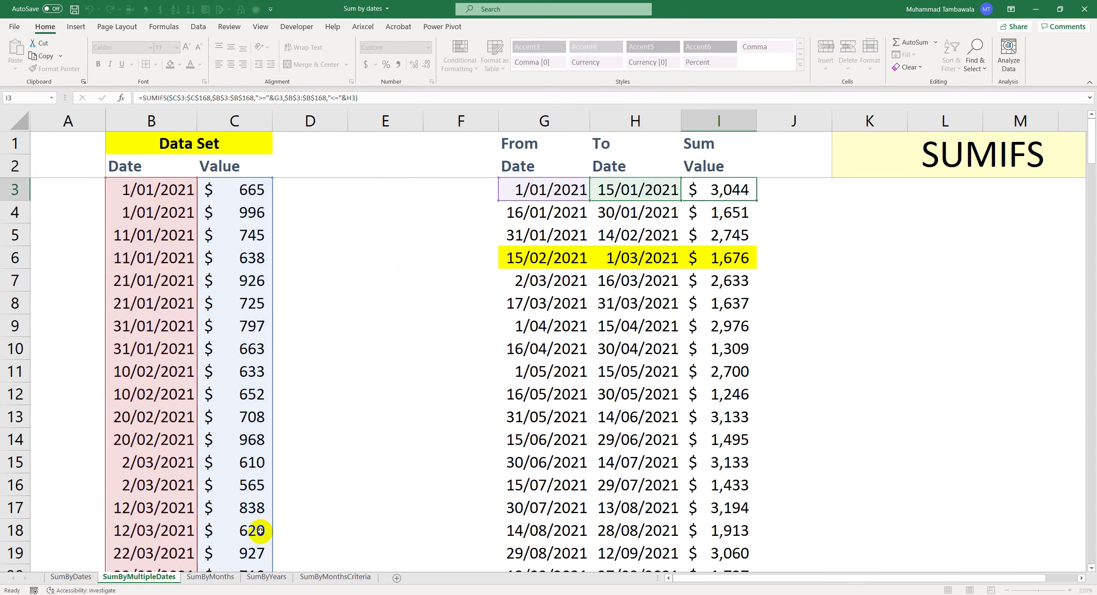
click(214, 576)
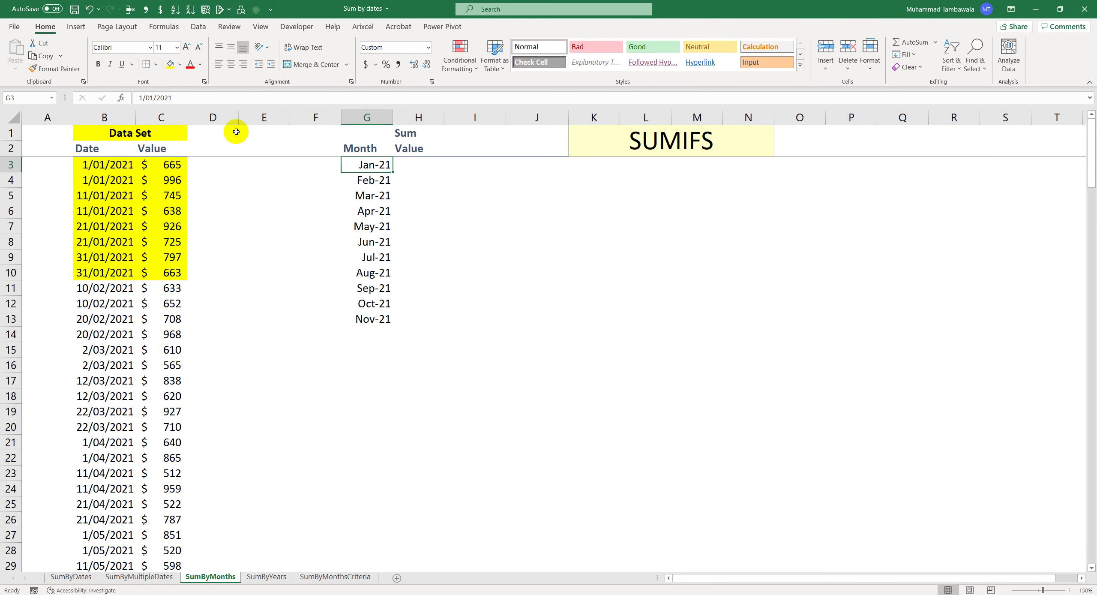
click(167, 580)
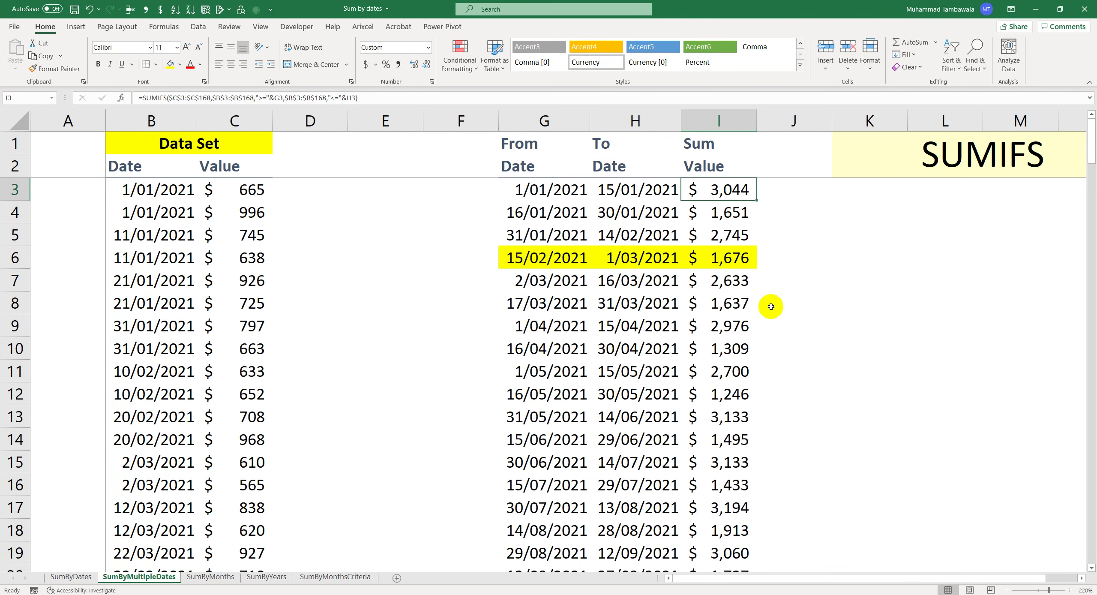
click(648, 196)
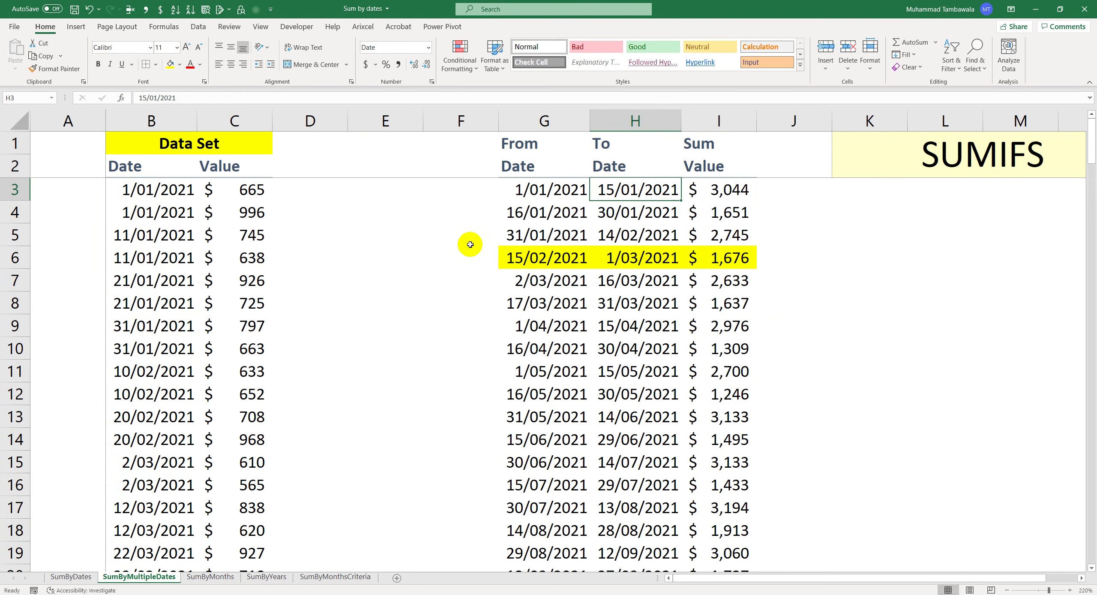
- Enter =EOMONTH(G3,1) in cell I3 of the SumByMonths sheet
click(216, 577)
click(508, 162)
click(494, 161)
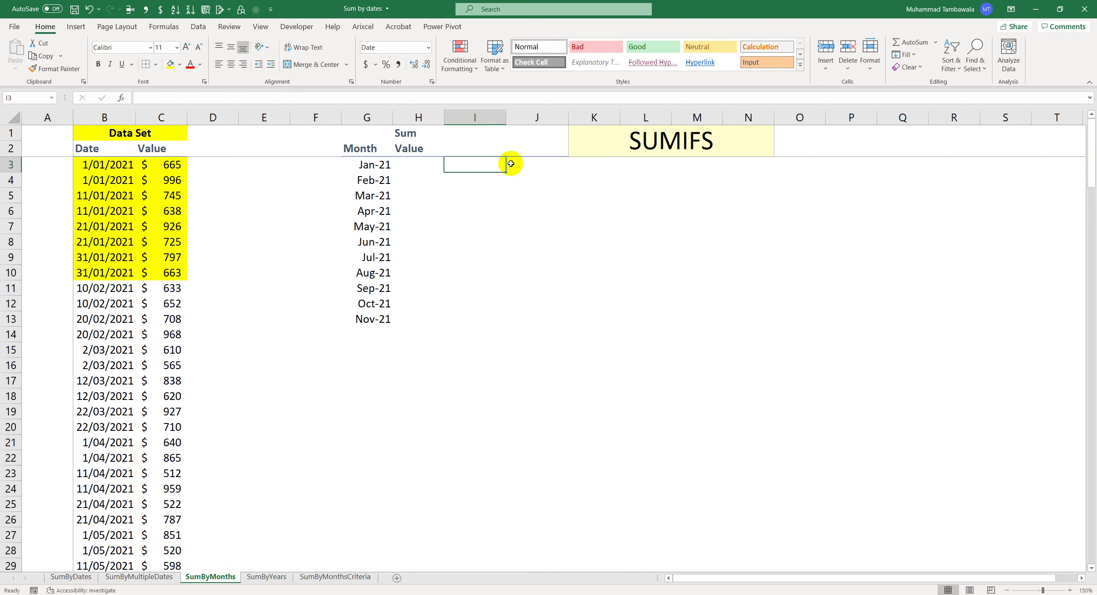
text(=eo)
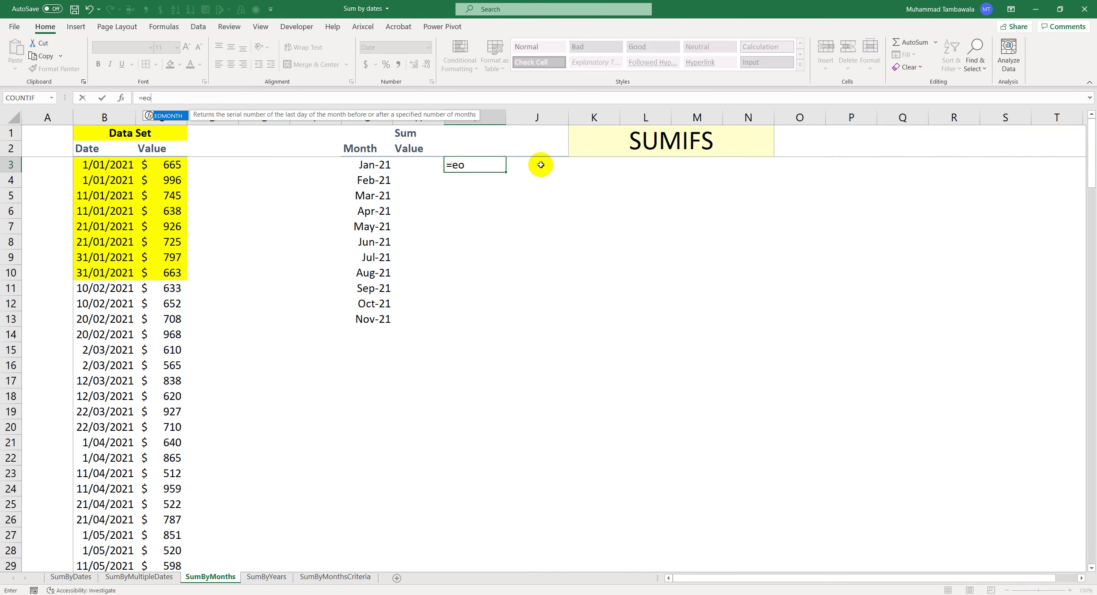
key(Tab)
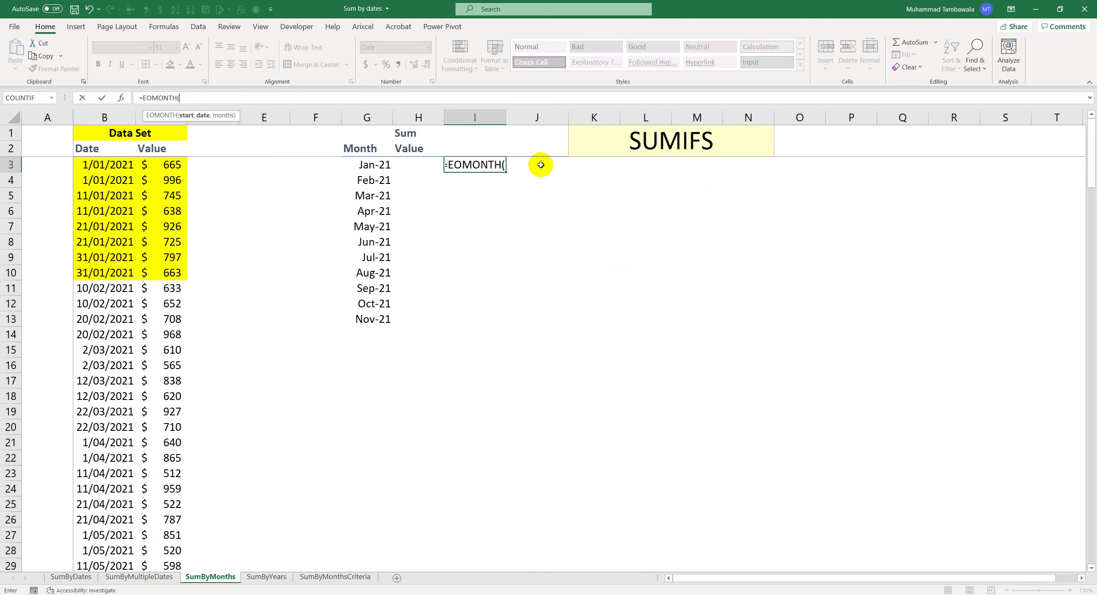
key(Left)
key(Left)
text(,)
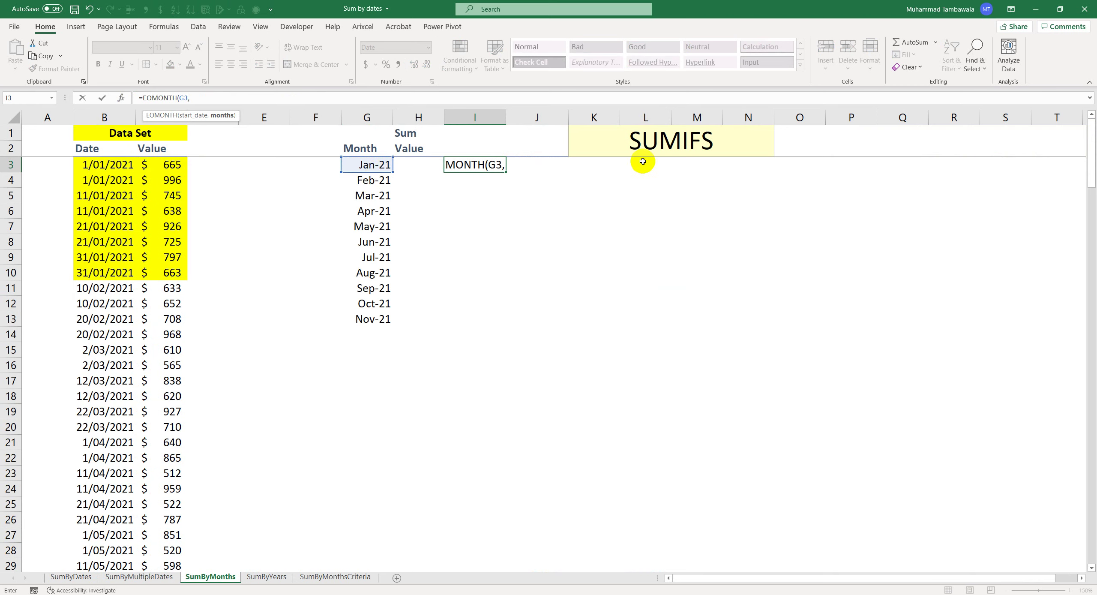
text(1))
key(Return)
key(Up)
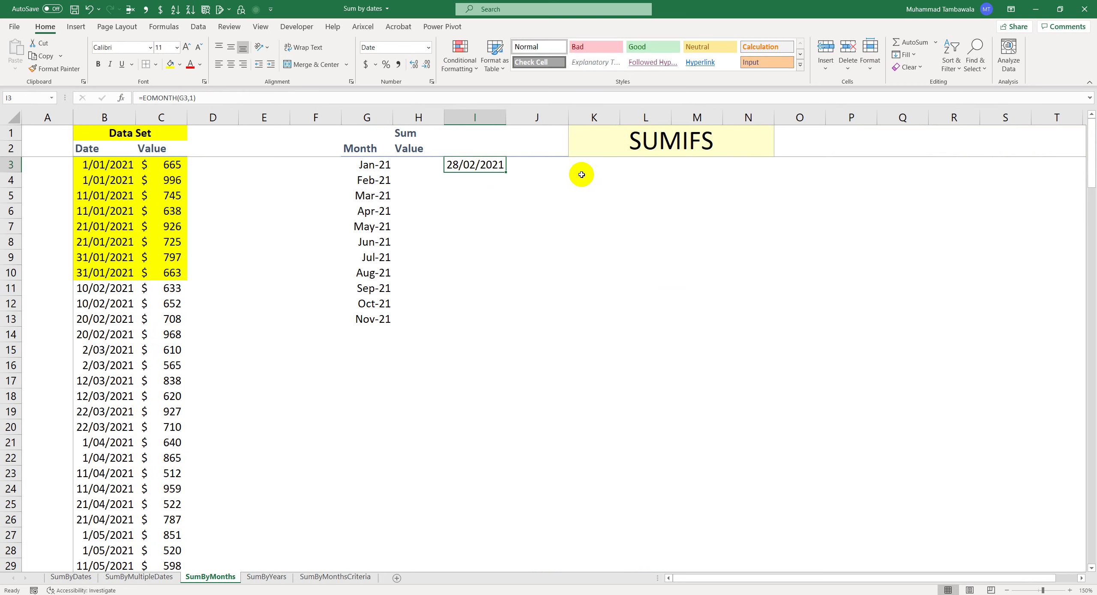
- Apply the month-year format of G3 to the EOMONTH cell I3
click(373, 165)
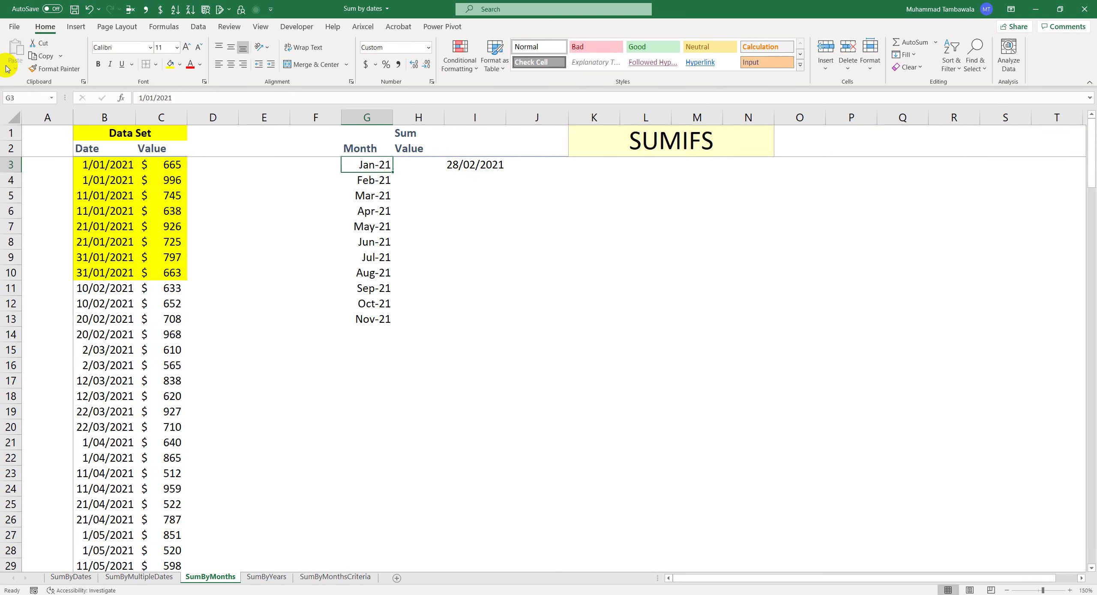
click(56, 68)
click(482, 168)
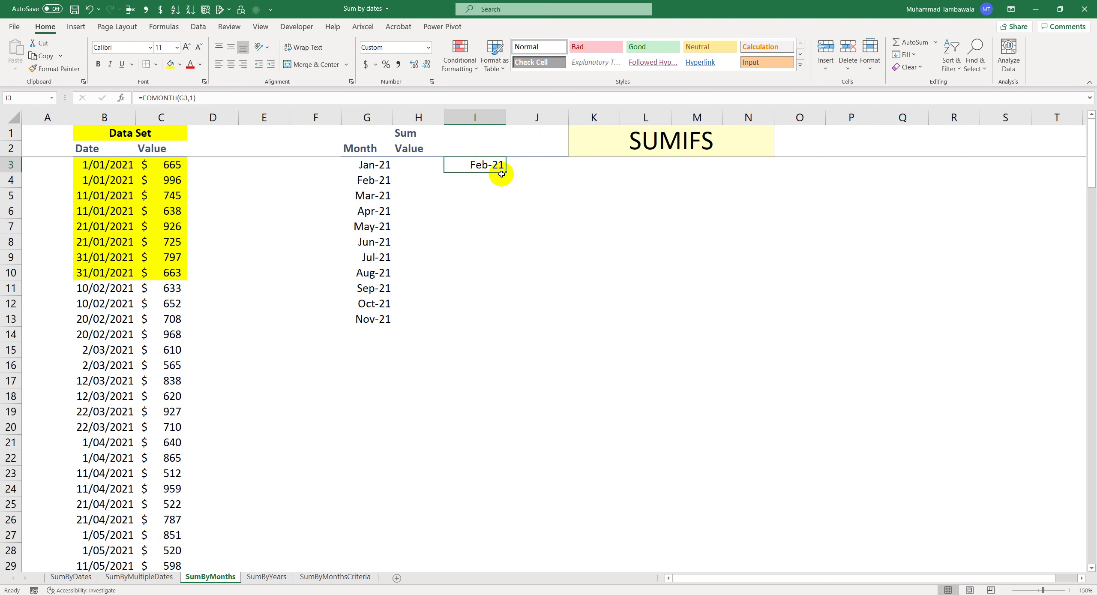
- Change the months argument of the EOMONTH formula in I3 to -1
click(195, 98)
text(-)
key(ctrl+Return)
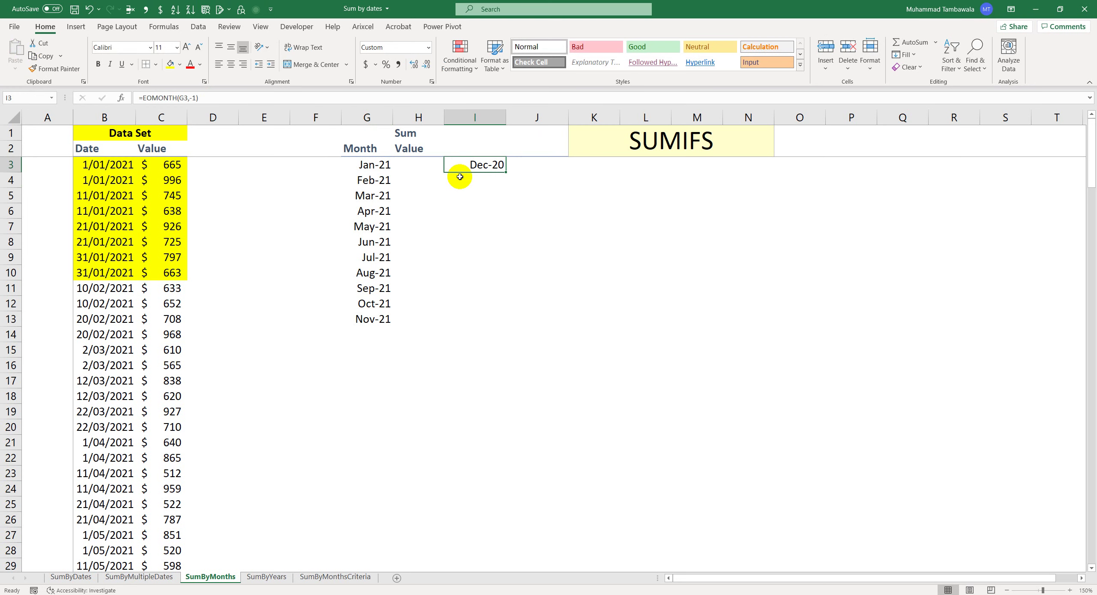
- Set the months argument of I3's EOMONTH formula to 0 and format the cell as Short Date
click(196, 99)
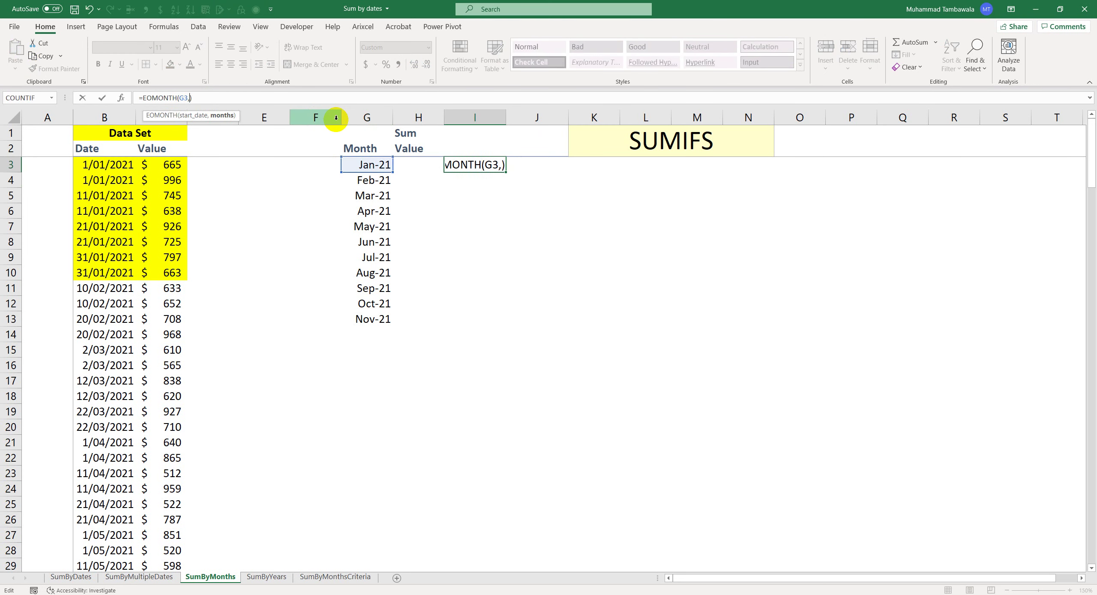
key(ctrl+Return)
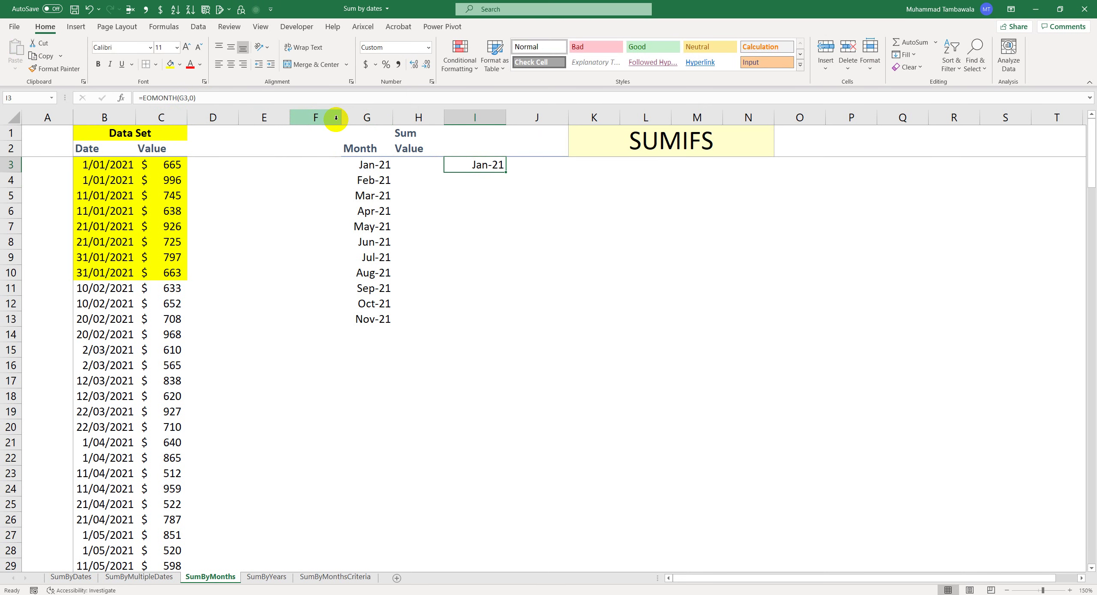
click(429, 48)
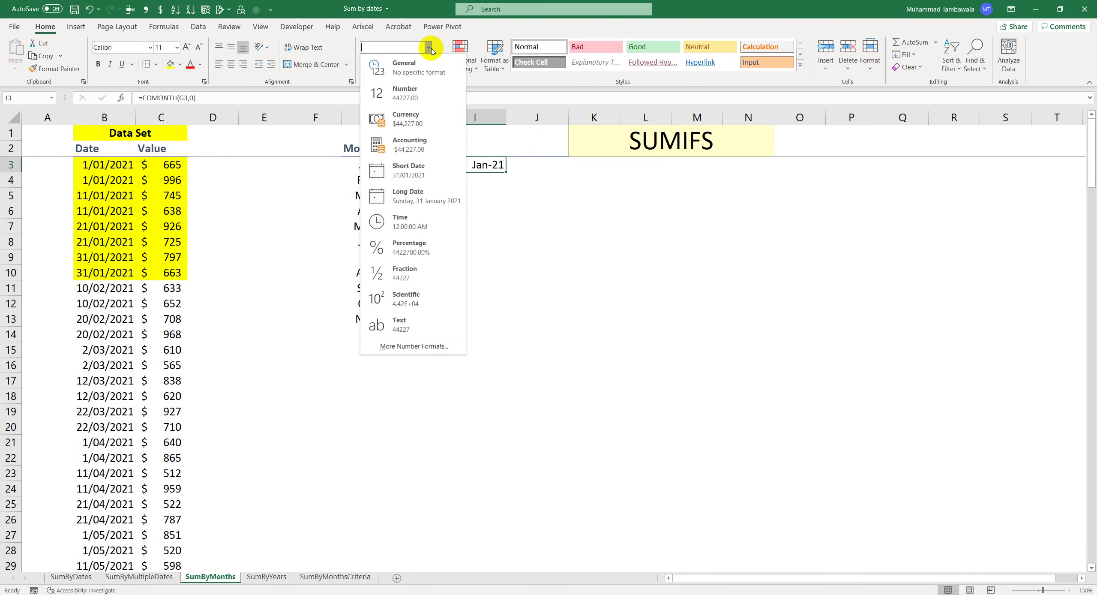
click(419, 179)
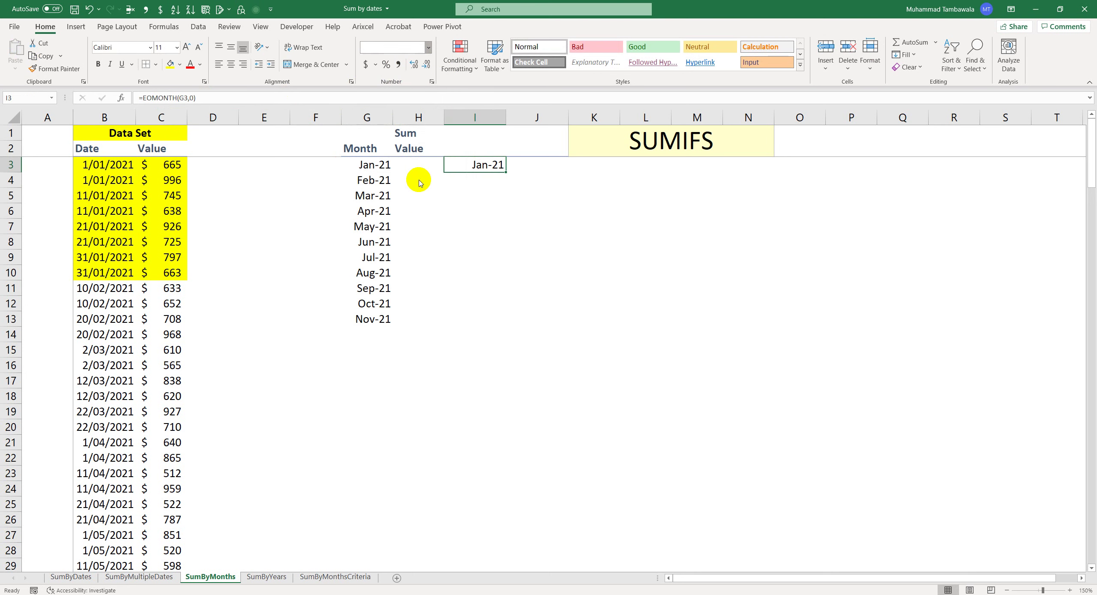
- Compare the underlying start date in G3 with the month-end date calculated in I3
click(384, 168)
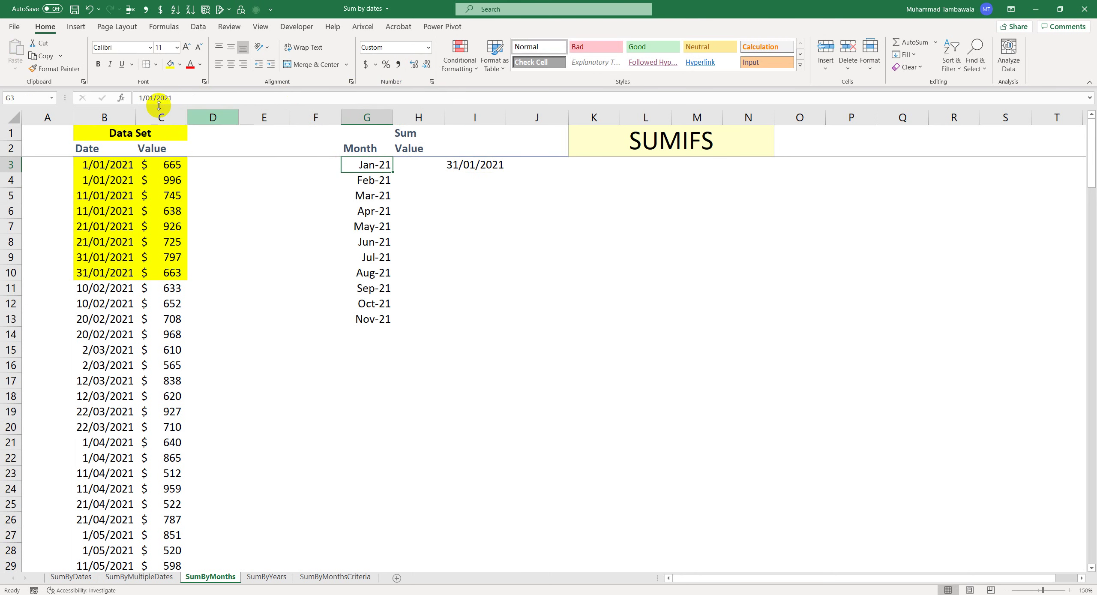
drag(178, 97, 112, 88)
click(472, 166)
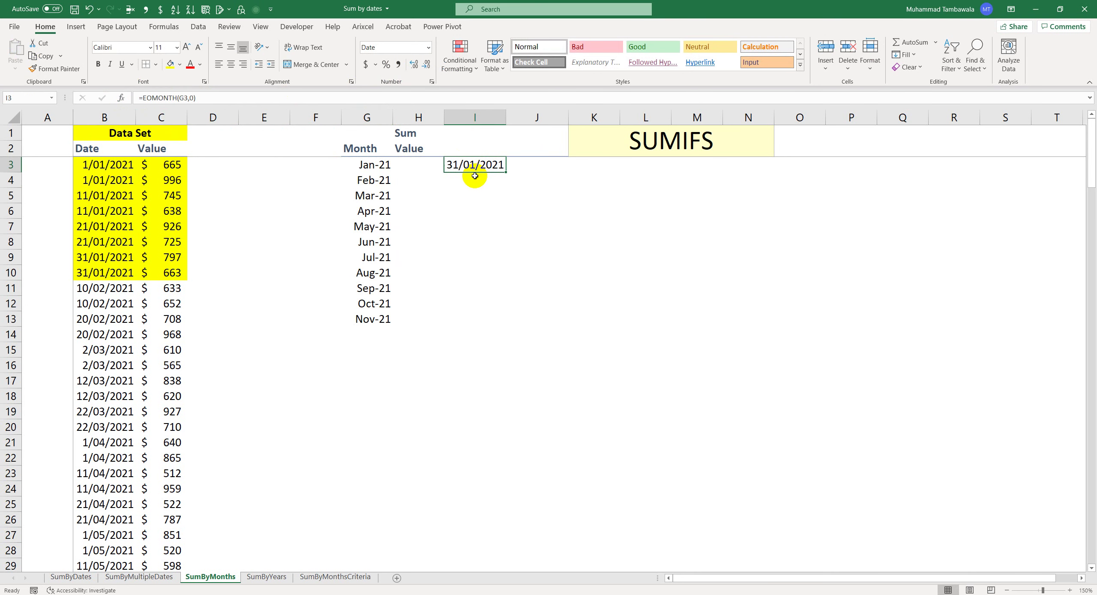
- Review the from and to dates in G3:H3 on SumByMultipleDates and the SUMIFS formula in I3 that uses them
click(167, 577)
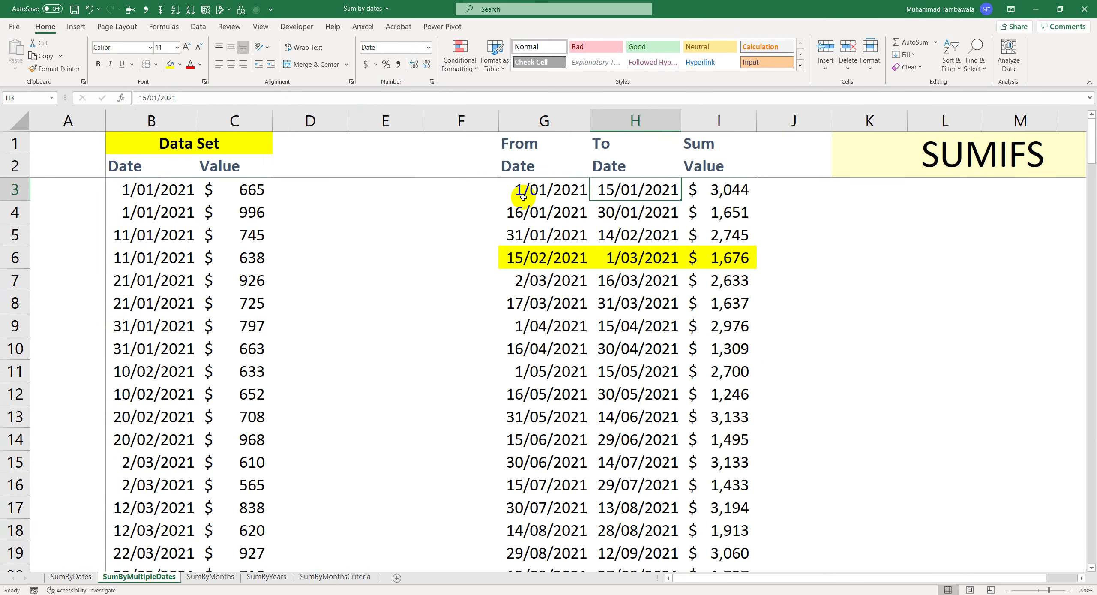
click(523, 195)
click(628, 189)
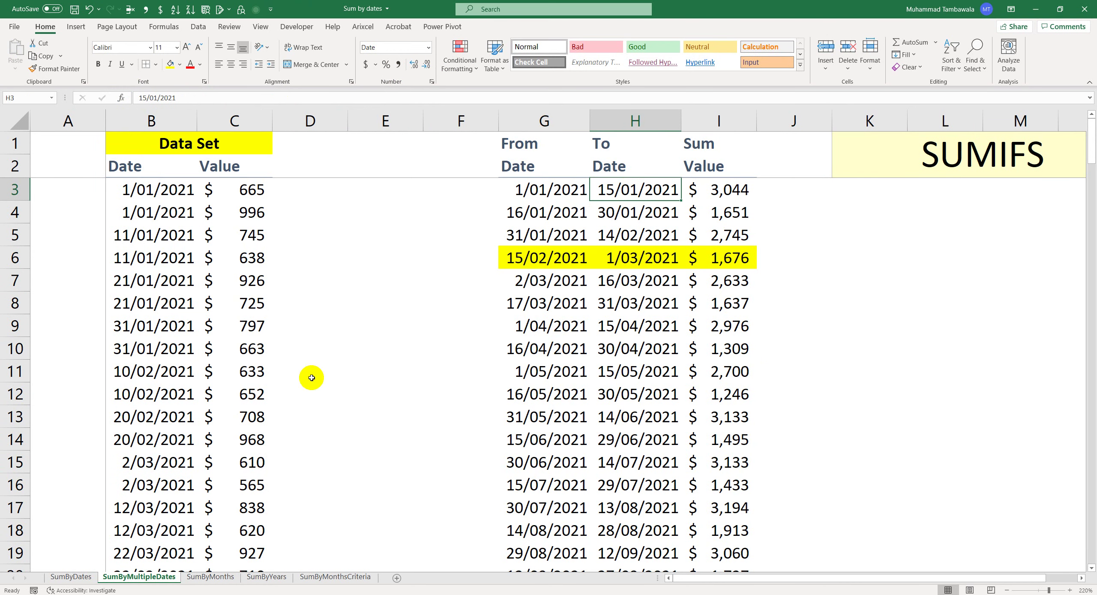
click(211, 576)
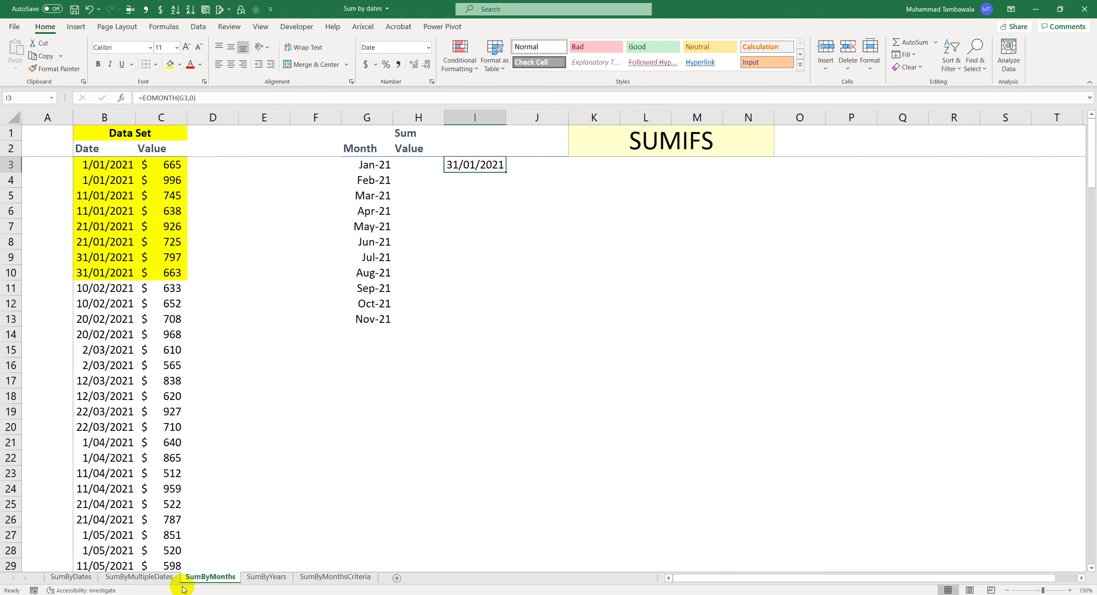
click(139, 576)
click(727, 191)
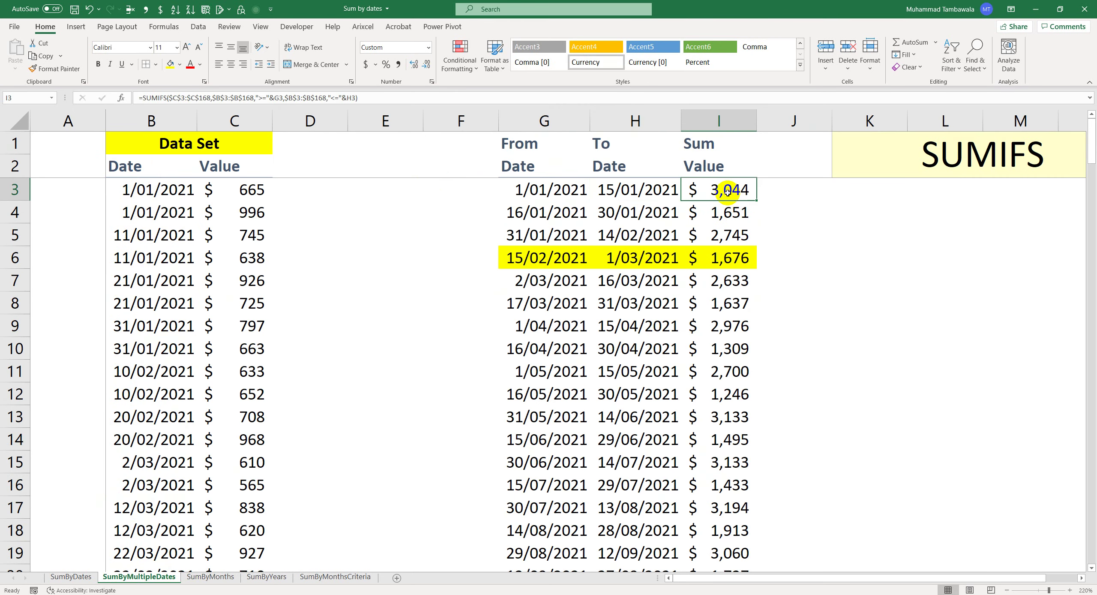
key(F2)
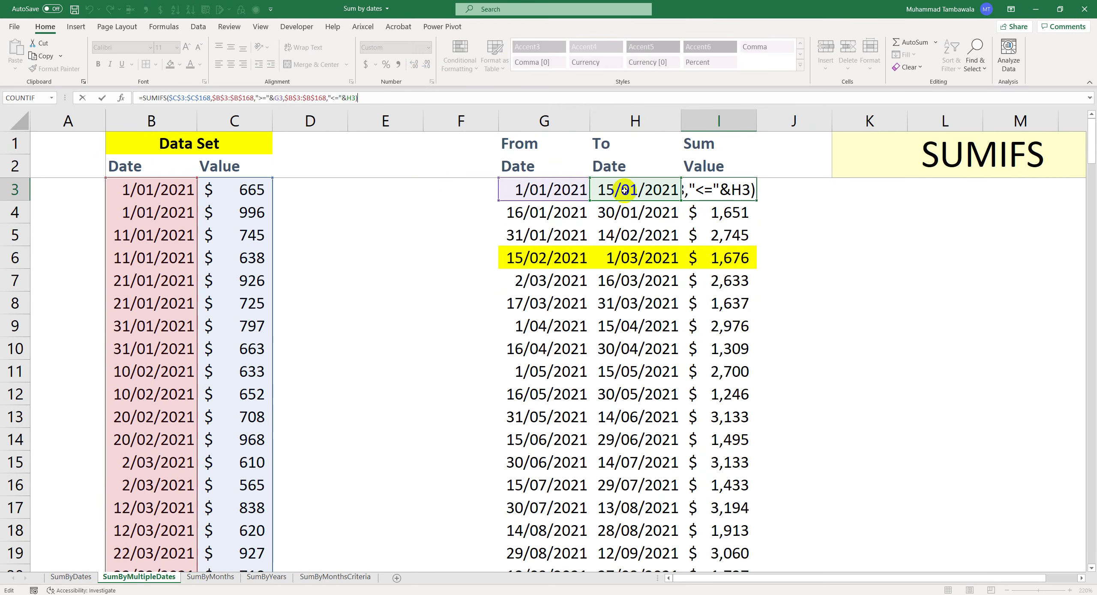
key(Escape)
- Clear the EOMONTH formula from I3 on SumByMonths and begin a SUMIFS formula in H3 with sum range C3:C168
click(210, 576)
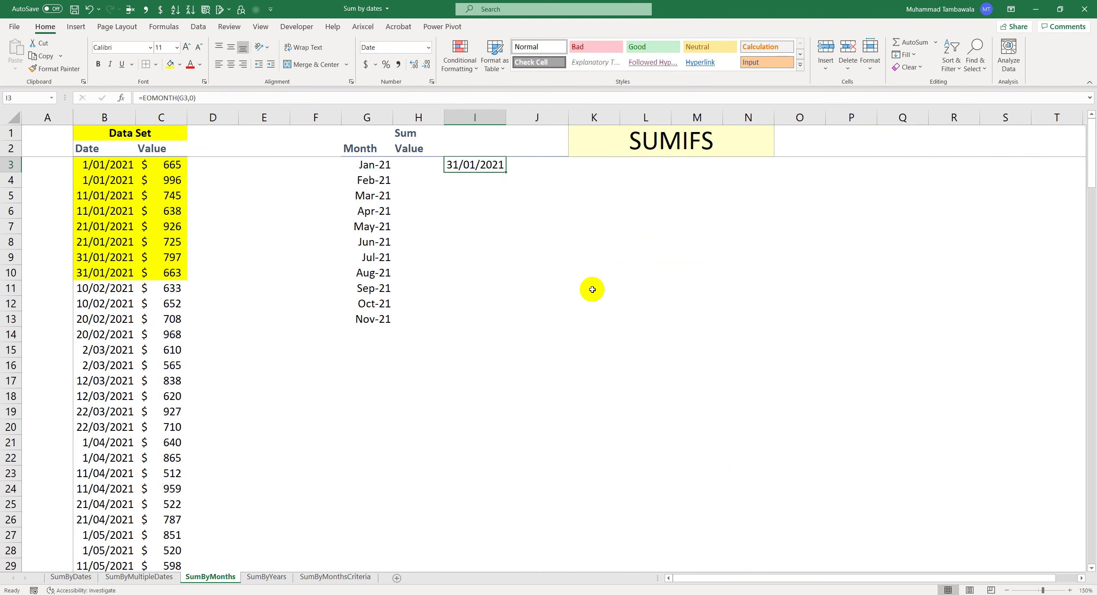
key(Delete)
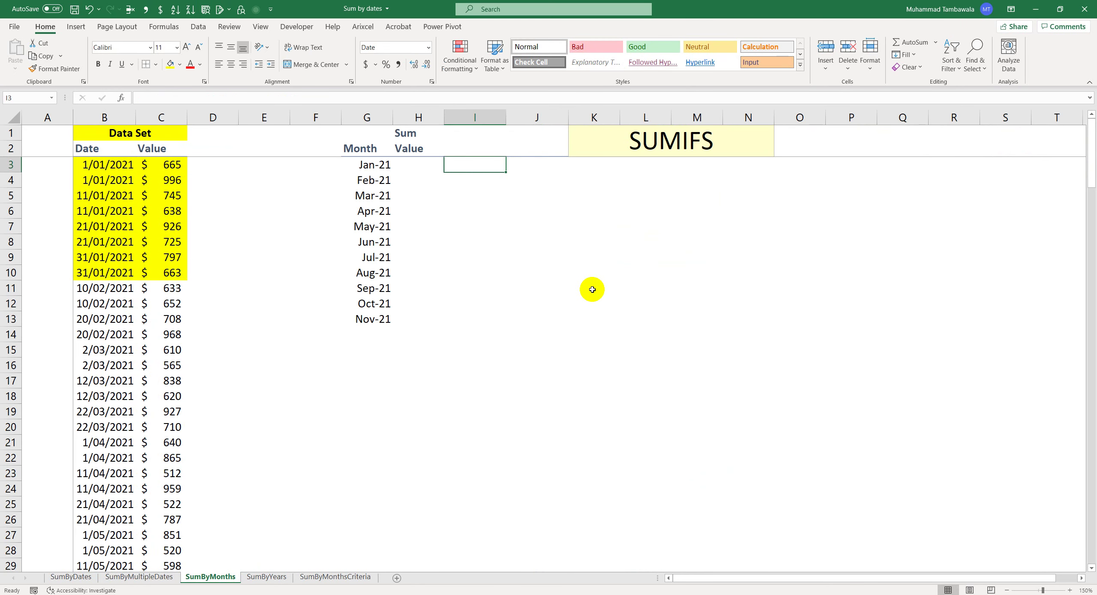
key(Left)
text(=sum)
key(Down)
key(Down)
key(Tab)
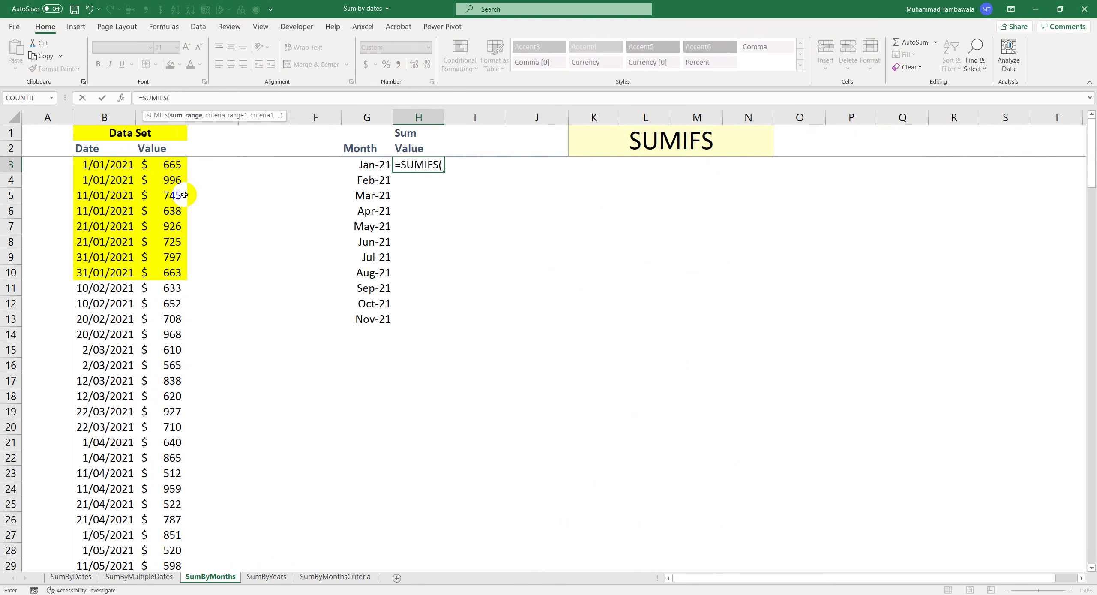
click(165, 167)
key(ctrl+shift+Down)
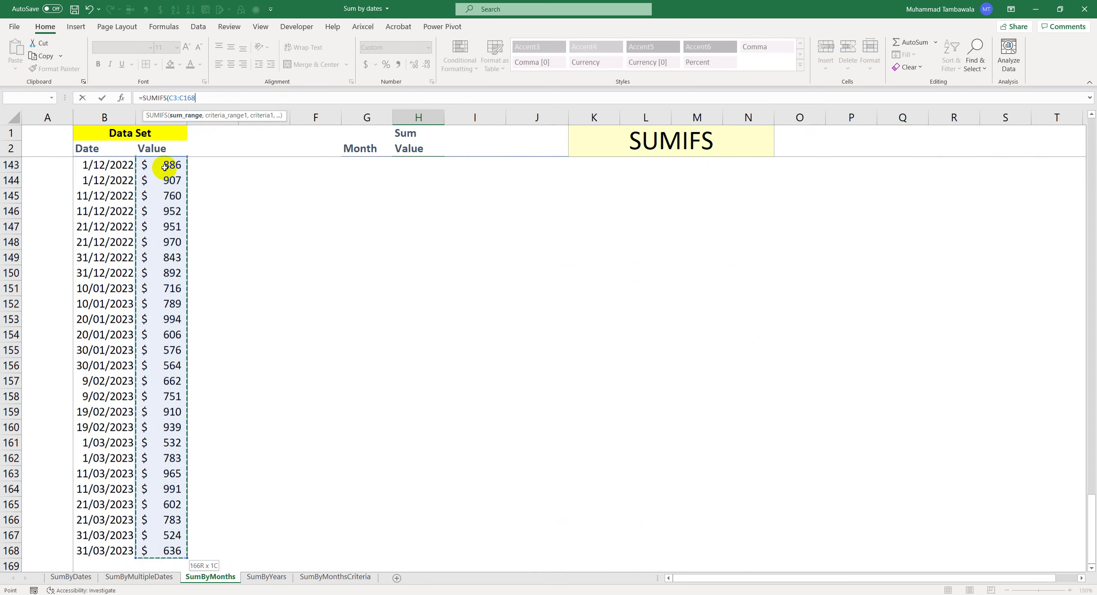
text(,)
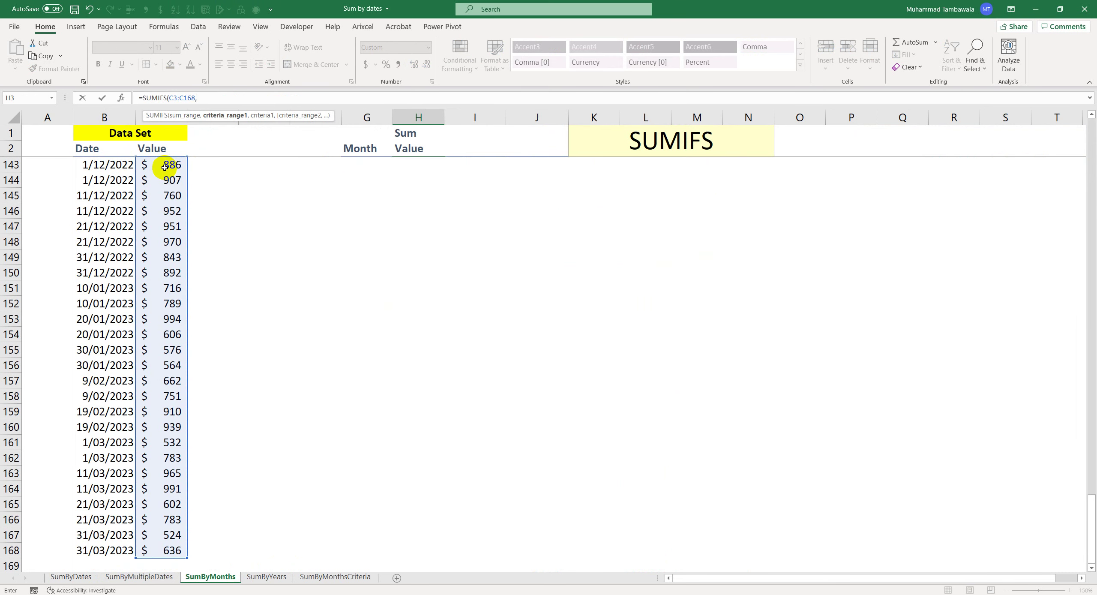
- Add the dates in column B as the first criteria range of H3's SUMIFS, using the absolute reference $B$3:$B$168
click(125, 227)
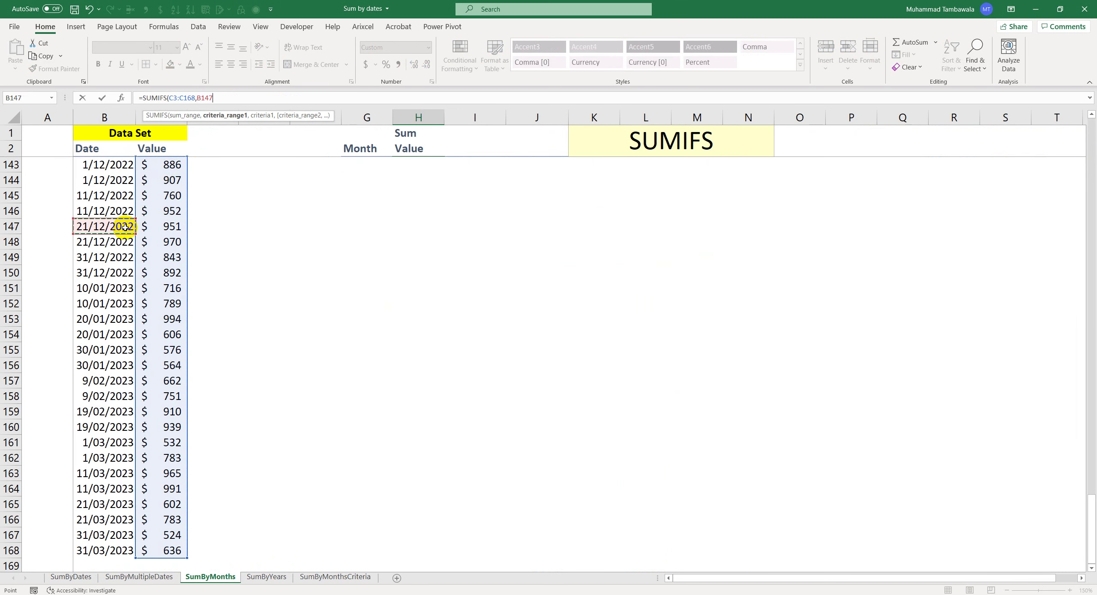
key(ctrl+Up)
key(Down)
key(ctrl+shift+Down)
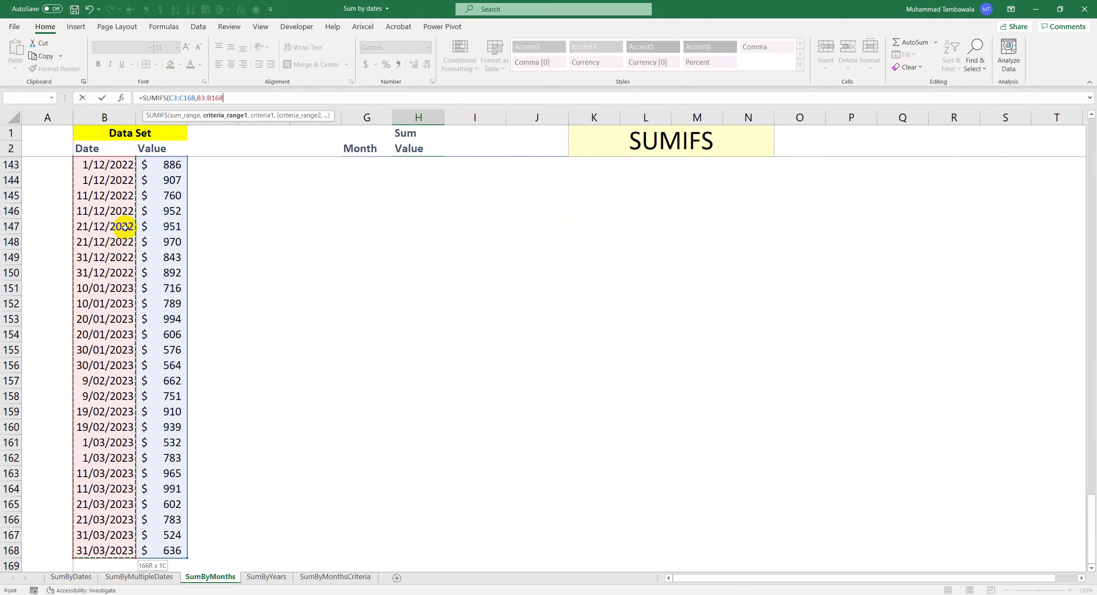
key(F4)
- Make the sum range in H3's SUMIFS formula absolute as $C$3:$C$168 and continue the formula to its first criterion
click(189, 98)
key(F4)
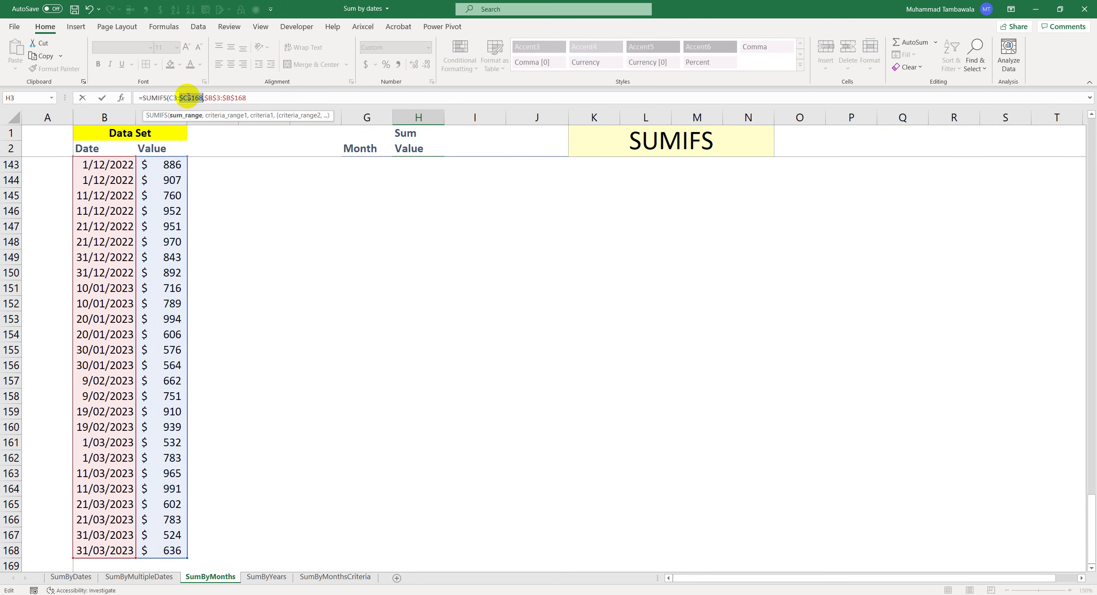
click(172, 98)
key(F4)
click(275, 98)
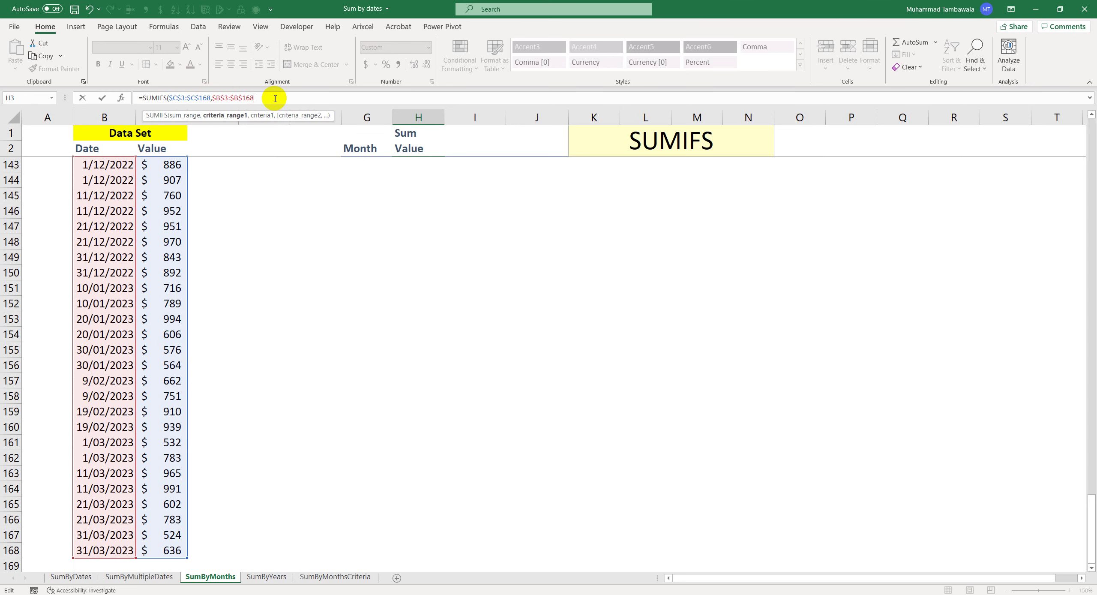
text(,)
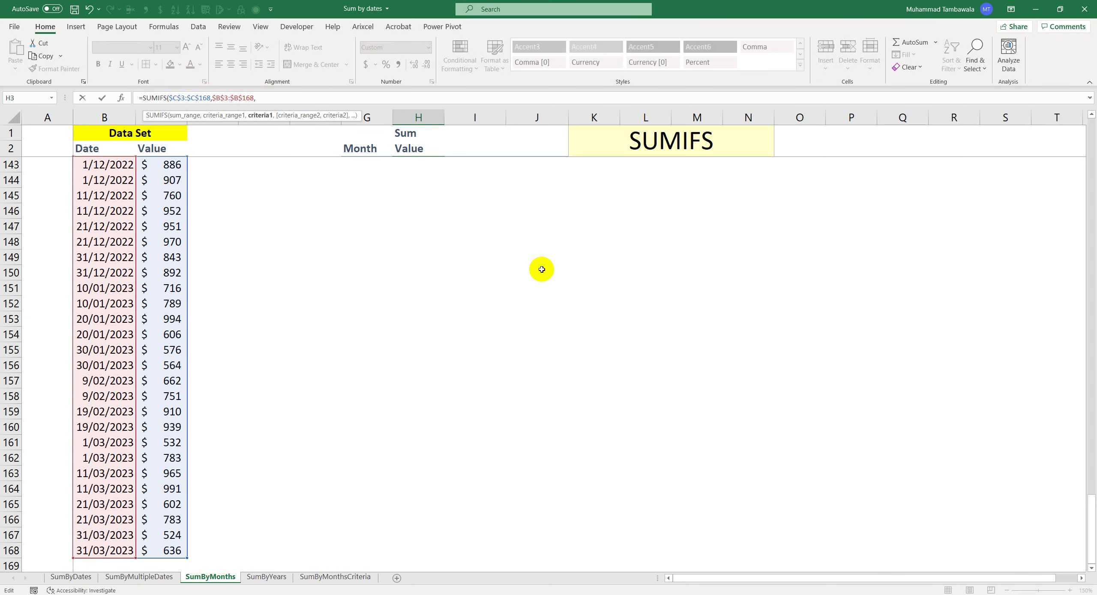
- Set the first criterion of the SUMIFS formula in H3 to ">="&G3, referencing the Jan-21 month cell
scroll(589, 323, up, 20)
scroll(590, 324, up, 20)
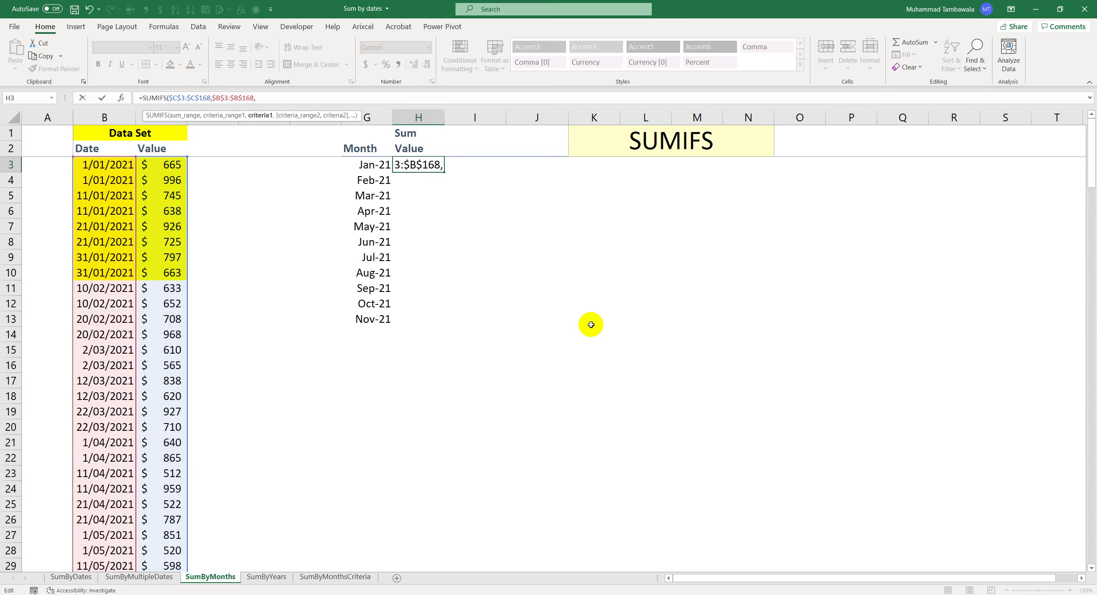
text(">="&)
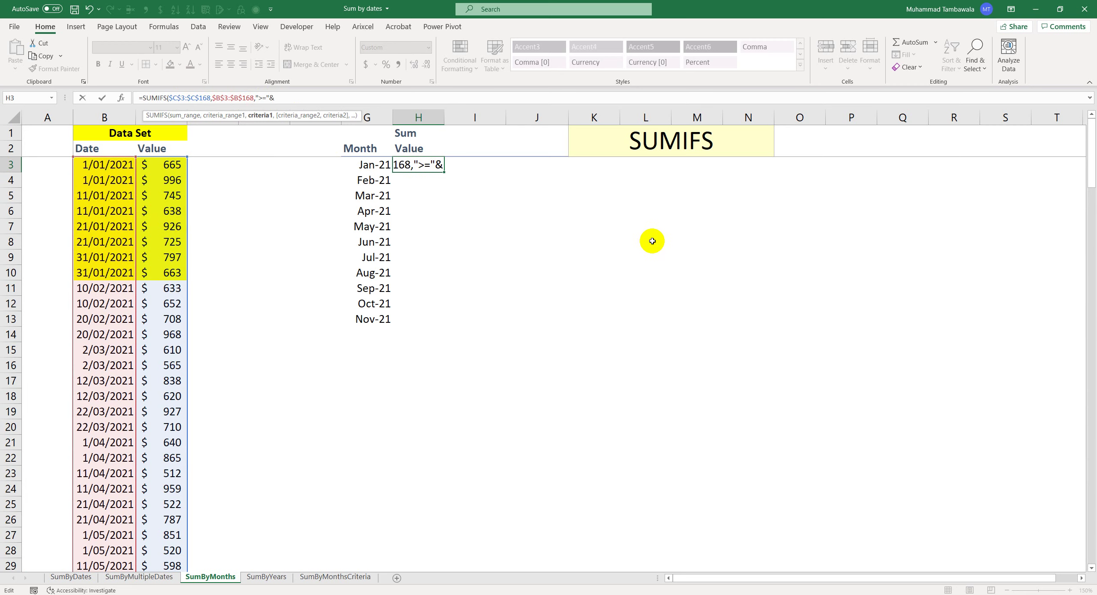
click(379, 166)
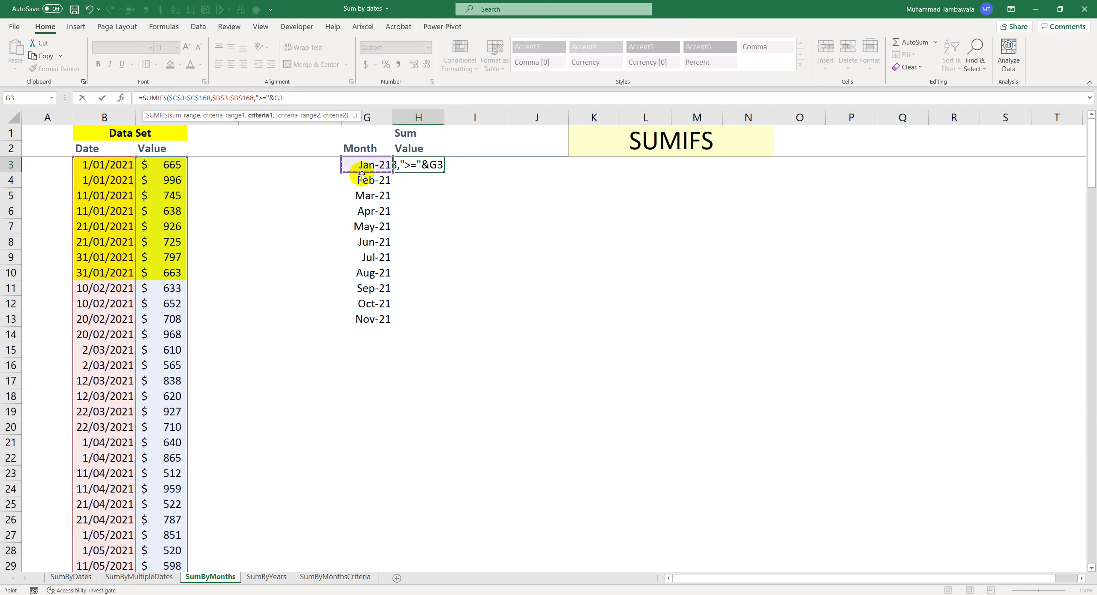
- Add the absolute date range $B$3:$B$168 as the second criteria range of the SUMIFS formula
text(,)
click(117, 165)
key(ctrl+shift+Down)
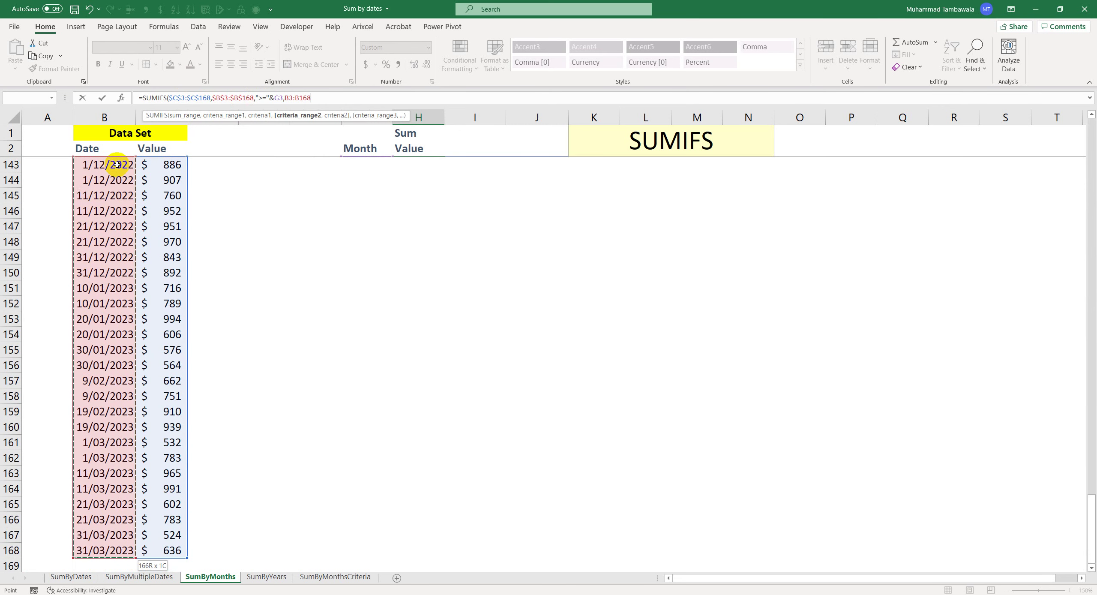
key(F4)
- Set the second criterion to "<="&EOMONTH(G3,0) and commit the completed SUMIFS formula in H3, accepting the suggested bracket correction
text(,"<=)
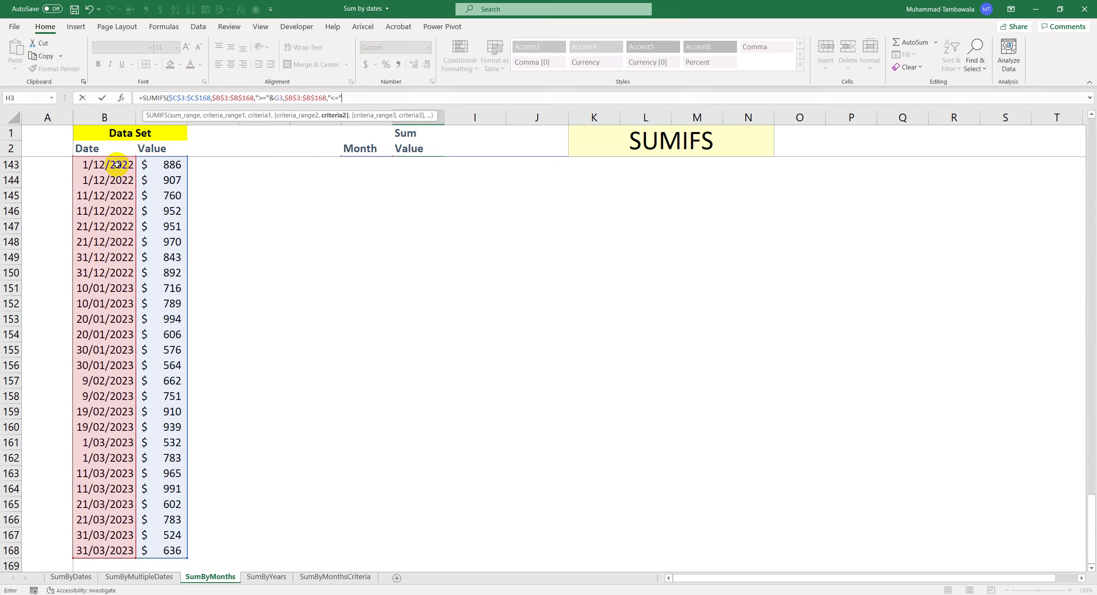
text("&EO)
key(Tab)
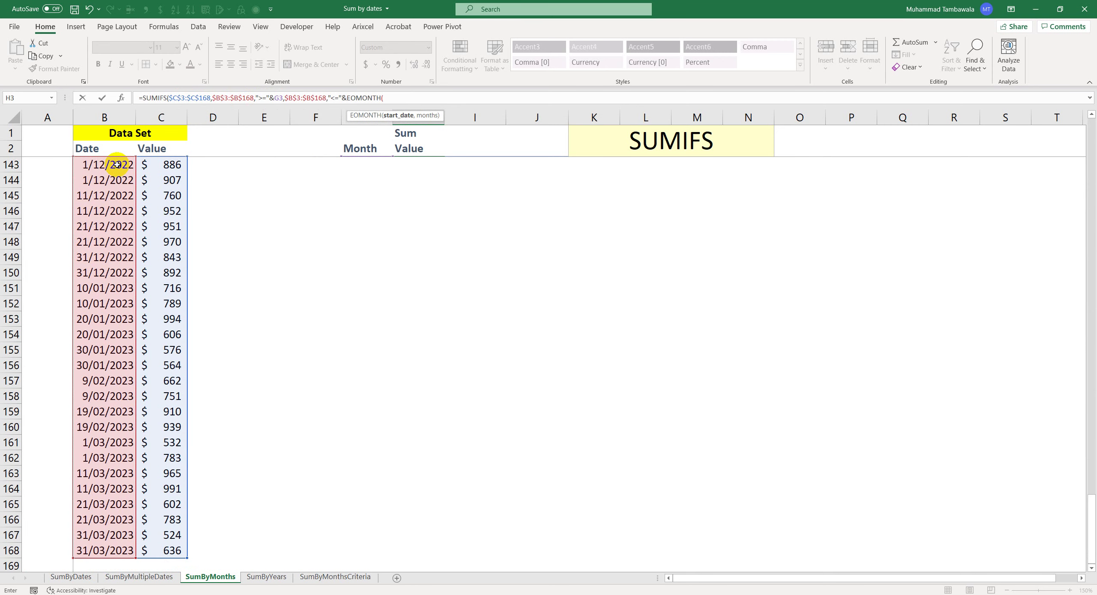
scroll(516, 290, up, 20)
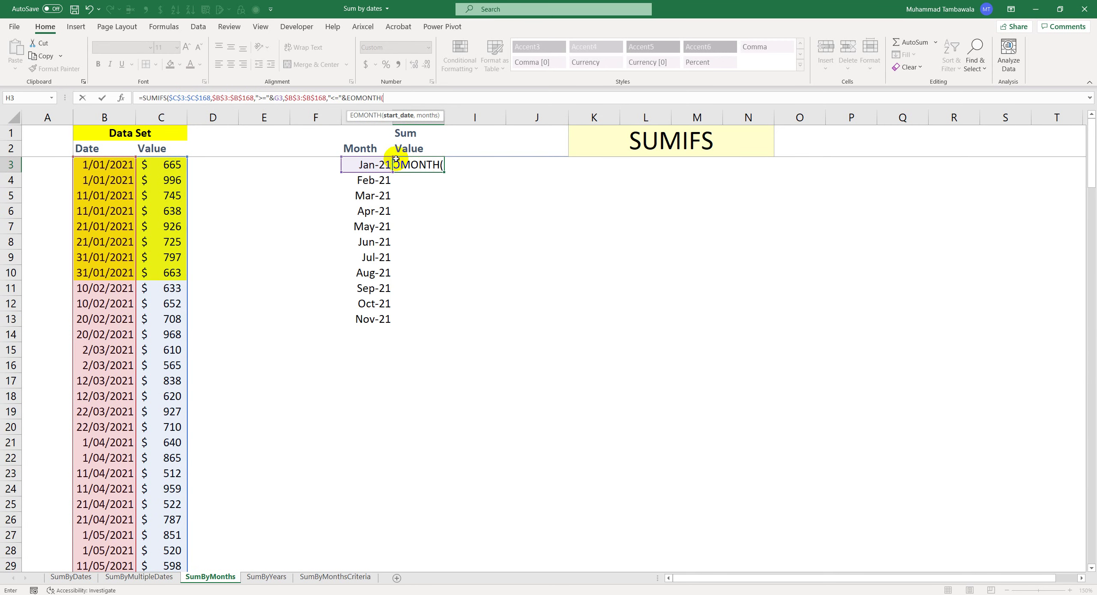
click(375, 164)
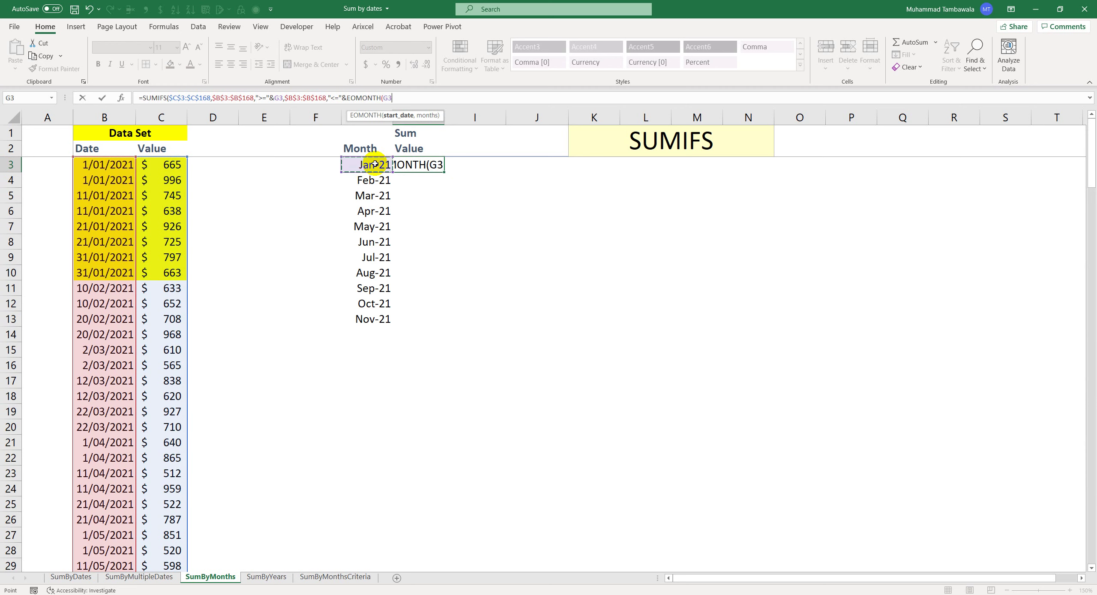
text(,)
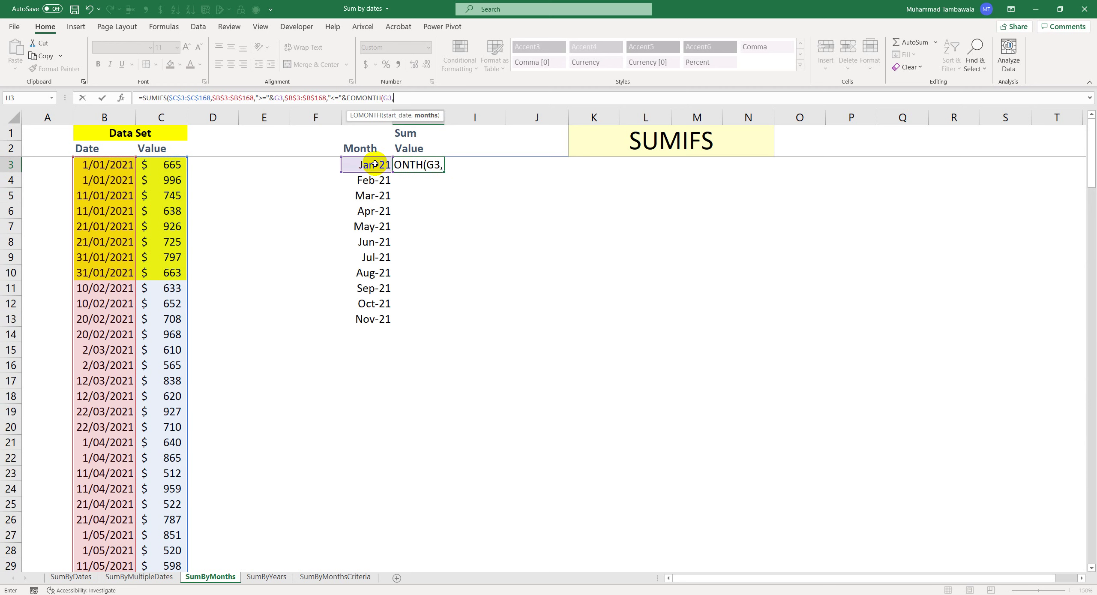
text(0))
key(Return)
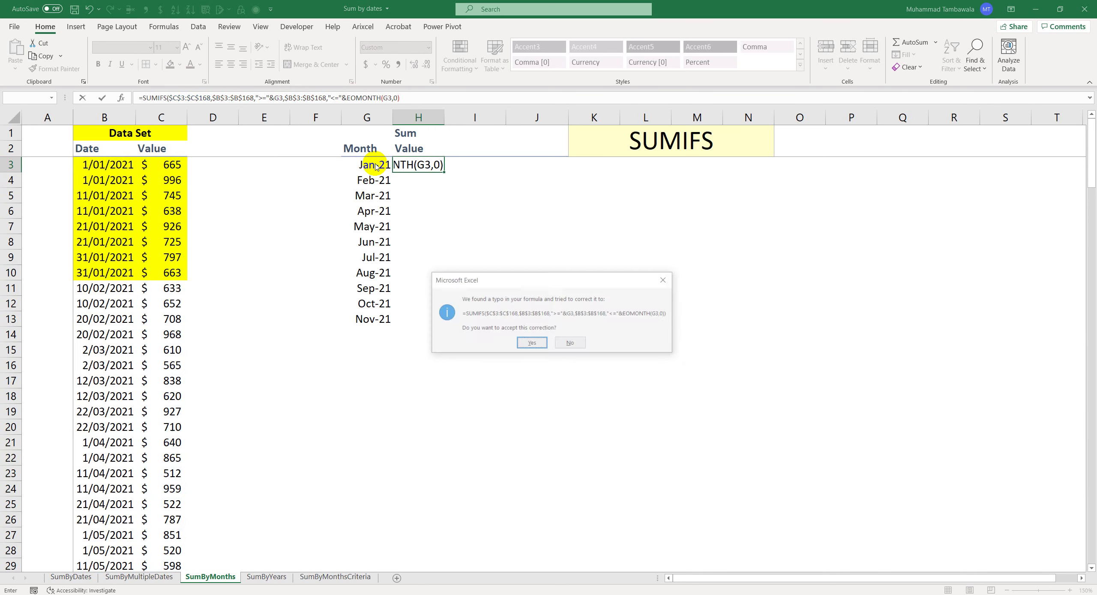
key(Return)
key(Up)
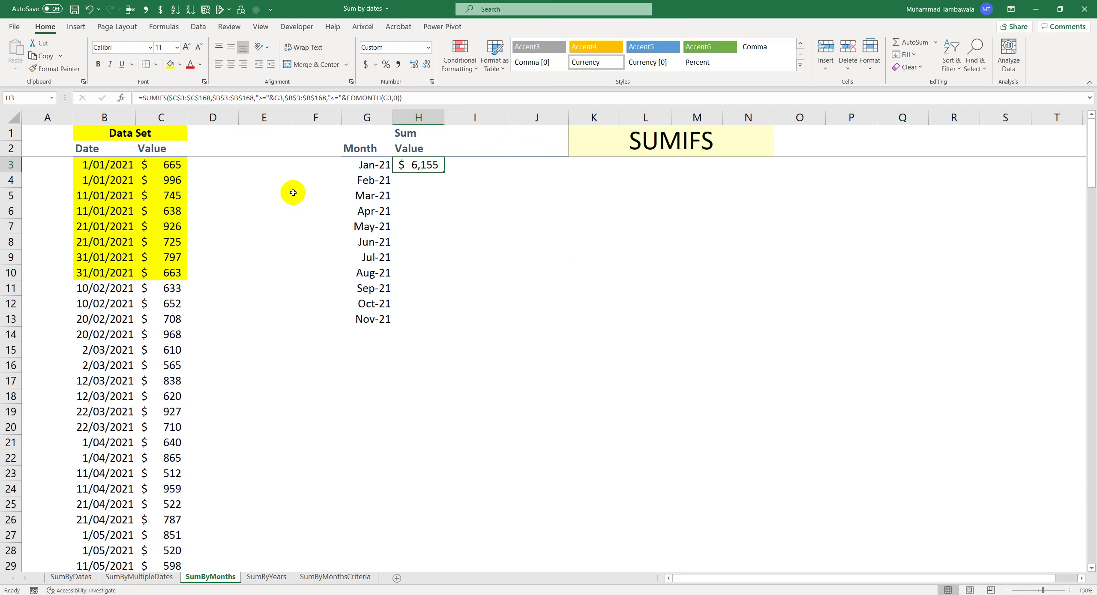
- Check the January values in C3:C10 against the H3 result, and compare its formula with the one on the SumByMultipleDates sheet
drag(173, 164, 165, 272)
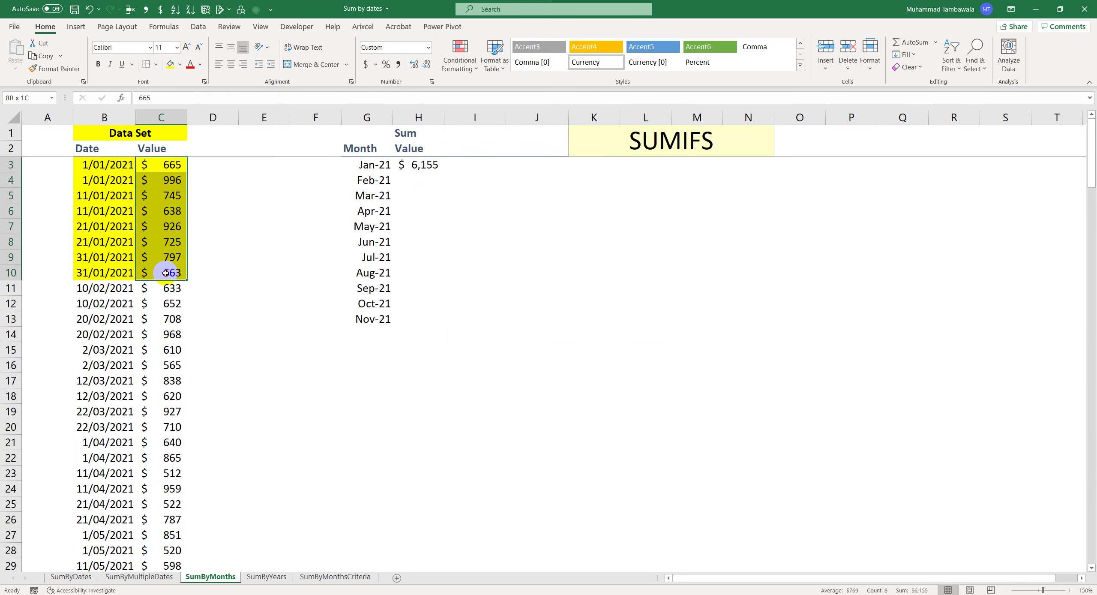
click(430, 165)
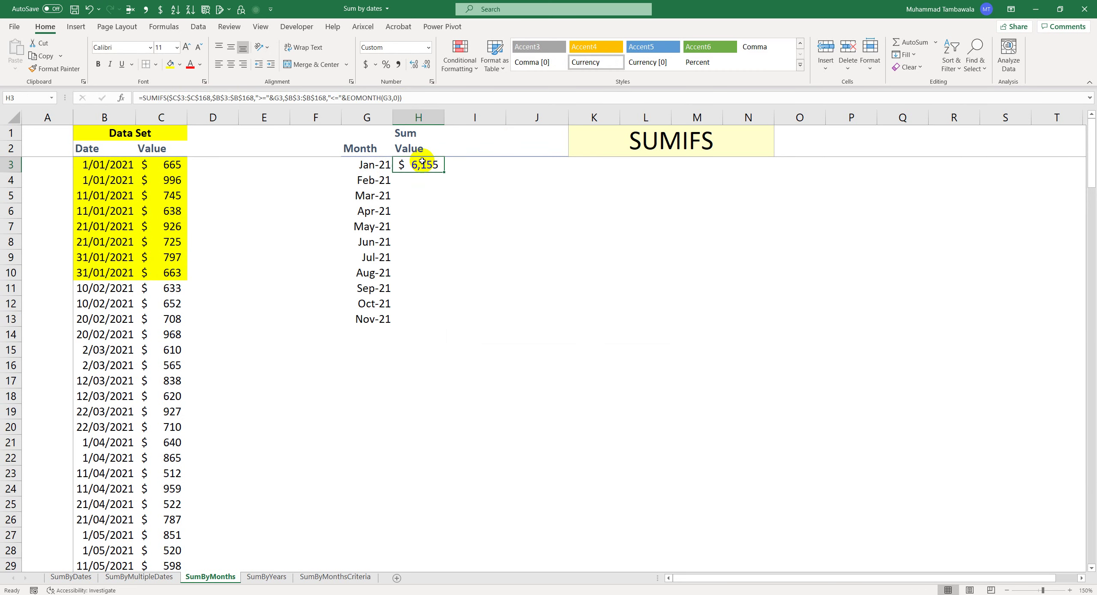
key(F2)
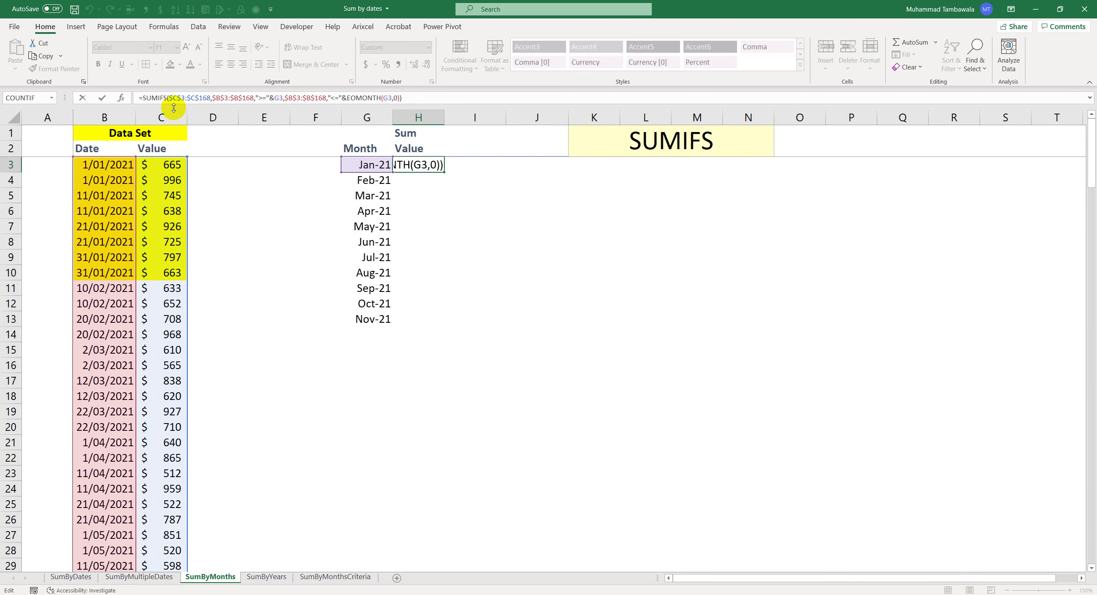
key(Escape)
key(ctrl+Page_Up)
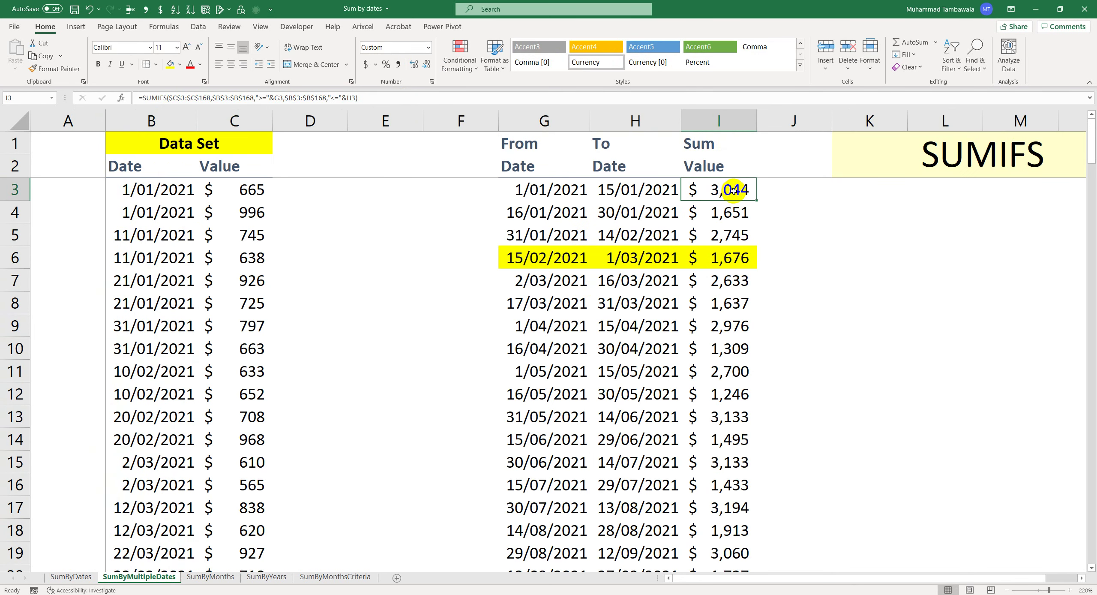
click(233, 582)
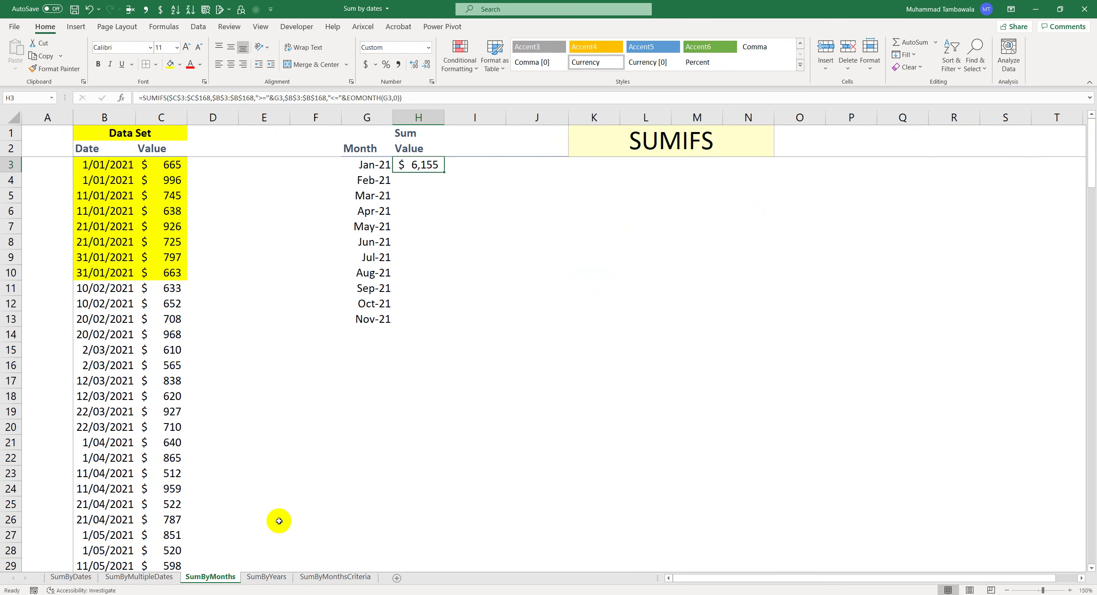
- Review the sum range, criteria range and first criterion in the H3 formula, and evaluate its G3 reference as a serial number
click(190, 98)
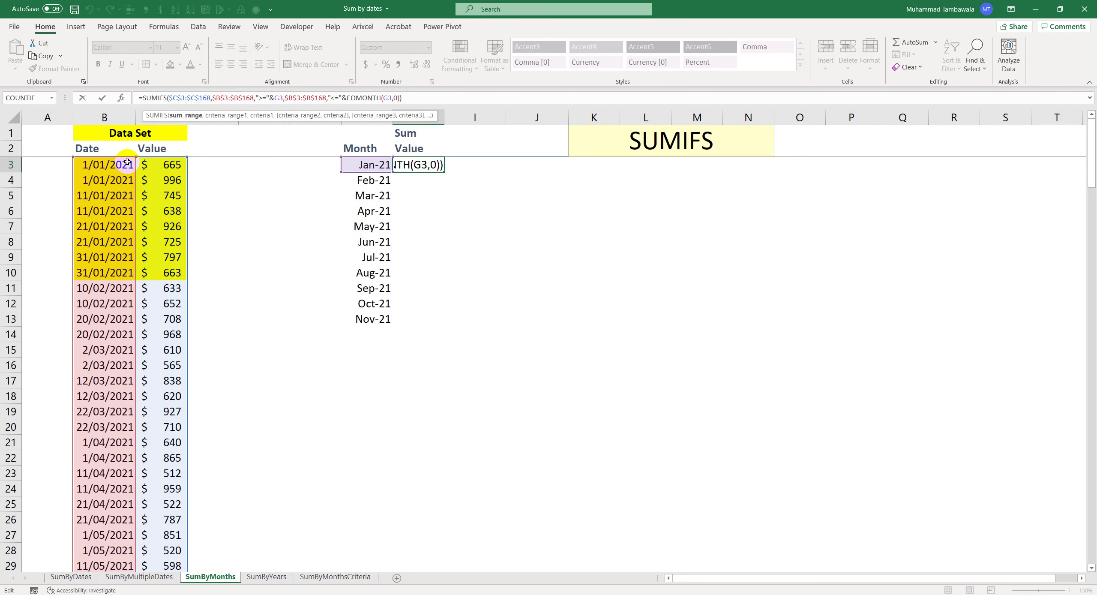
click(230, 97)
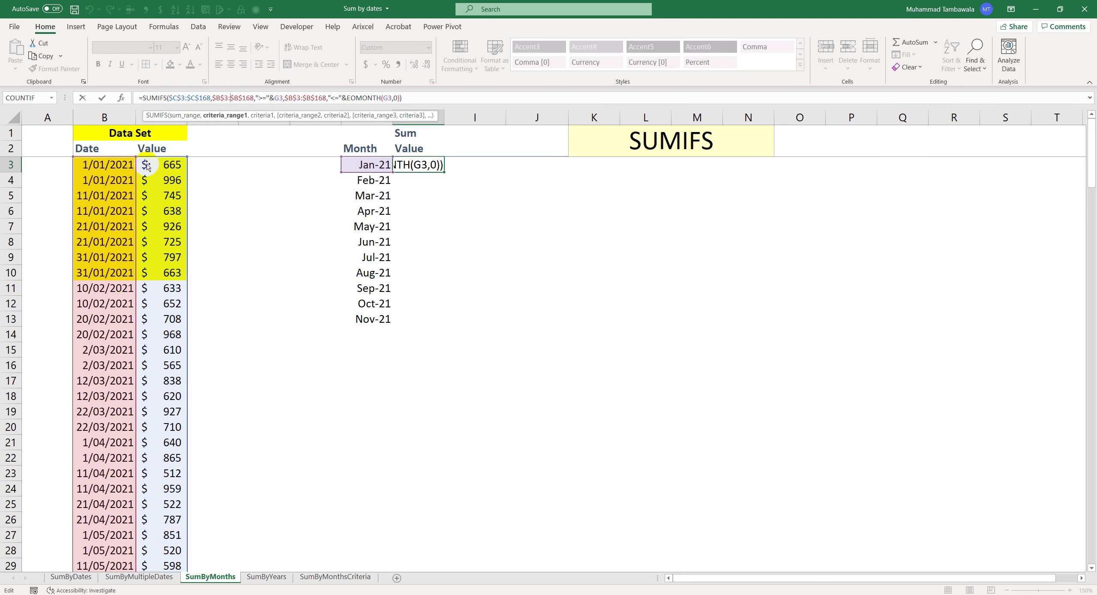
click(274, 97)
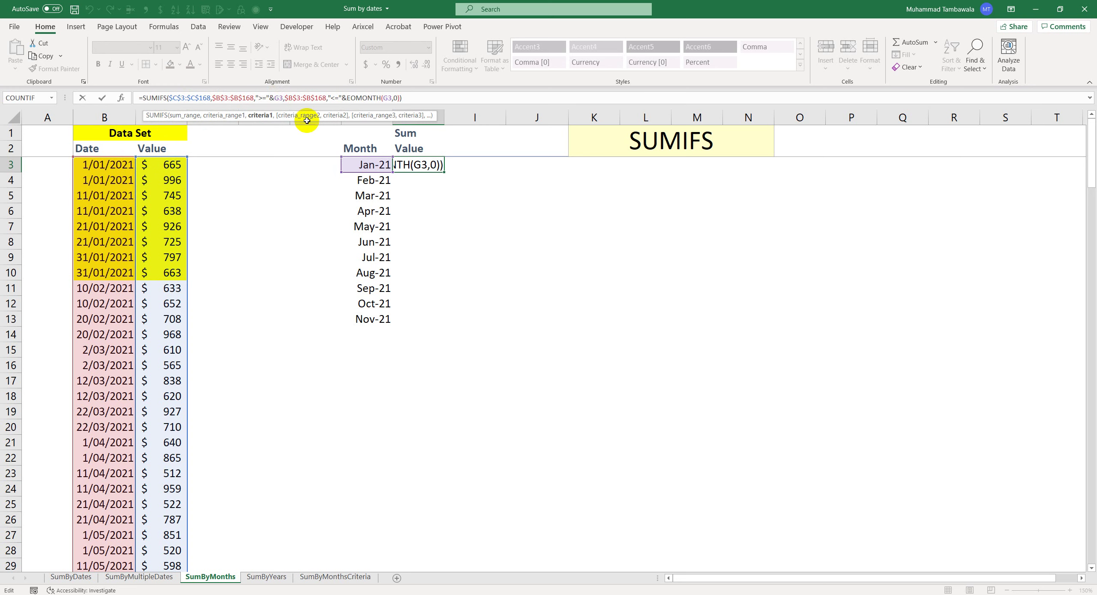
click(285, 98)
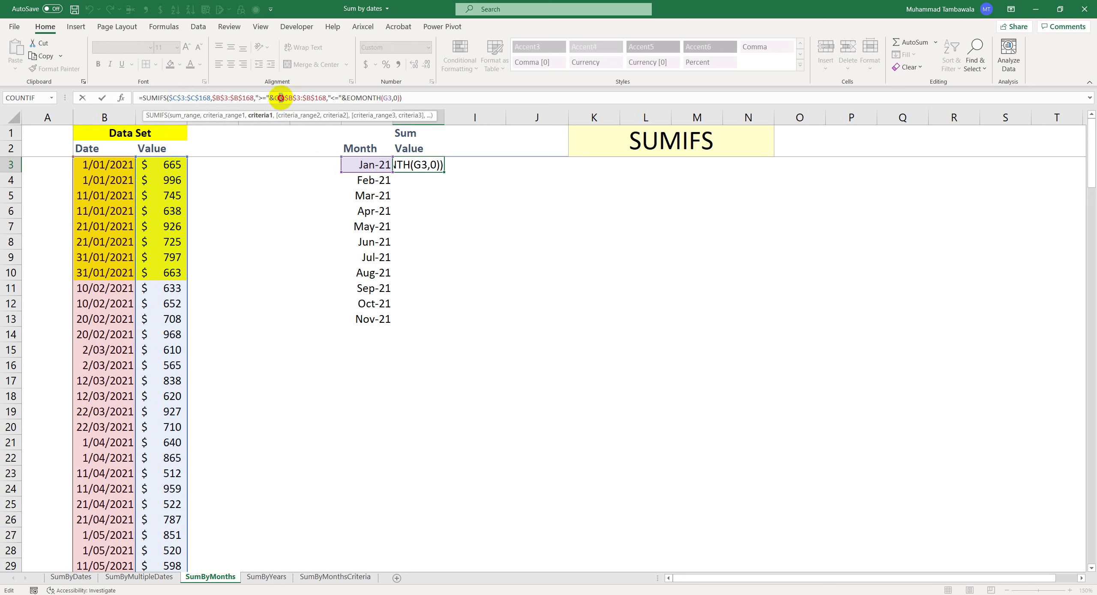
key(F9)
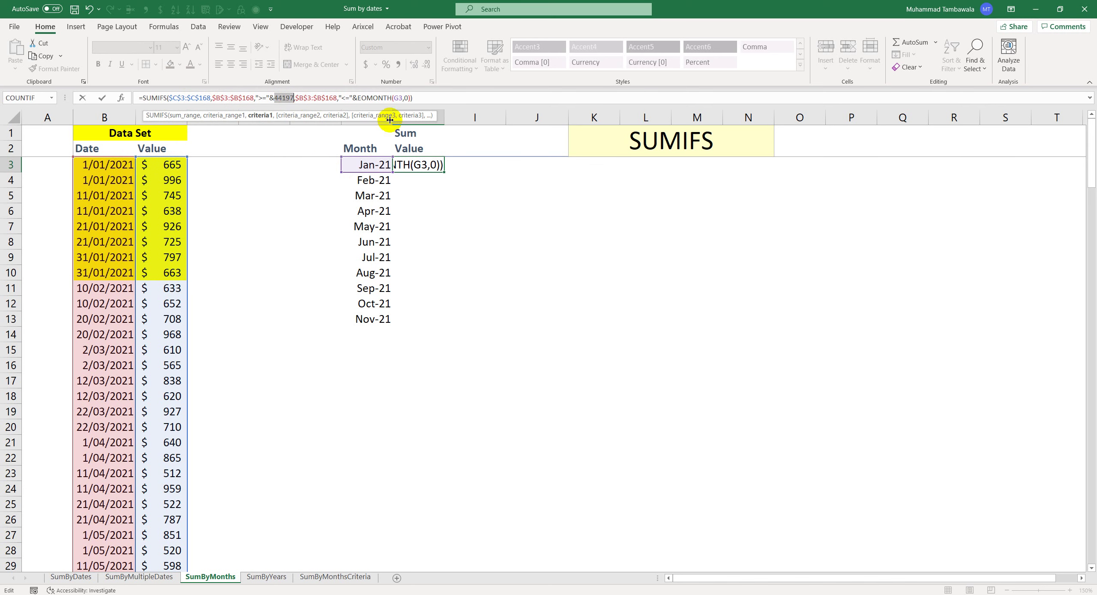
- Discard the formula edit and enter the serial number 44197 in cell J3
click(490, 163)
key(Right)
text(441)
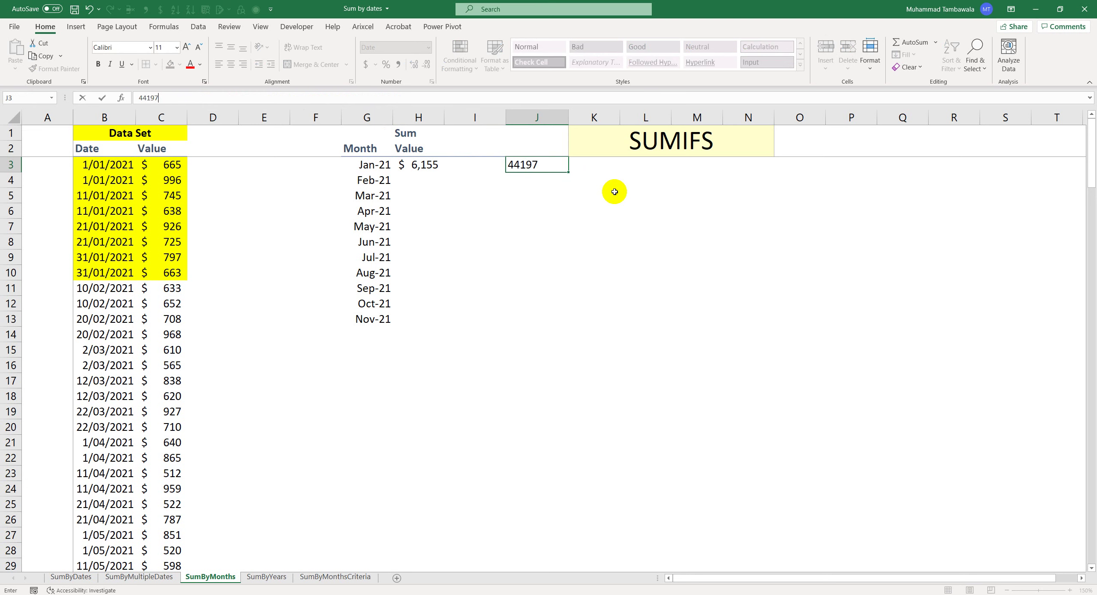
text(7)
key(Return)
key(Up)
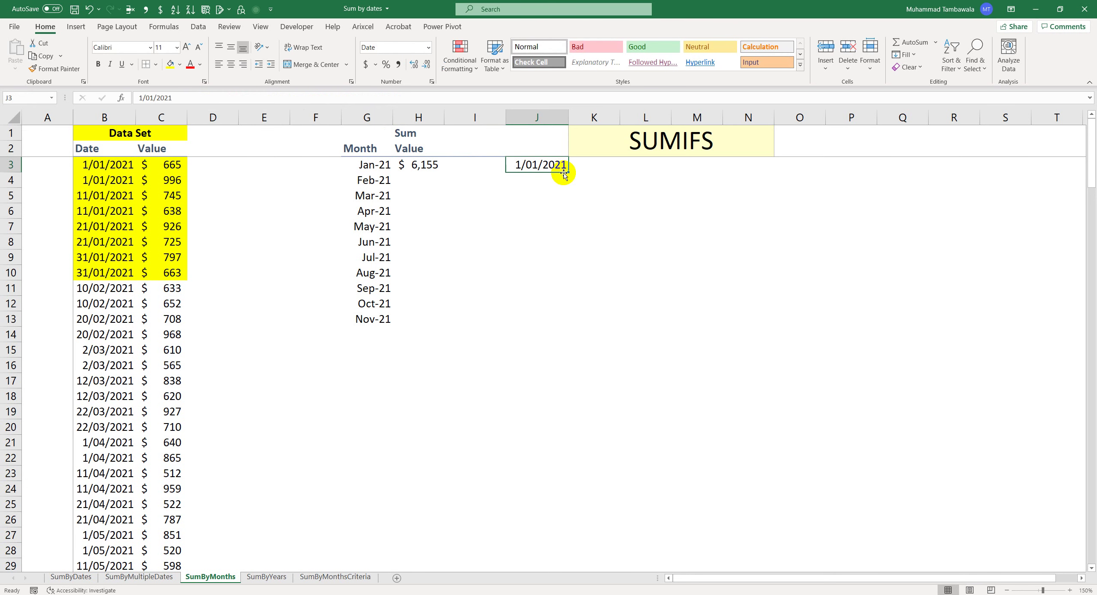
- Try the General number format on cell J3 and undo it
click(429, 48)
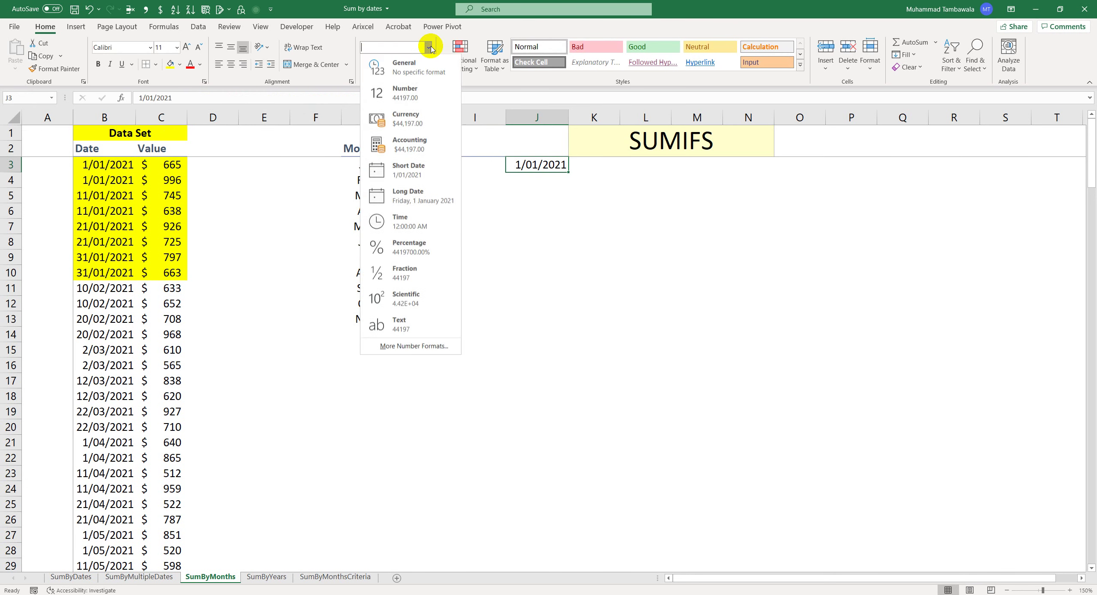
click(411, 74)
key(ctrl+z)
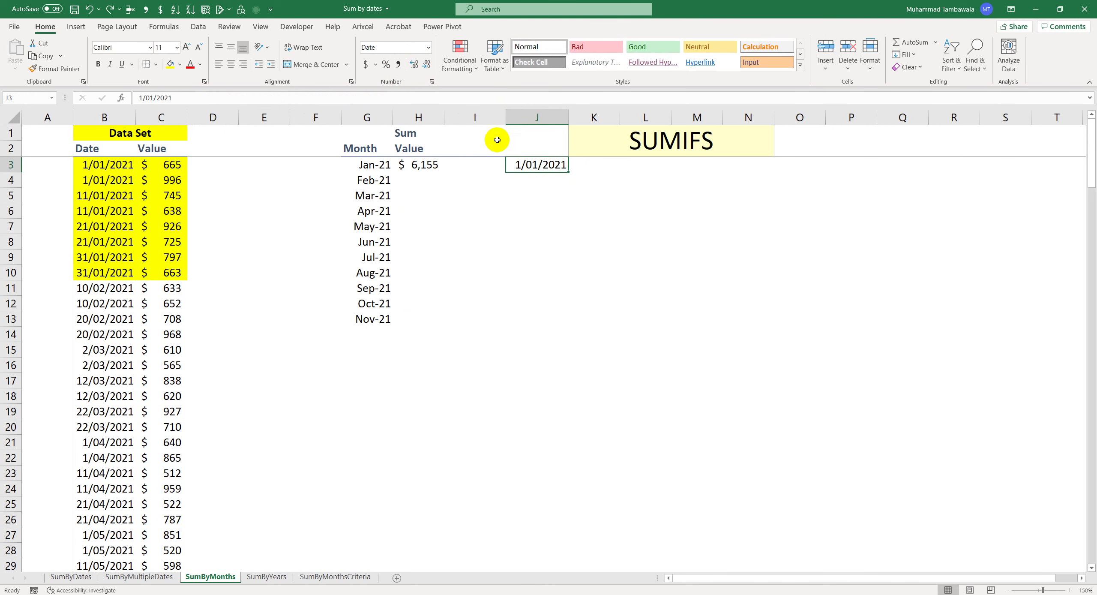
- Evaluate the EOMONTH(G3,0) part of the H3 formula as a serial number, and discard the edit
click(419, 166)
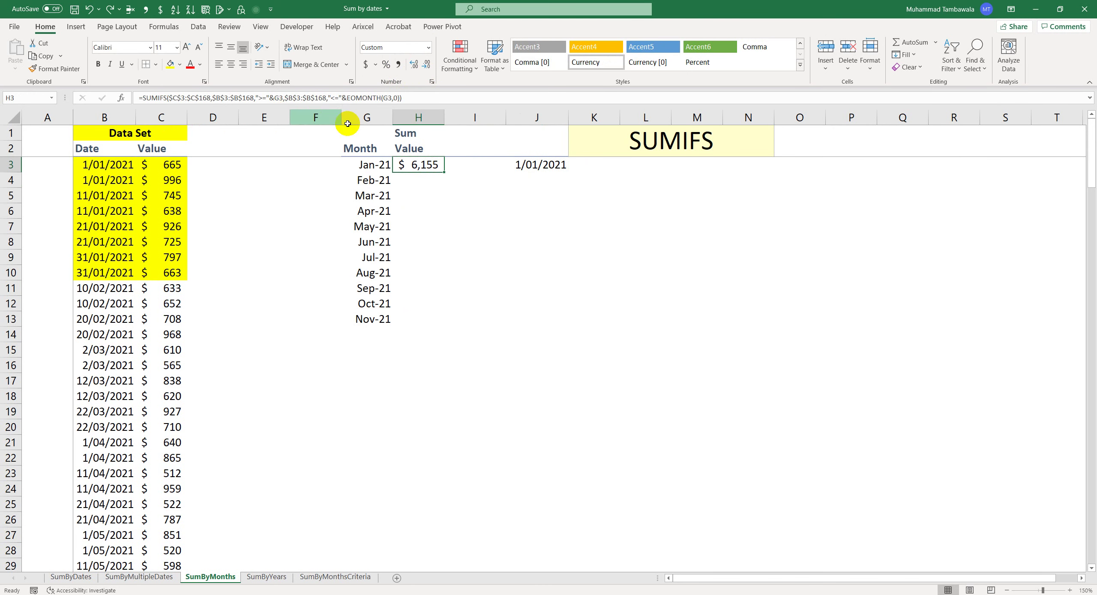
double_click(398, 165)
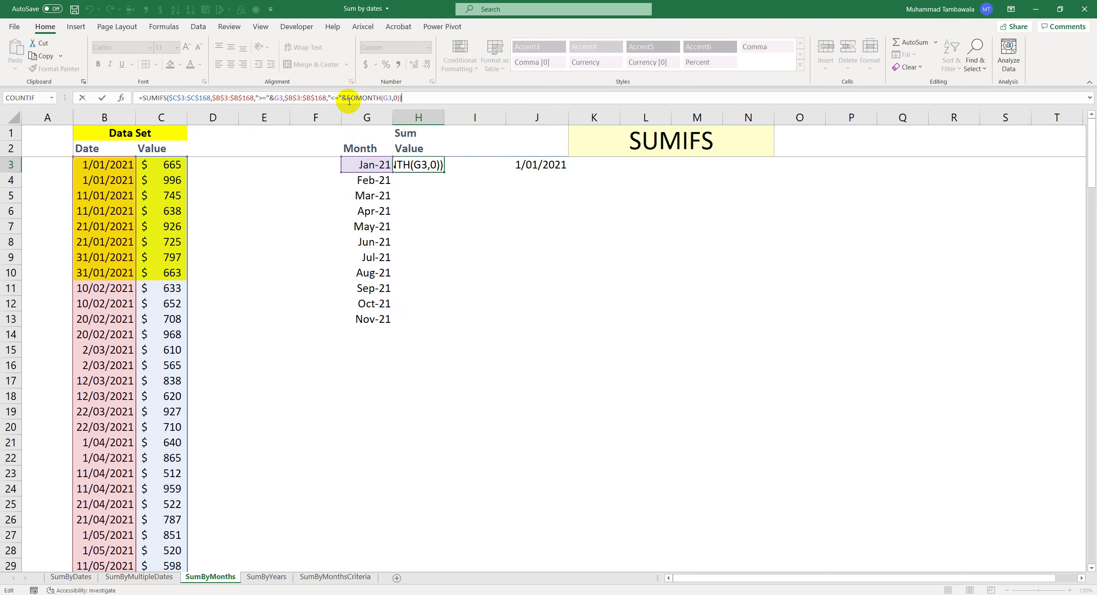
drag(348, 98, 403, 100)
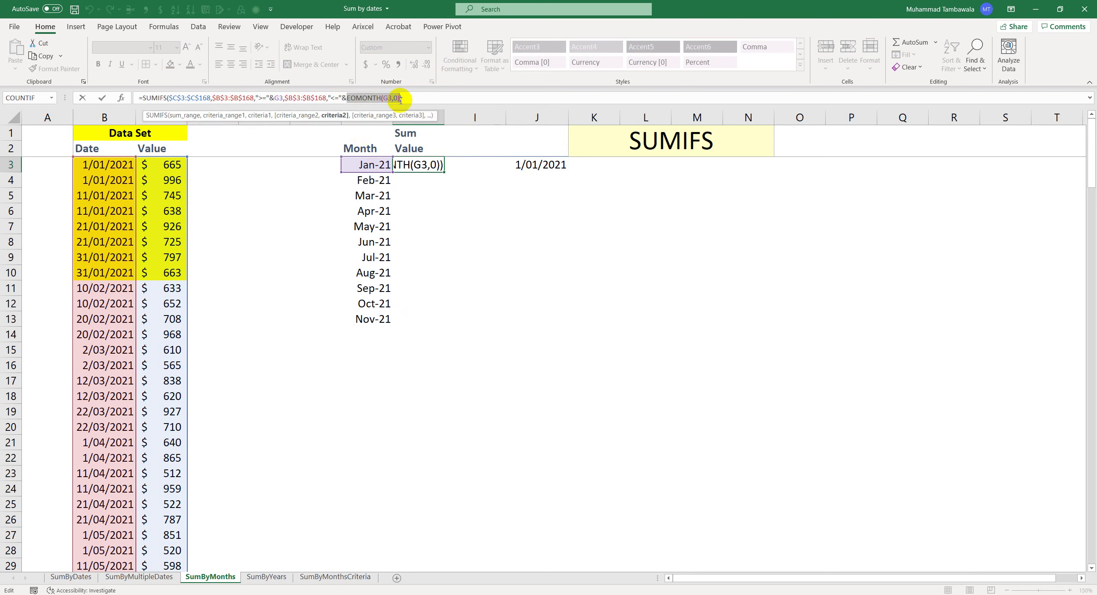
key(F9)
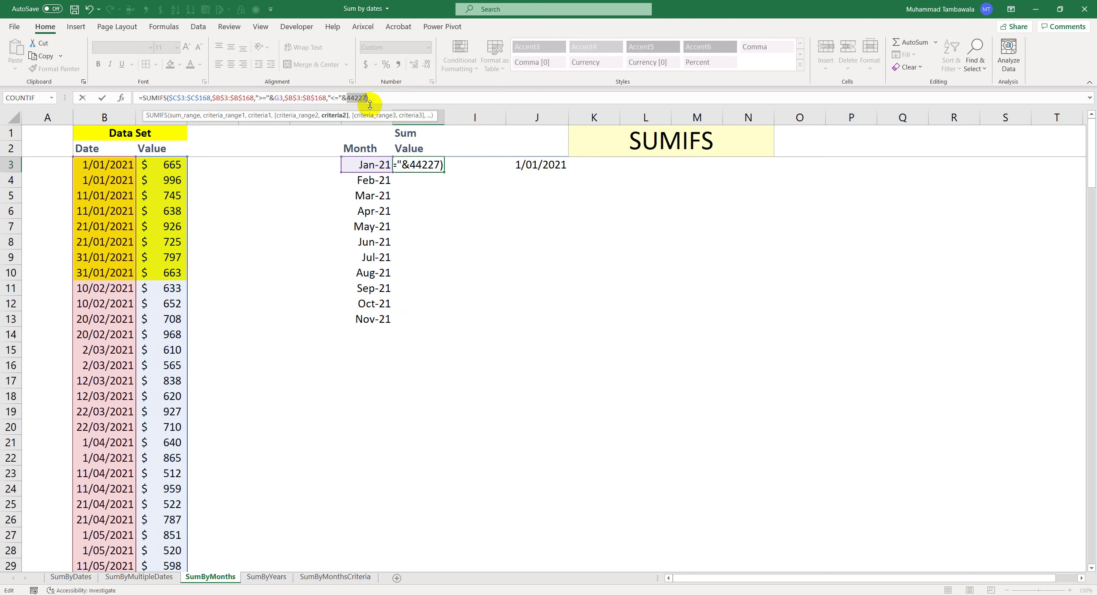
key(Return)
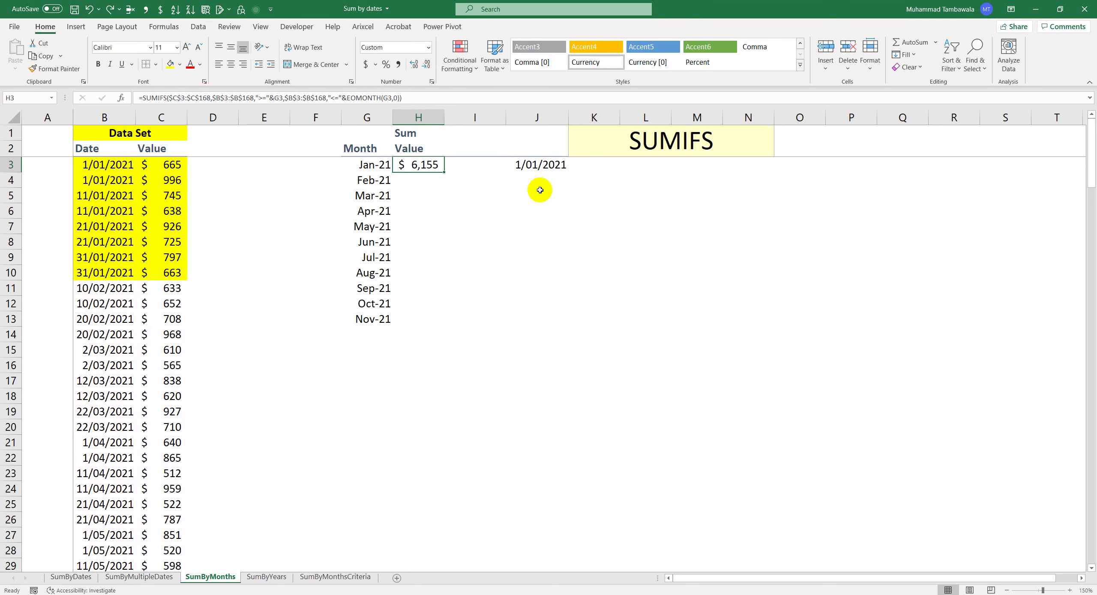
- Enter the serial number 44227 in cell J4, format it as Short Date, and return to H3
click(541, 179)
text(44227)
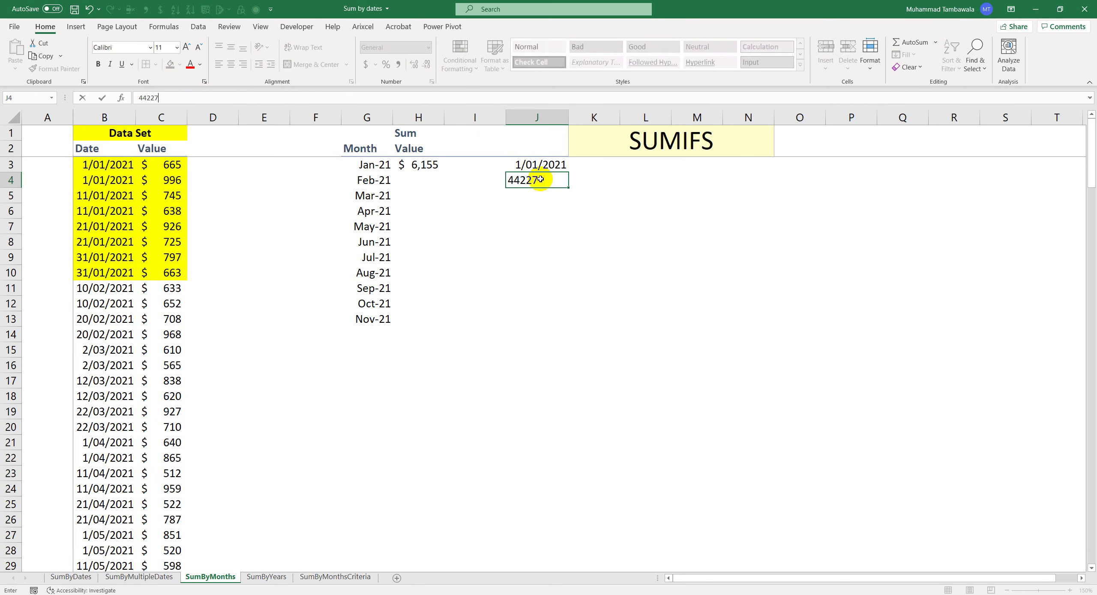
key(Return)
click(540, 179)
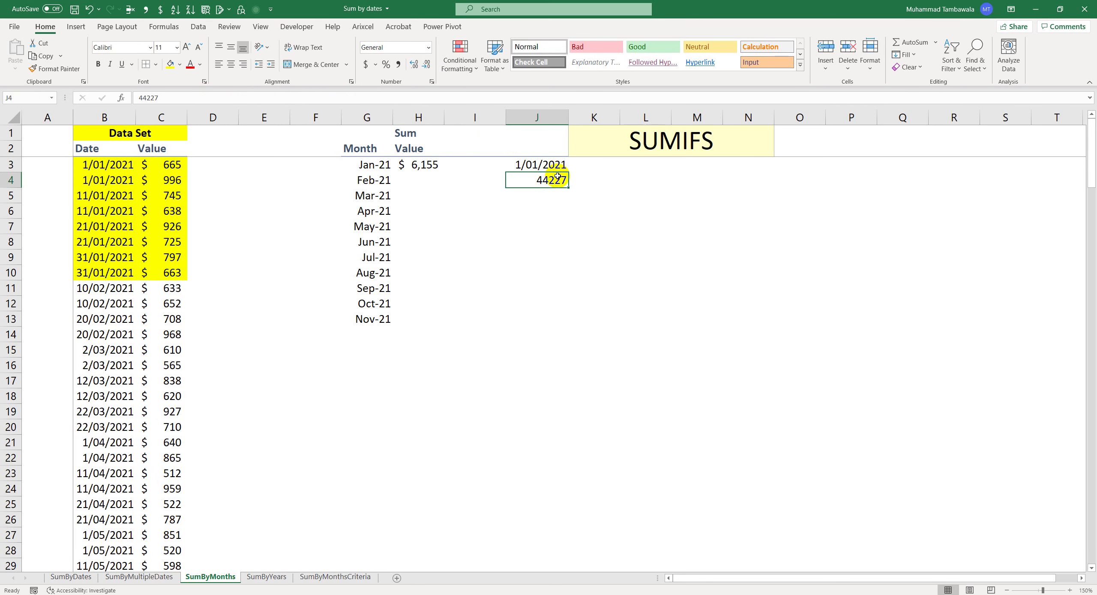
click(428, 48)
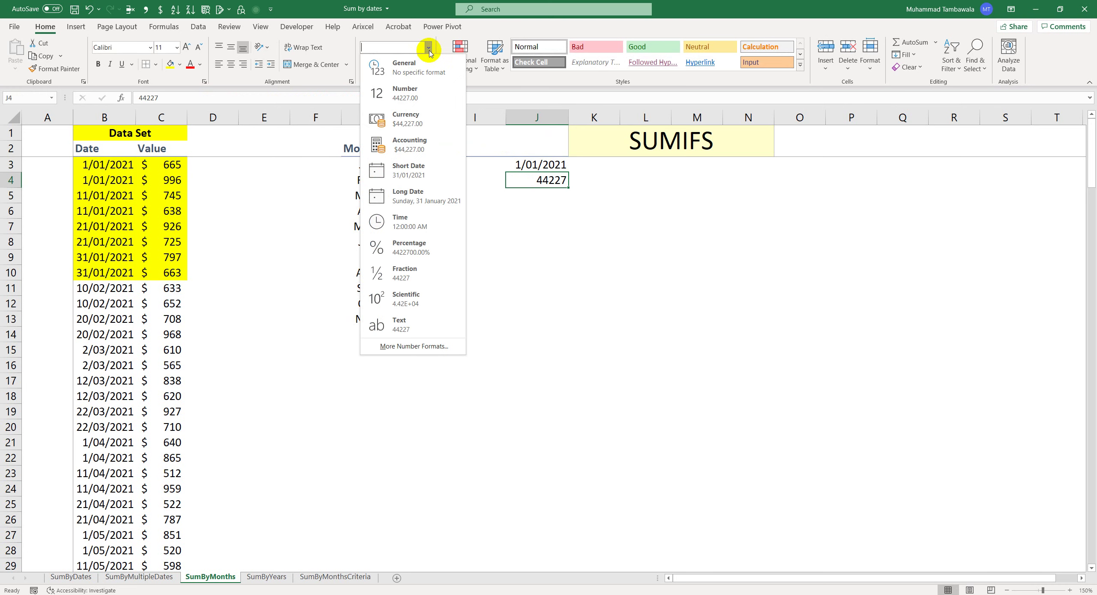
click(448, 168)
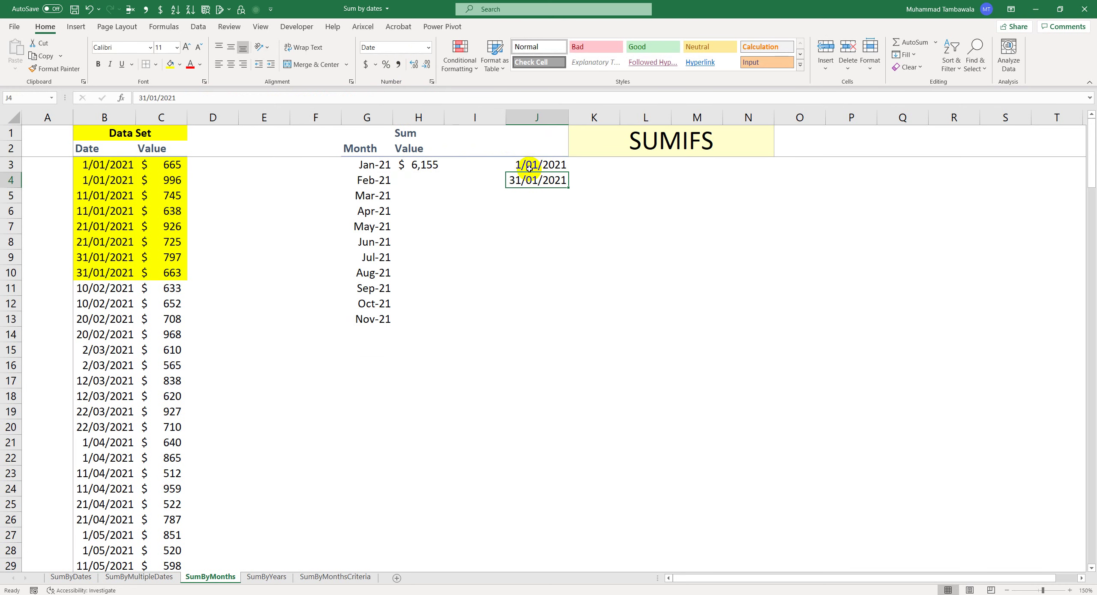
click(426, 165)
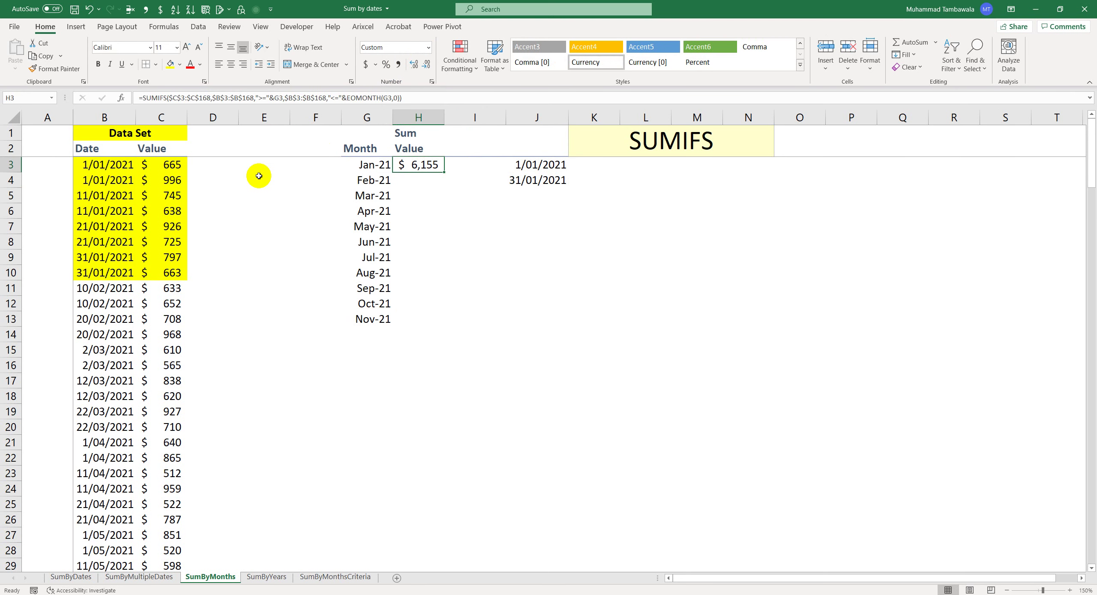
- Examine the &G3 and EOMONTH(G3,0) criteria inside the H3 SUMIFS formula, and leave the formula as it is
key(F2)
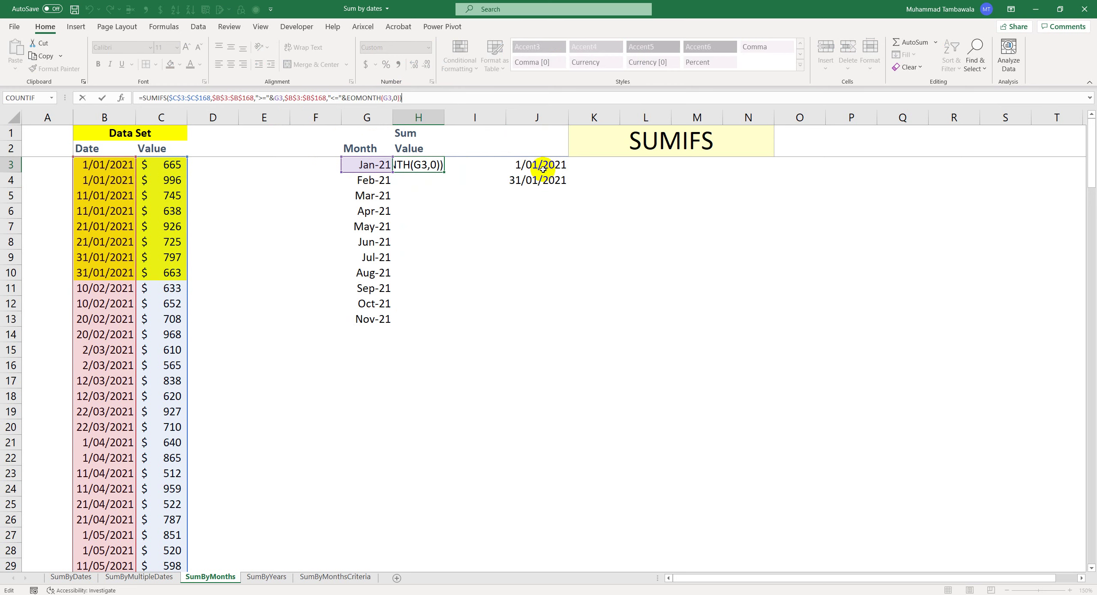
drag(269, 98, 283, 98)
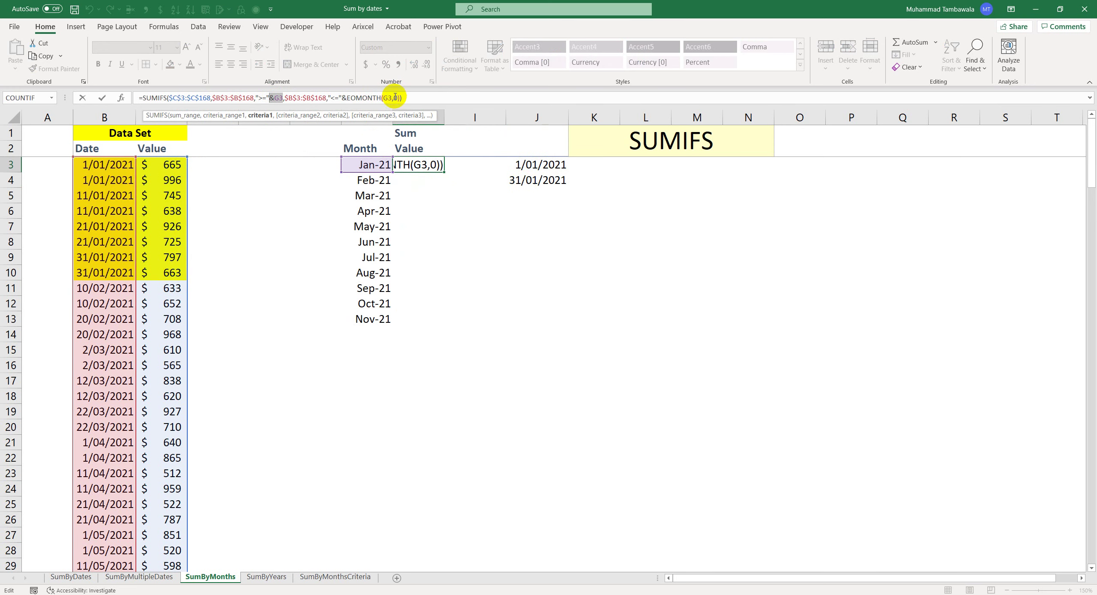
drag(399, 100, 349, 94)
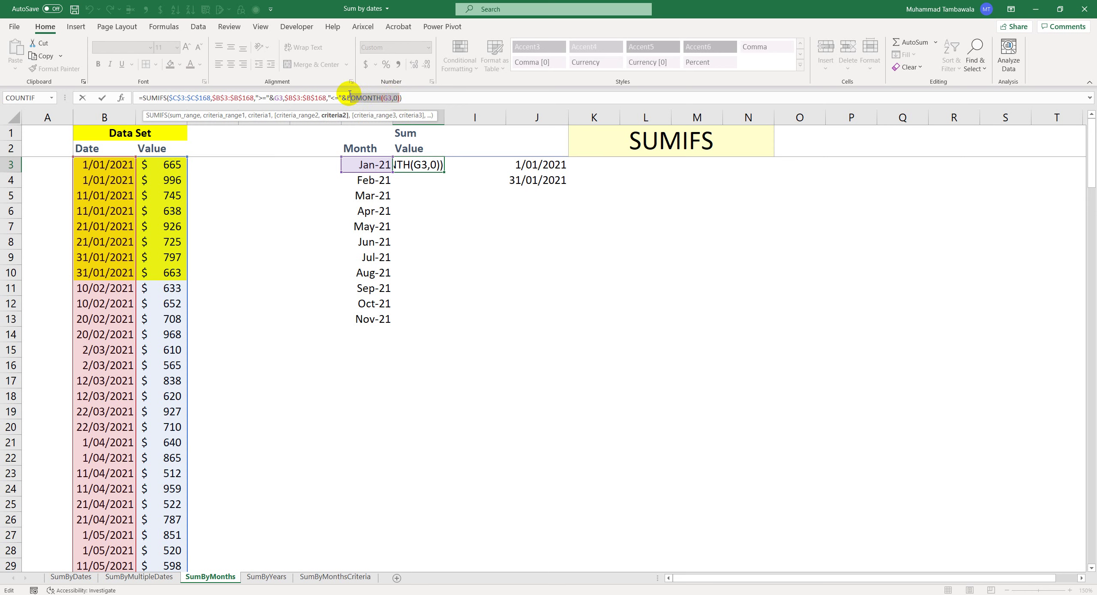
key(Escape)
- Fill the H3 SUMIFS formula down to H13 for all the listed months and select the Mar-21 result in H5
drag(446, 171, 432, 324)
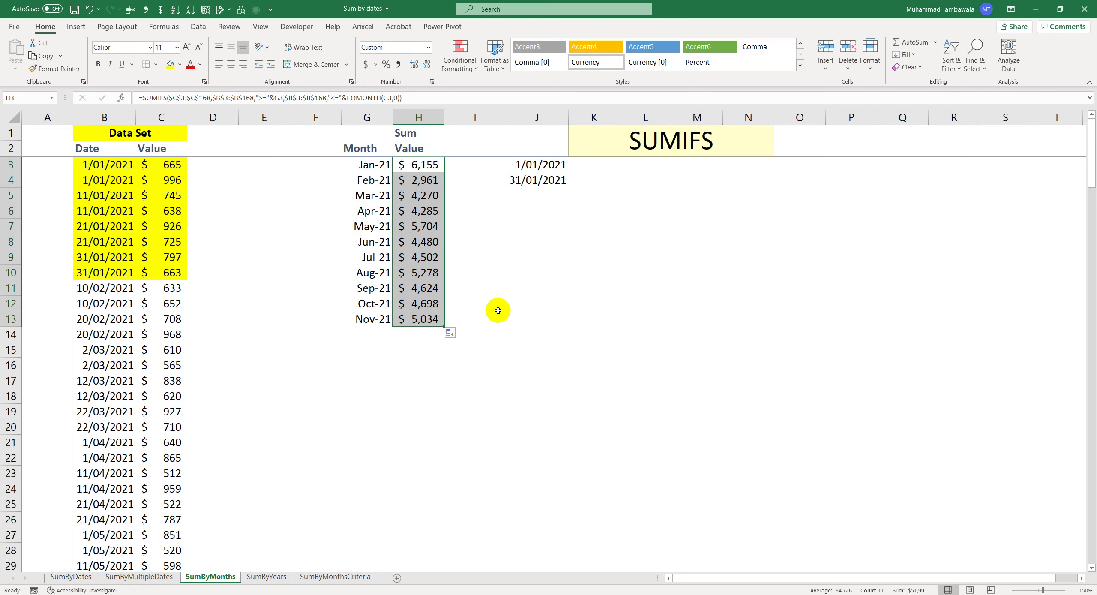
click(431, 211)
click(434, 197)
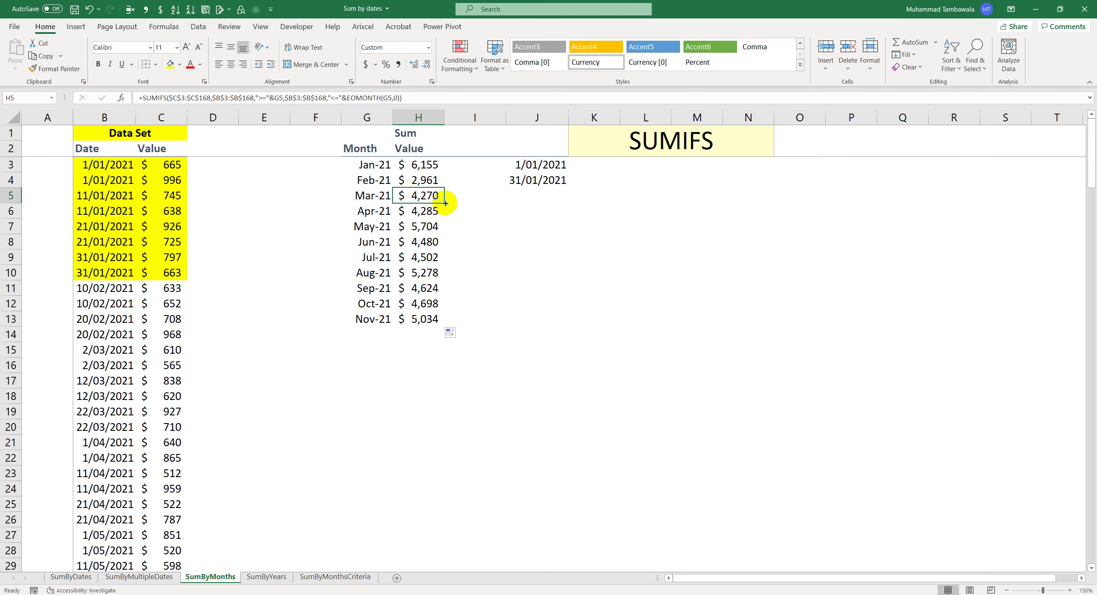
- Highlight the March 2021 rows B15:C20 in yellow and select their values C15:C20 to check the sum
click(170, 347)
key(shift+Down)
key(shift+Down)
key(shift+Down)
key(shift+Down)
key(shift+Down)
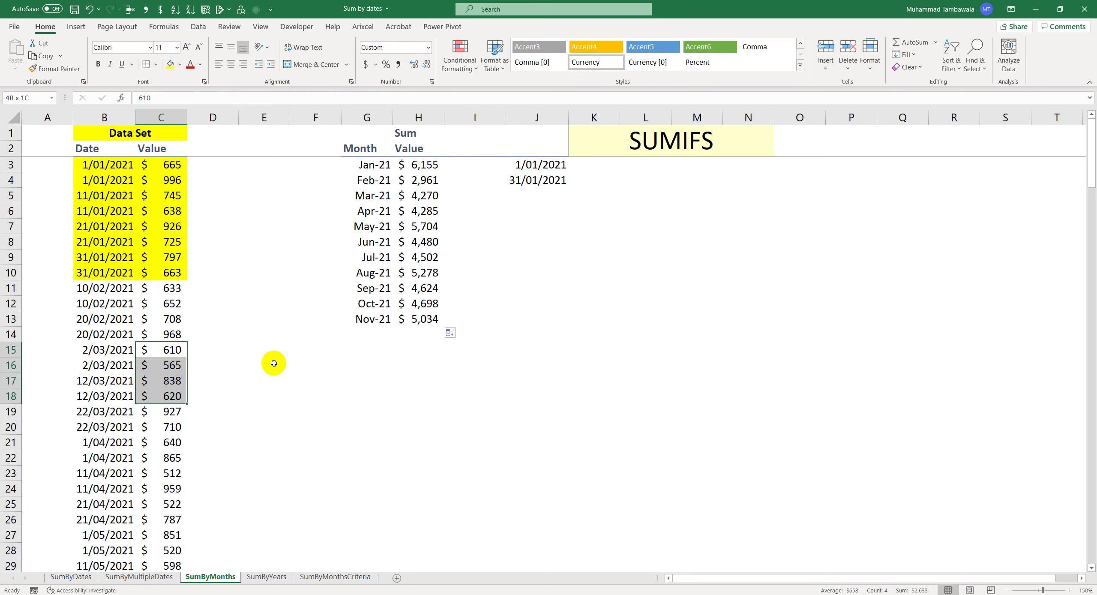
key(shift+Left)
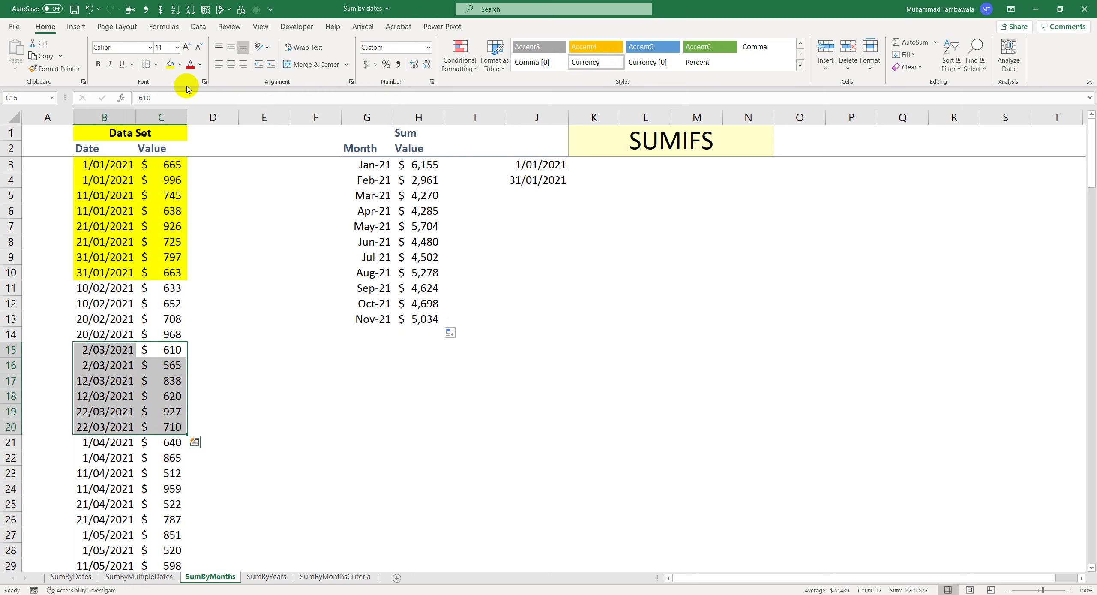
click(179, 65)
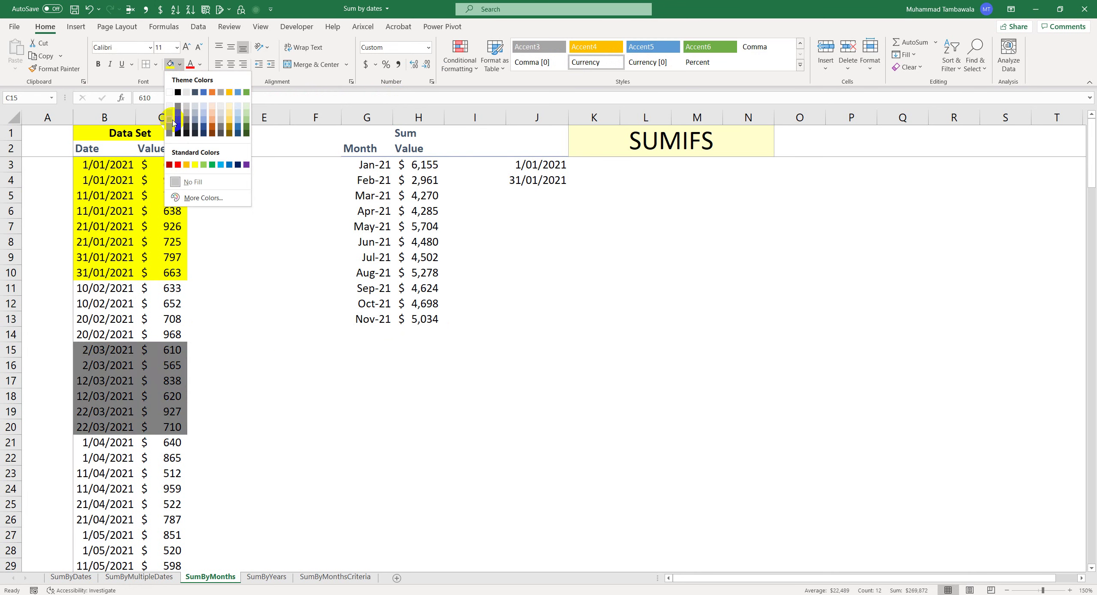
click(195, 164)
click(166, 355)
drag(166, 356, 170, 424)
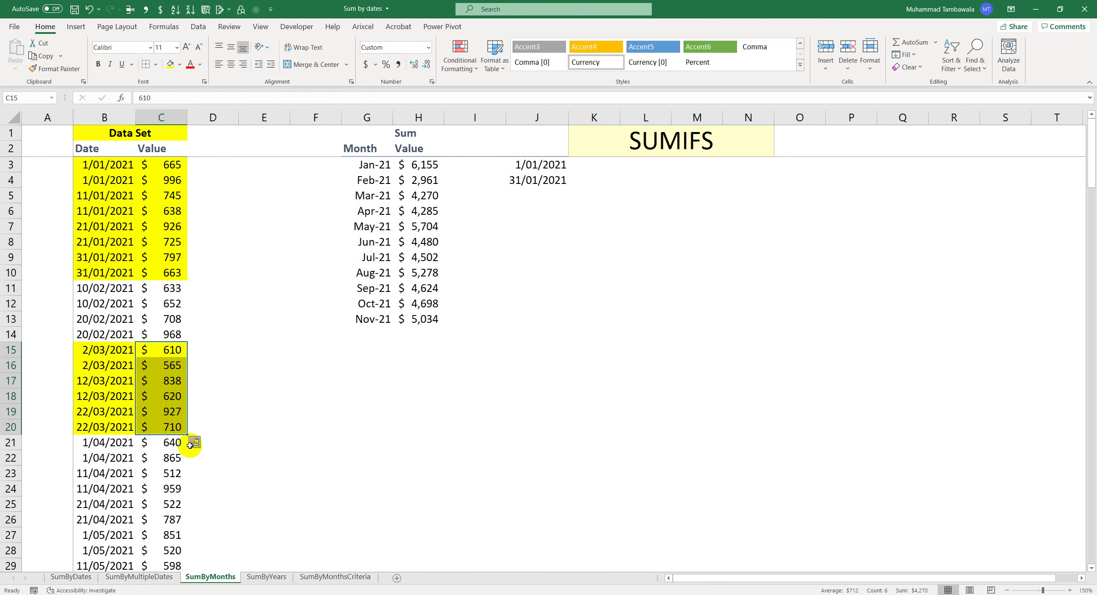
- Change the date in cell B23 to 31/03/2021
click(116, 457)
key(Down)
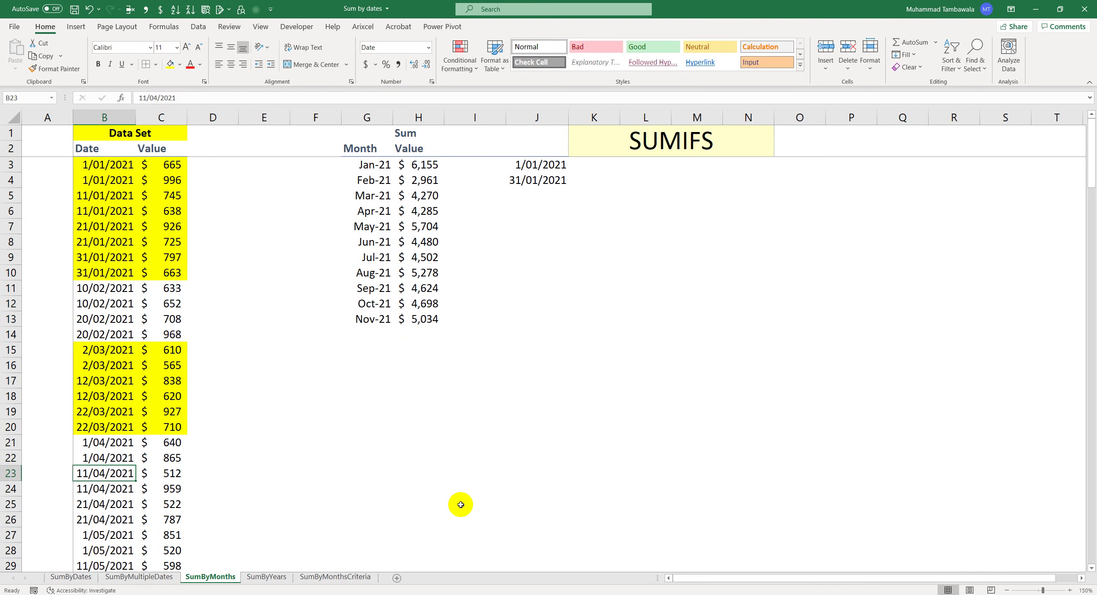
text(318/03)
key(Escape)
text(31/03/2)
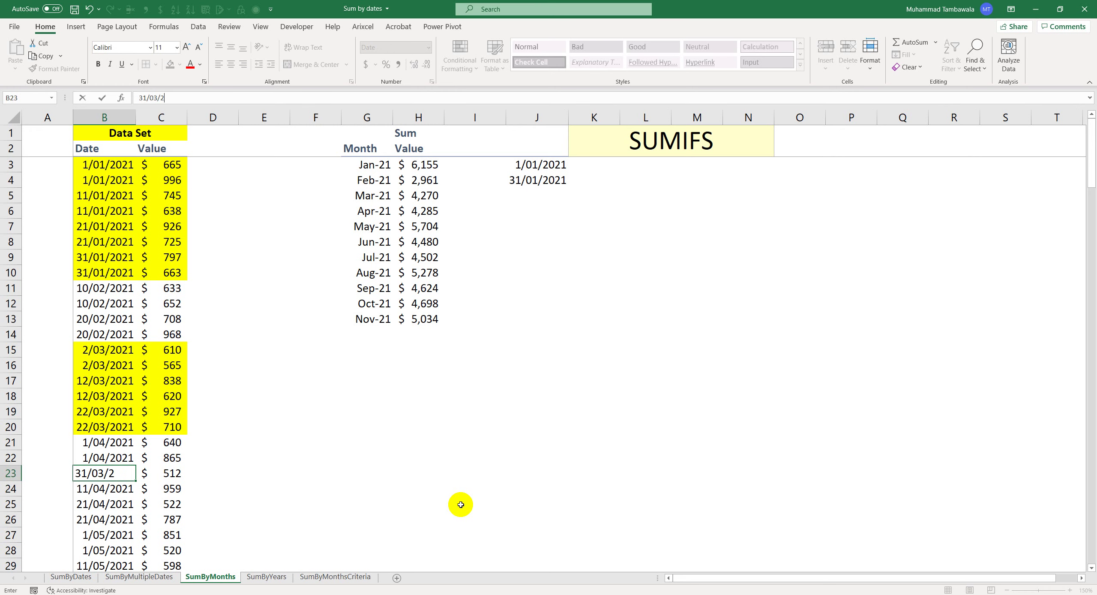
text(021)
key(Tab)
- Highlight B23:C23 in yellow and check the combined sum of C23 and C15:C20 against the March result in H5
key(shift+Left)
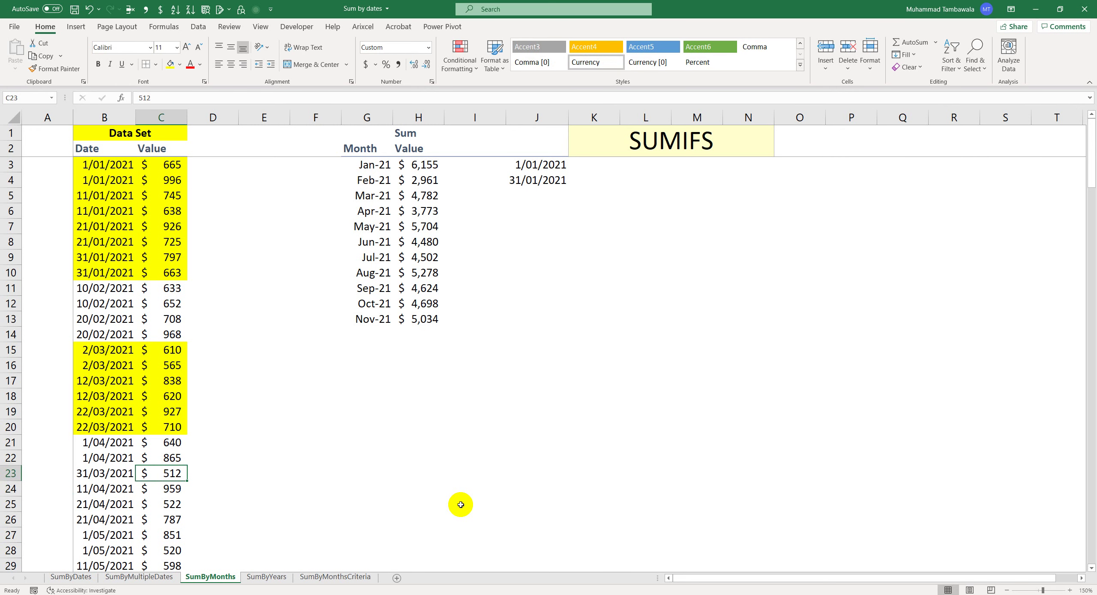
click(170, 64)
click(171, 472)
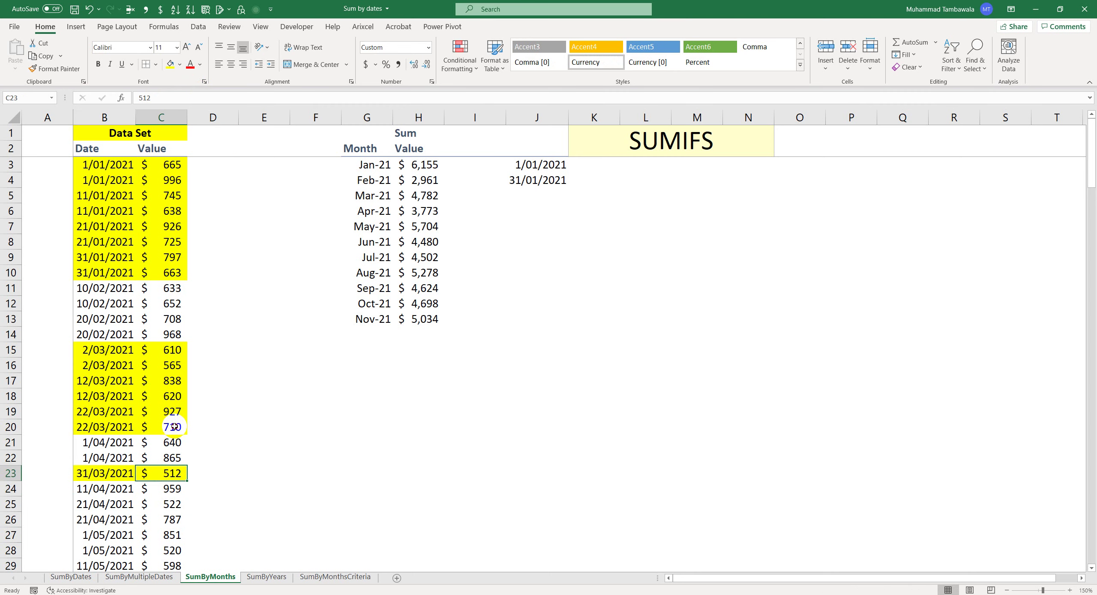
drag(174, 426, 173, 350)
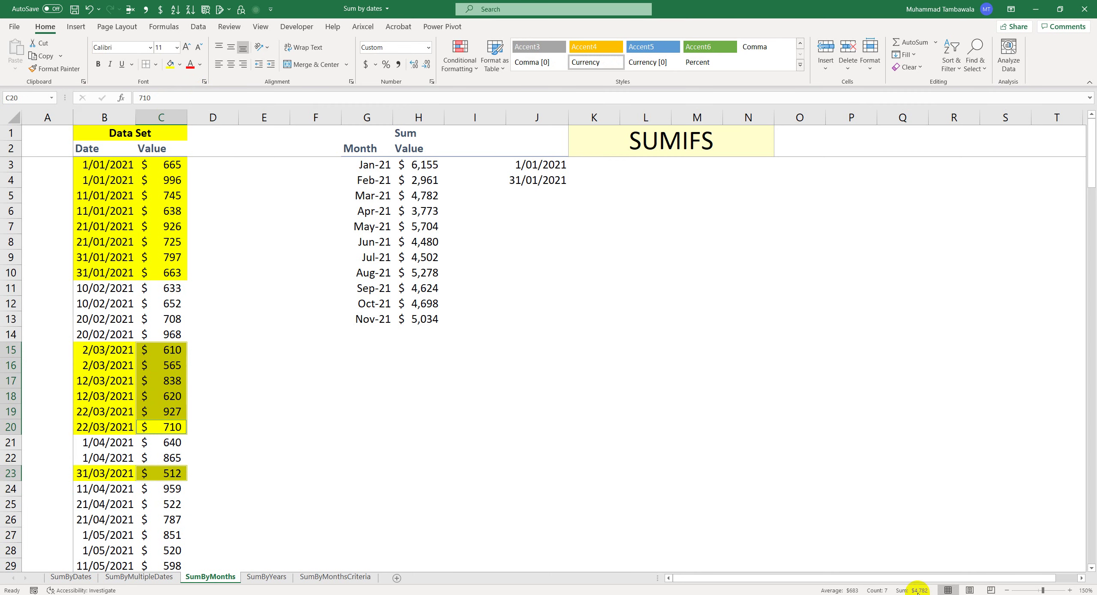
click(433, 195)
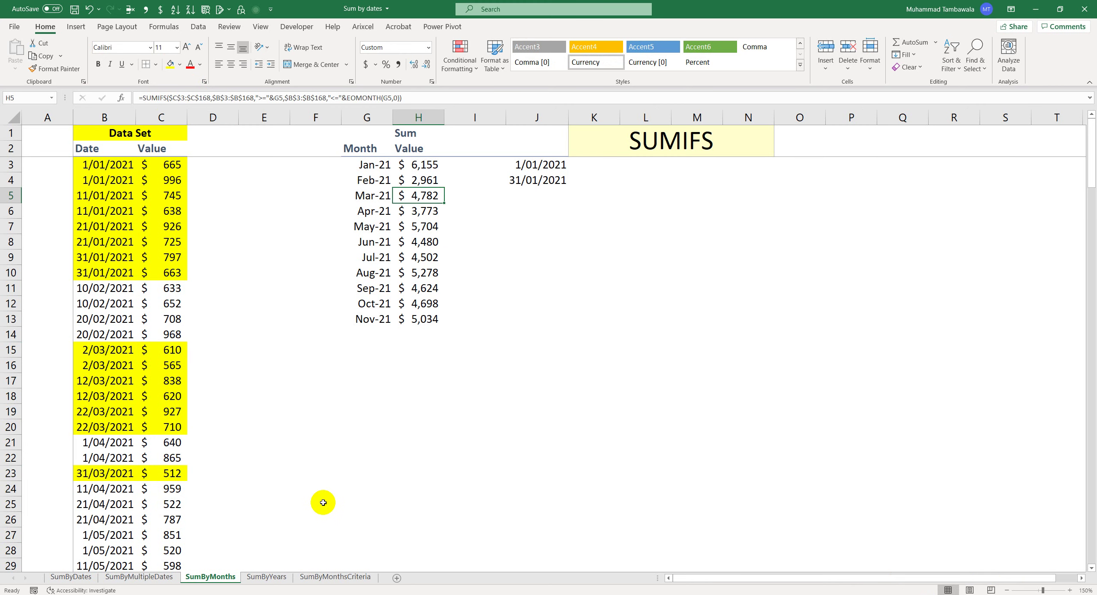
- On the SumByYears sheet, add a helper column heading with Helper in A1 and Year in A2
click(268, 577)
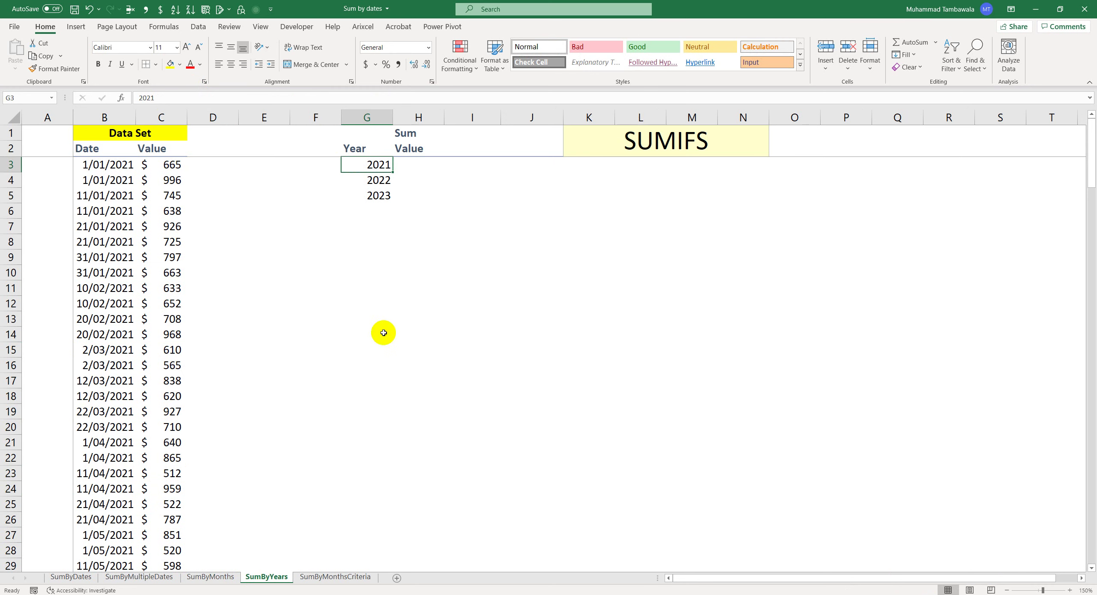
click(405, 305)
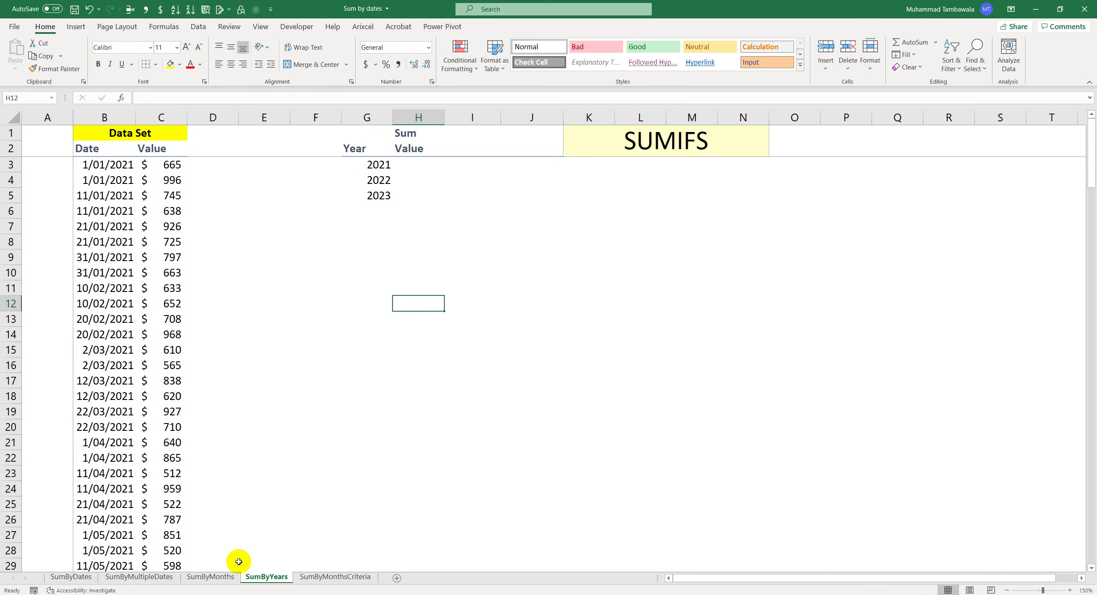
click(213, 577)
click(264, 576)
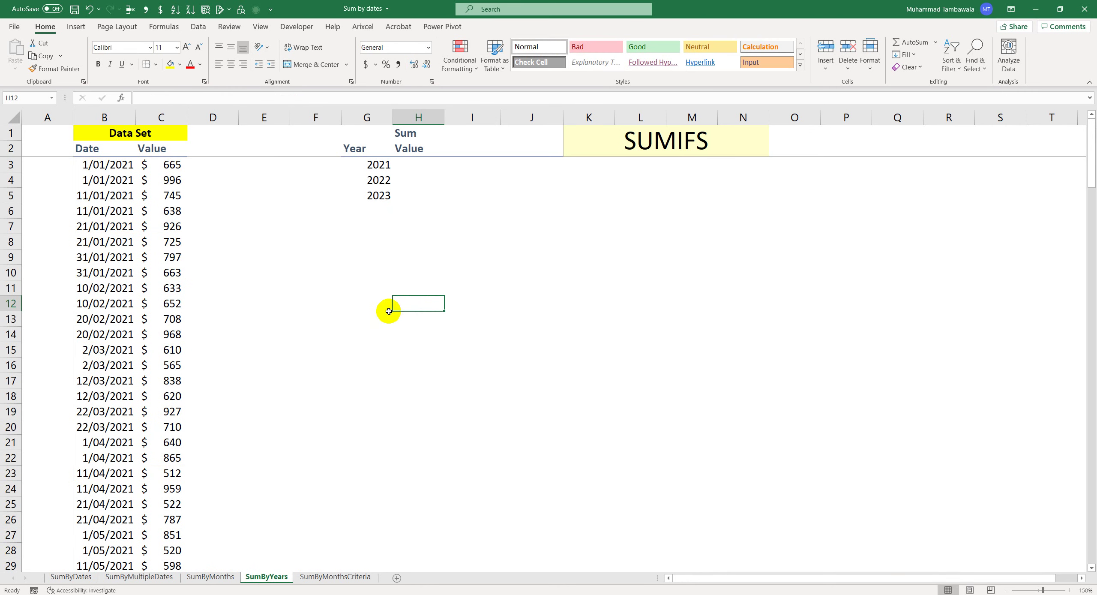
click(48, 148)
key(Up)
text(Helpe)
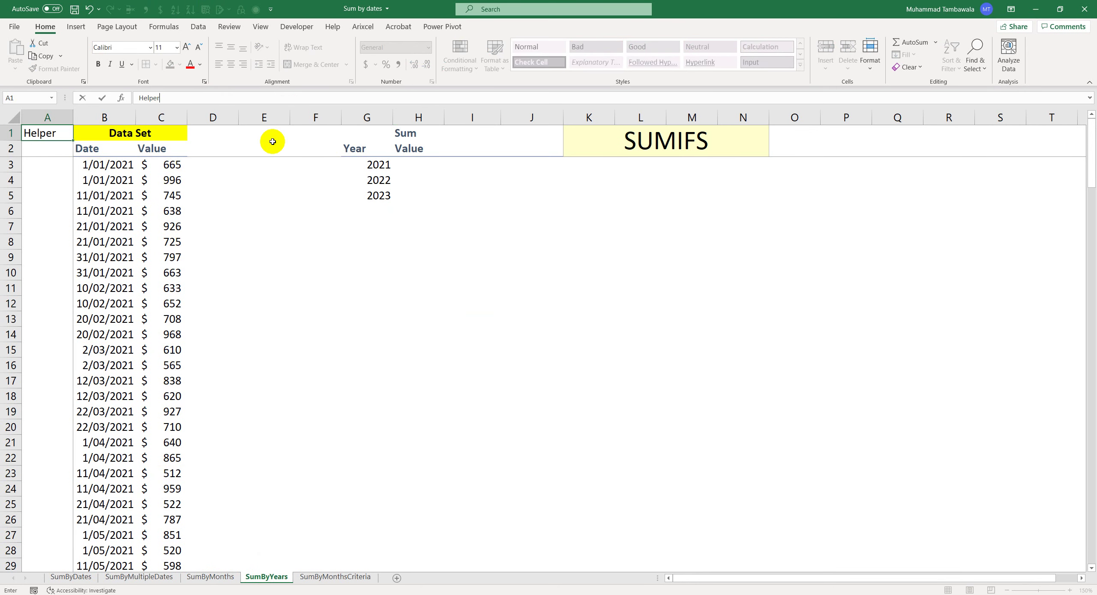
text(r)
key(Return)
text(Y)
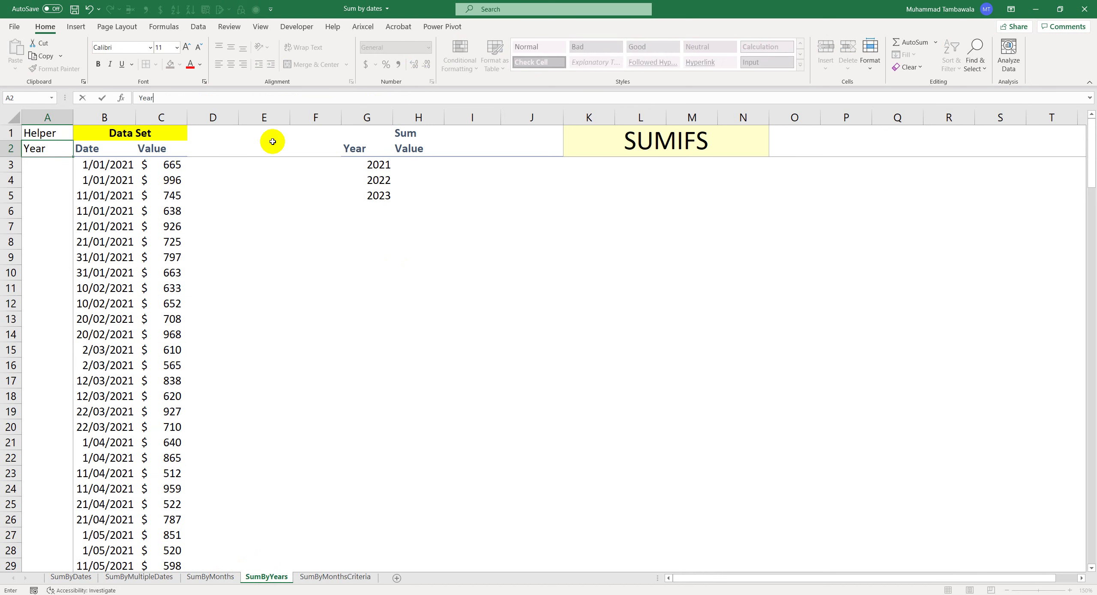
key(Return)
- Enter =YEAR(B3) in cell A3 and fill it down the helper column alongside the data set
text(=)
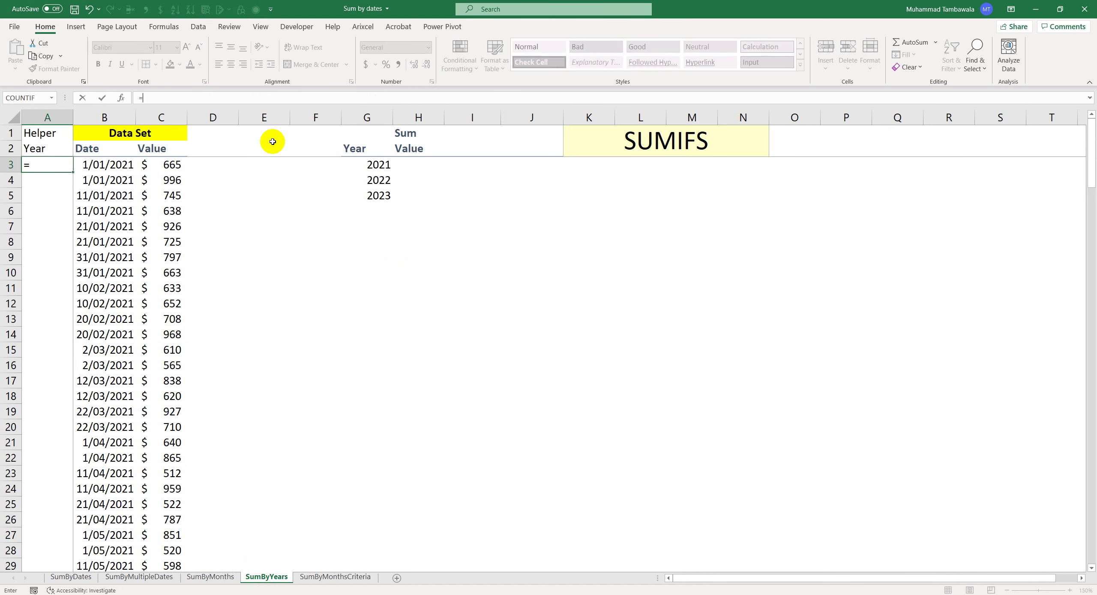
text(yea)
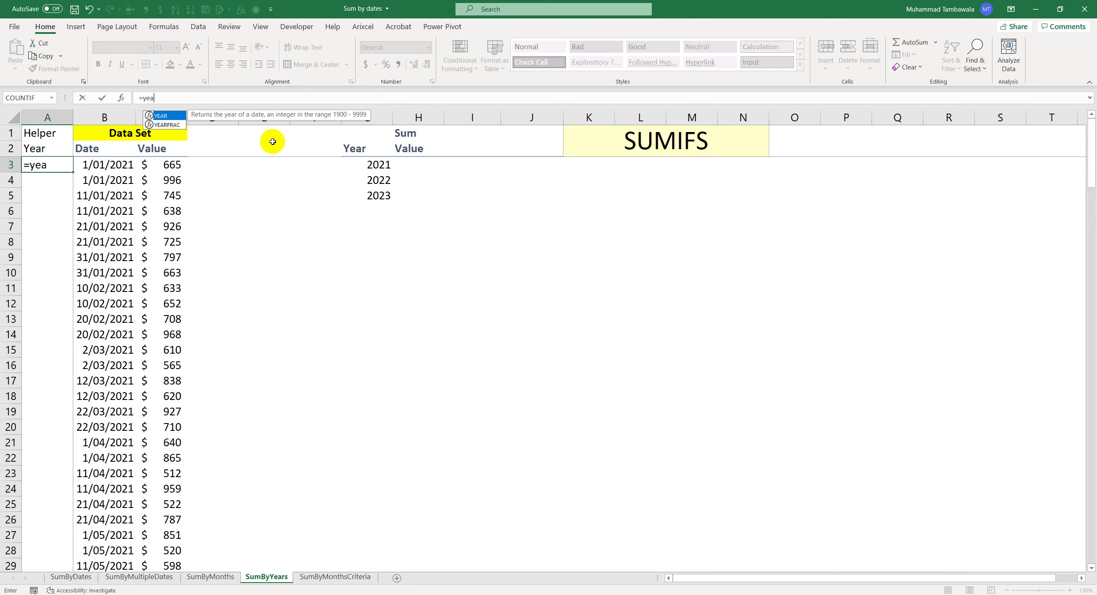
key(Tab)
key(Right)
text())
key(ctrl+Return)
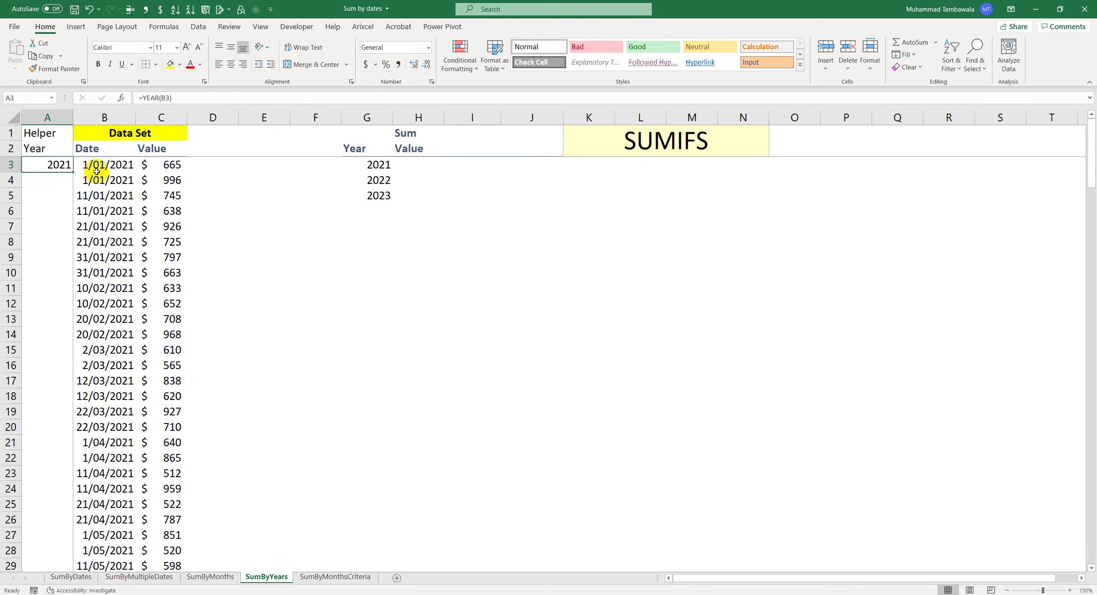
double_click(74, 172)
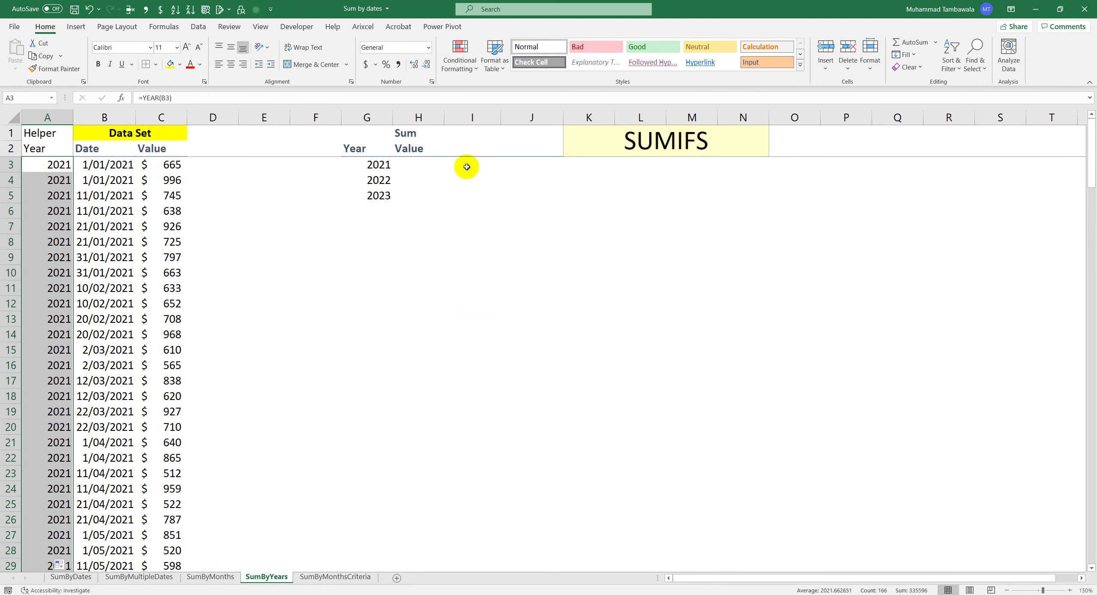
- Copy the SUMIFS formula from H3 of the SumByDates sheet into H3 of the SumByYears sheet
click(429, 165)
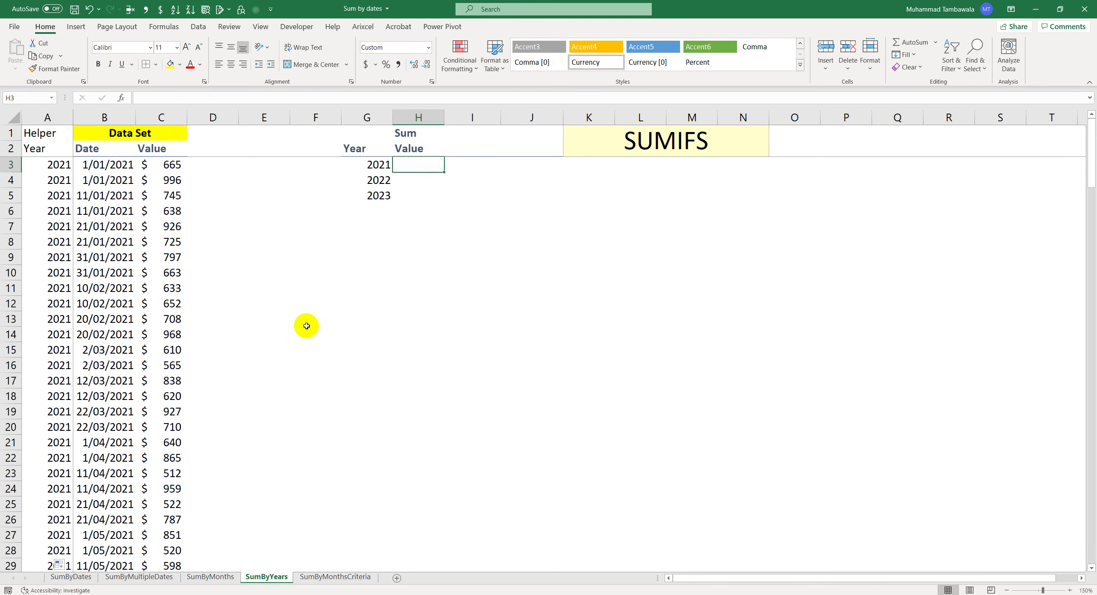
click(71, 576)
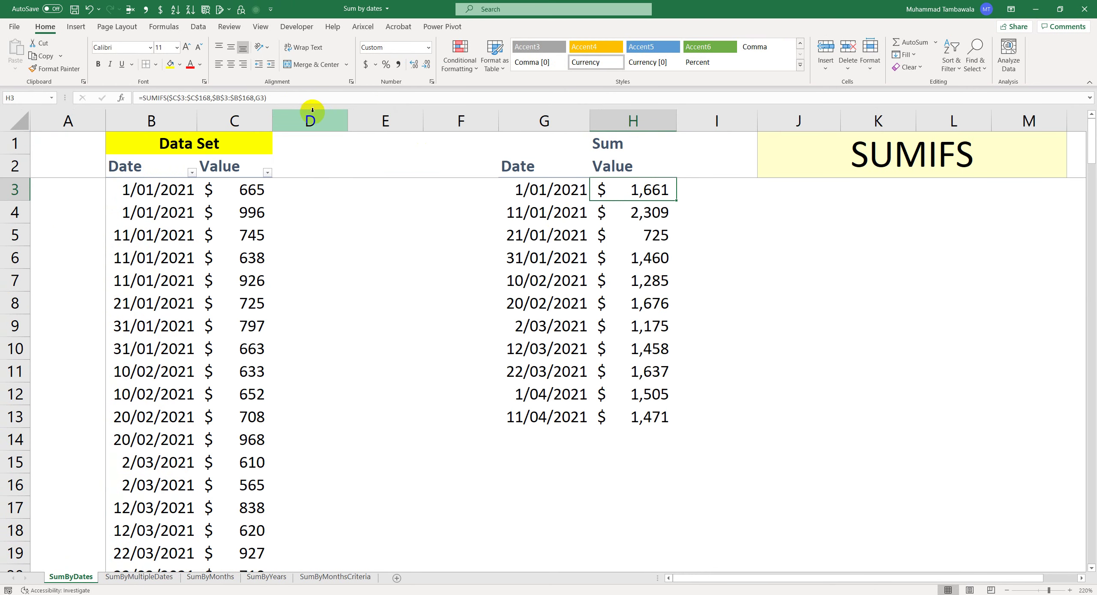
key(ctrl+c)
click(257, 578)
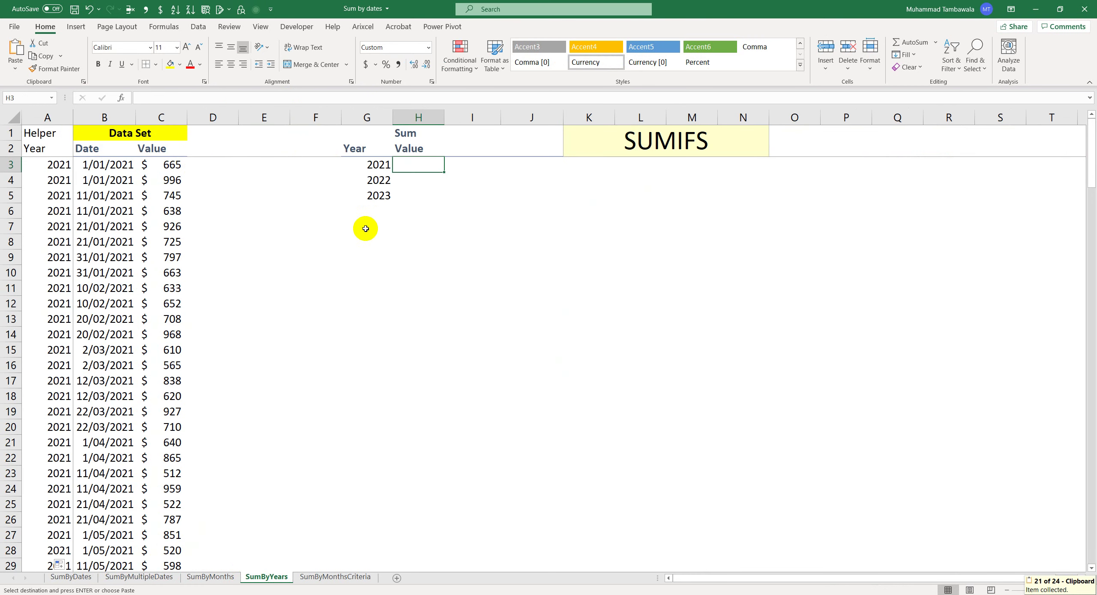
key(Return)
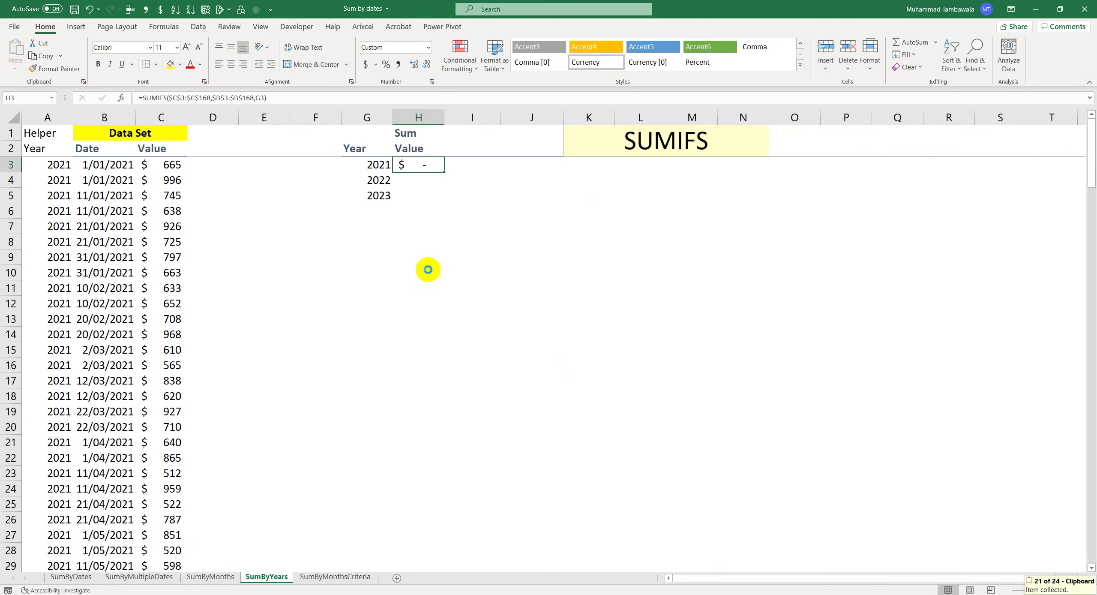
- Change the criteria range in the H3 SUMIFS formula to the helper column $A$3:$A$168
scroll(428, 269, up, 2)
key(F2)
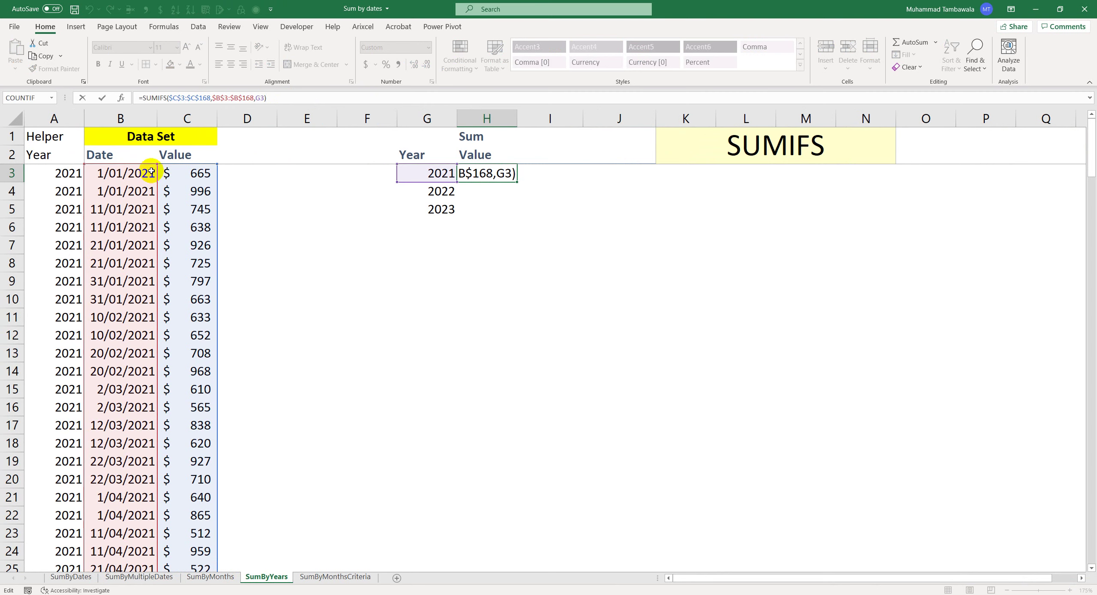
click(180, 98)
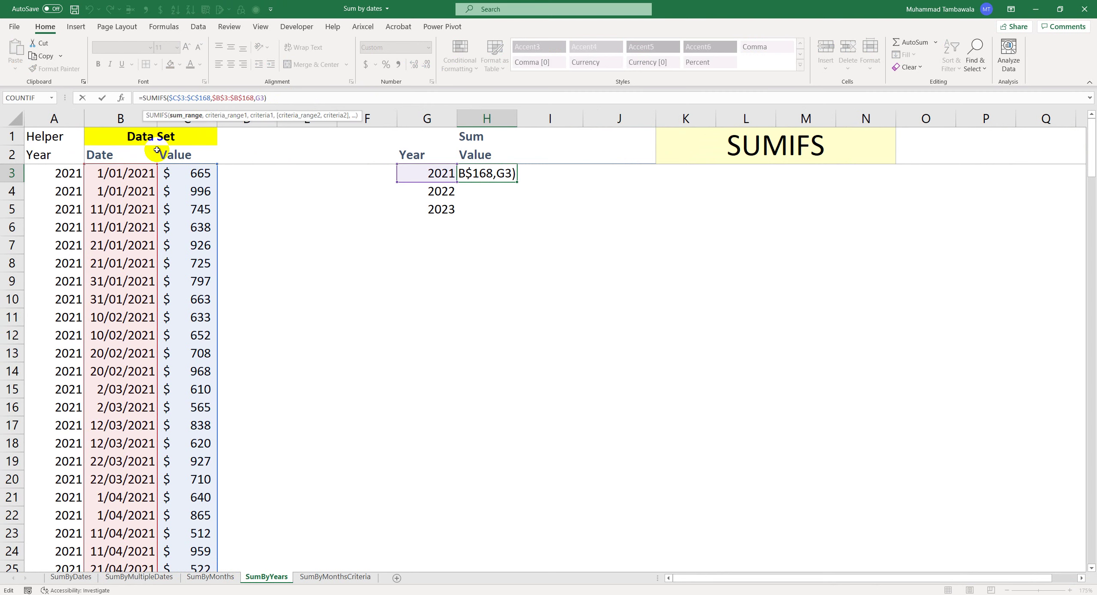
click(219, 97)
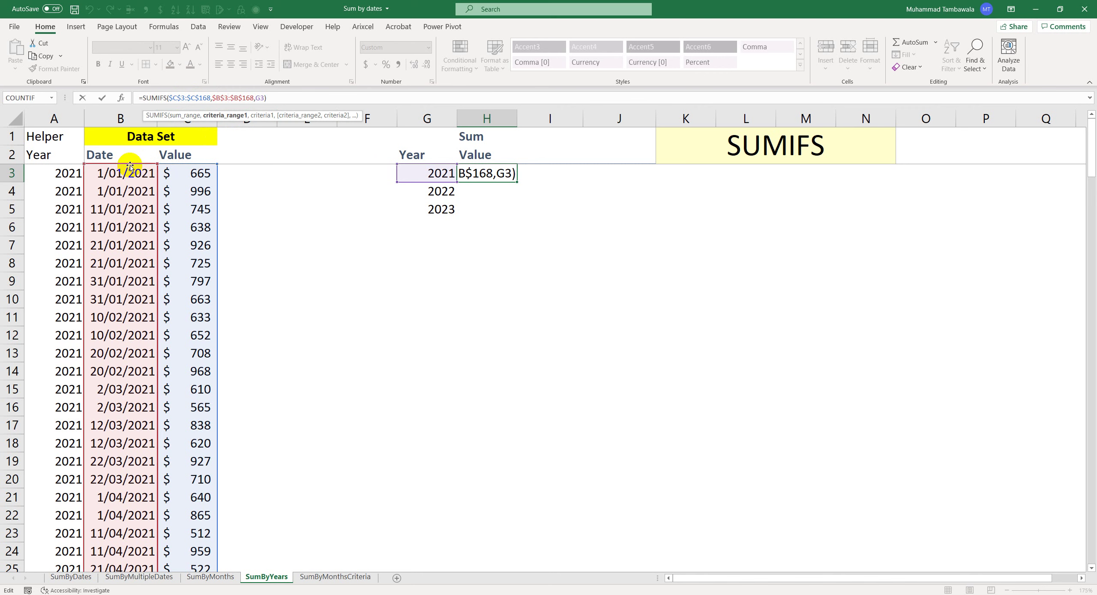
drag(130, 168, 75, 172)
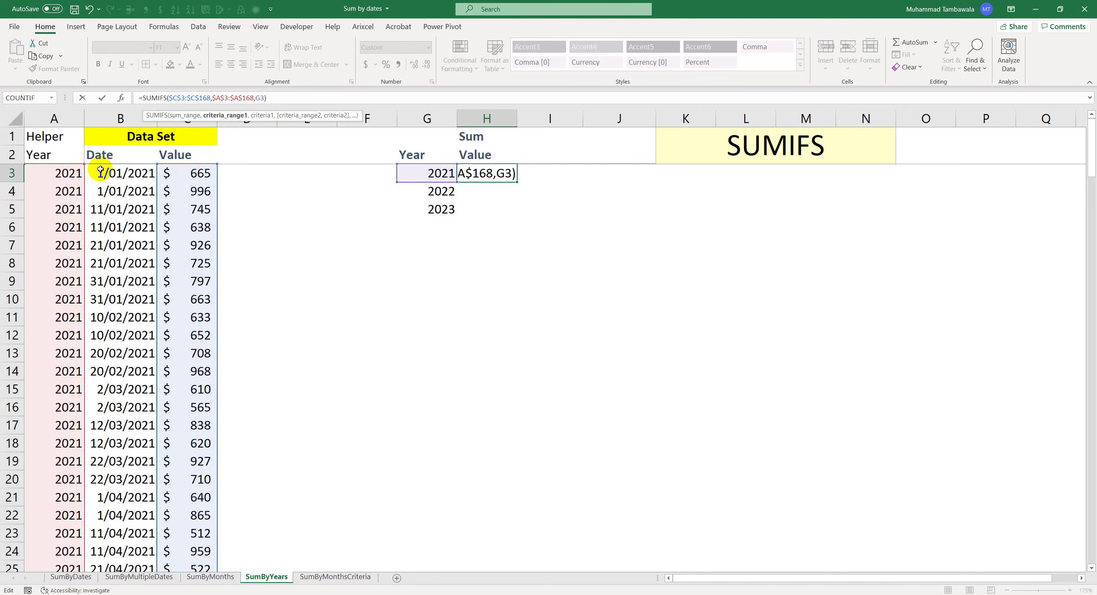
key(Return)
- Fill the H3 SUMIFS formula down to H5 for the years 2022 and 2023, and return to H3
key(Up)
key(shift+Down)
key(shift+Down)
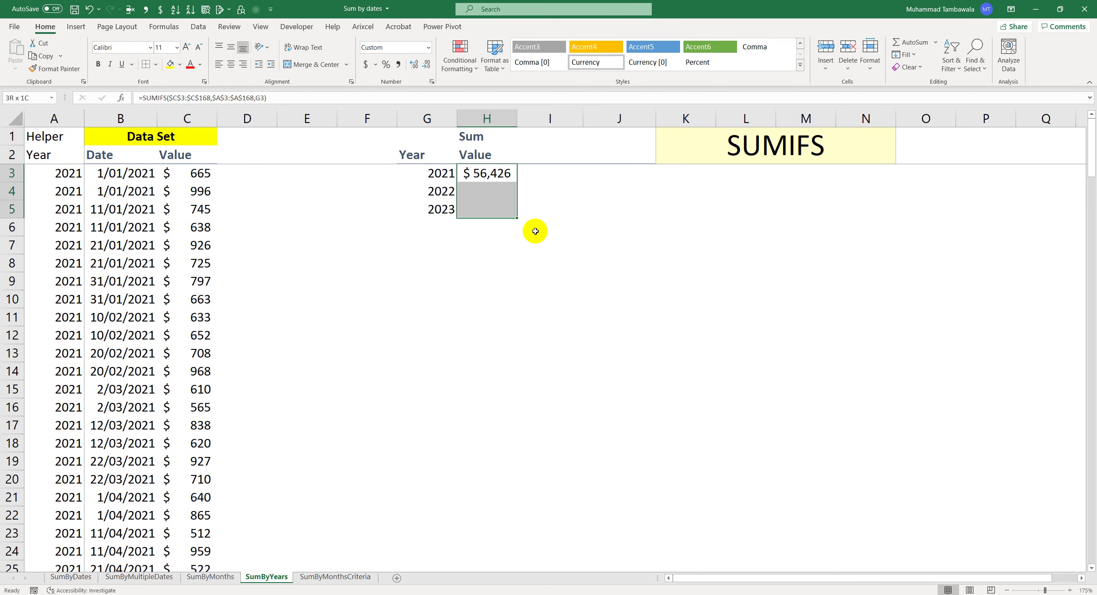
key(ctrl+d)
key(shift+Up)
key(shift+Up)
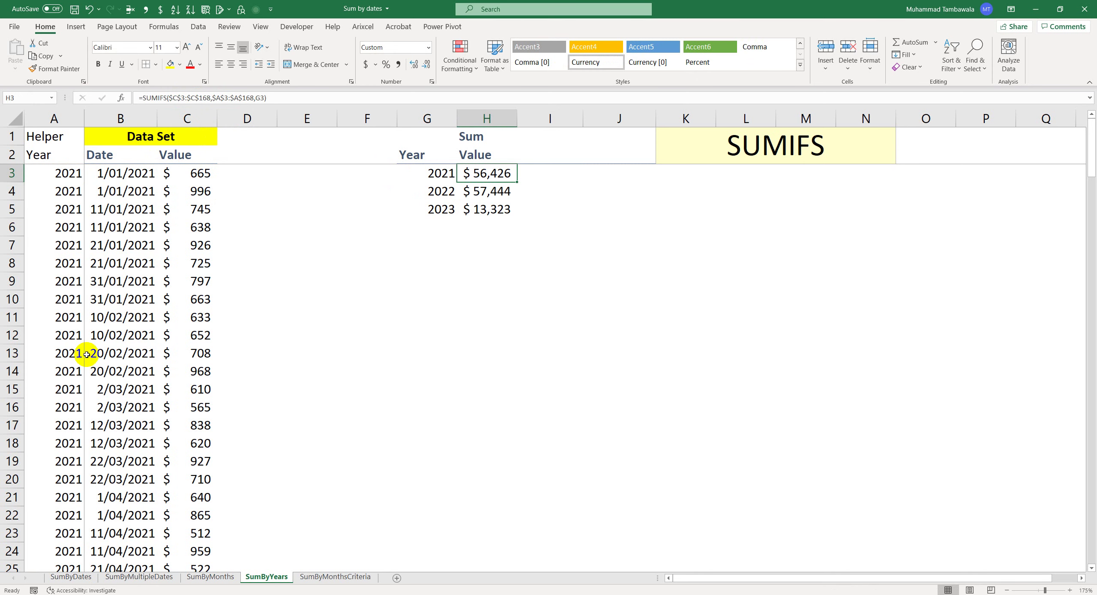
- Check the 2021 total by selecting the 2021 values from C76 up to the top of the column, then return to H3
scroll(98, 484, down, 4)
scroll(99, 486, down, 15)
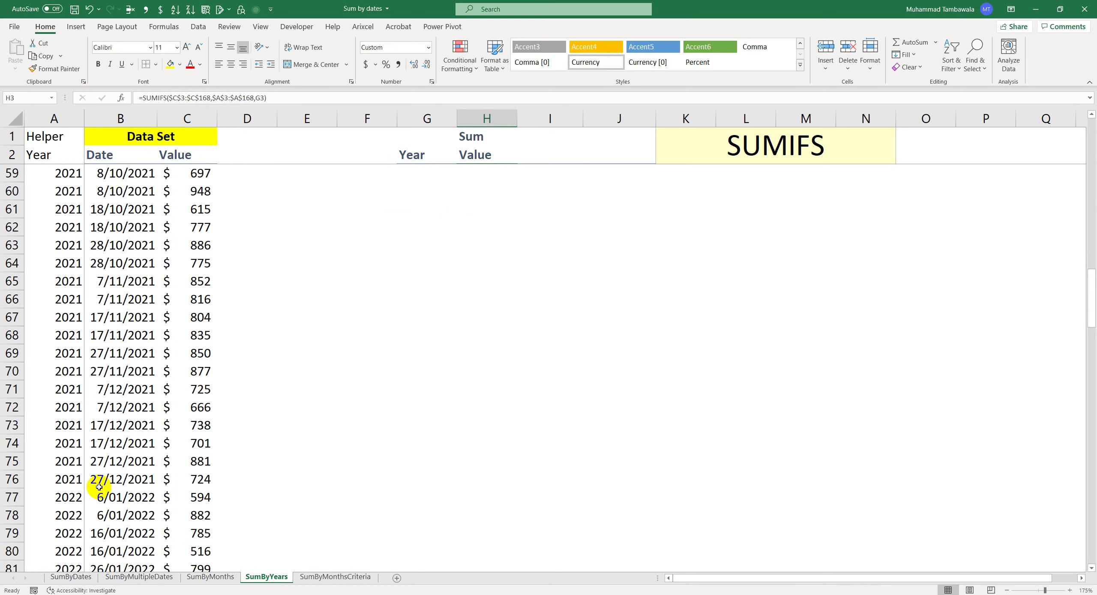
click(104, 441)
key(Down)
key(Down)
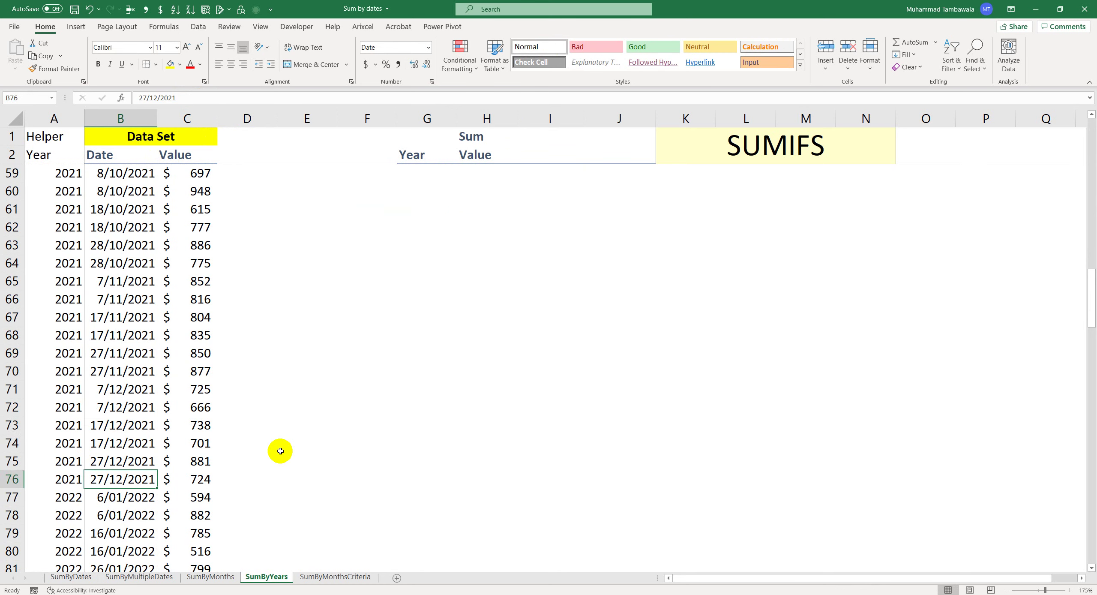
key(Right)
key(ctrl+shift+Up)
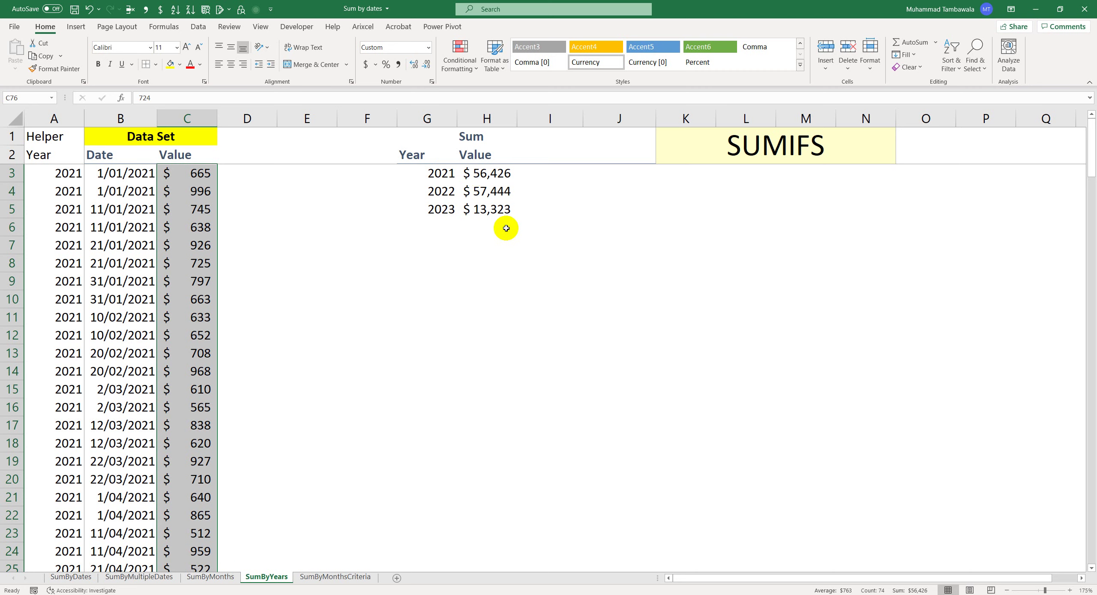
click(489, 173)
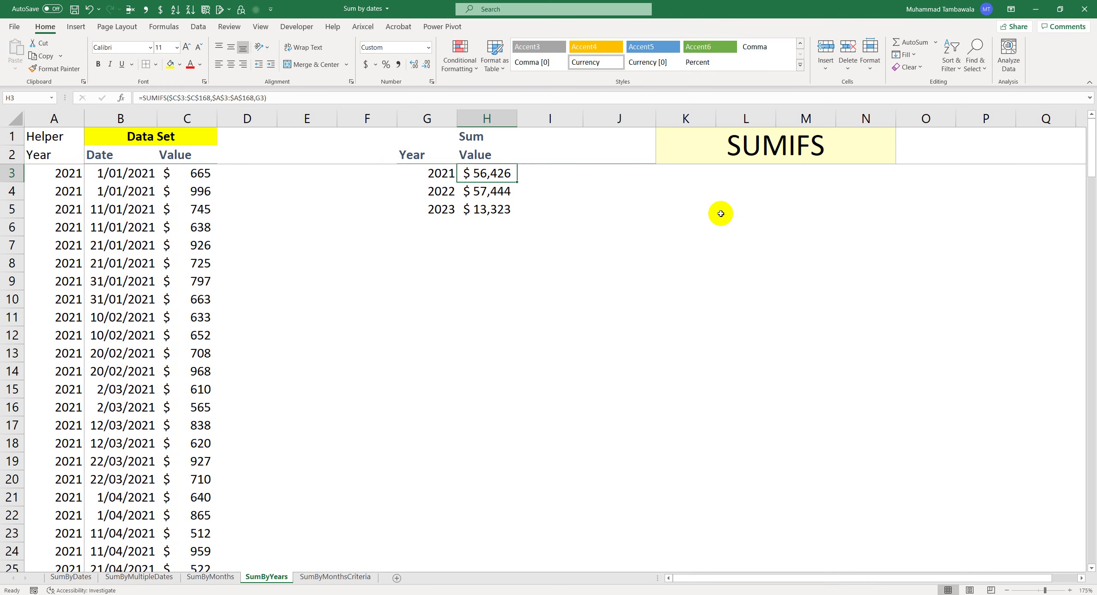
- Clear the helper year column, including its heading, from column A of the SumByYears sheet and return to H3
click(65, 130)
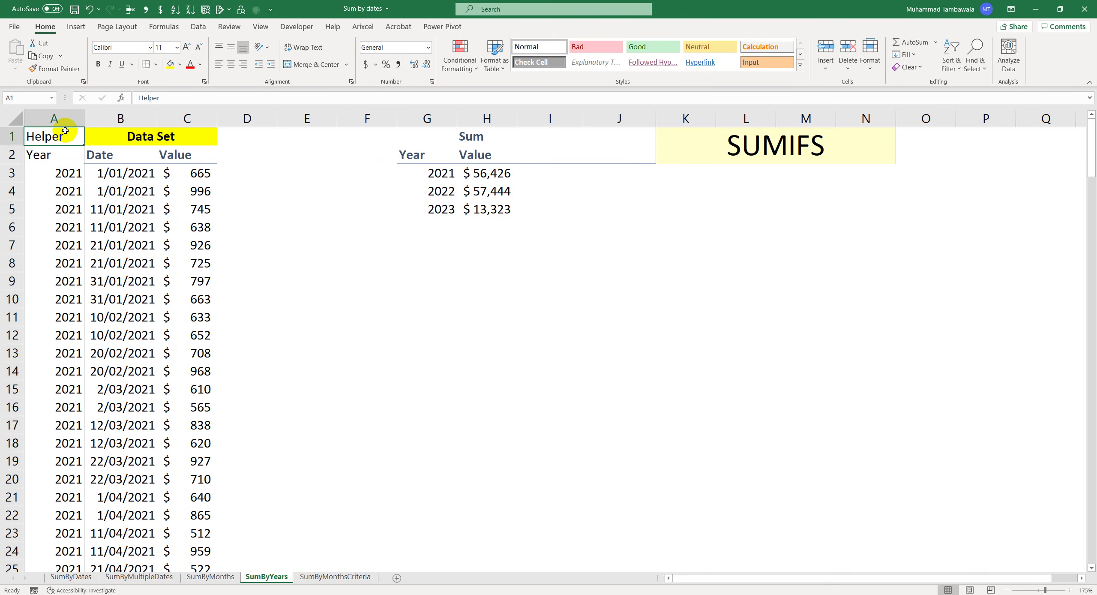
key(ctrl+shift+Down)
key(Delete)
key(ctrl+Up)
key(Down)
key(Down)
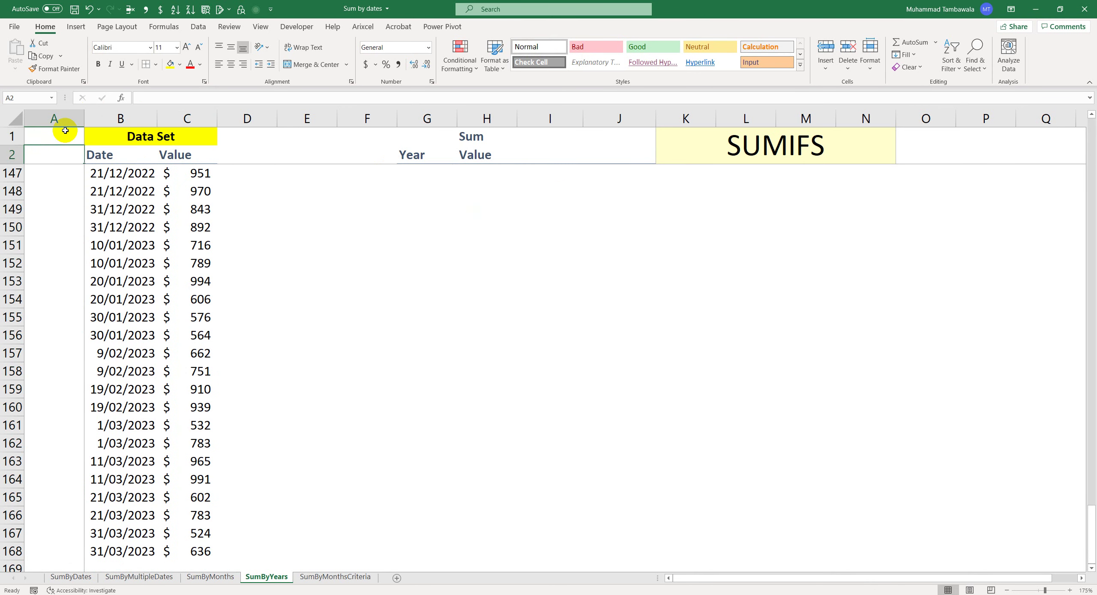
key(Right)
key(Right)
key(Right)
key(Right)
key(Right)
key(Right)
key(Right)
key(Right)
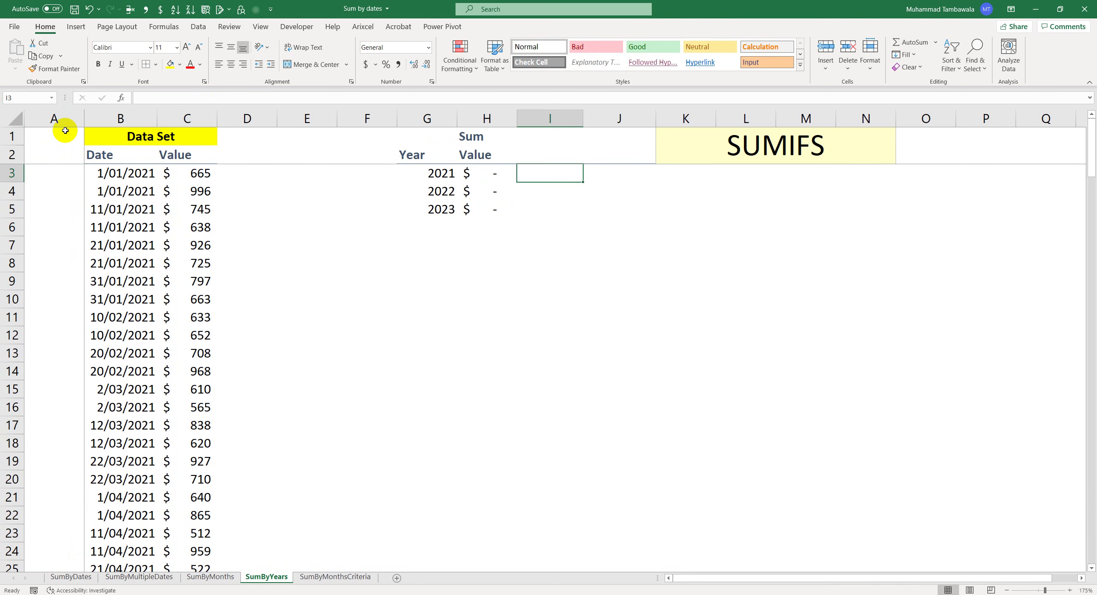
key(Left)
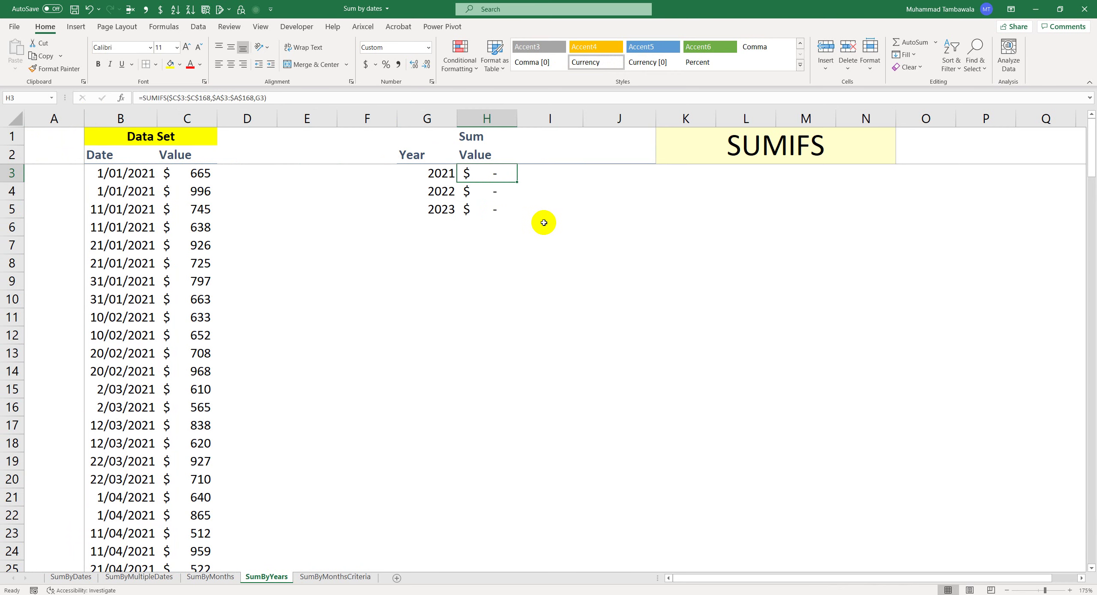
click(167, 576)
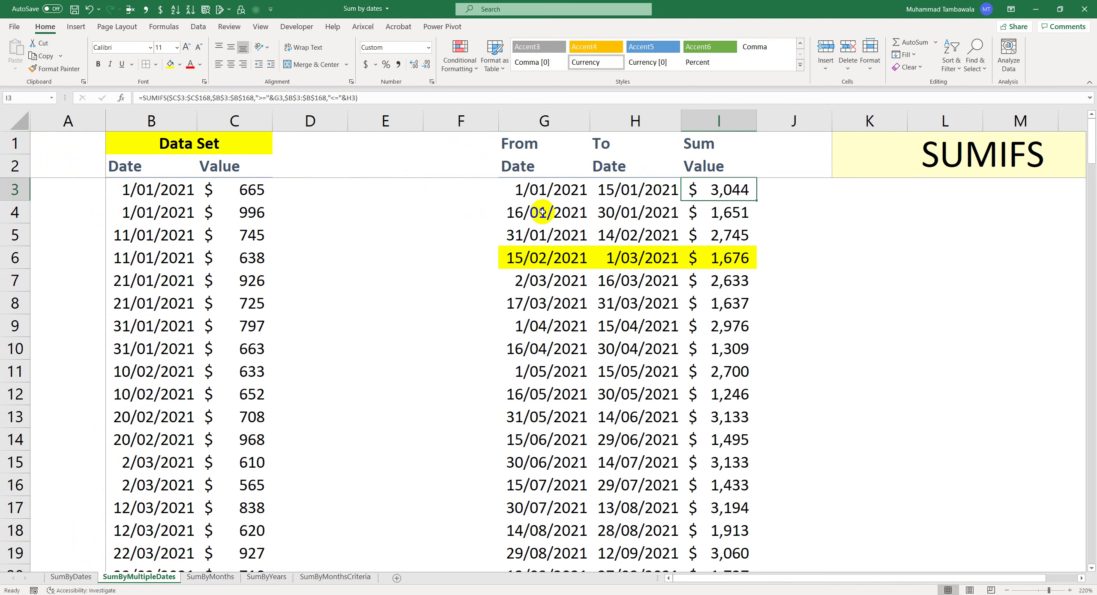
click(537, 148)
drag(595, 159, 615, 170)
key(ctrl+c)
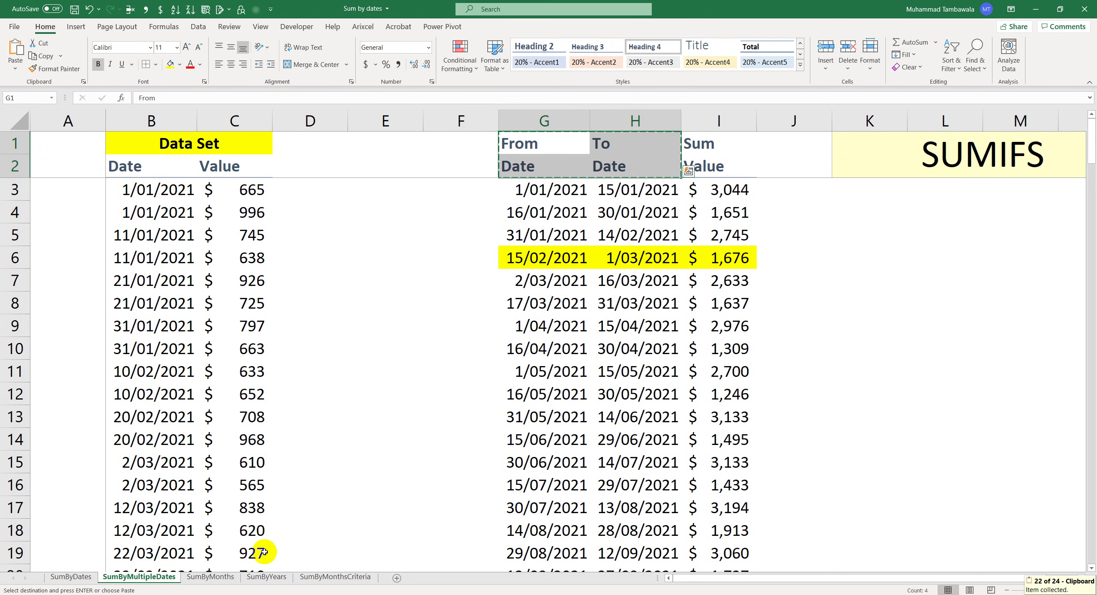
click(263, 577)
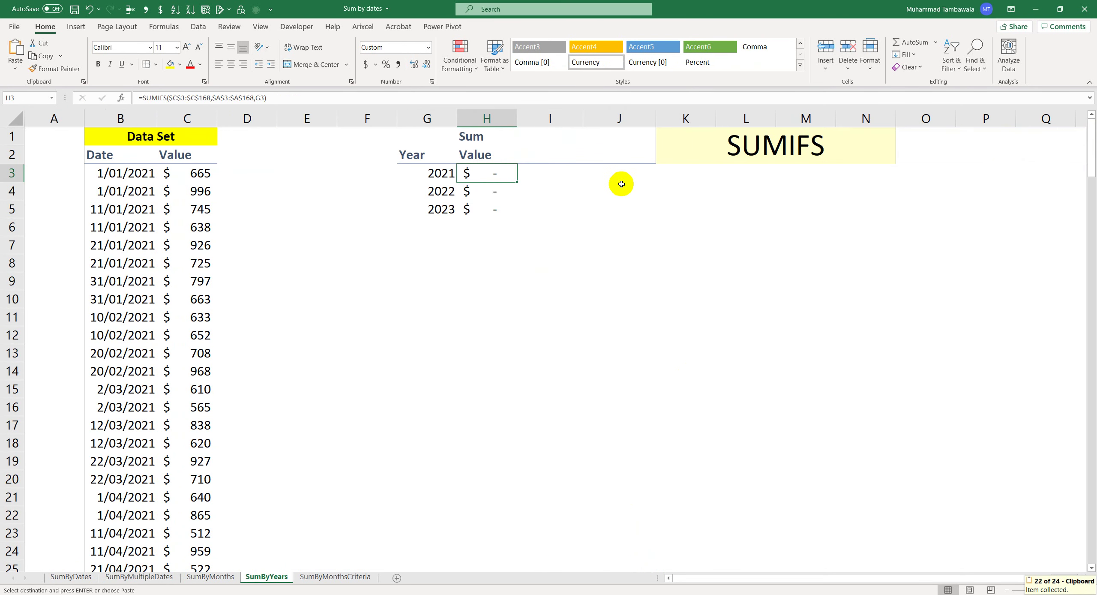
key(Escape)
- Insert three new columns at column J of the SumByYears sheet, before the SUMIFS title
click(638, 128)
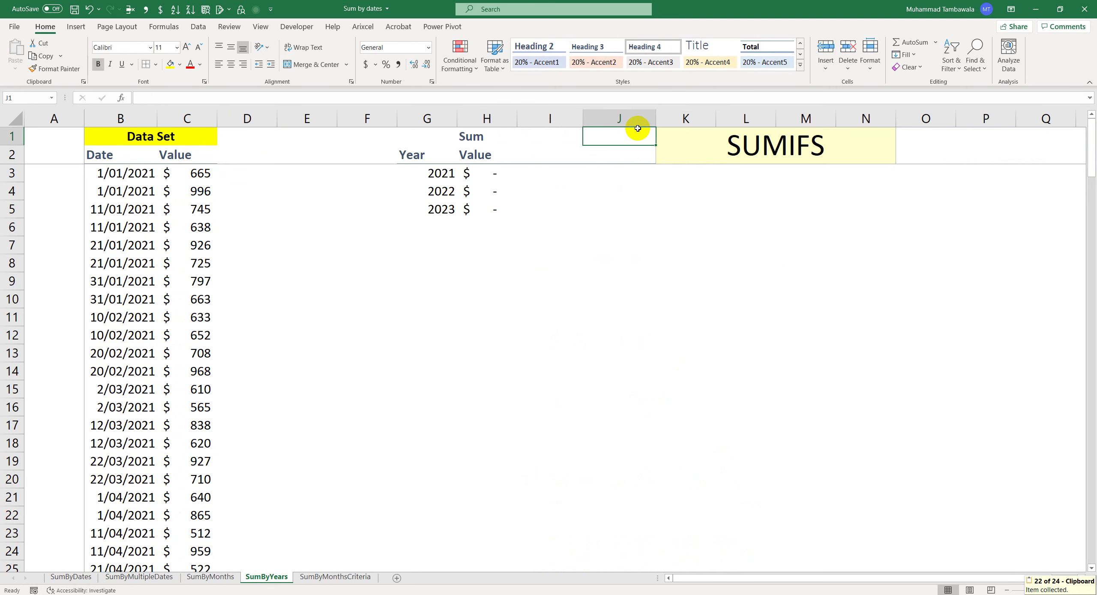
click(638, 120)
key(ctrl+shift+plus)
key(ctrl+shift+plus)
key(ctrl+shift+plus)
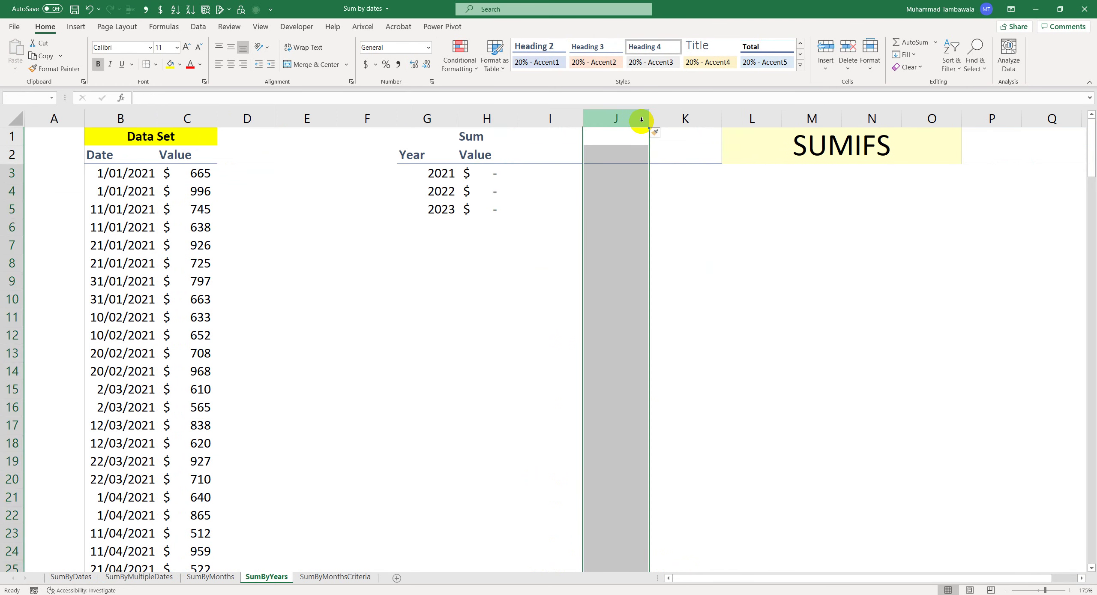
click(717, 228)
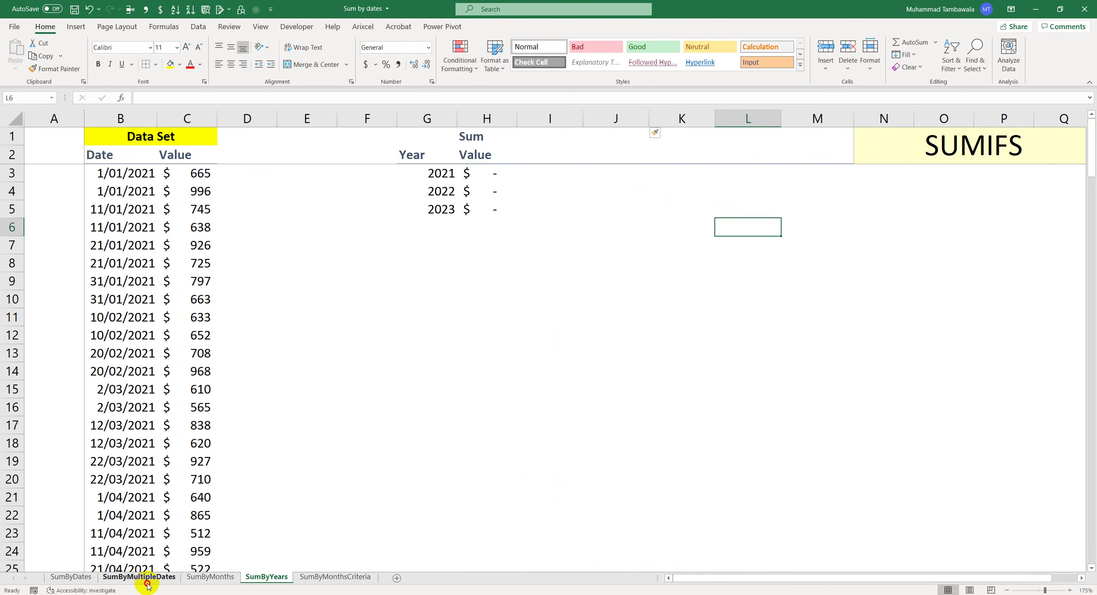
- Copy the From Date and To Date headings with their first dates, G1:H3 of SumByMultipleDates, to J1 of the SumByYears sheet
click(143, 577)
key(ctrl+q)
key(Escape)
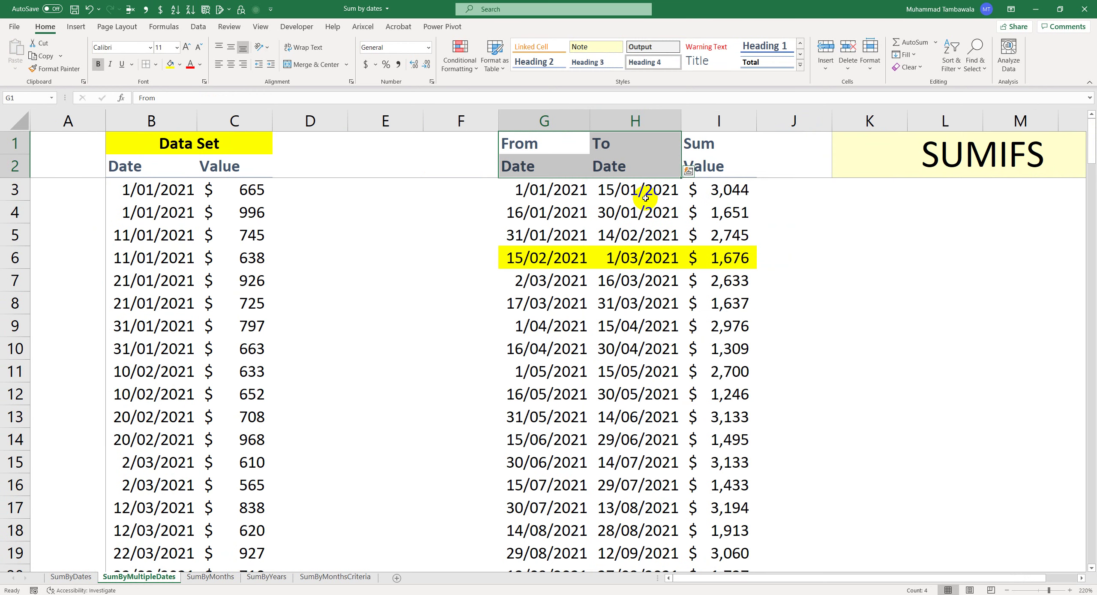
shift+click(645, 198)
key(ctrl+c)
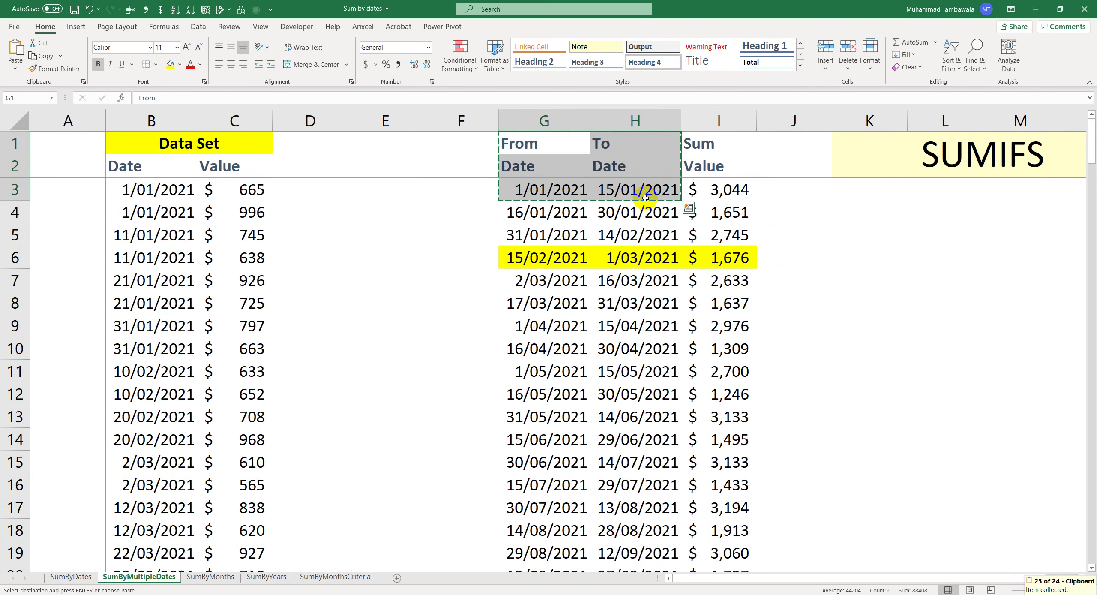
click(267, 576)
click(619, 137)
key(Return)
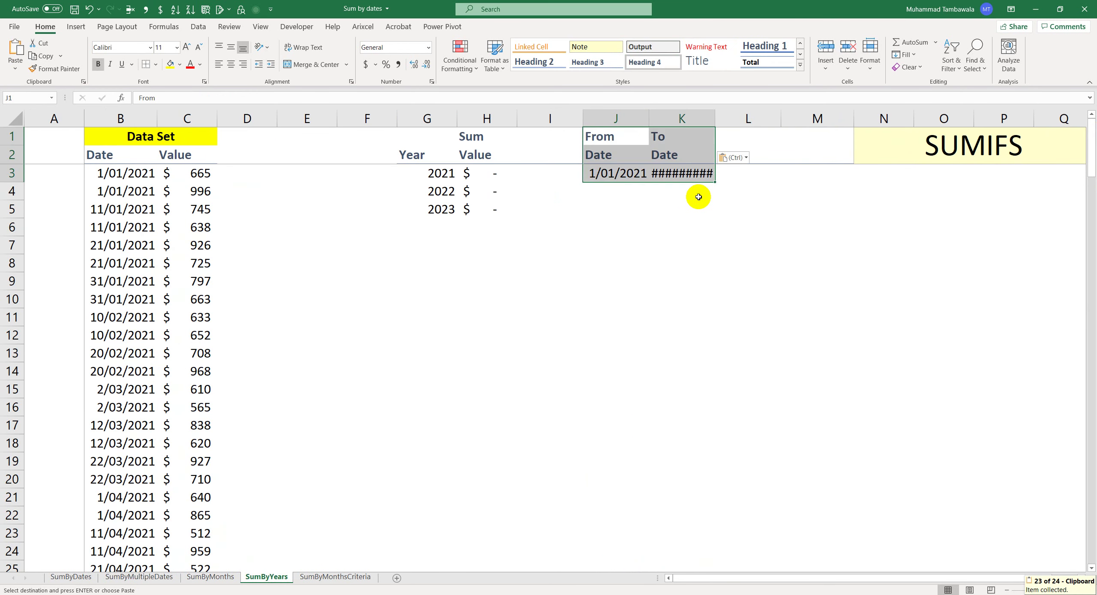
- Widen column K to fit its To Date and select the From Date in J3
click(695, 207)
double_click(714, 119)
click(687, 259)
click(640, 173)
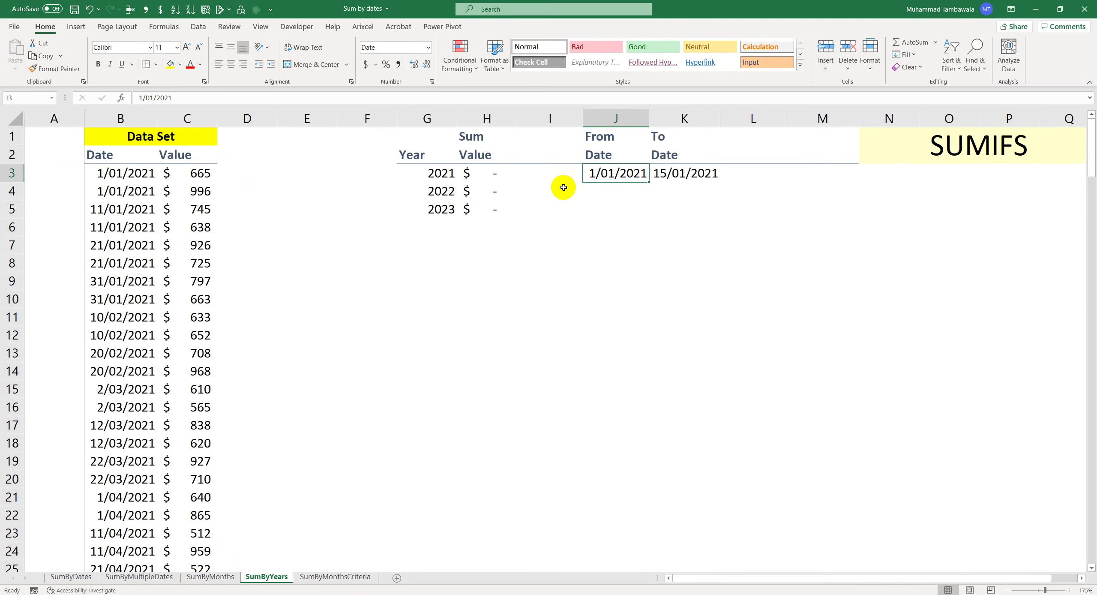
- Set the To Date in K3 to 31/01/2021 and return to the From Date in J3
click(672, 178)
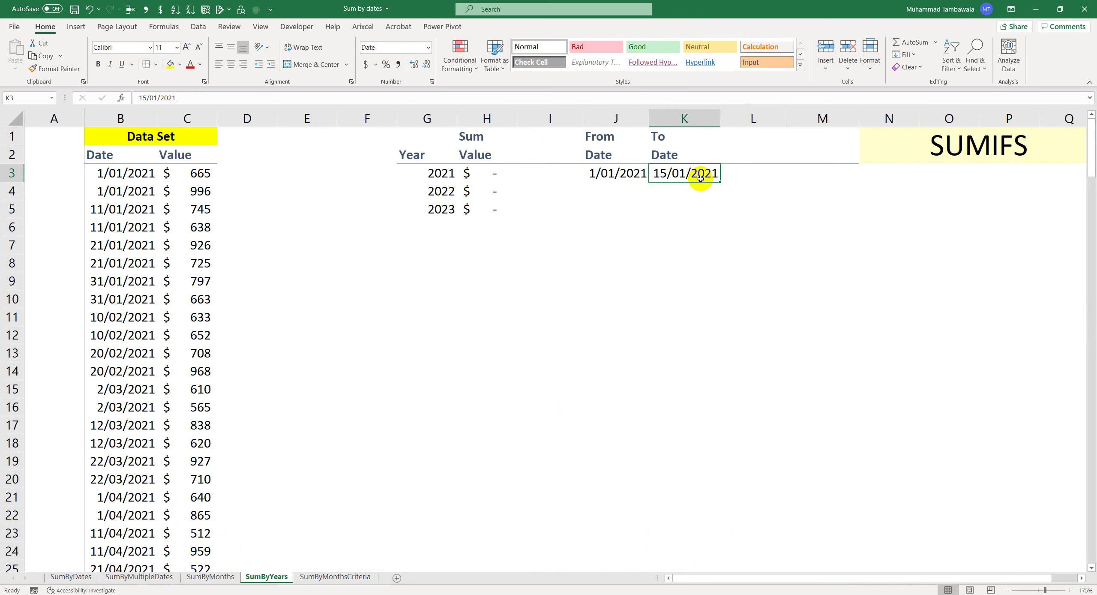
text(3)
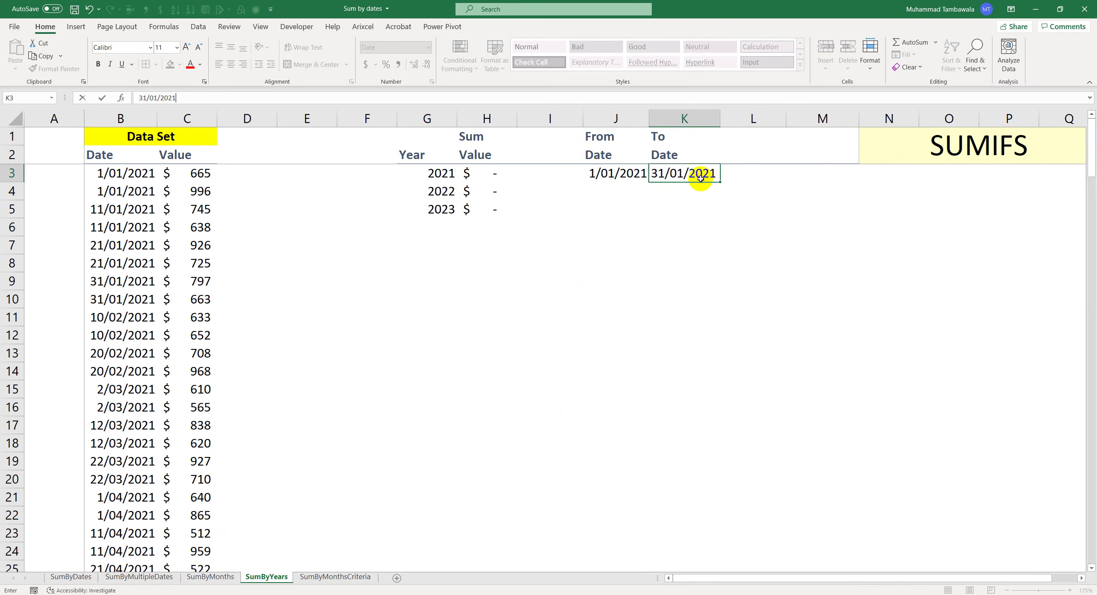
text(1/01/2021)
key(Return)
key(Up)
key(Left)
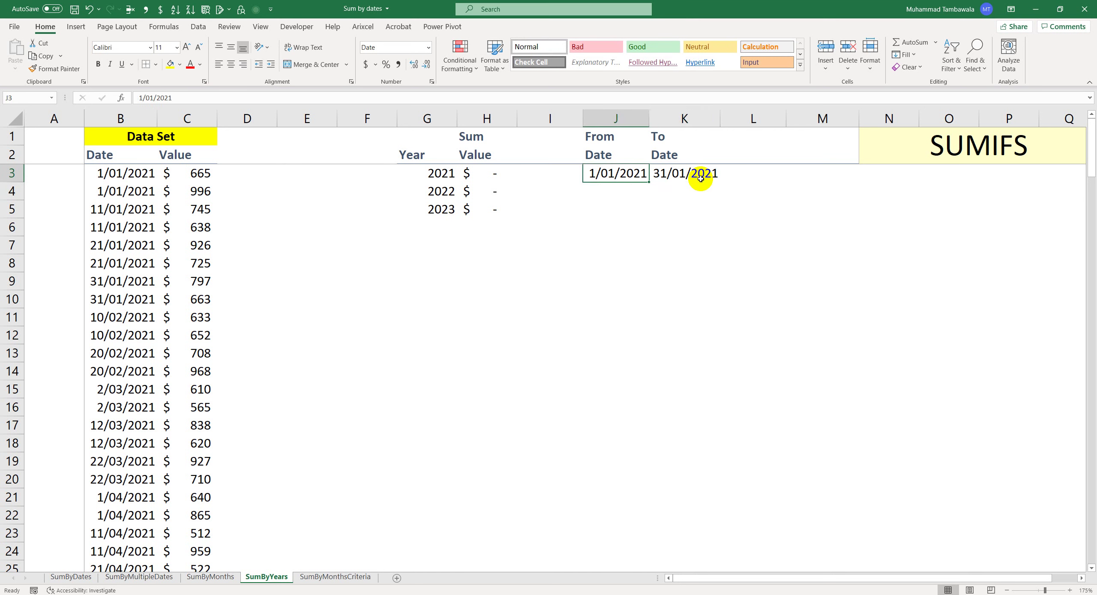
click(701, 178)
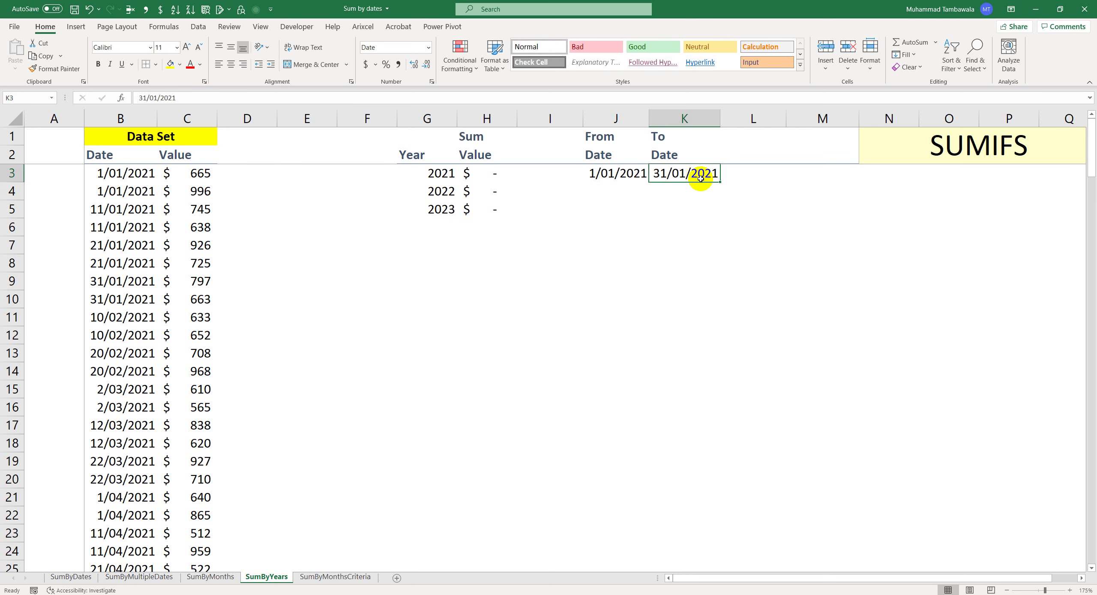
key(Return)
key(Left)
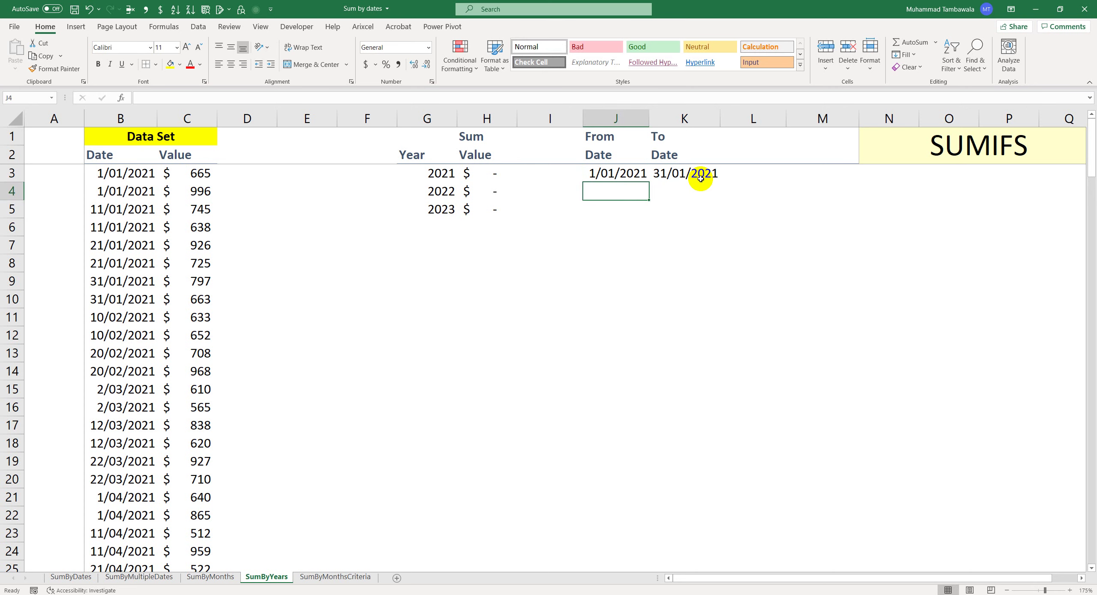
key(Up)
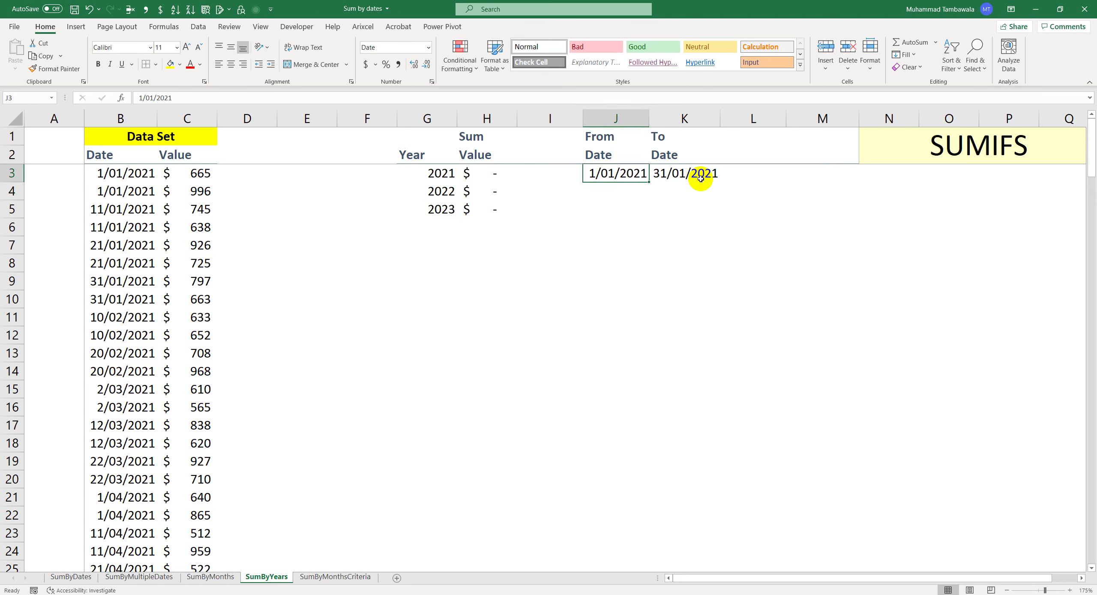
- Enter 01/01/2022 as the From Date in J4 and 31/01/2022 as the To Date in K4
click(639, 190)
text(0)
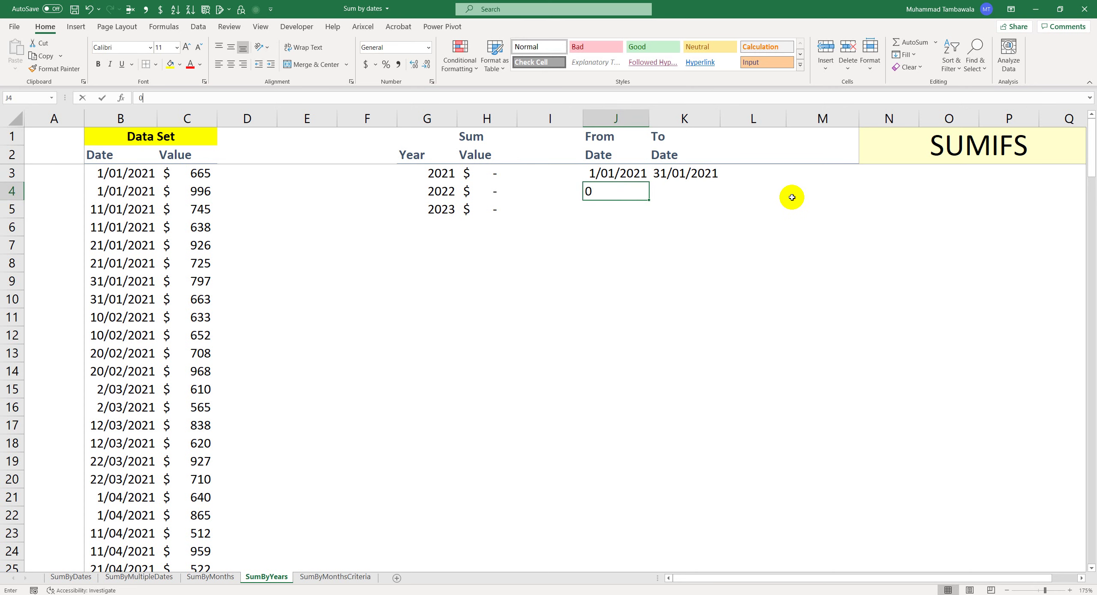
text(1/01/202)
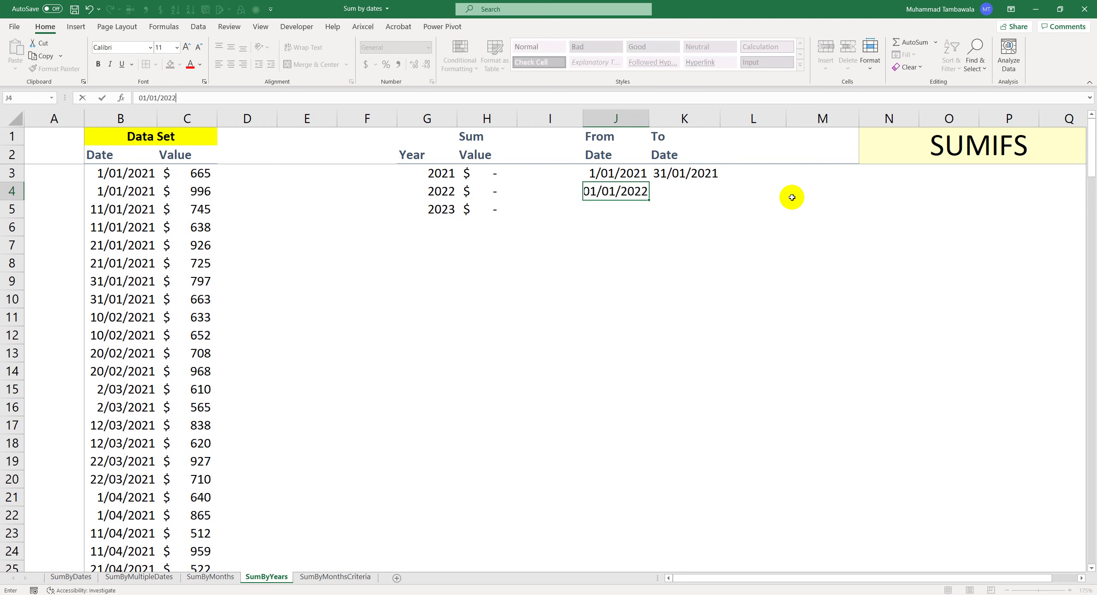
text(2)
key(Tab)
text(3)
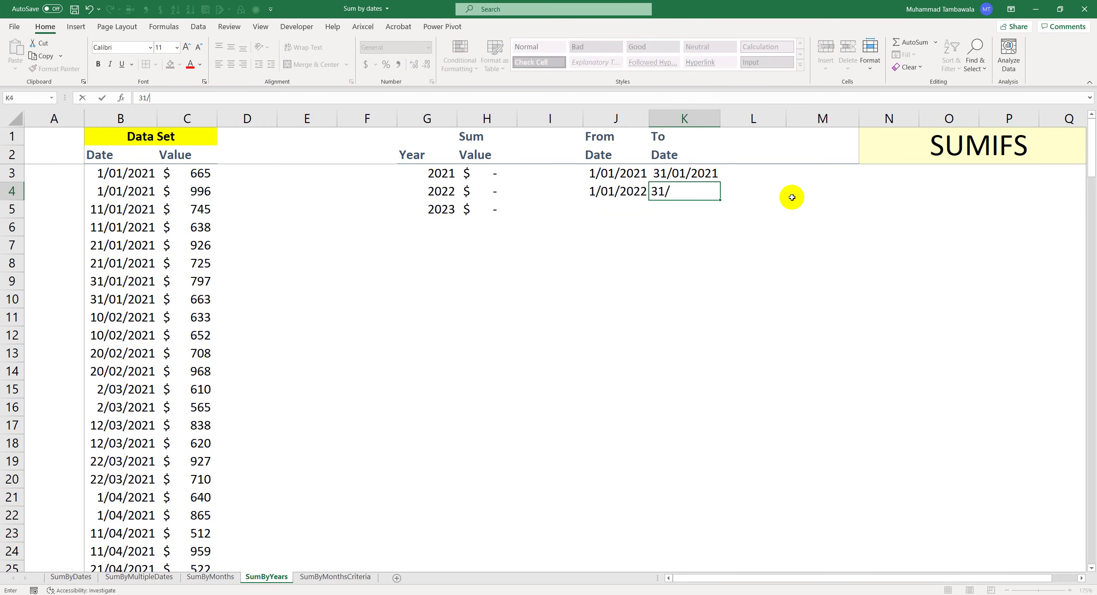
key(Return)
key(Up)
key(Up)
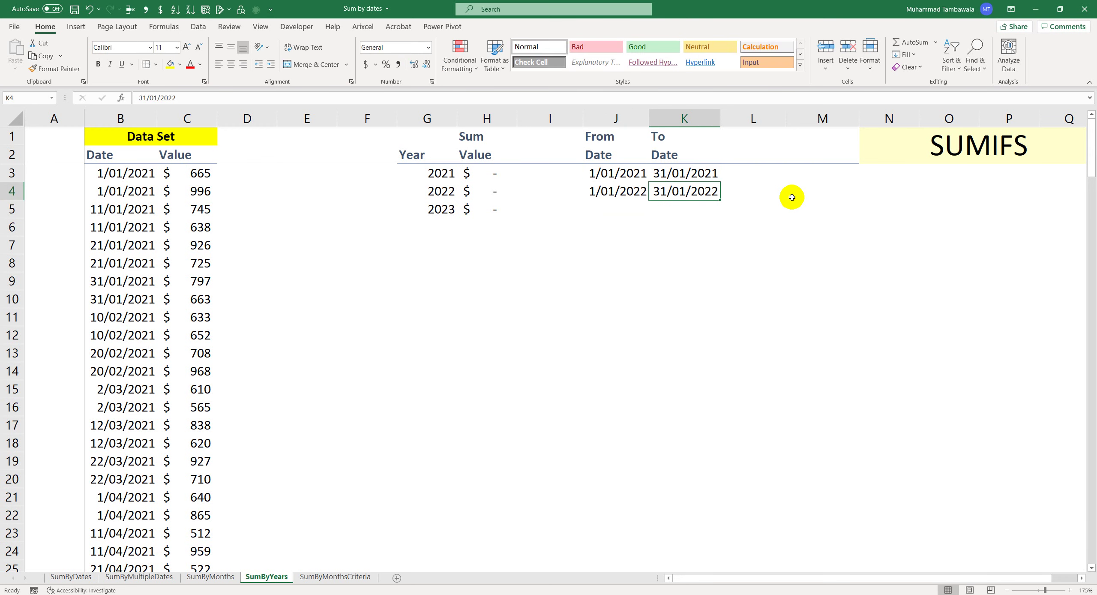
key(Left)
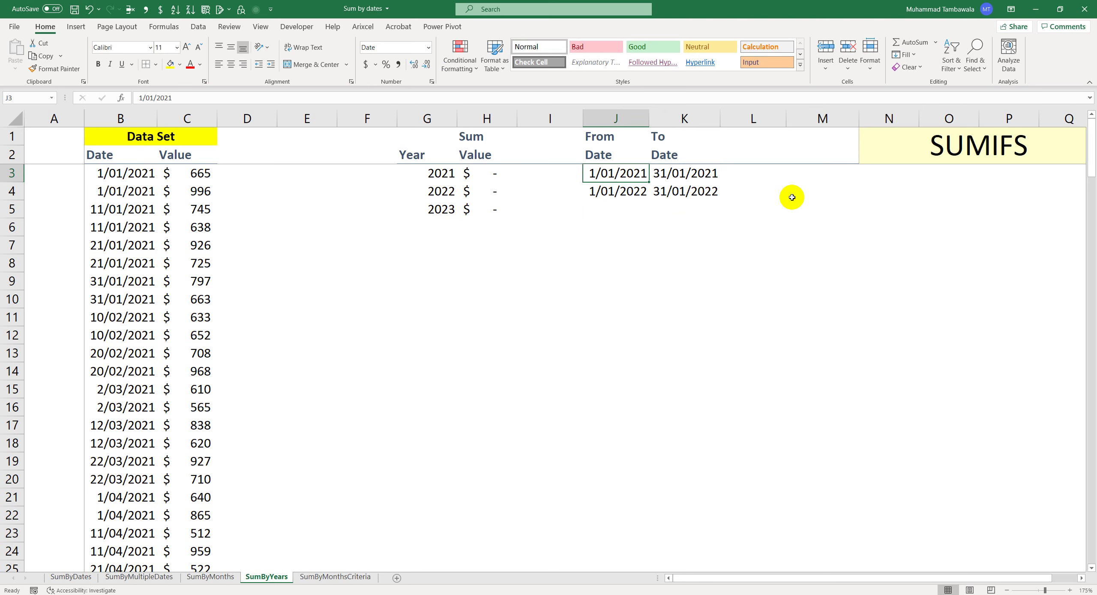
- Build the year's start date in L3 with =DATE(G3,1,1)
key(Right)
key(Right)
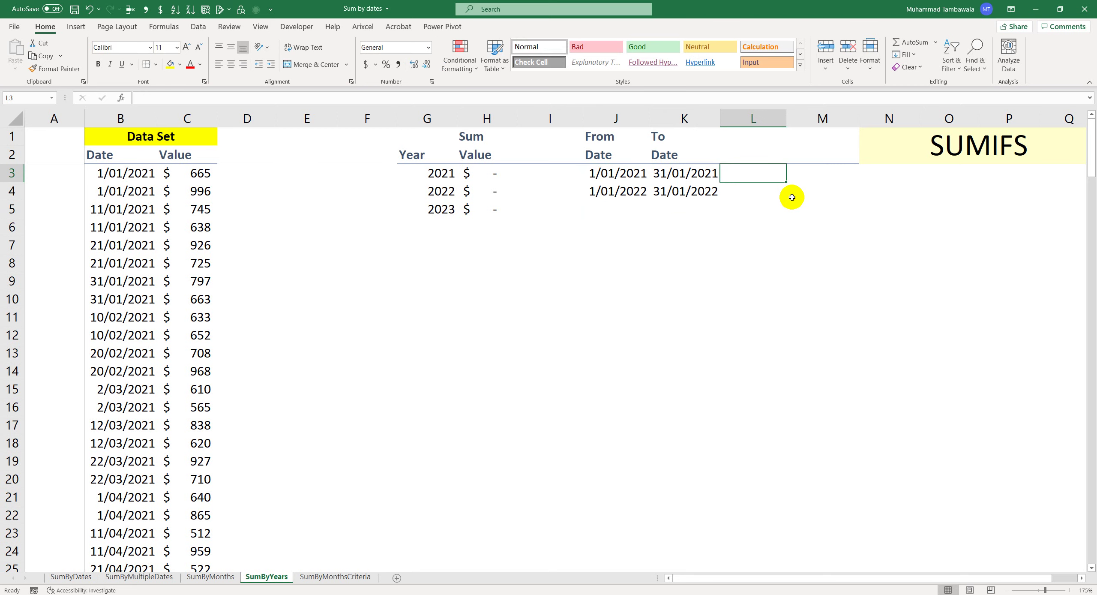
text(=)
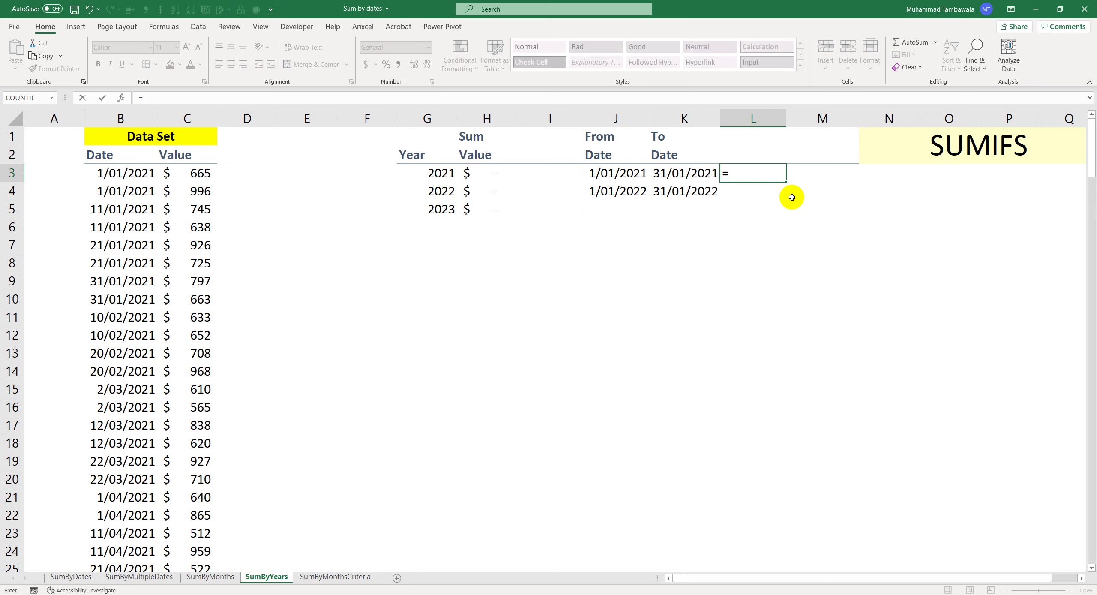
text(date)
key(Tab)
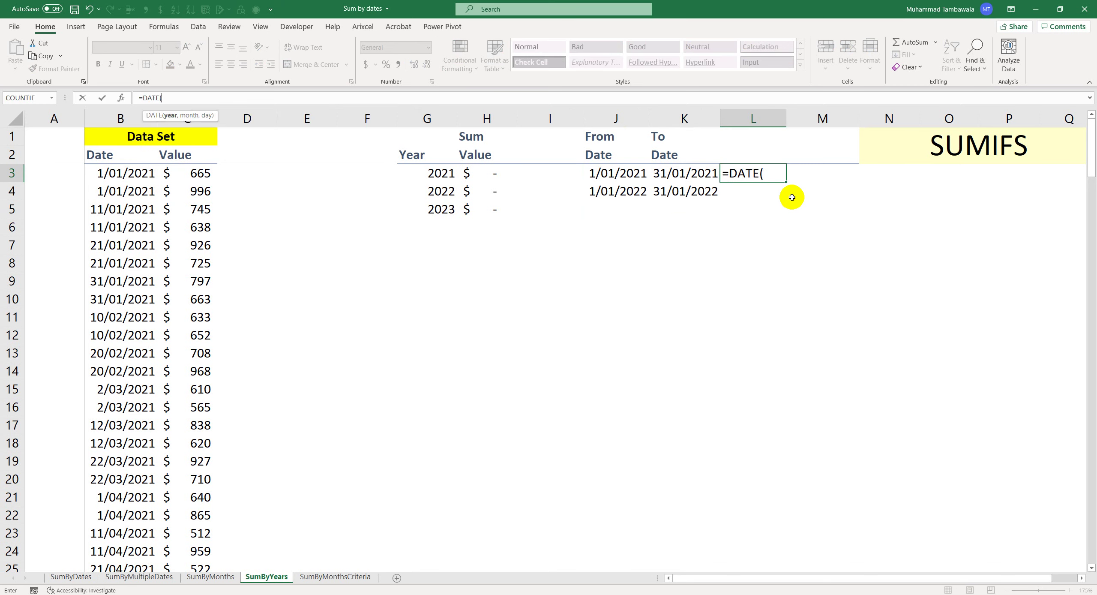
key(Left)
key(Left)
key(Left)
key(Left)
key(Left)
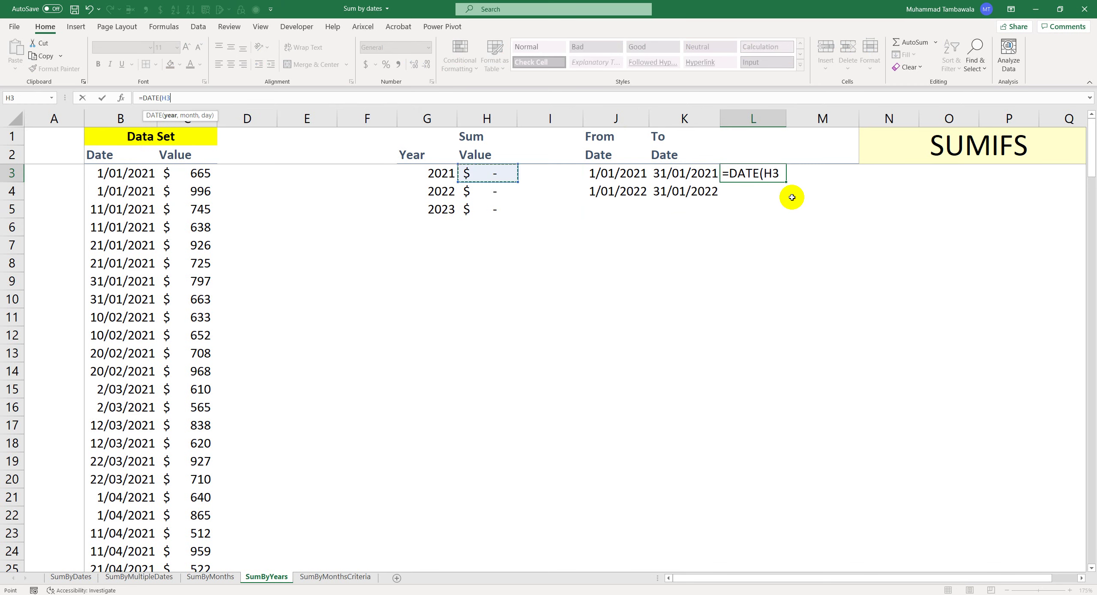
text(,)
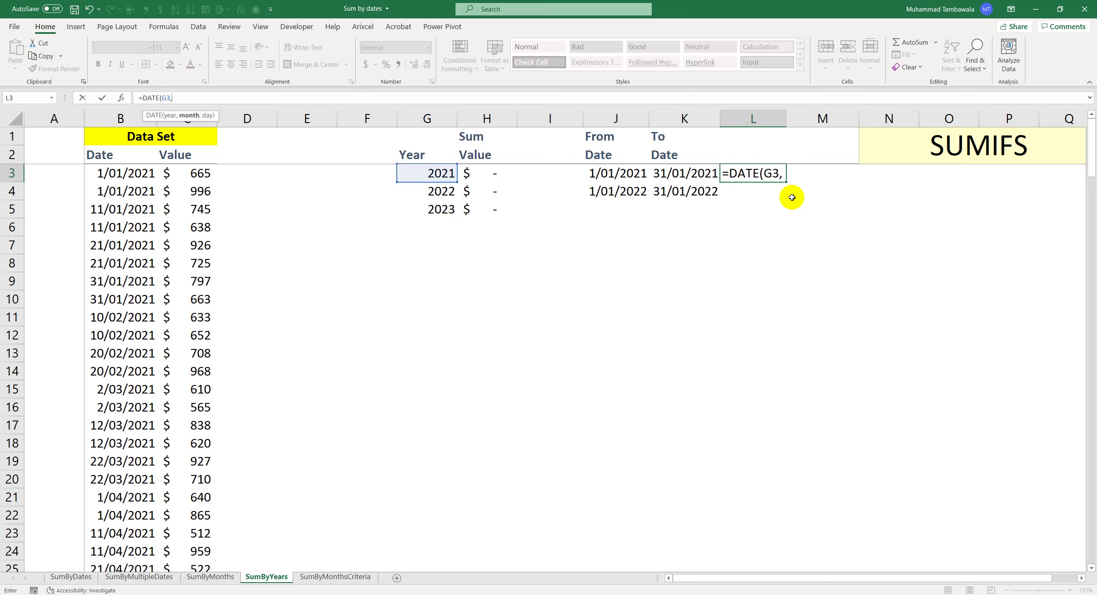
text(1,1)
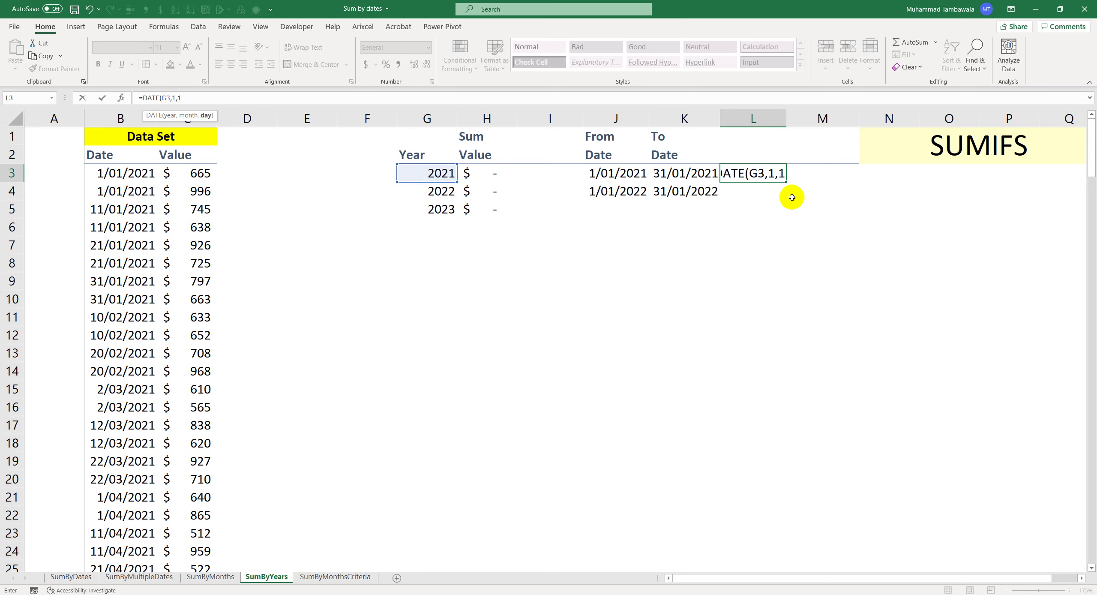
text())
key(ctrl+Return)
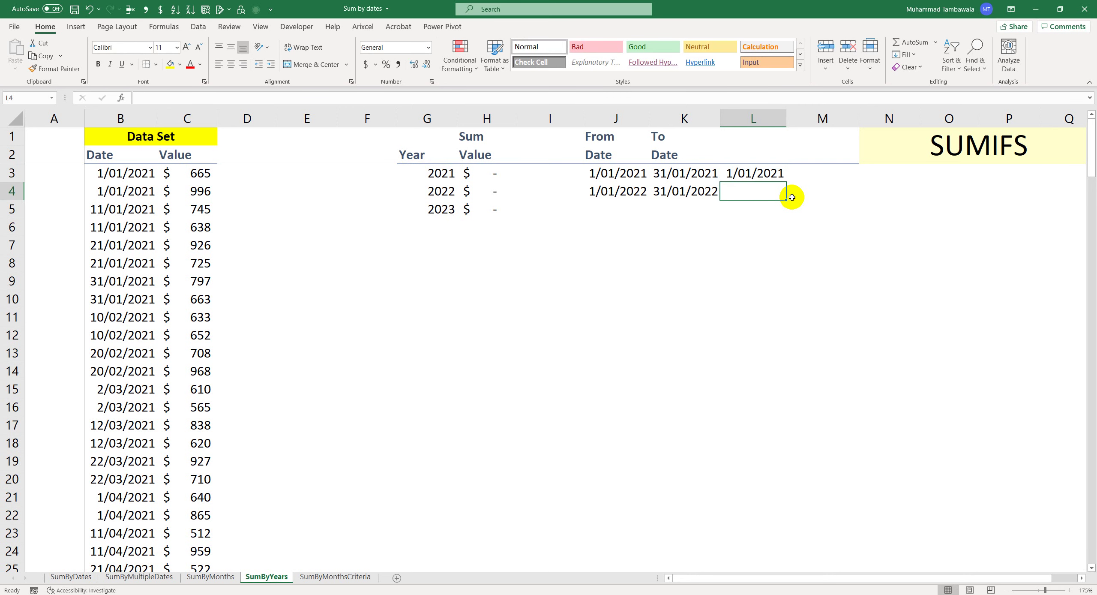
- Build the end date in M3 with =DATE(G3,1,31)
ctrl+click(619, 173)
click(826, 176)
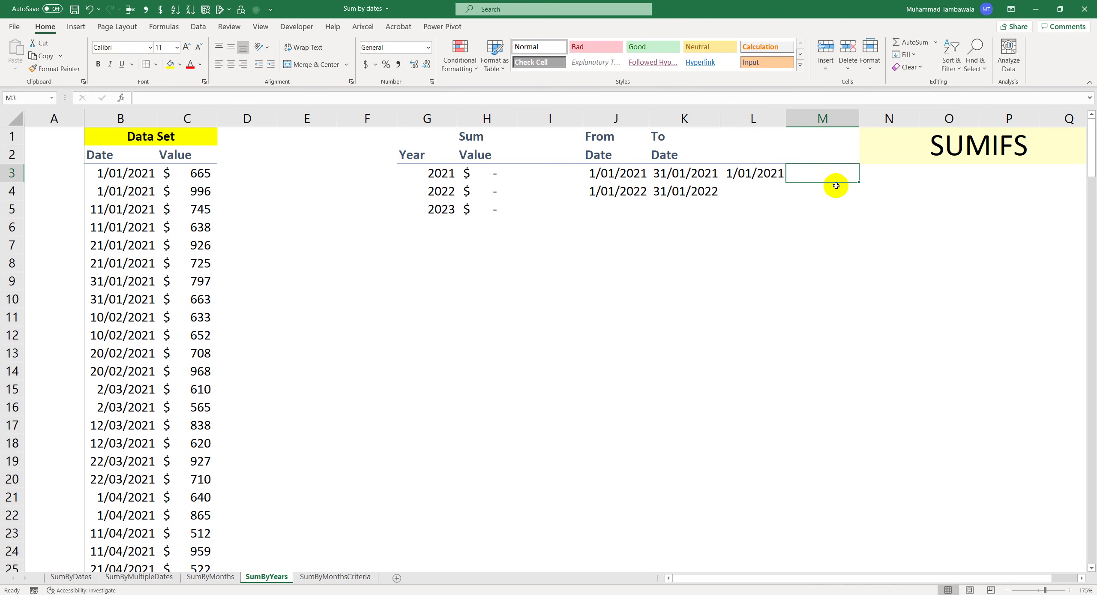
text(=dat)
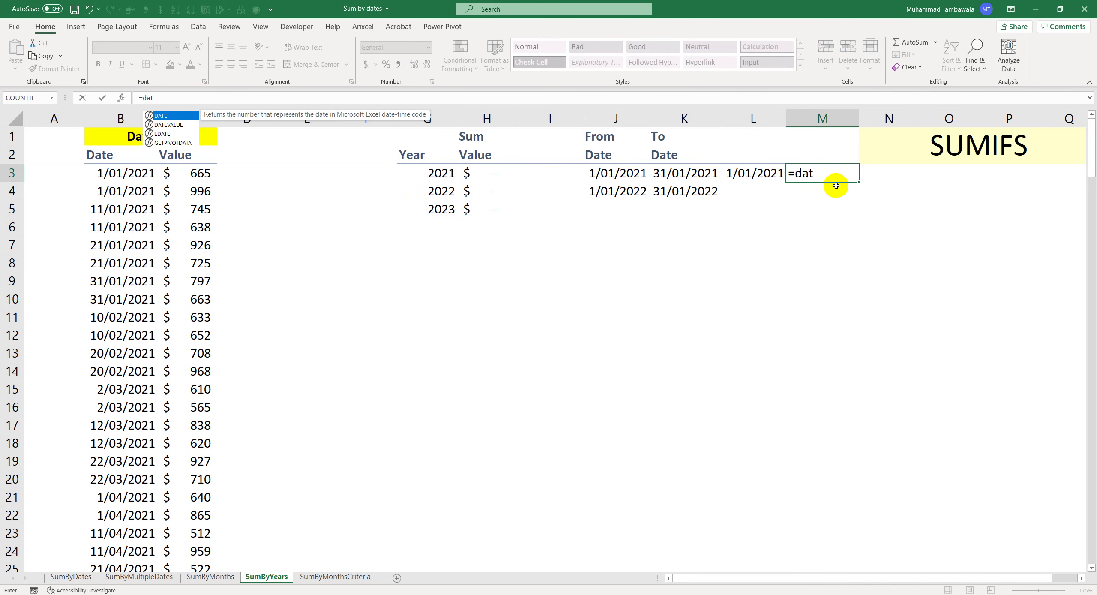
key(Tab)
key(Left)
key(Left)
key(Left)
key(Left)
key(Left)
key(Left)
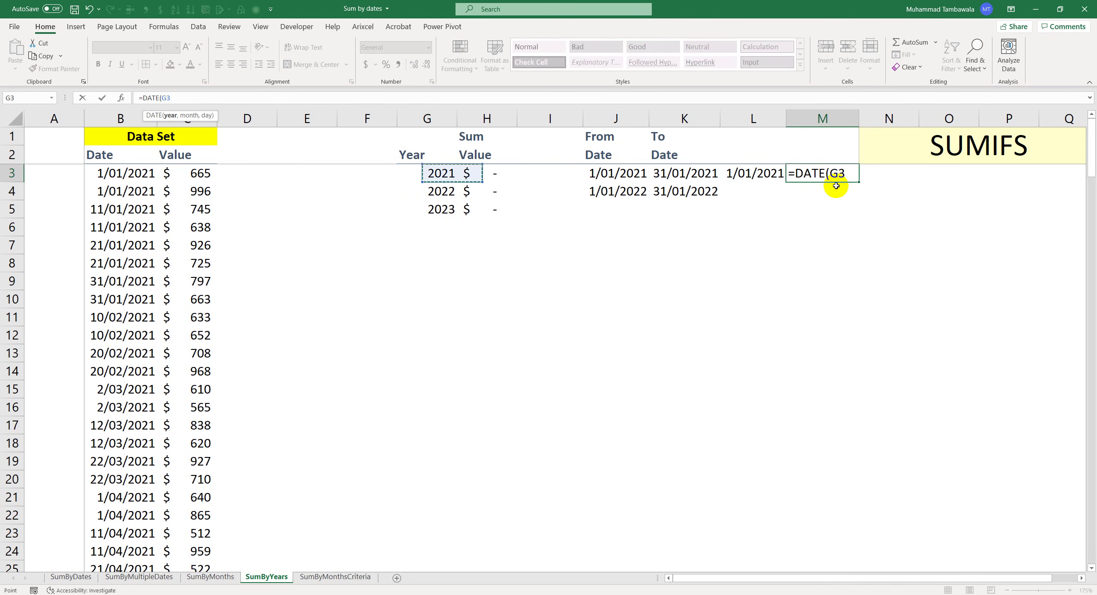
text(,)
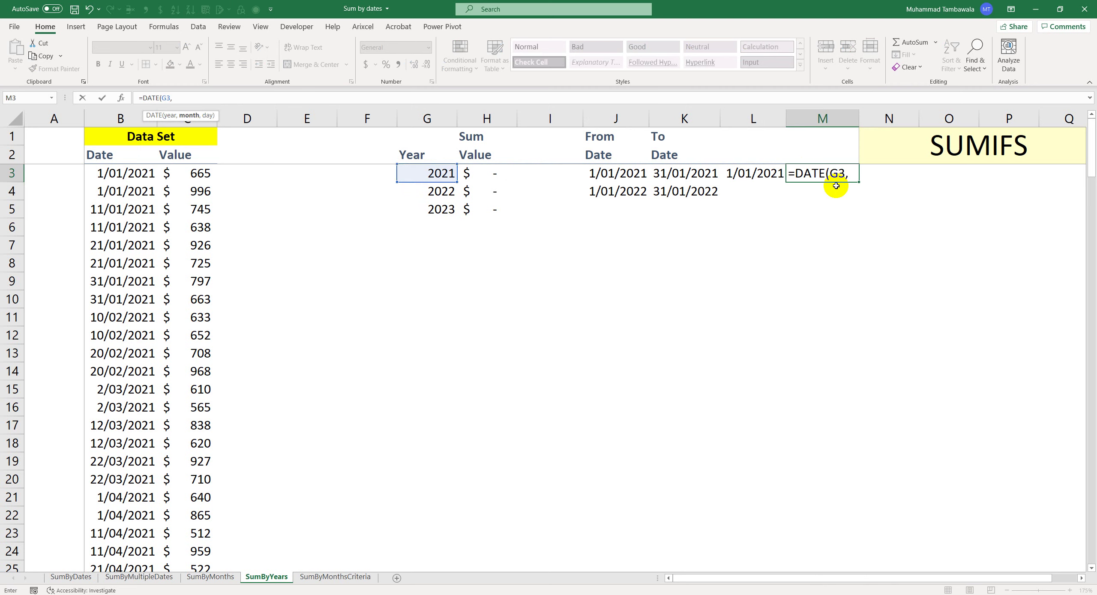
text(1,31)
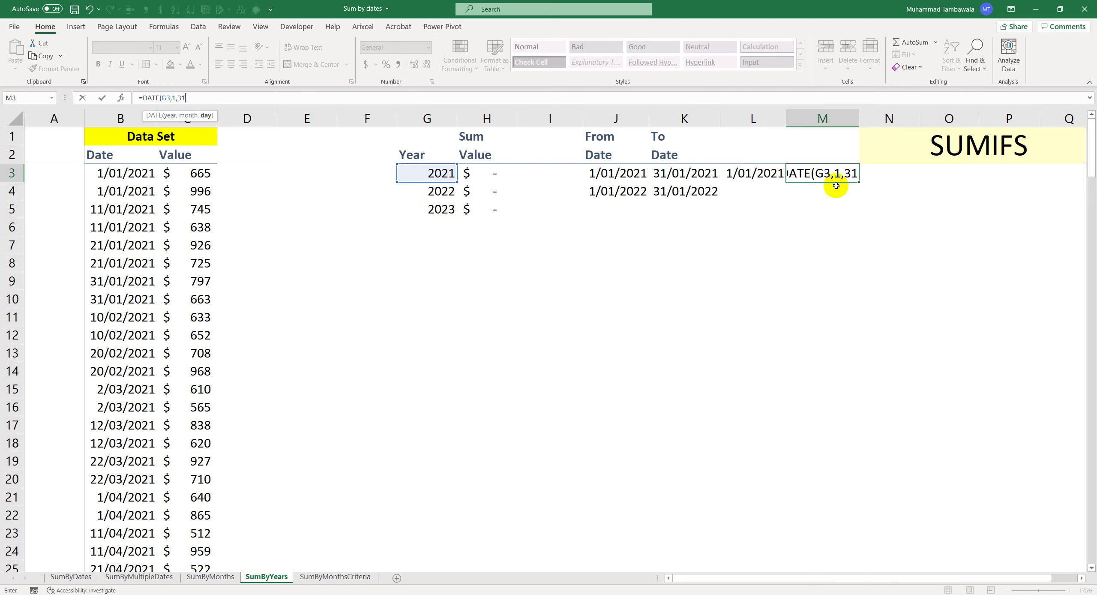
text())
key(ctrl+Return)
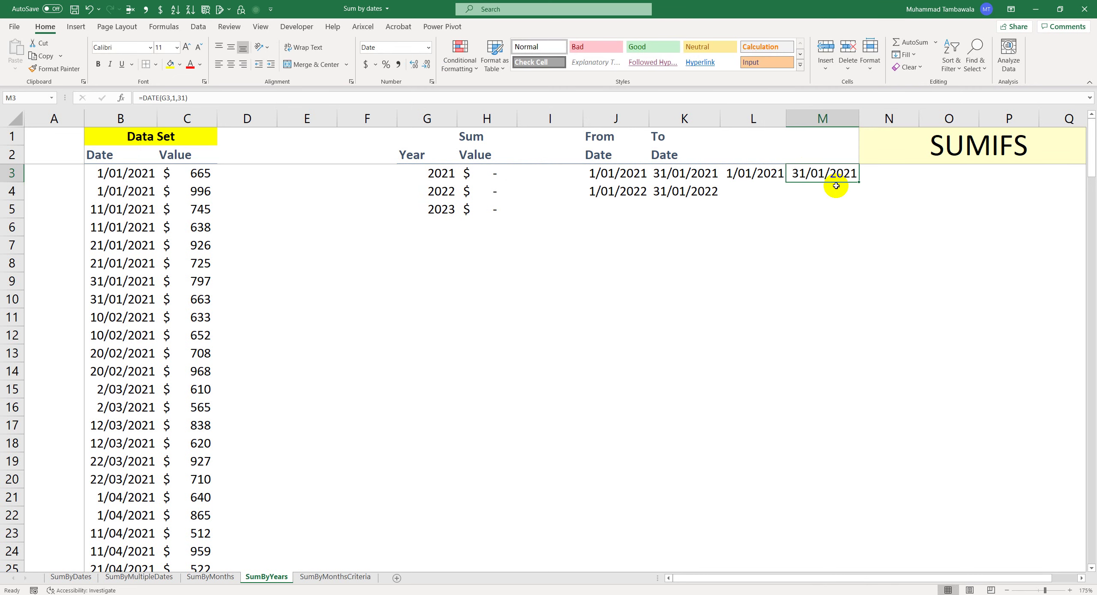
- Replace the 2021 Sum Value formula in H3 with a new SUMIFS using the absolute sum range $C$3:$C$168
key(Left)
key(Left)
key(Left)
key(Left)
key(Left)
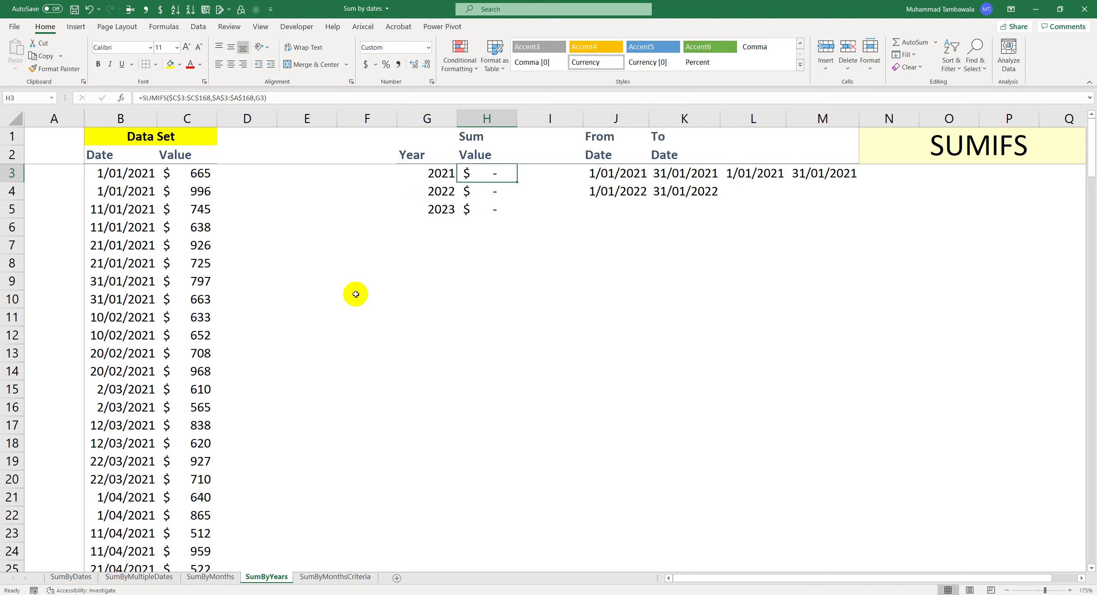
text(=sum)
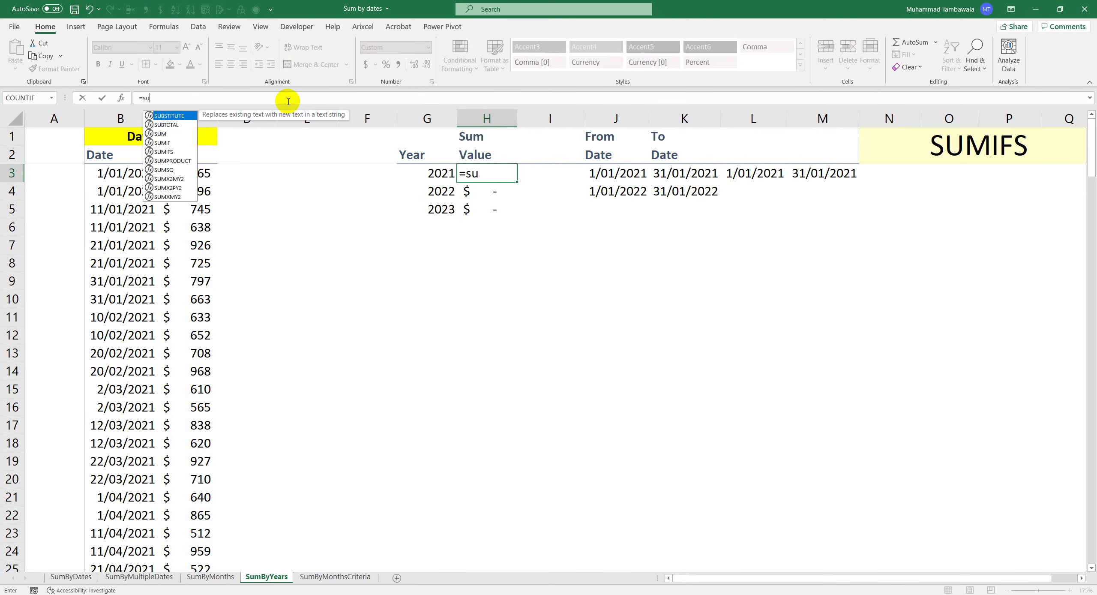
key(Down)
key(Down)
key(Tab)
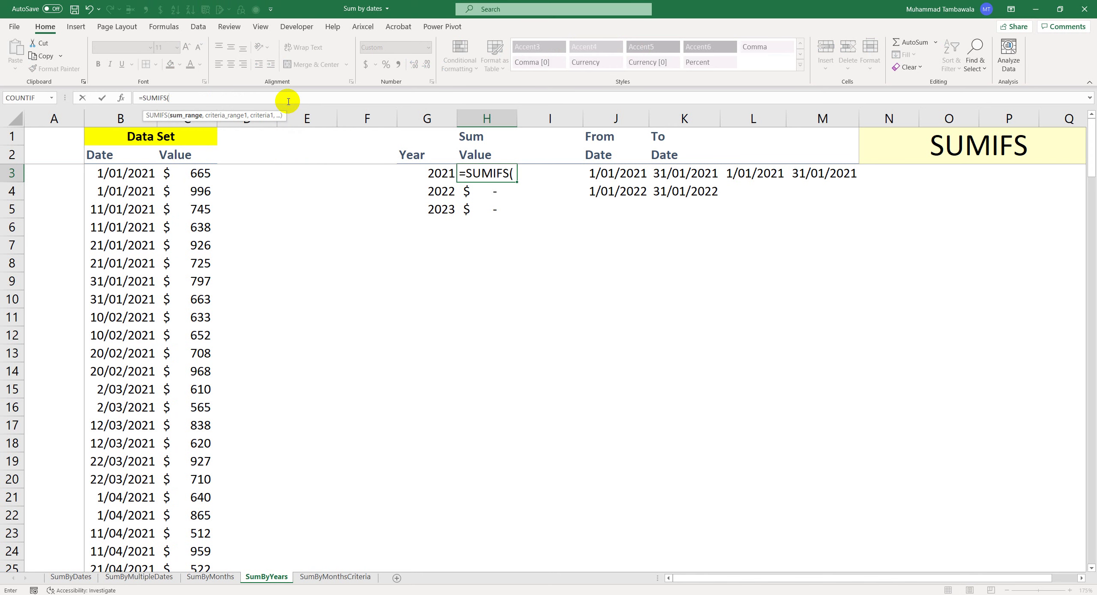
click(193, 174)
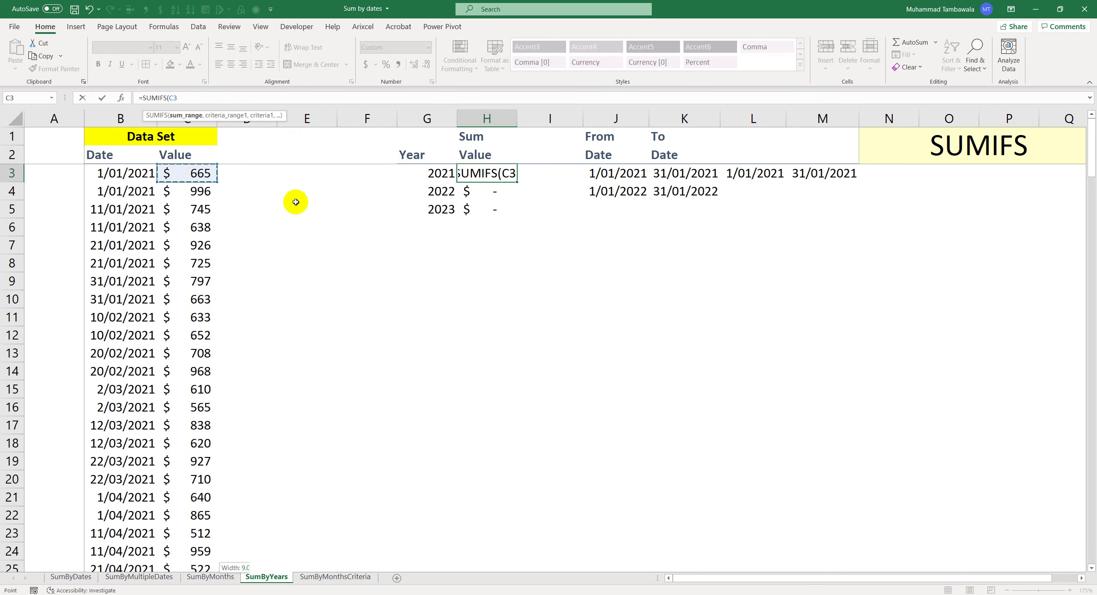
key(ctrl+shift+Down)
key(F4)
text(,)
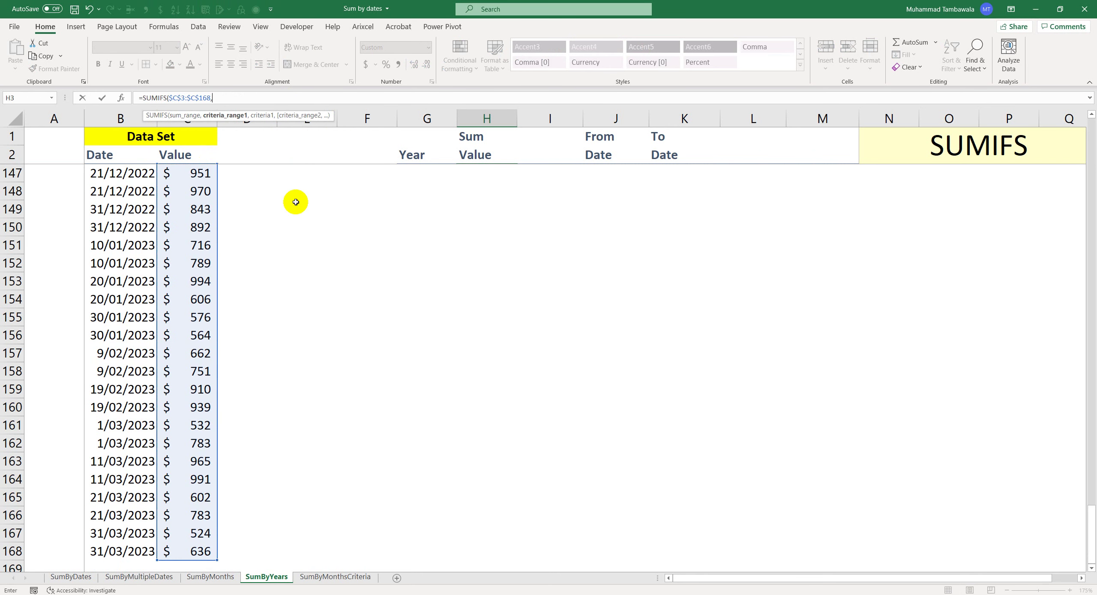
- Add the data set's dates, $B$3:$B$168, as the absolute first criteria range of the SUMIFS
click(153, 228)
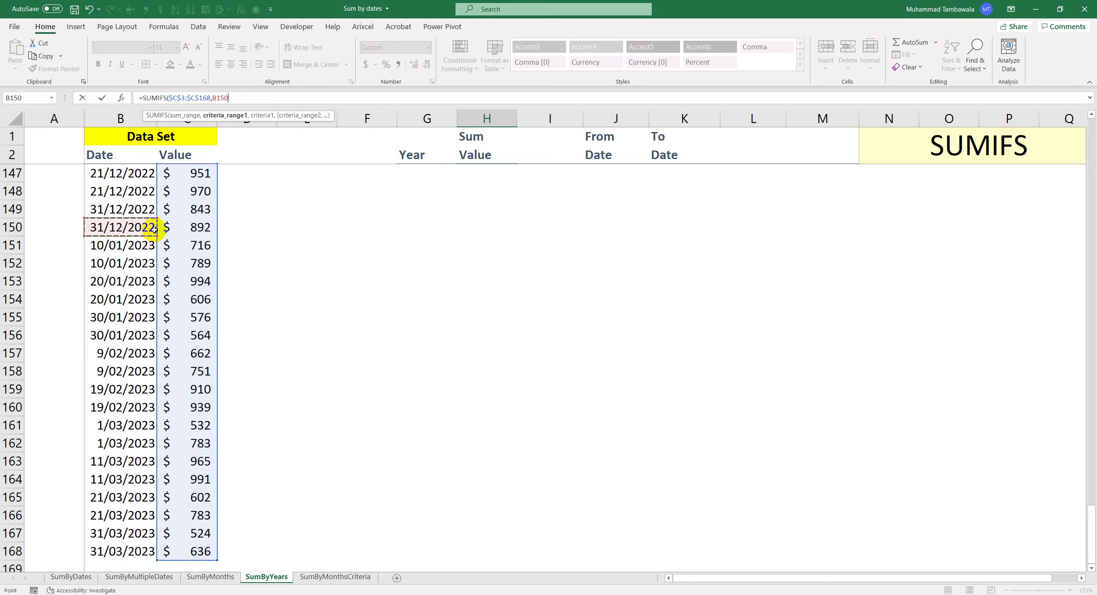
key(ctrl+Up)
key(Down)
key(ctrl+shift+Down)
key(F4)
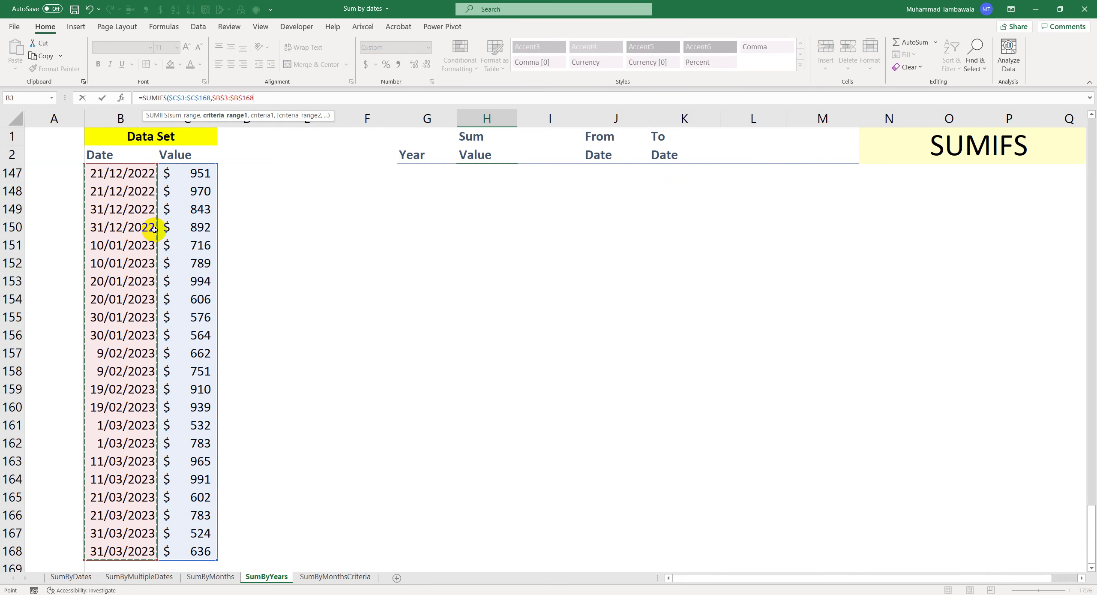
text(,)
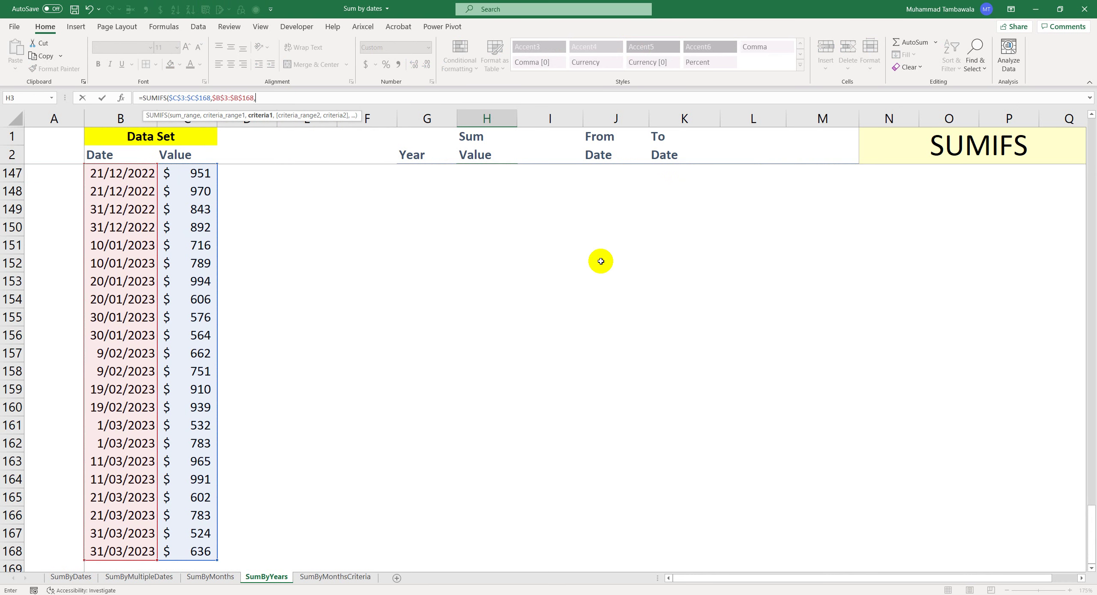
- Add the first criterion ">="&DATE(G3,1,1) to the H3 formula and decline the suggested formula correction
scroll(600, 260, up, 20)
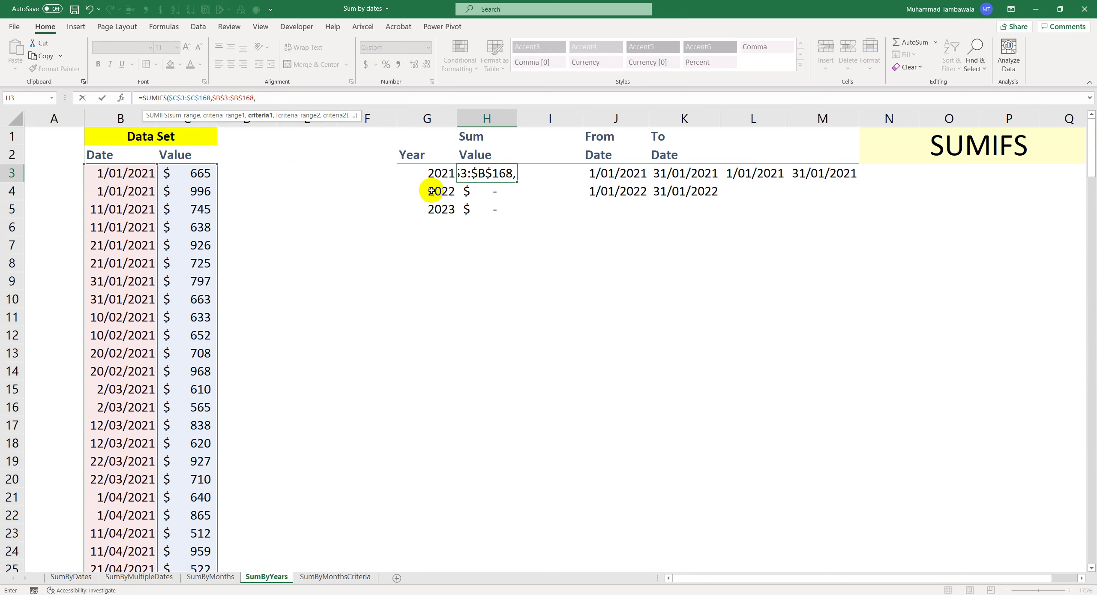
text(">="&)
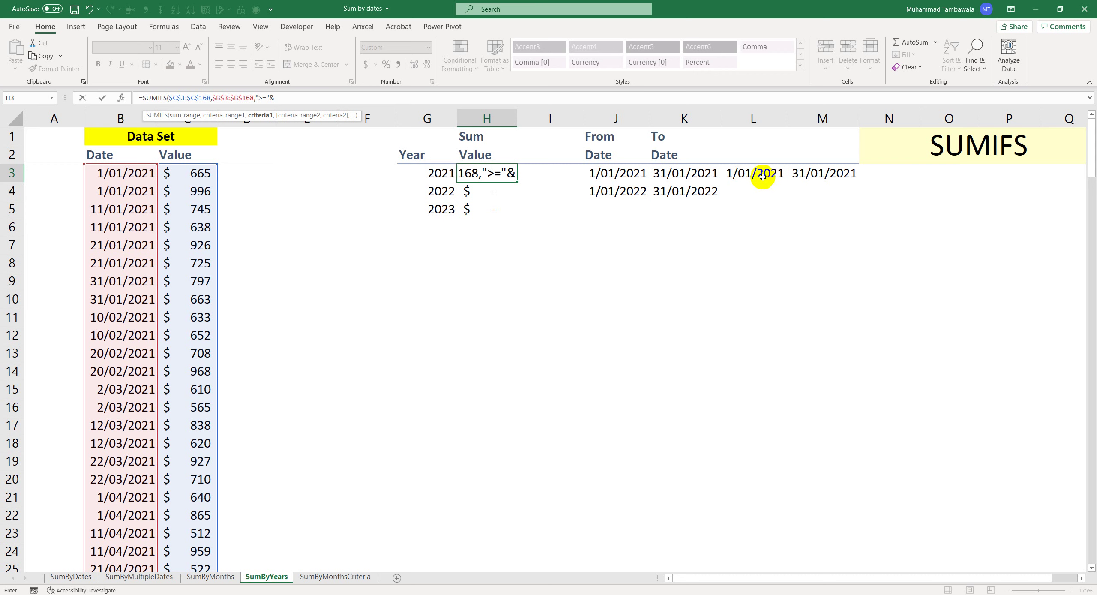
text(date)
key(Tab)
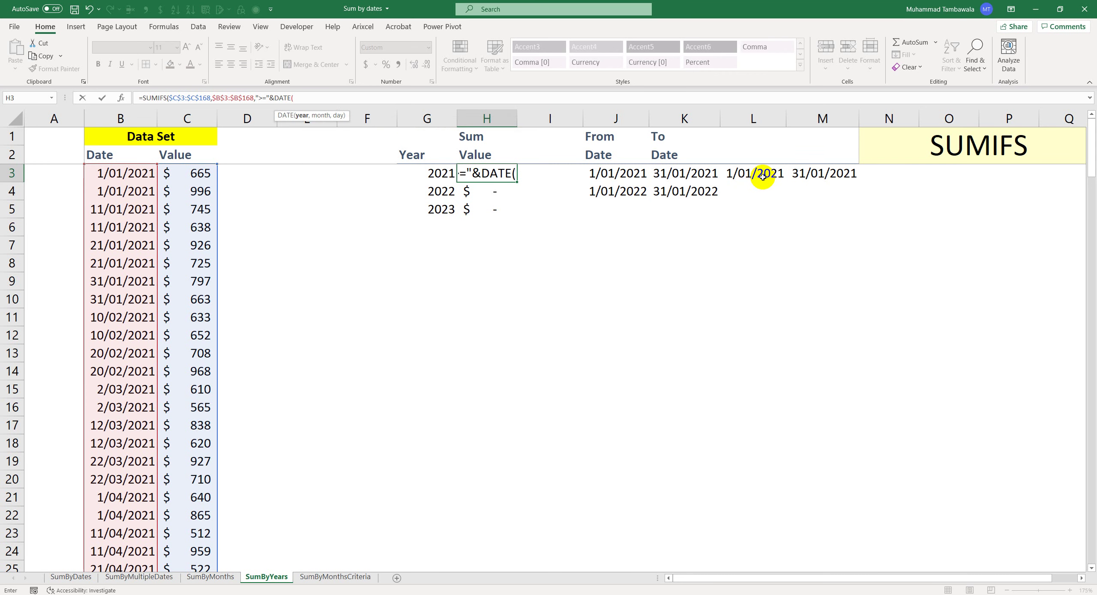
click(436, 173)
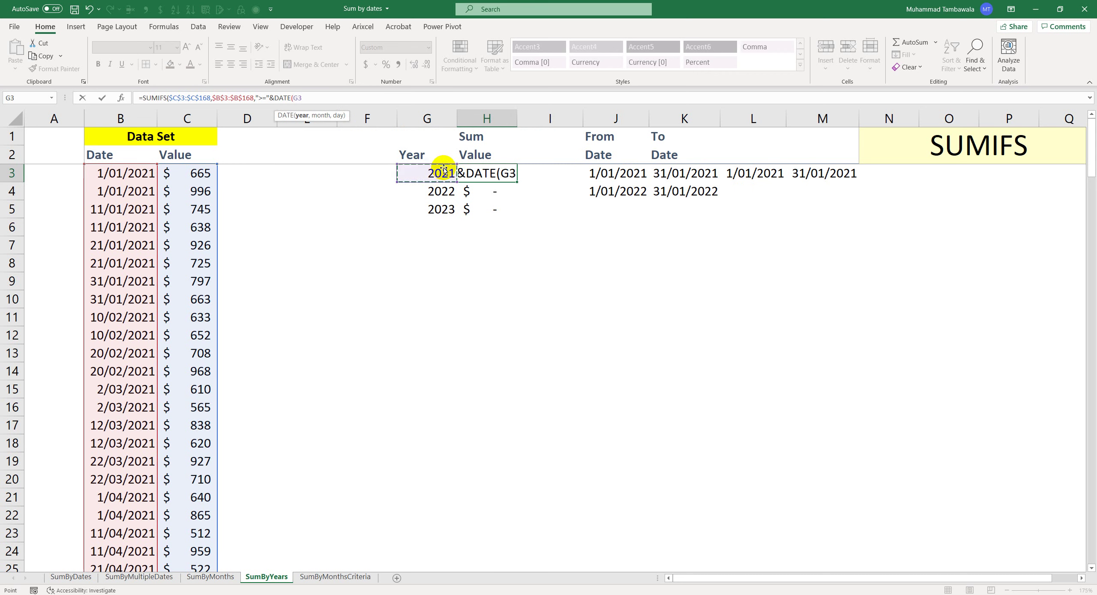
text(,)
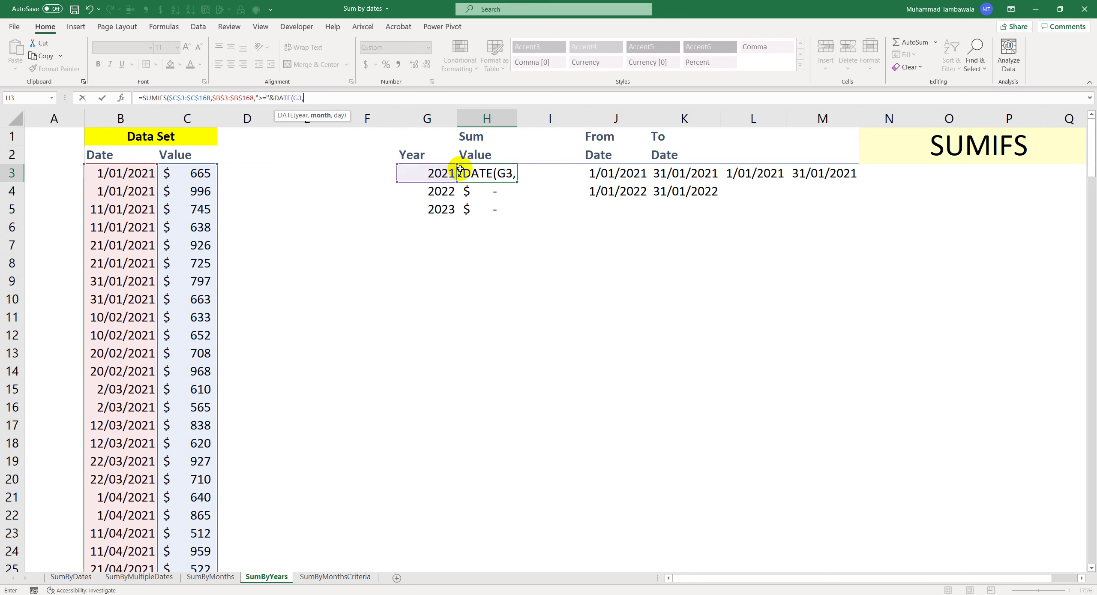
text(1,)
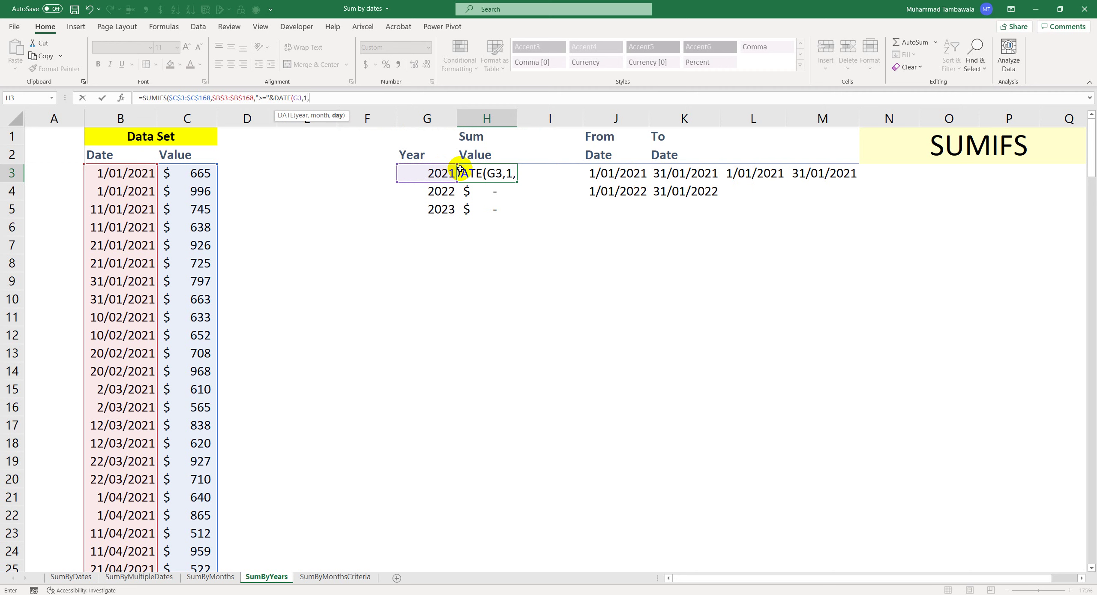
text(1))
key(Return)
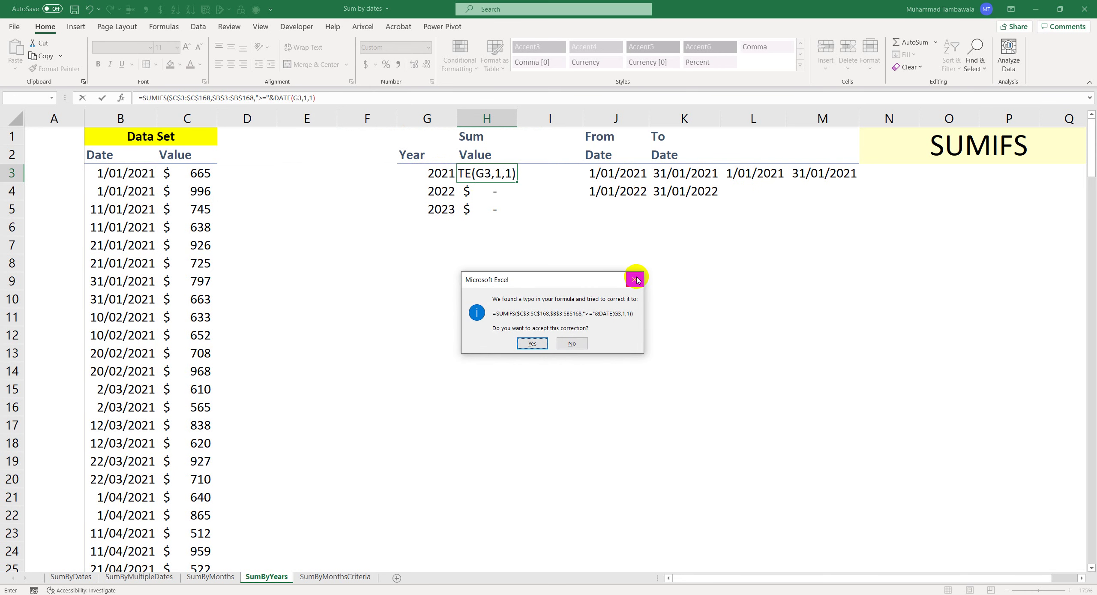
click(634, 280)
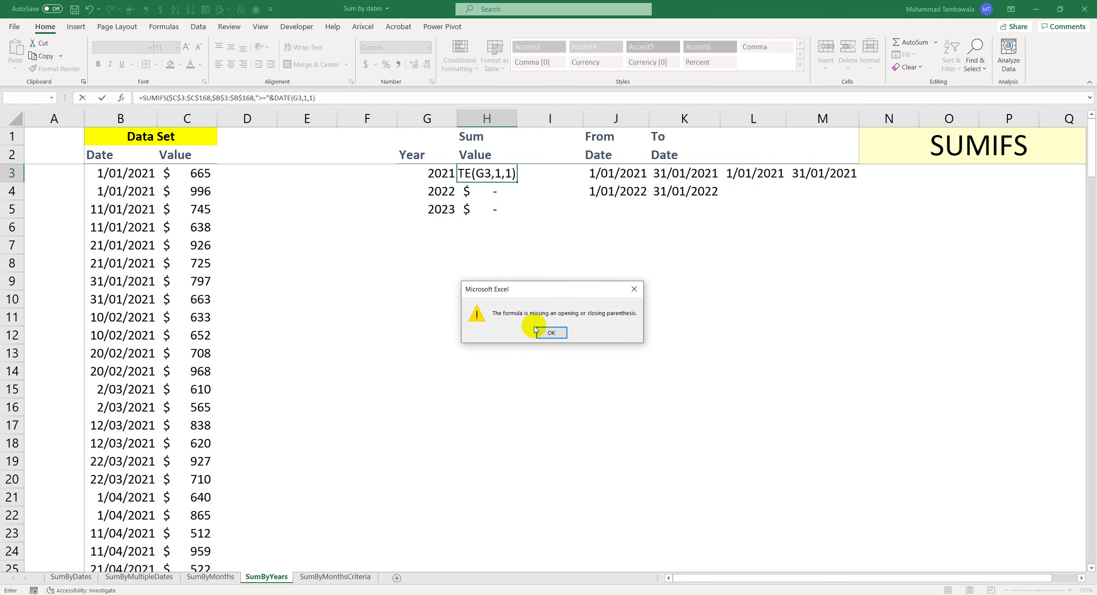
click(551, 333)
- Continue the H3 formula with $B$3:$B$168 as the absolute second criteria range
click(347, 97)
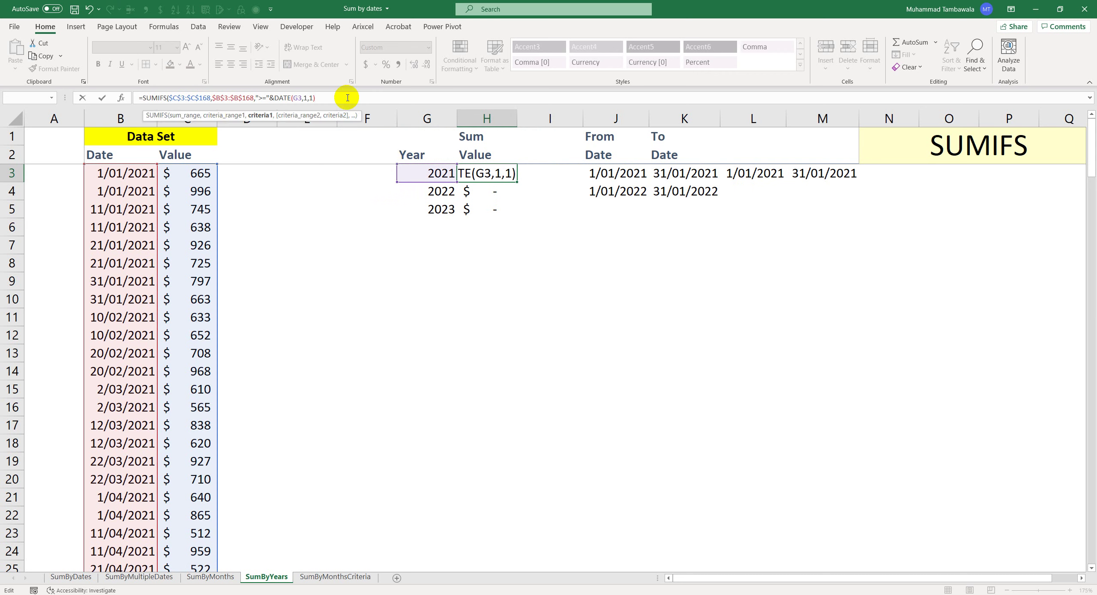
text(,)
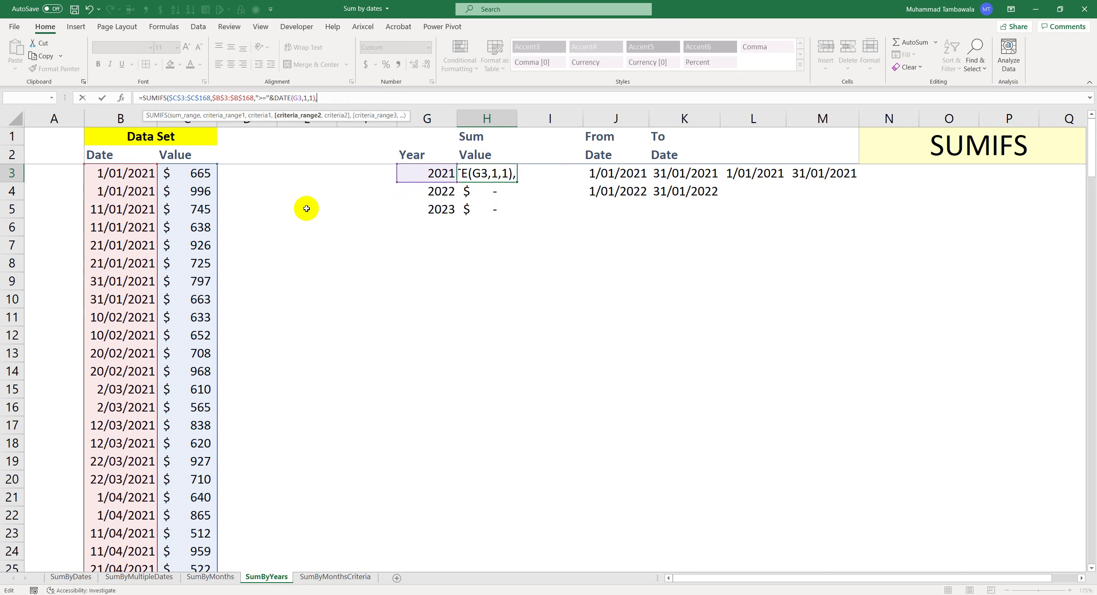
click(124, 173)
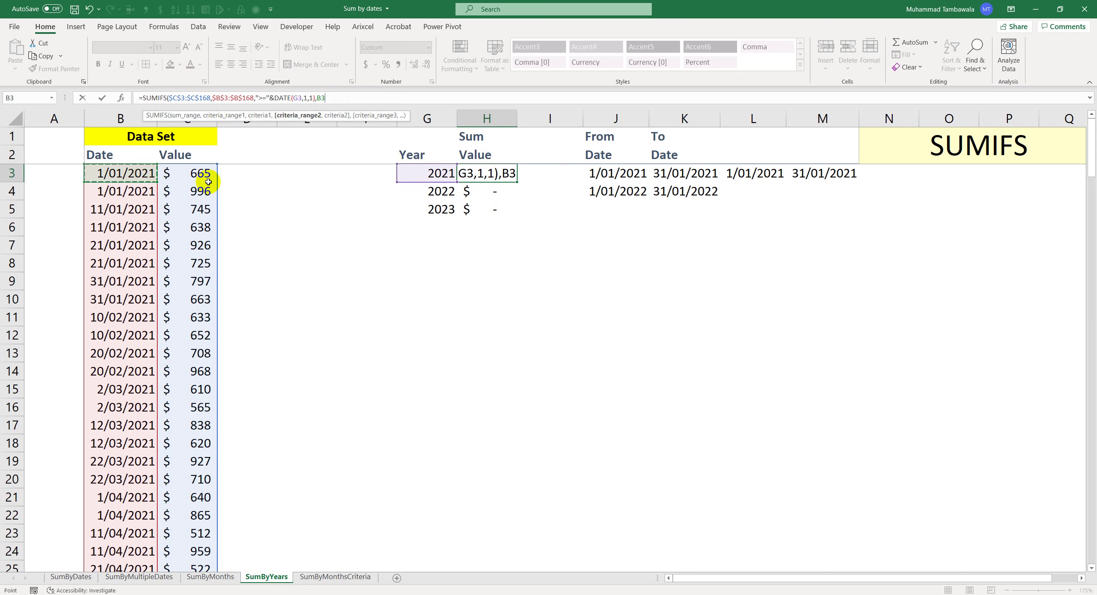
key(ctrl+shift+Down)
key(F4)
- Complete the H3 SUMIFS formula with the second criterion "<="&DATE(G3,12,31) and enter it
text(,"<="&)
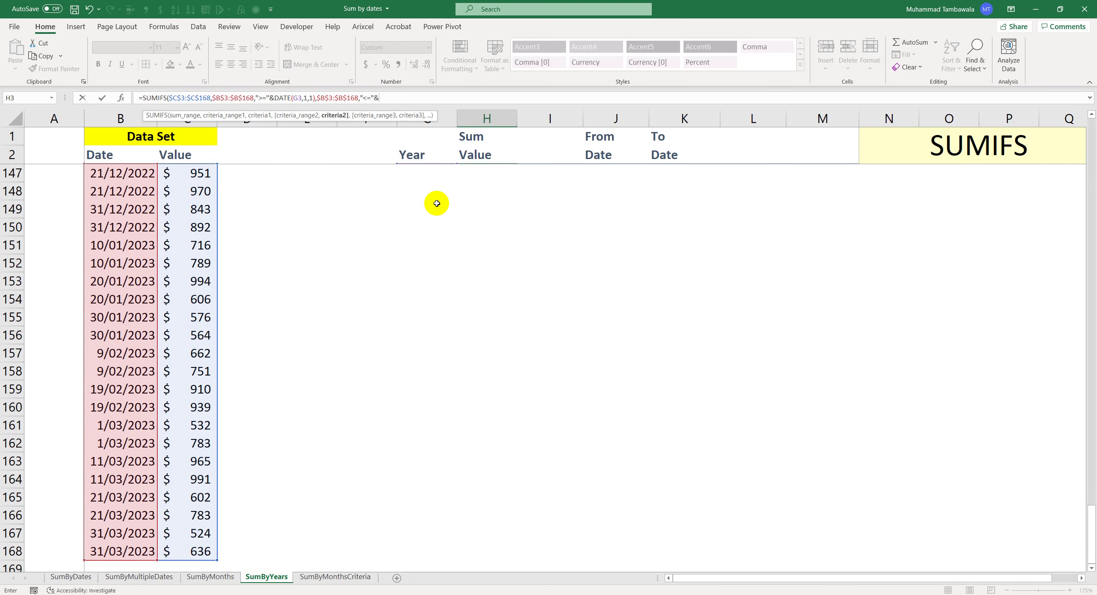
scroll(437, 203, up, 20)
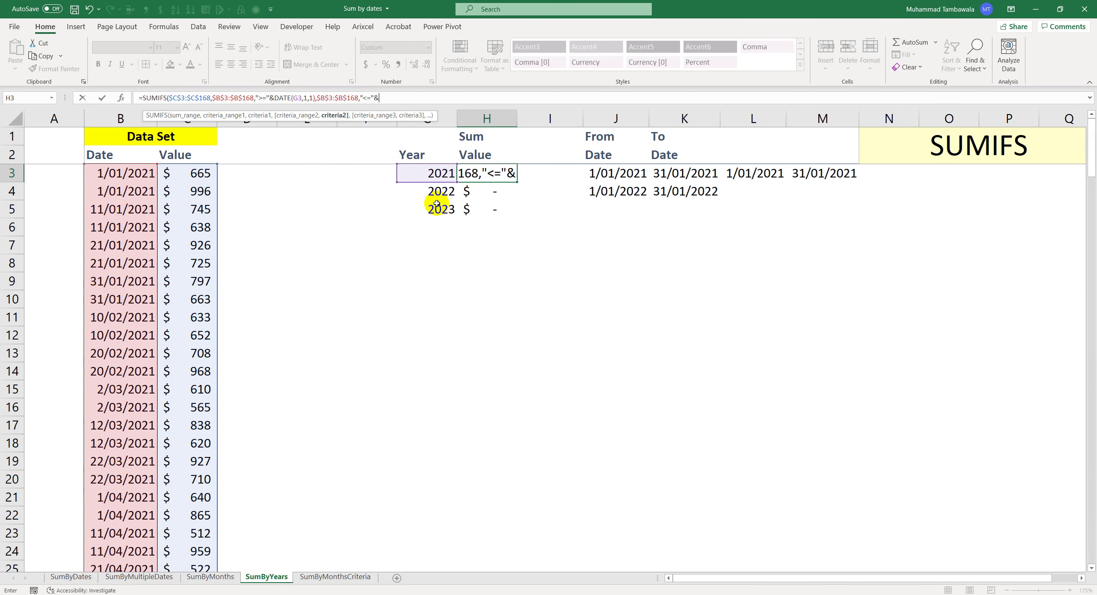
text(date)
key(Tab)
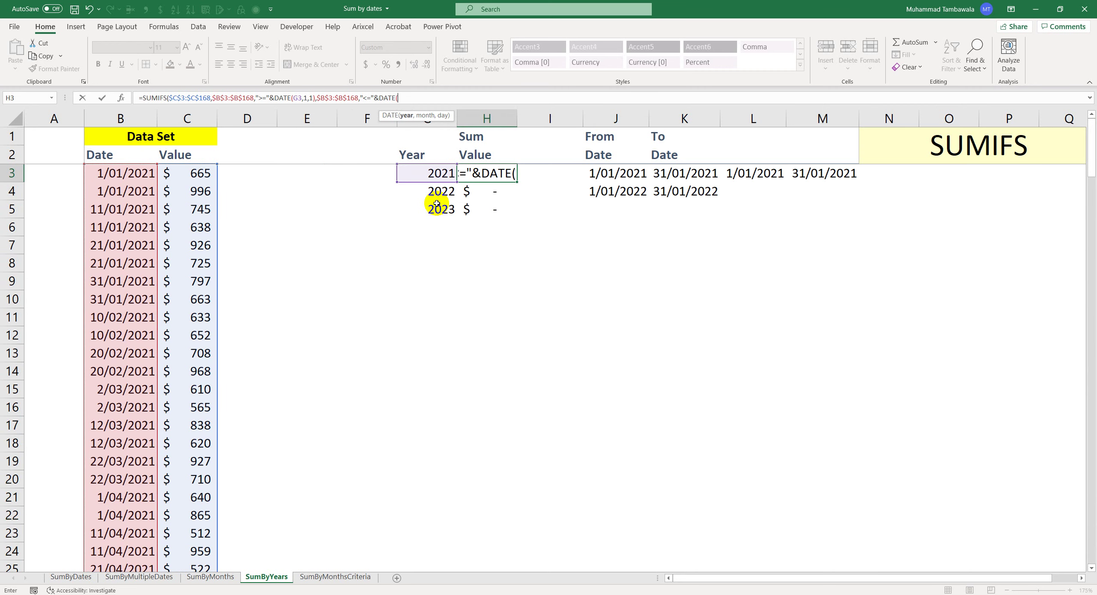
click(444, 172)
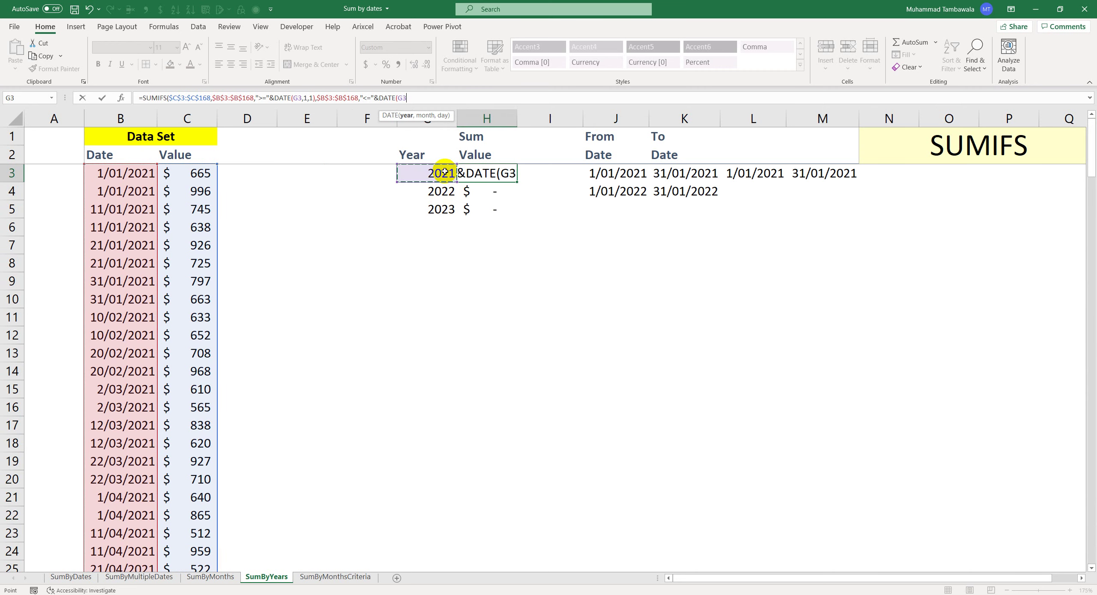
text(,)
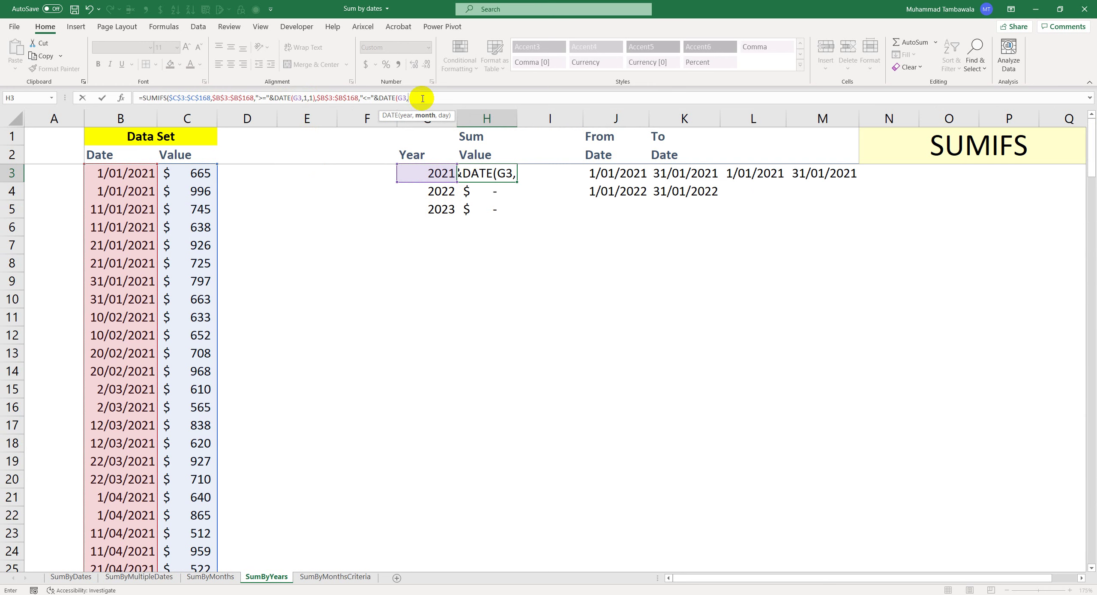
text(12,31)
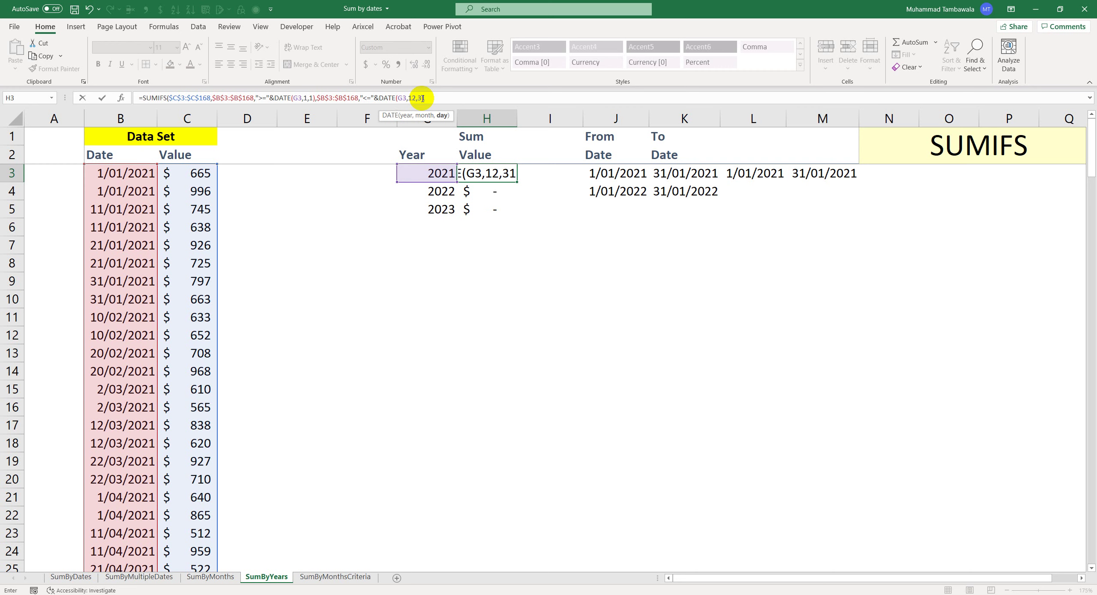
text())
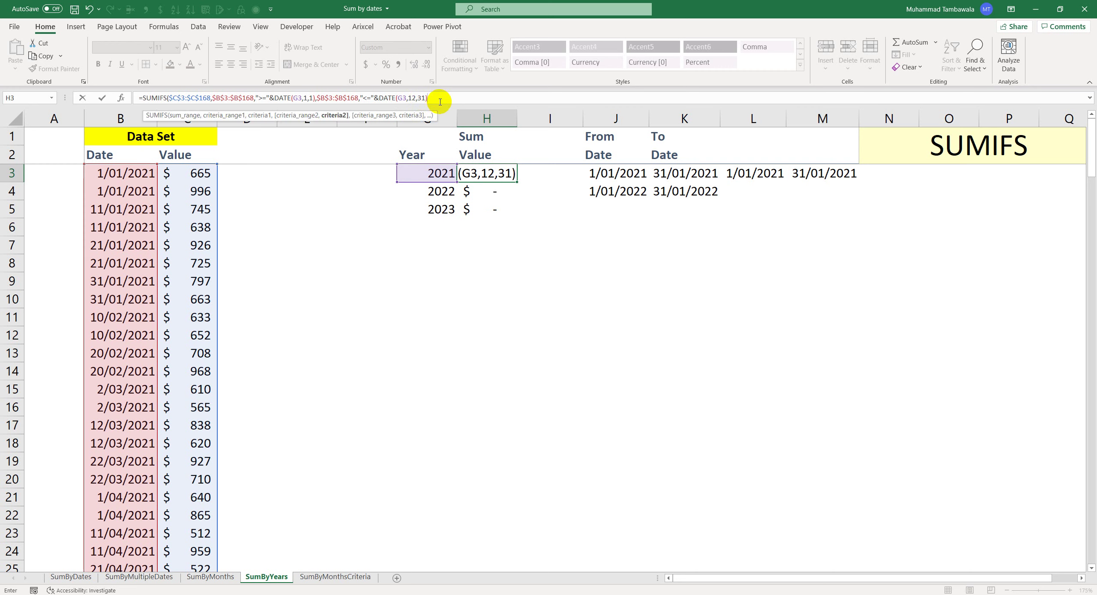
text())
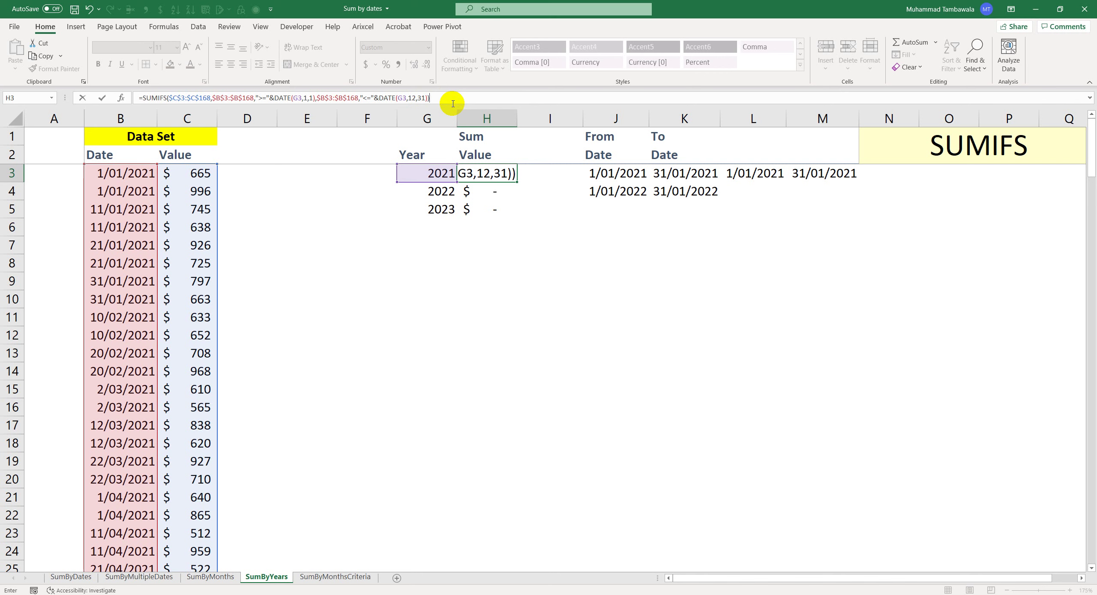
key(Return)
key(Up)
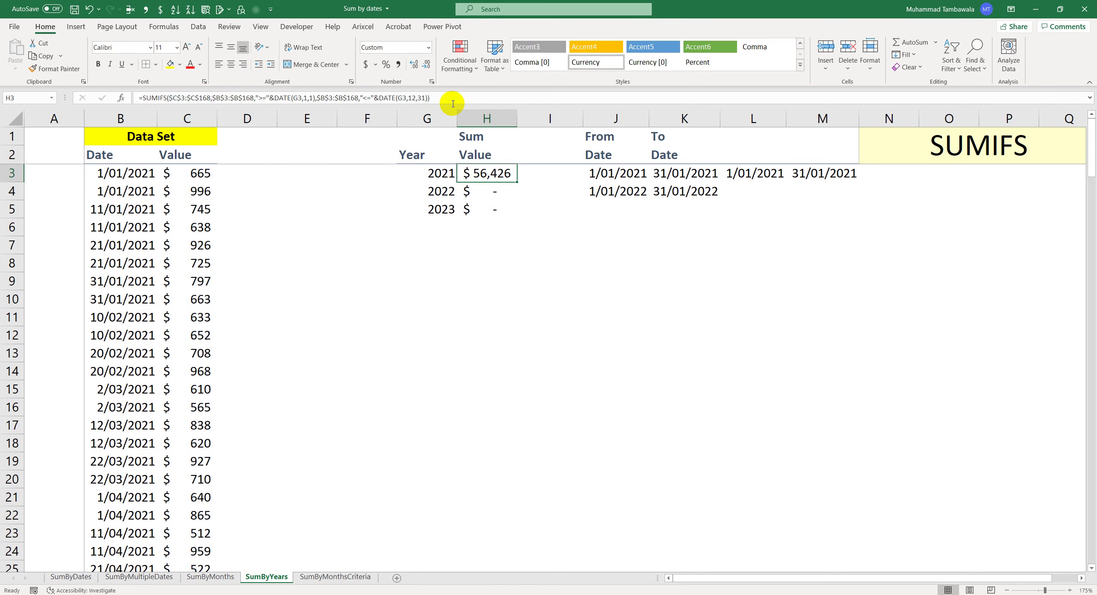
- Copy the 2021 Sum Value formula from H3 to H4:H5 for 2022 and 2023
key(ctrl+c)
key(shift+Down)
key(shift+Down)
key(ctrl+v)
key(shift+BackSpace)
click(453, 104)
key(Escape)
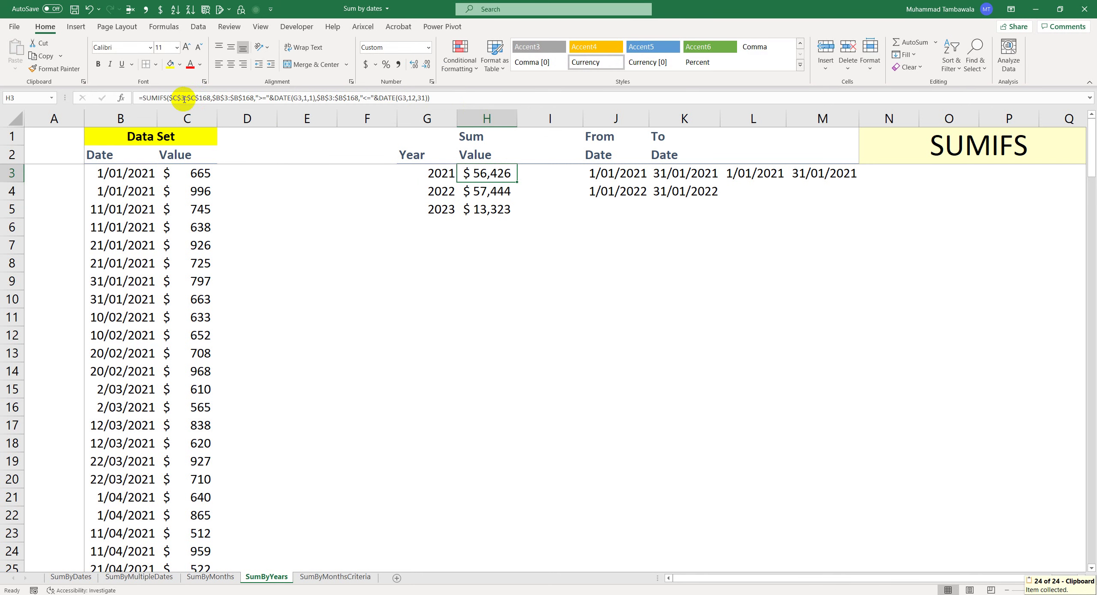
- Review the arguments of the H3 formula, evaluate its DATE(G3,1,1) part in place, and cancel the edit
click(191, 98)
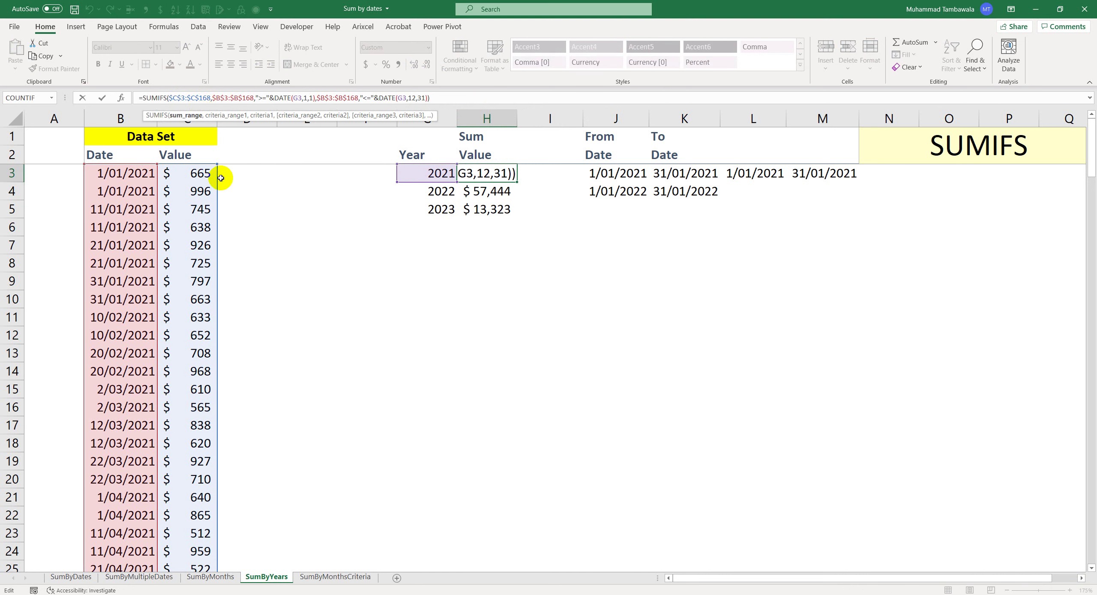
click(229, 98)
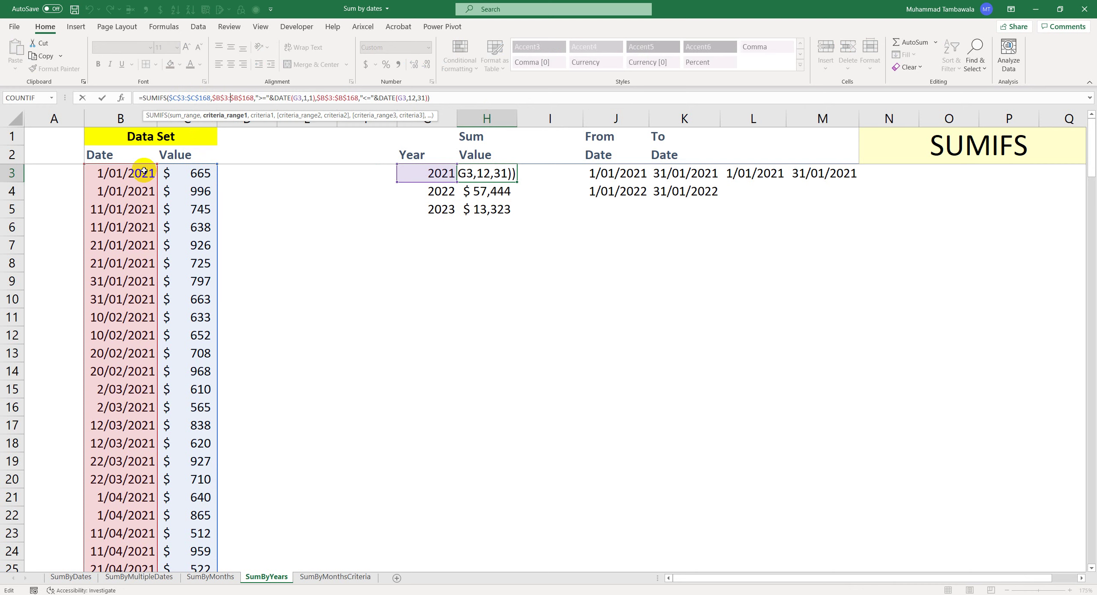
click(275, 98)
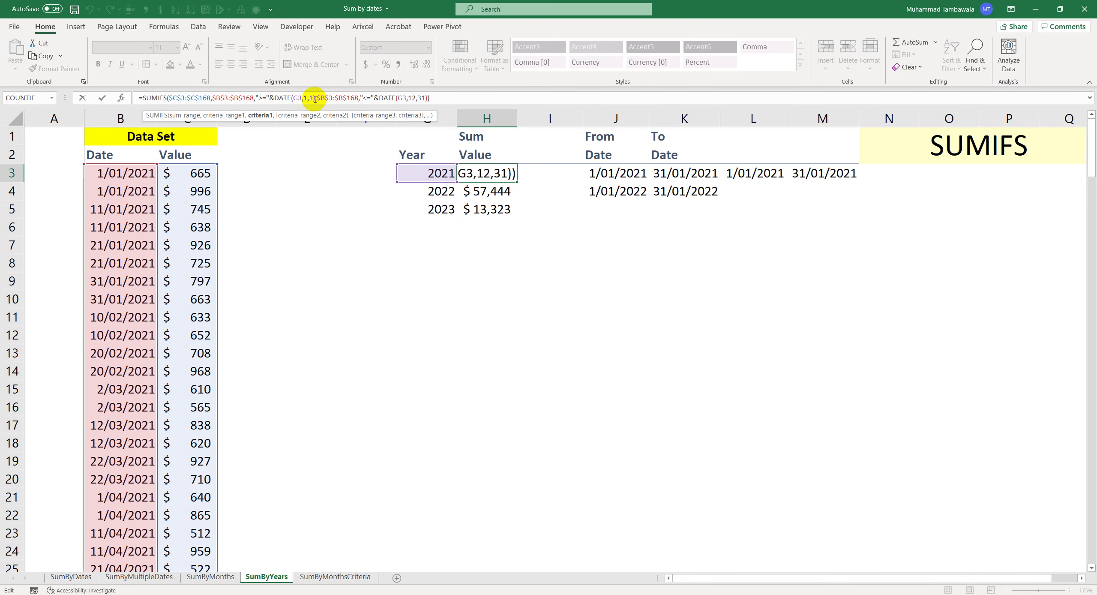
drag(313, 98, 276, 100)
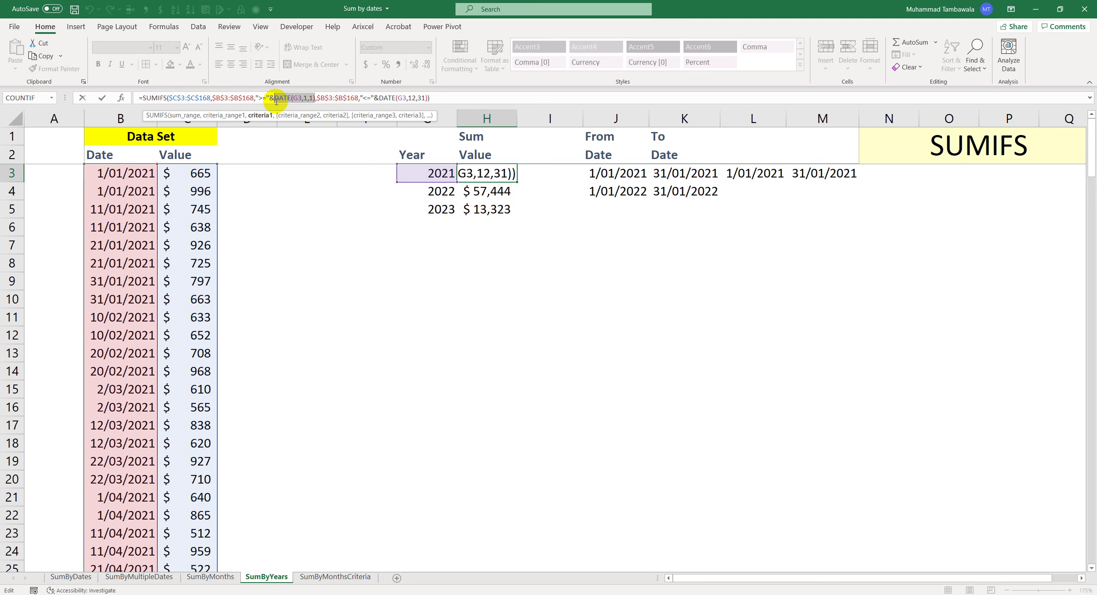
key(F9)
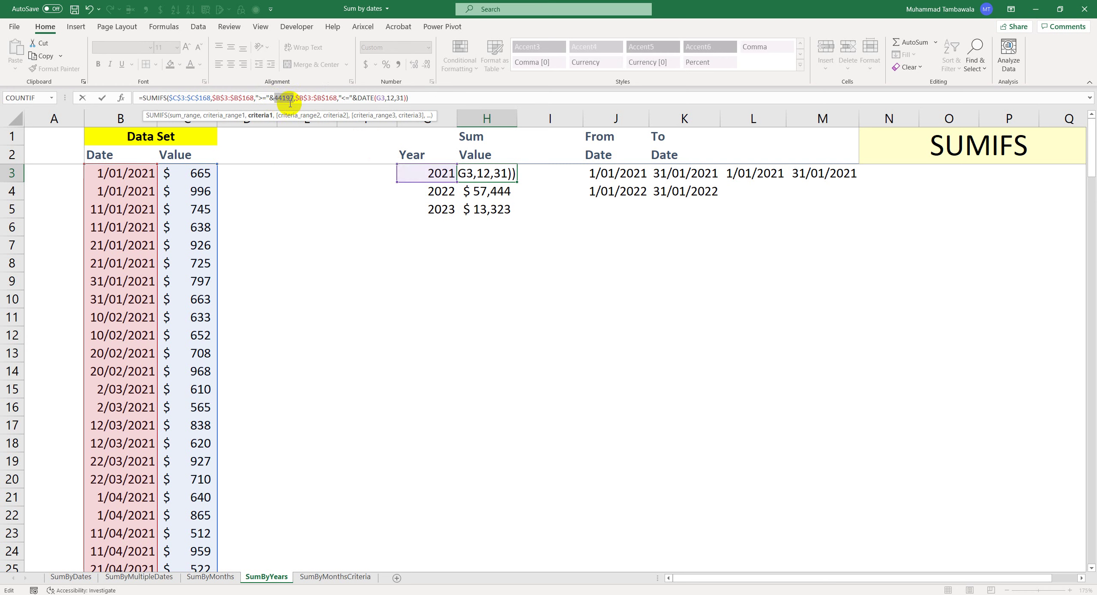
key(Escape)
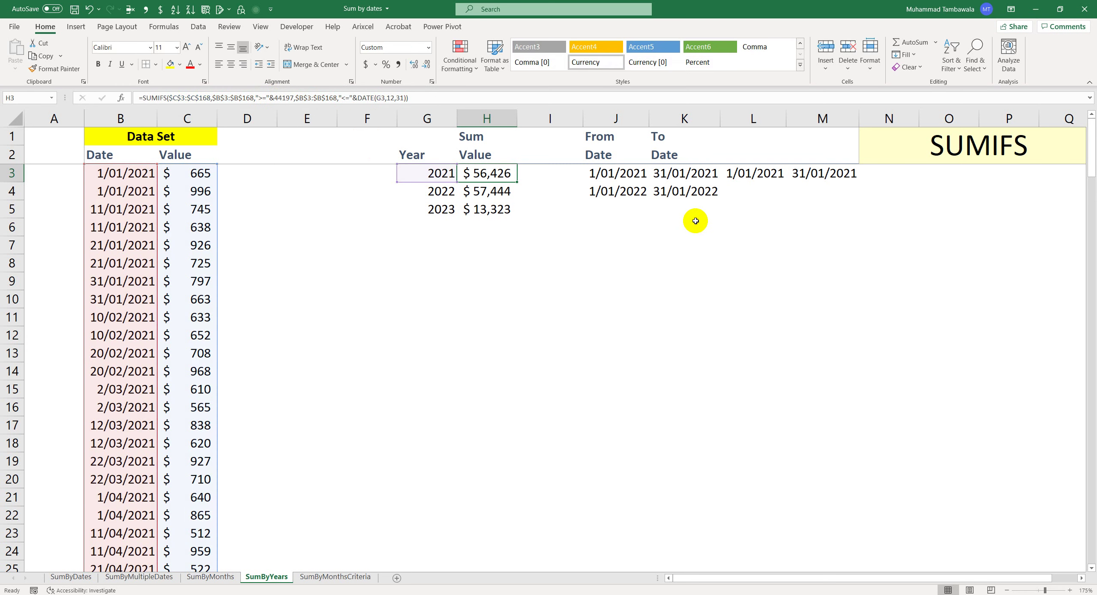
- Enter 44197 in L4 and format the cell as Short Date
click(767, 193)
text(4419)
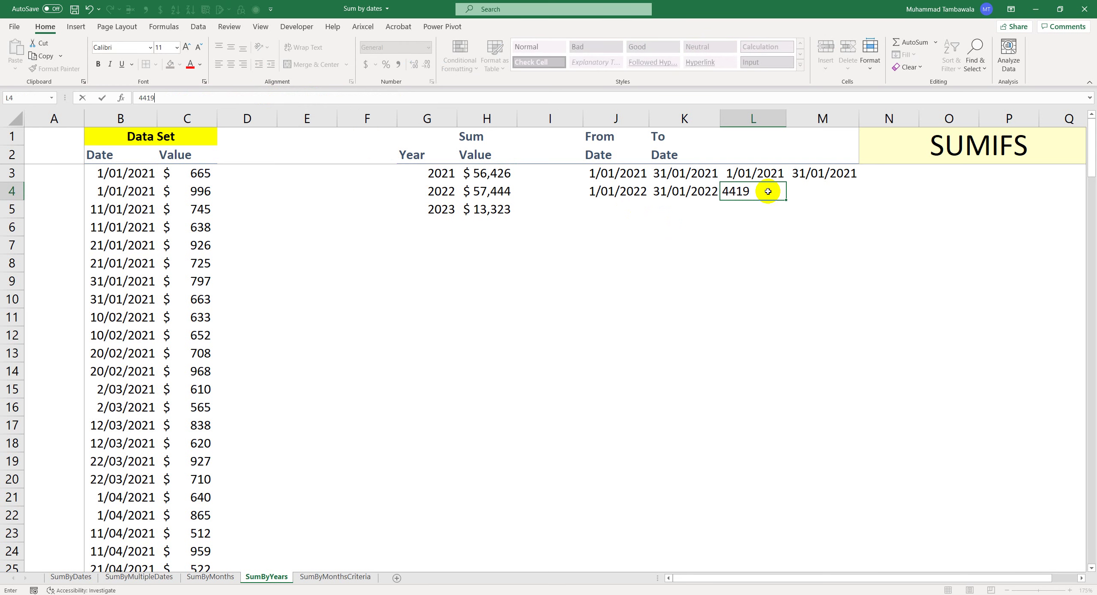
text(7)
key(ctrl+Return)
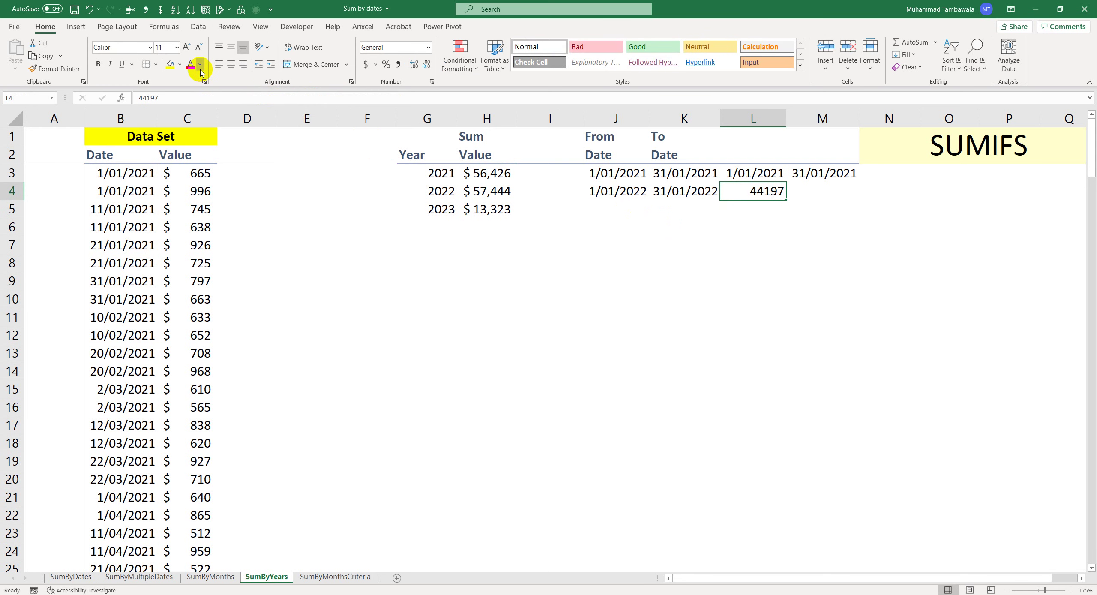
click(428, 48)
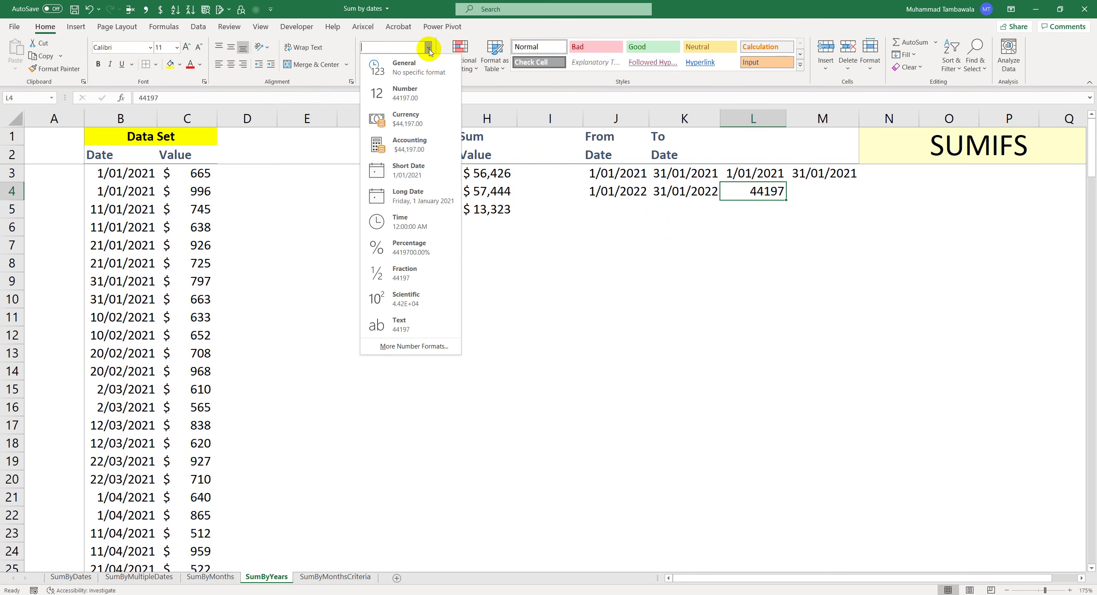
click(418, 172)
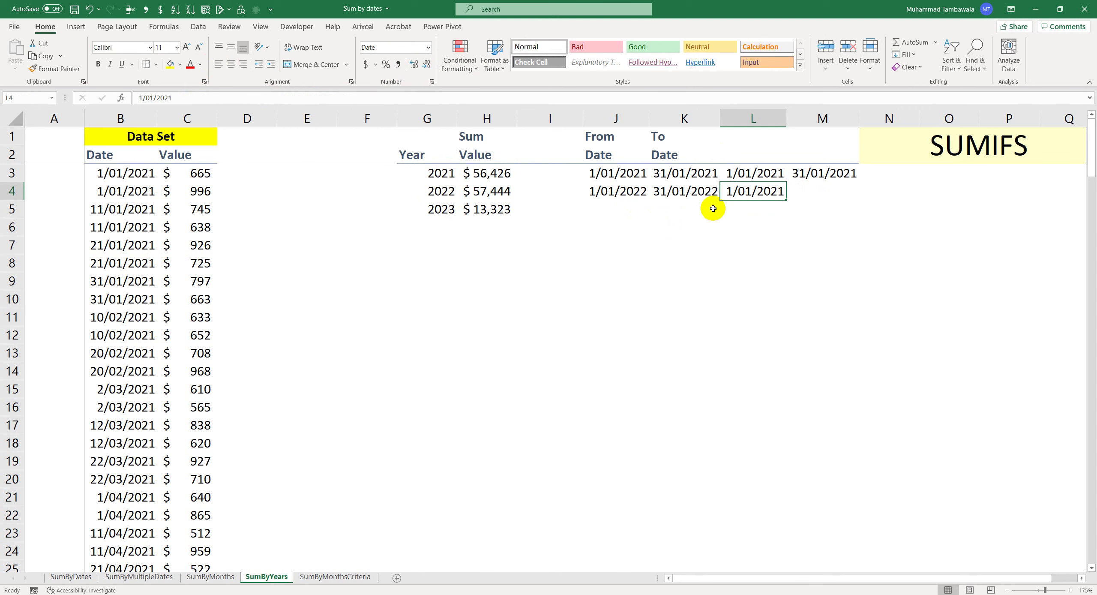
- Evaluate the DATE(G3,12,31) part of the H3 formula in place and cancel the edit
click(504, 173)
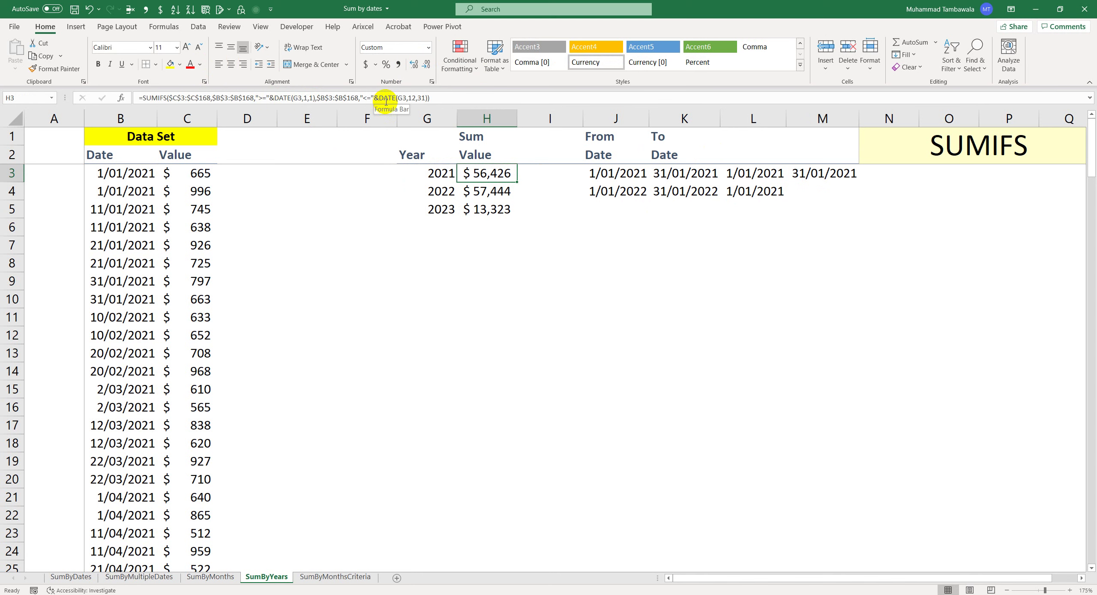
drag(378, 97, 427, 102)
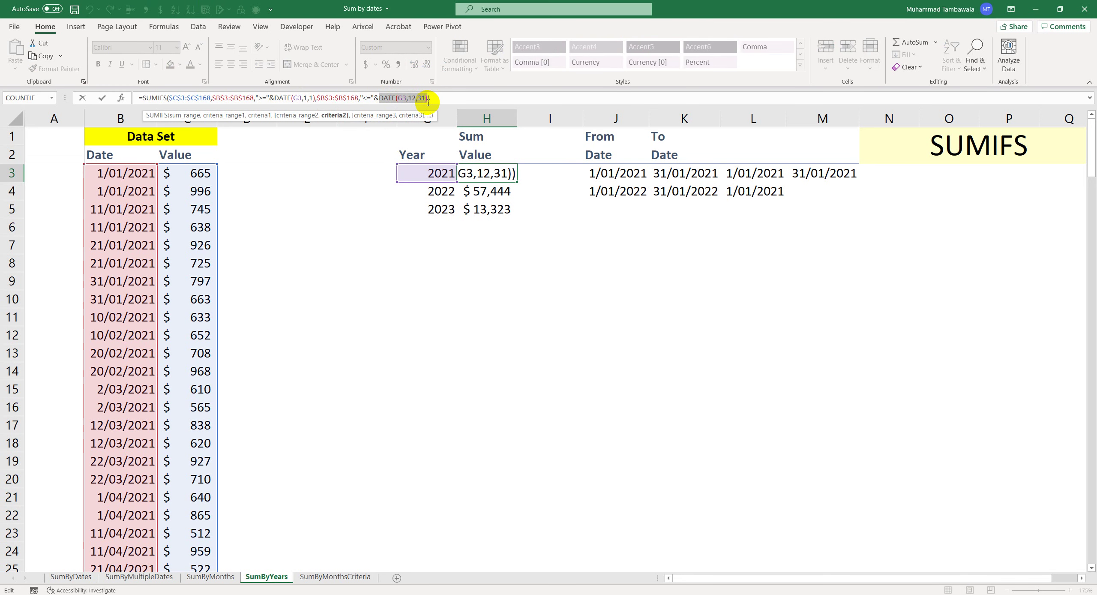
key(F9)
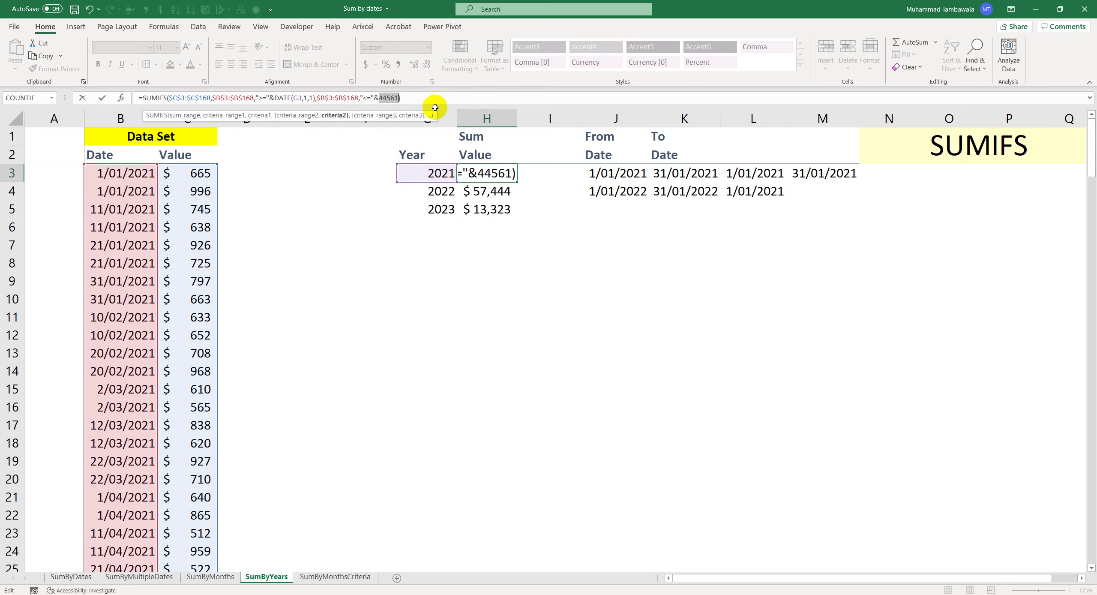
key(Escape)
- Enter the date serial number 44561 in M4
click(813, 193)
text(44561)
key(ctrl+Return)
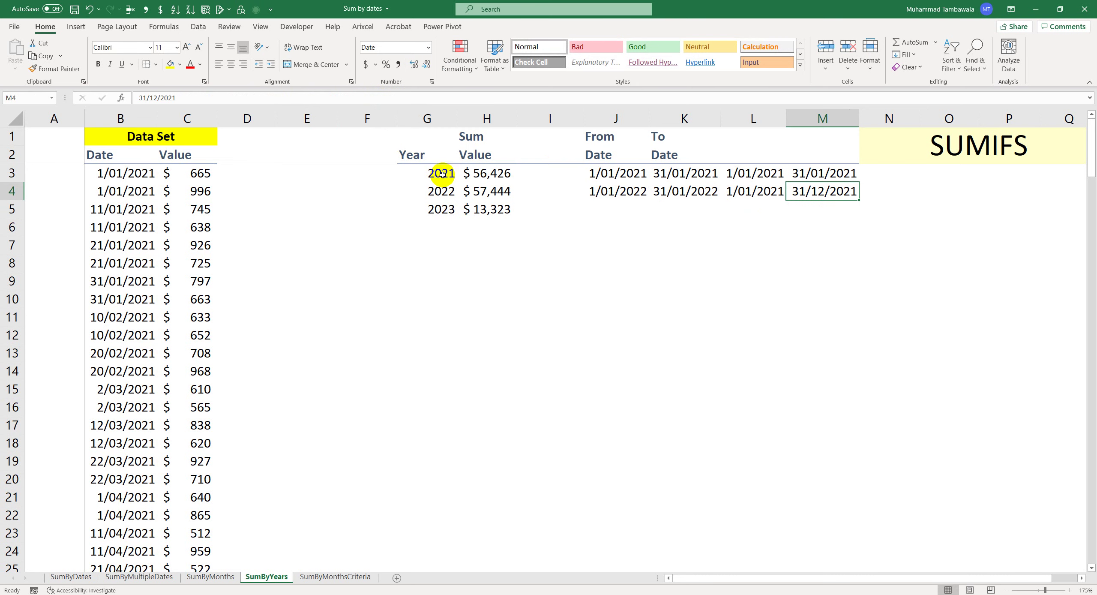
- Compare the formulas in H3 and H4, evaluate the DATE(G4,12,31) part of H4 in place, and cancel the edit
click(479, 174)
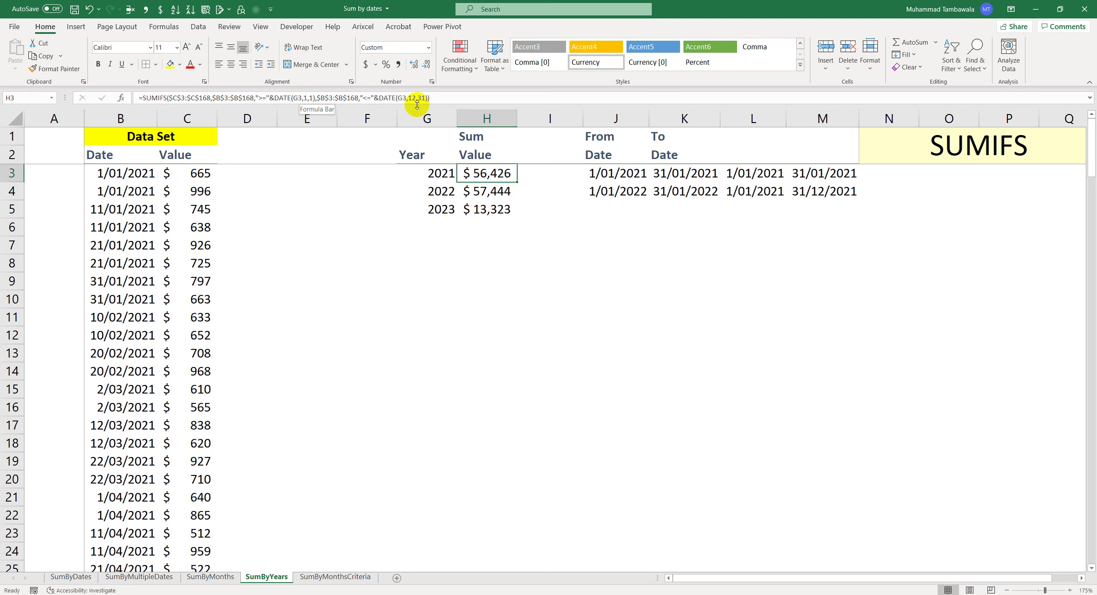
click(485, 190)
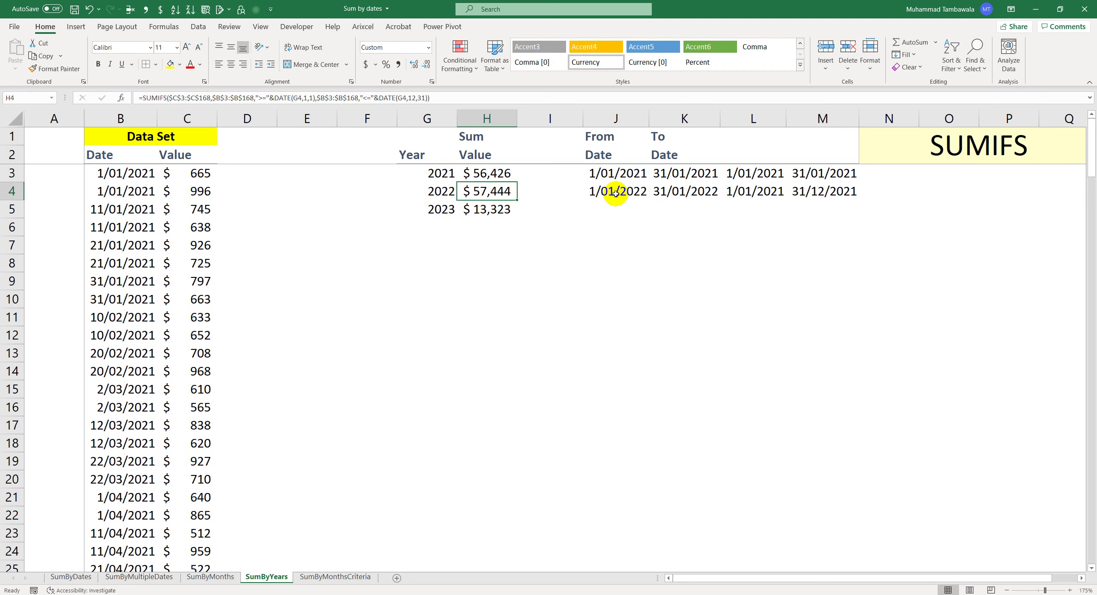
key(F2)
key(Escape)
key(F2)
key(Escape)
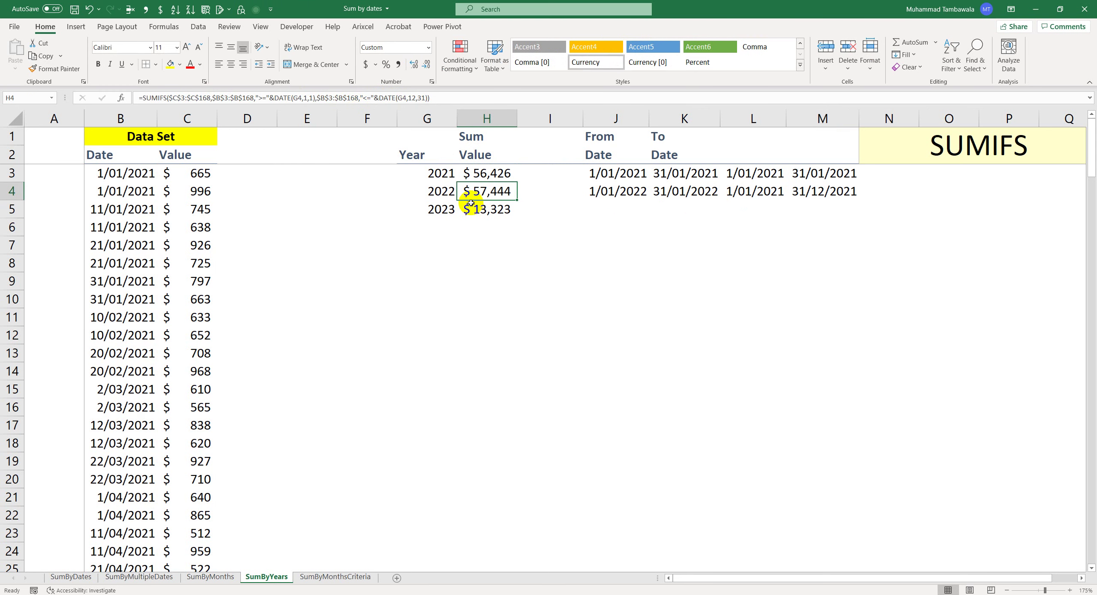
drag(379, 99, 426, 102)
key(F9)
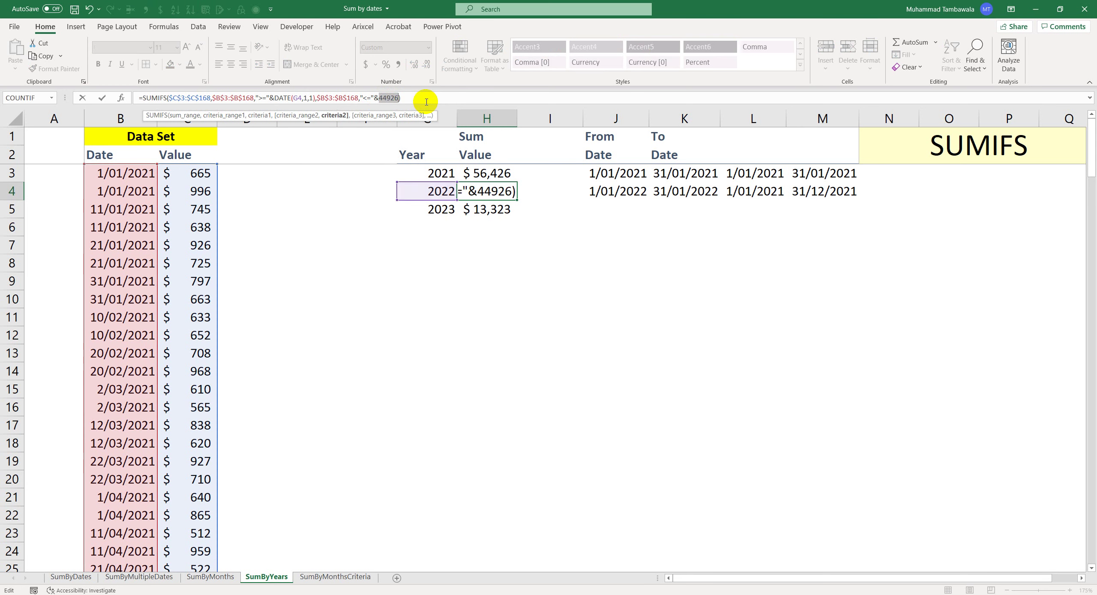
key(Escape)
- Enter 44926 in M5 and format the cell as Short Date
click(813, 204)
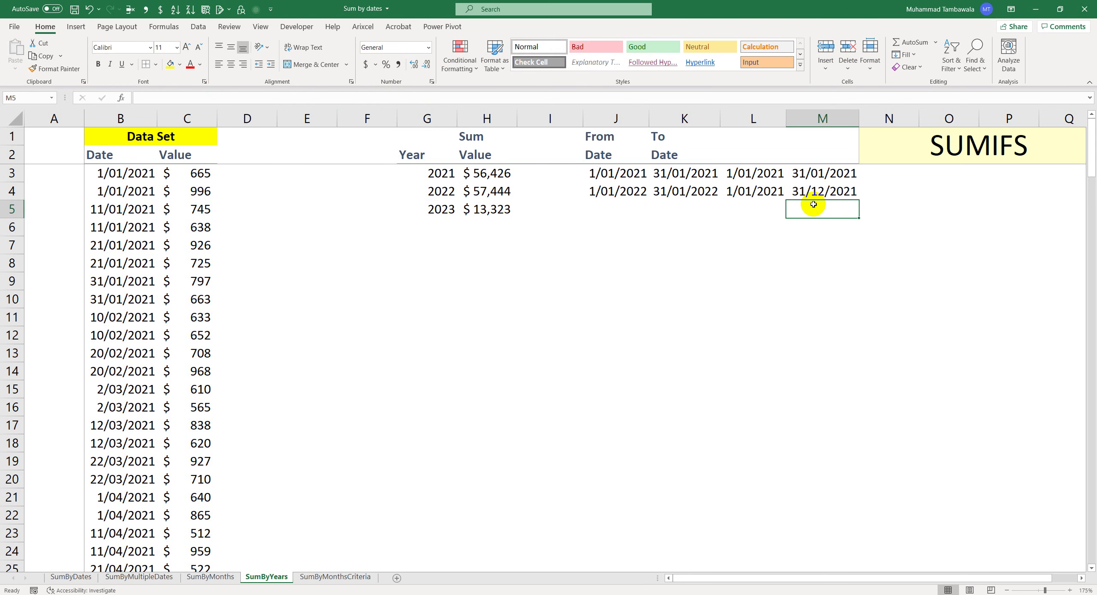
text(44)
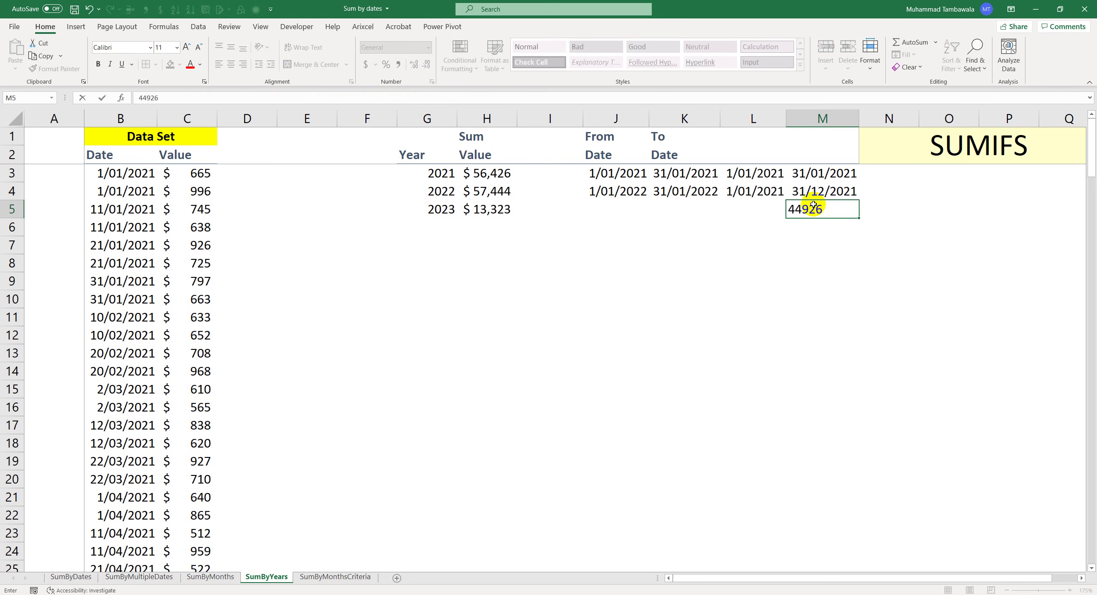
text(926)
click(813, 205)
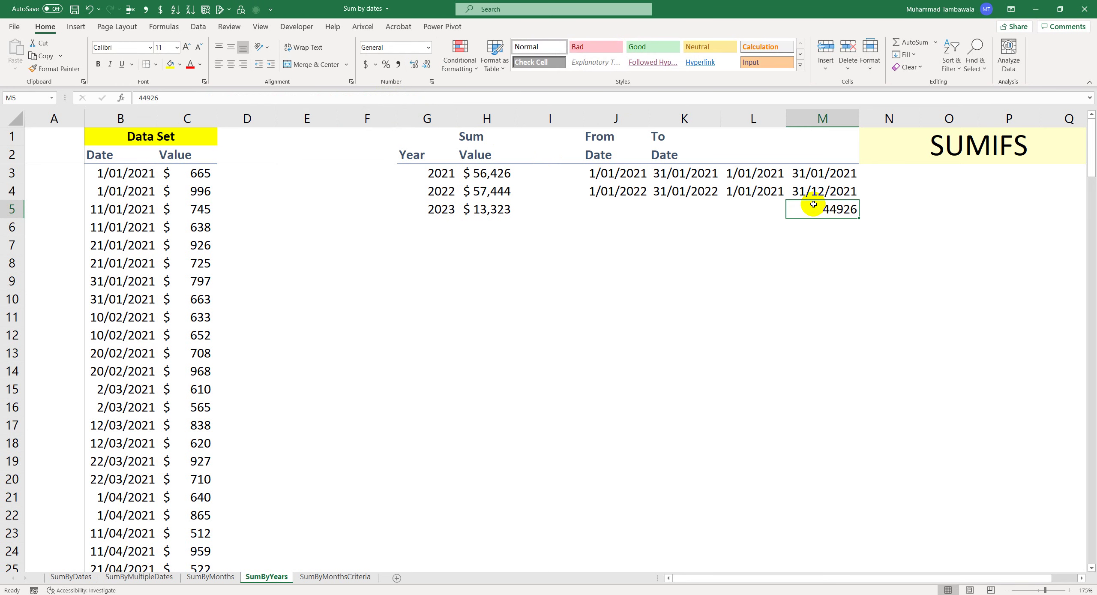
click(428, 48)
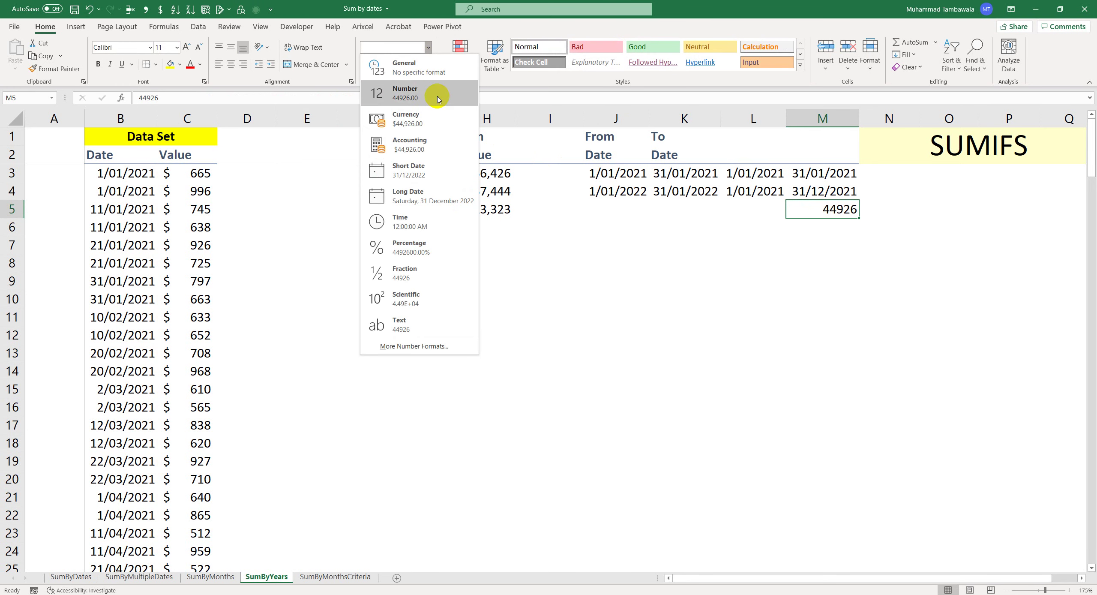
click(433, 167)
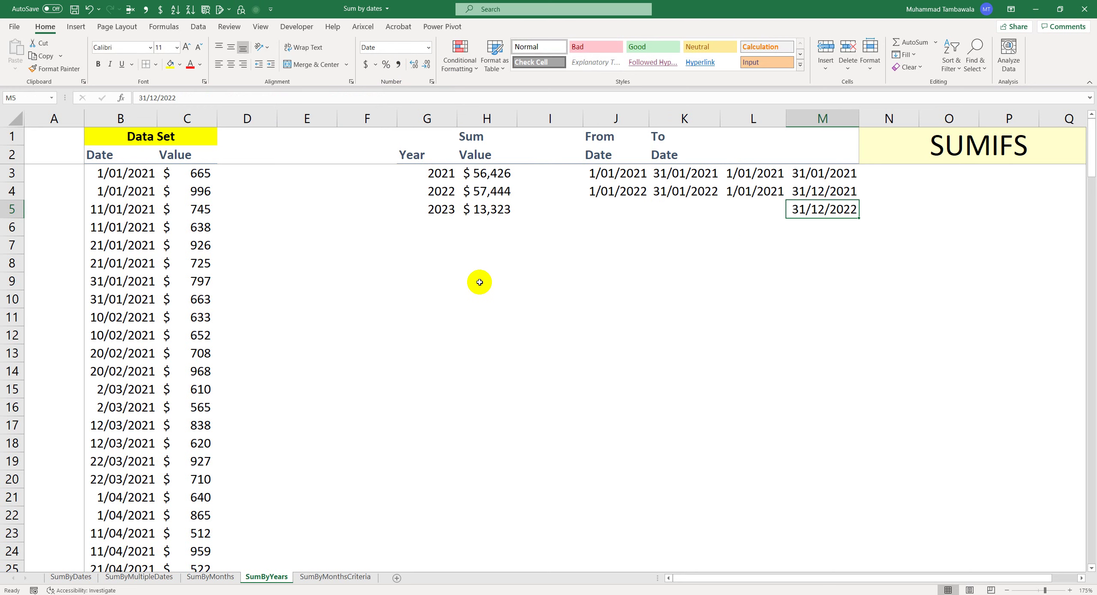
- Inspect the SUMIFS formula in H3 and its DATE-built start and end criteria
click(658, 208)
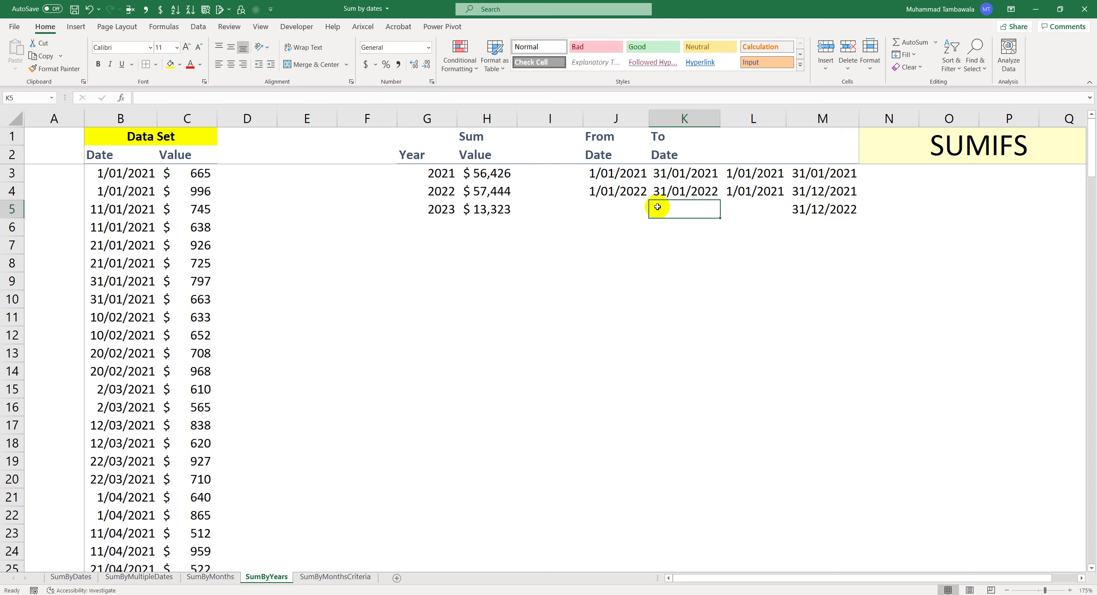
click(481, 176)
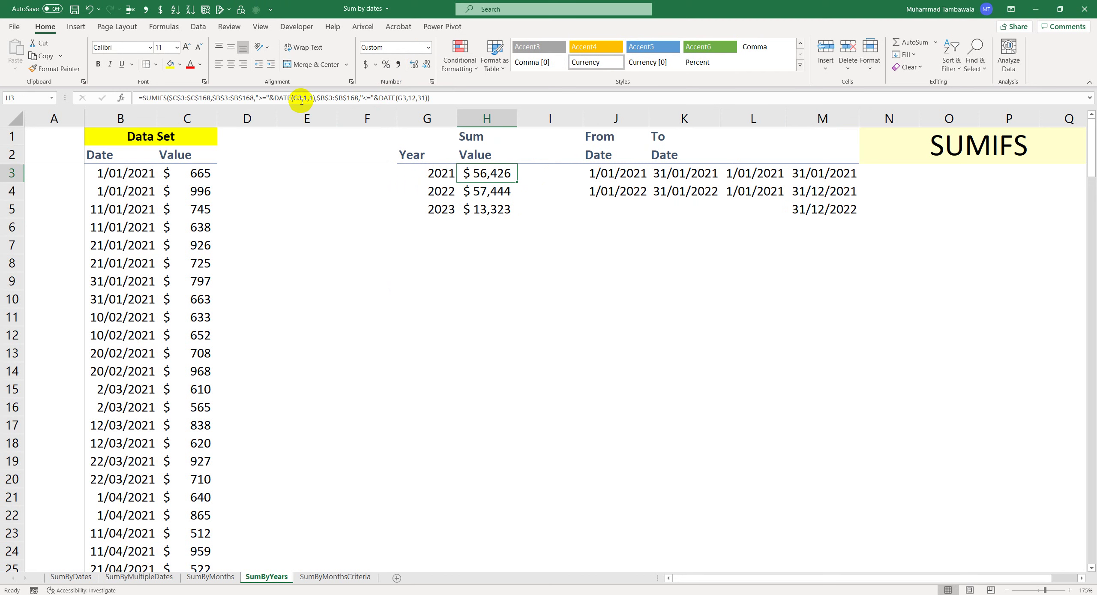
click(588, 258)
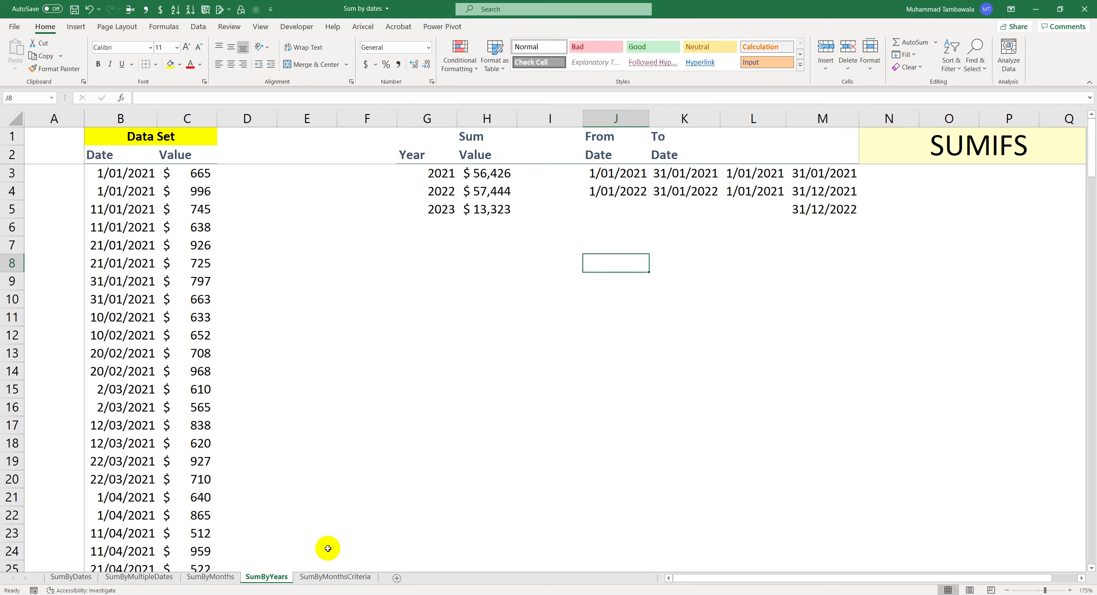
- Open the SumByMonthsCriteria sheet and look over the data set's Date and Zone columns
click(342, 581)
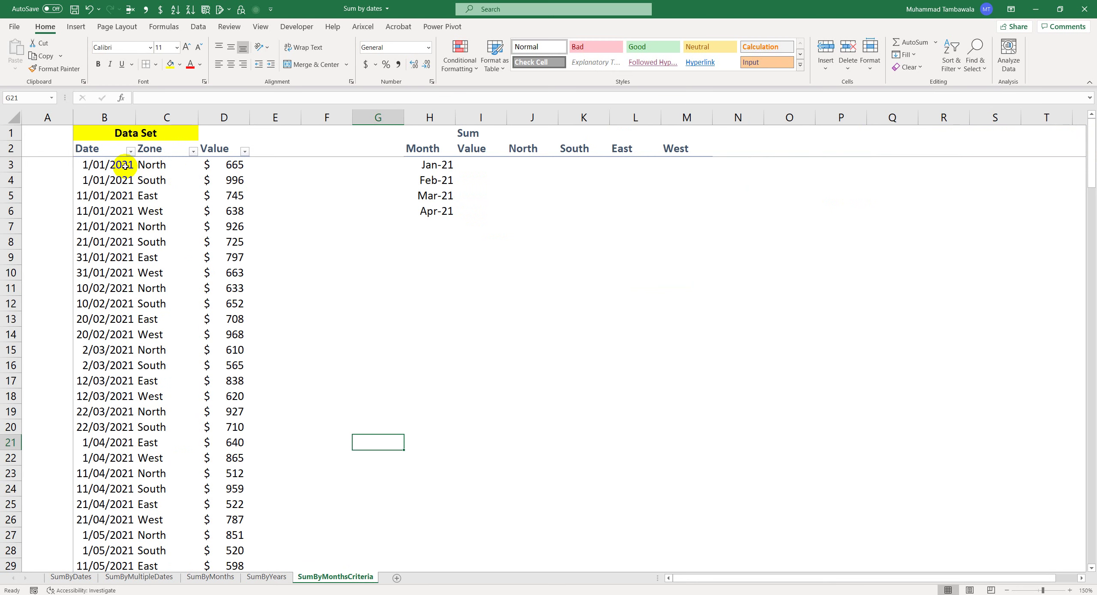
drag(117, 118, 162, 151)
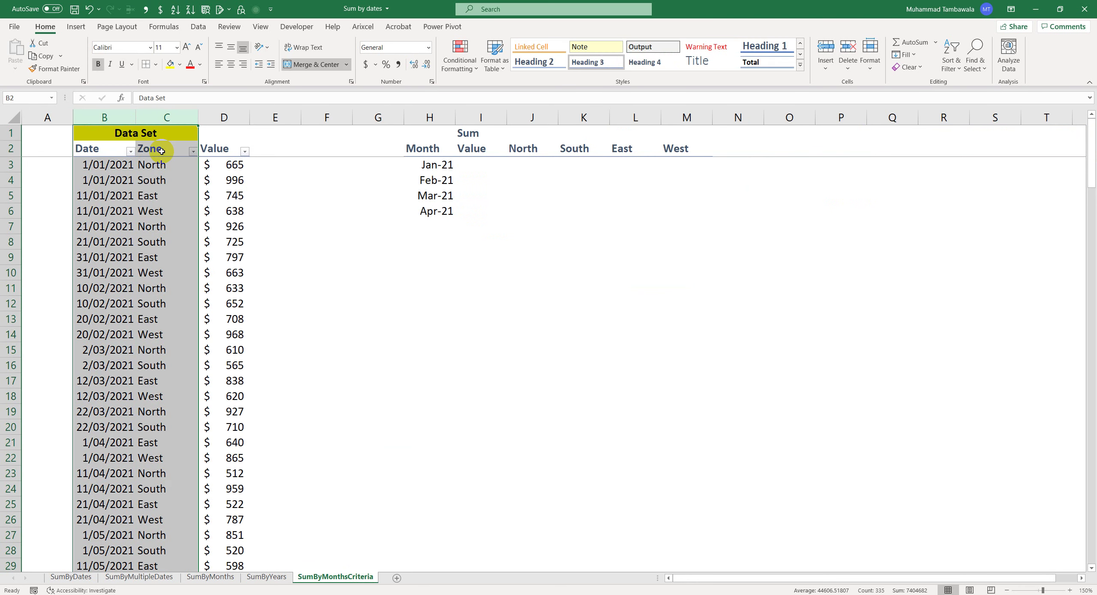
click(165, 164)
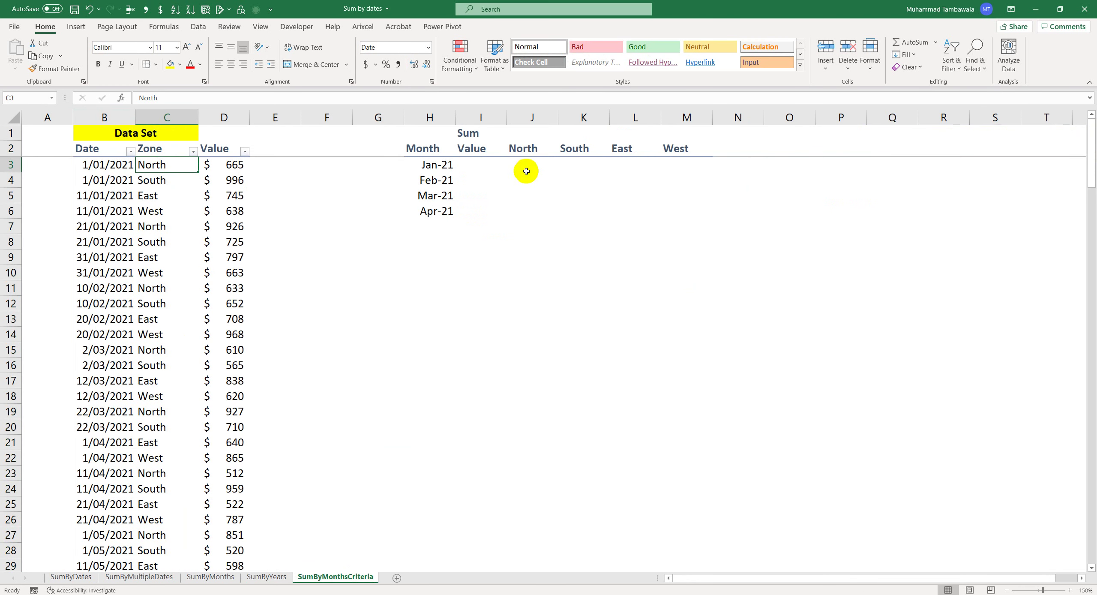
- Start a SUMIFS formula in J3 with the absolute sum range $D$3:$D$168
click(526, 171)
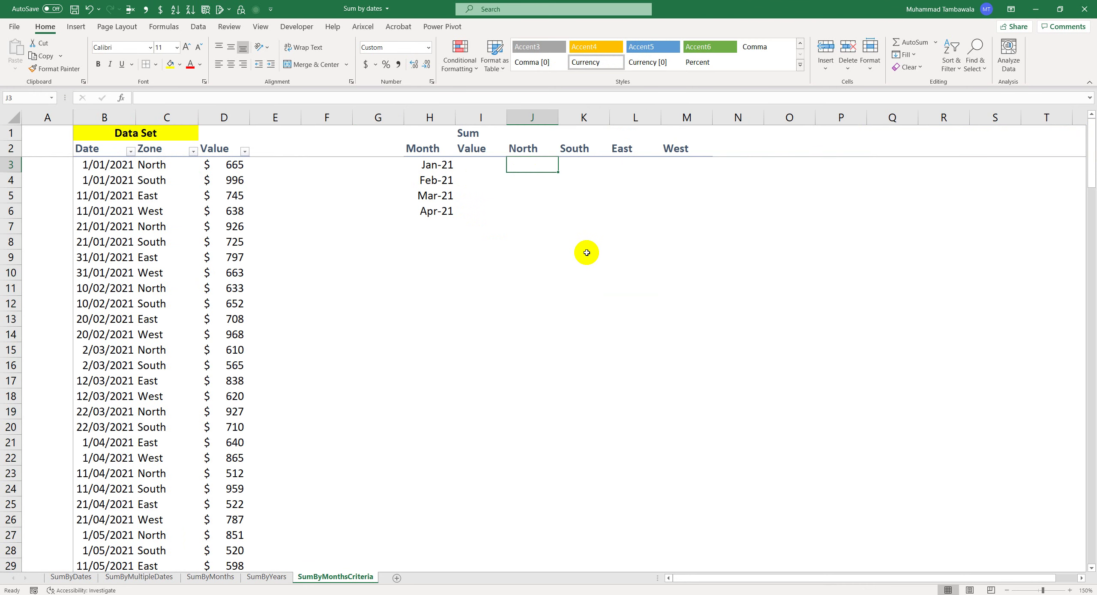
scroll(586, 253, up, 1)
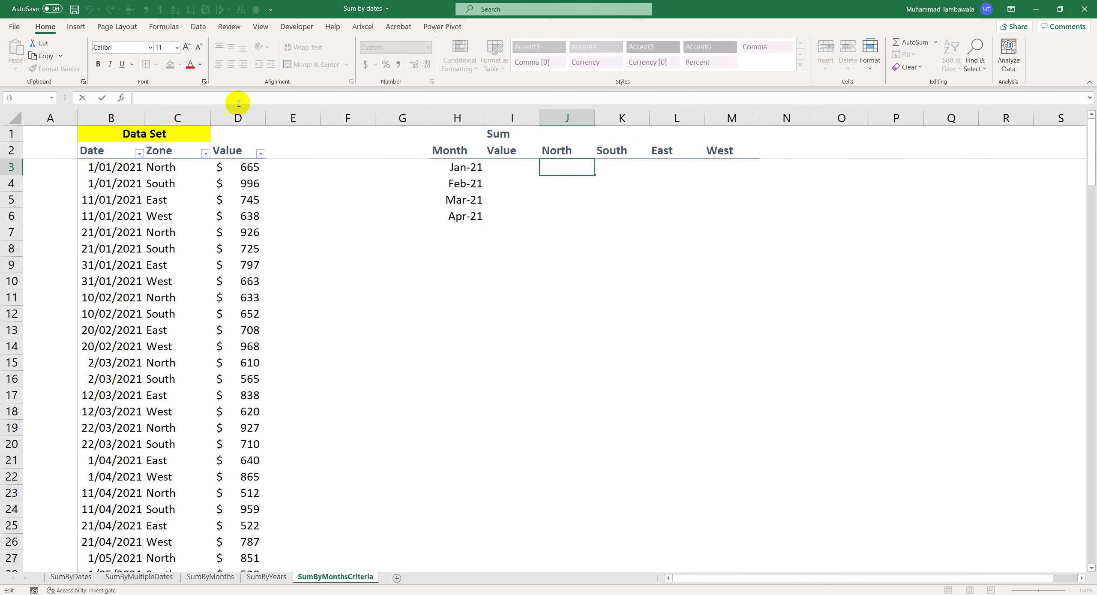
text(=sum)
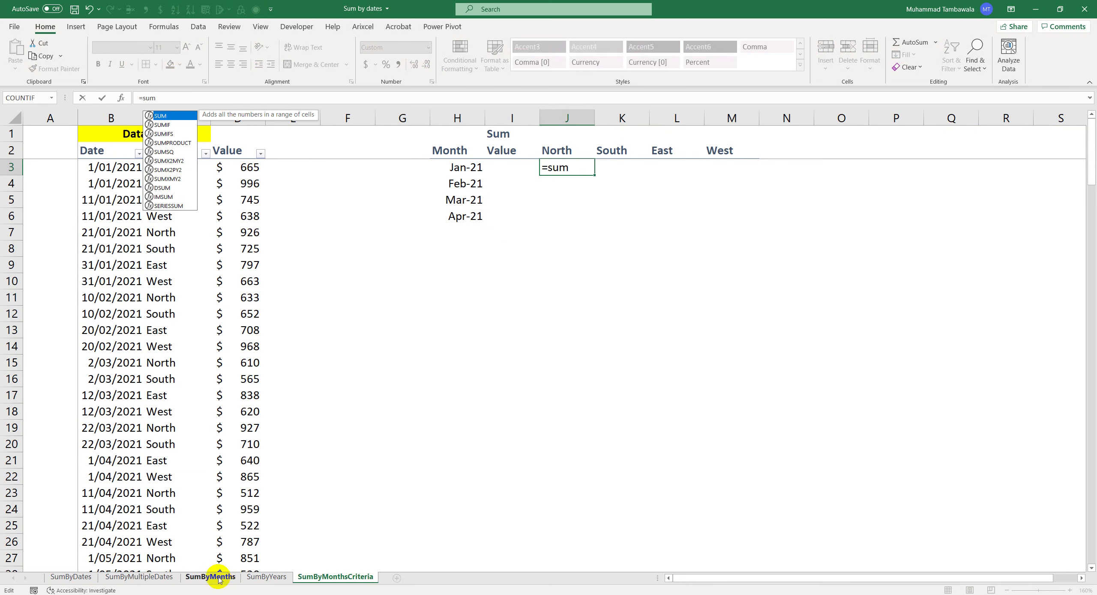
double_click(168, 136)
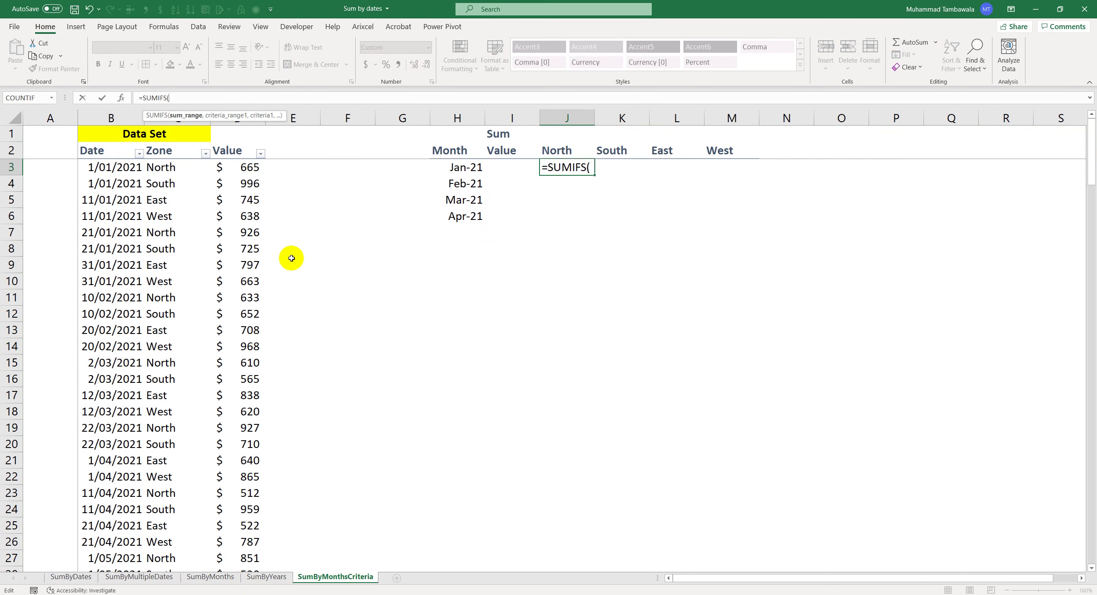
click(246, 166)
key(ctrl+shift+Down)
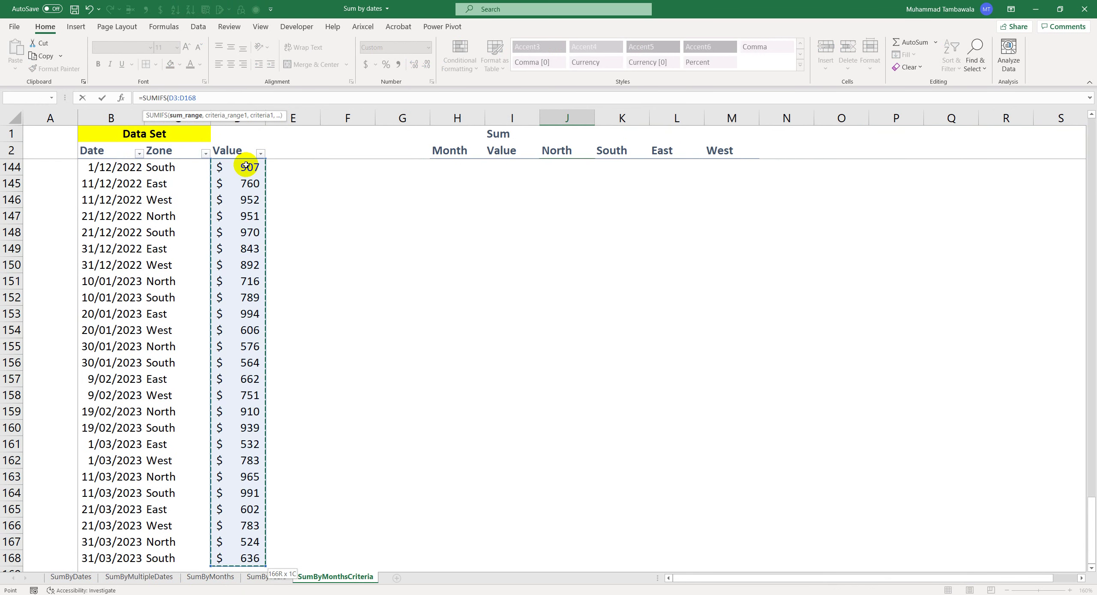
key(F4)
text(,)
- Add the first date criterion to the J3 formula: range $B$3:$B$168 with ">="&$H3, keeping only the column absolute
scroll(285, 364, up, 15)
scroll(285, 365, up, 20)
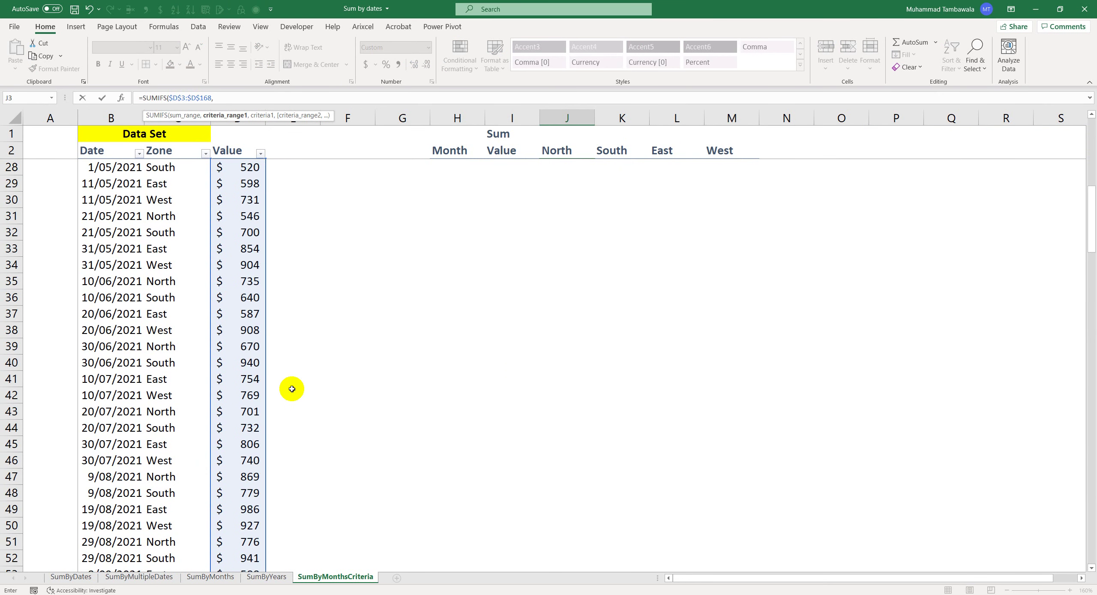
click(116, 167)
key(ctrl+shift+Down)
key(F4)
text(,)
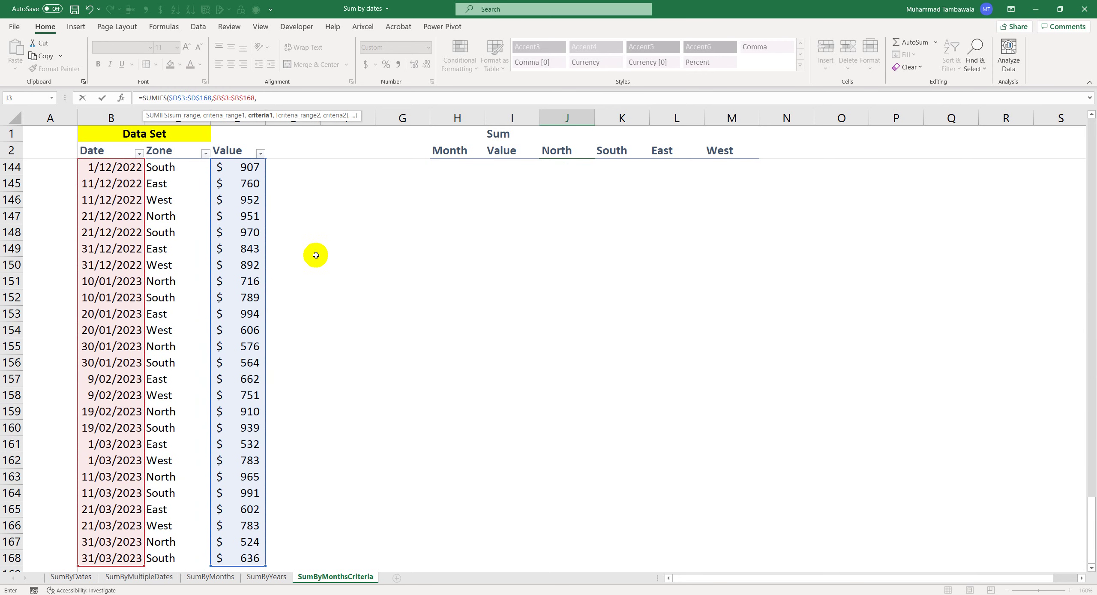
scroll(351, 274, up, 20)
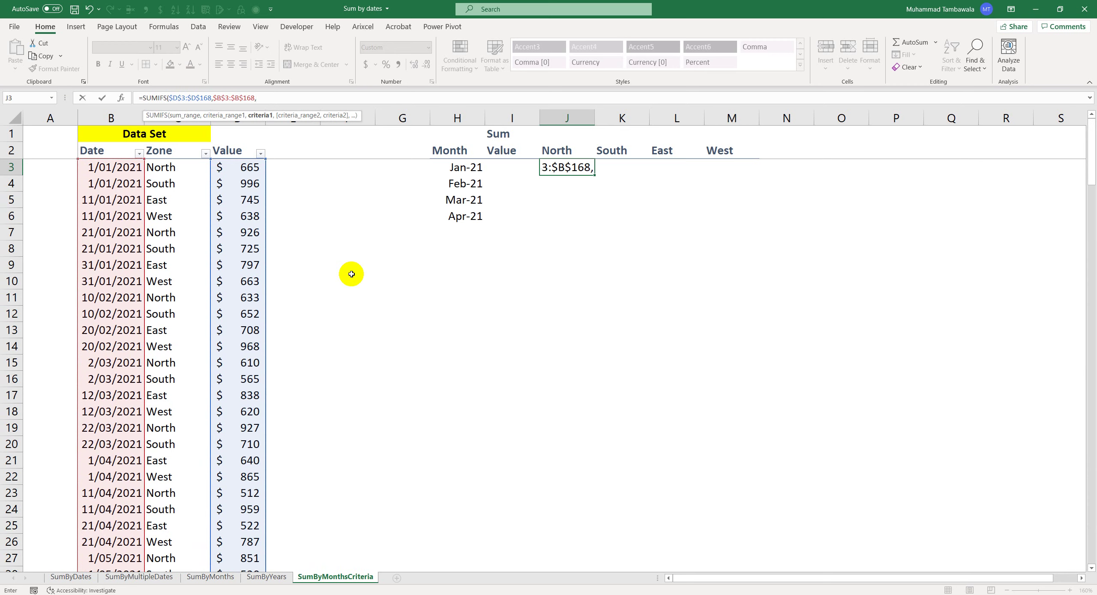
text(">="&)
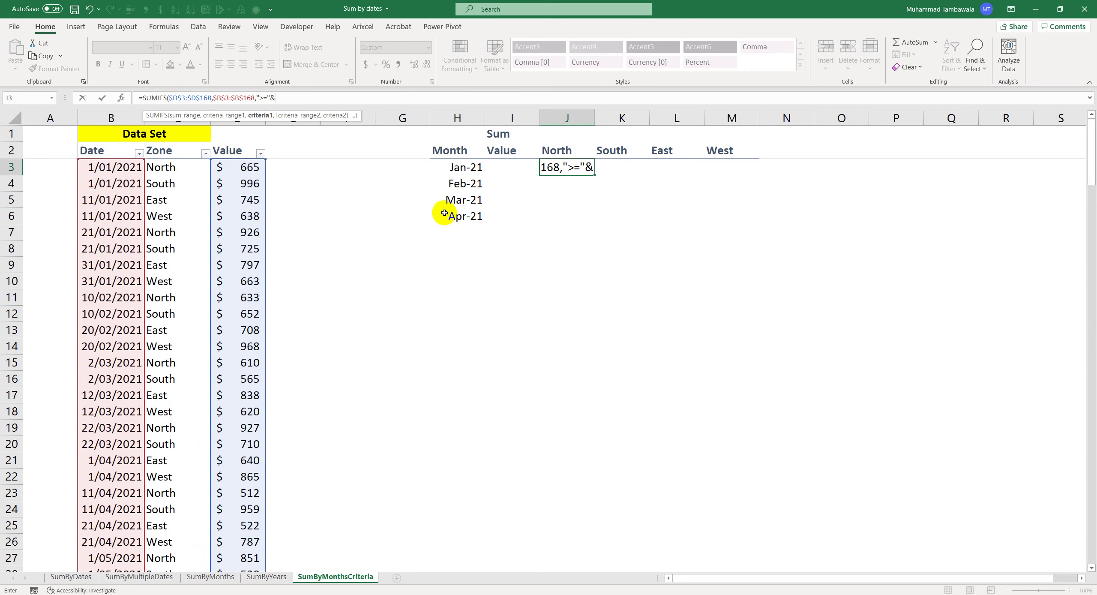
click(467, 169)
key(F4)
key(F4)
key(F4)
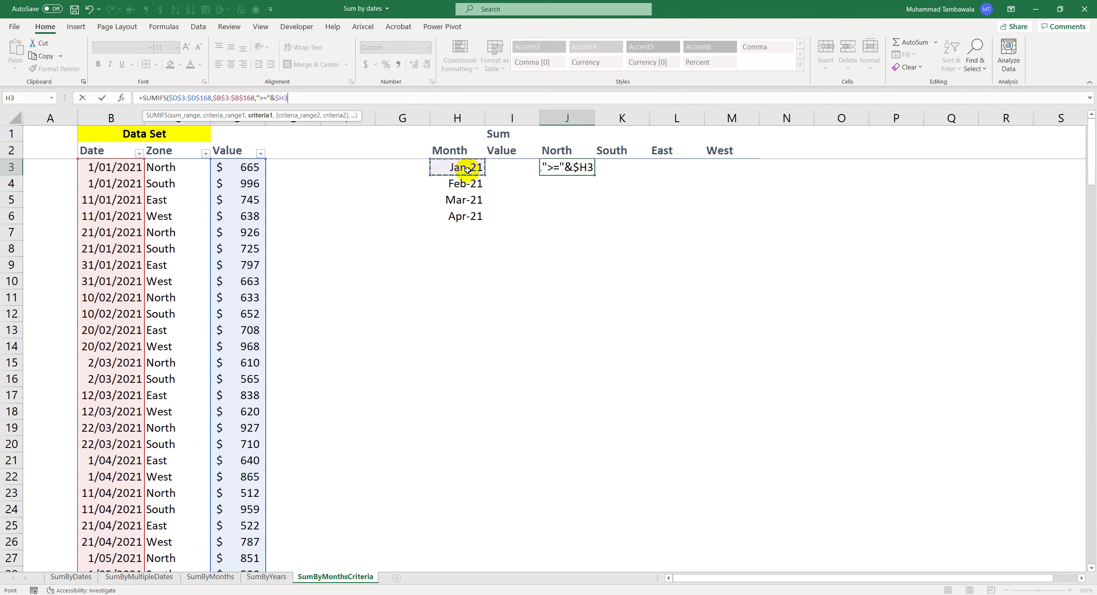
text(,)
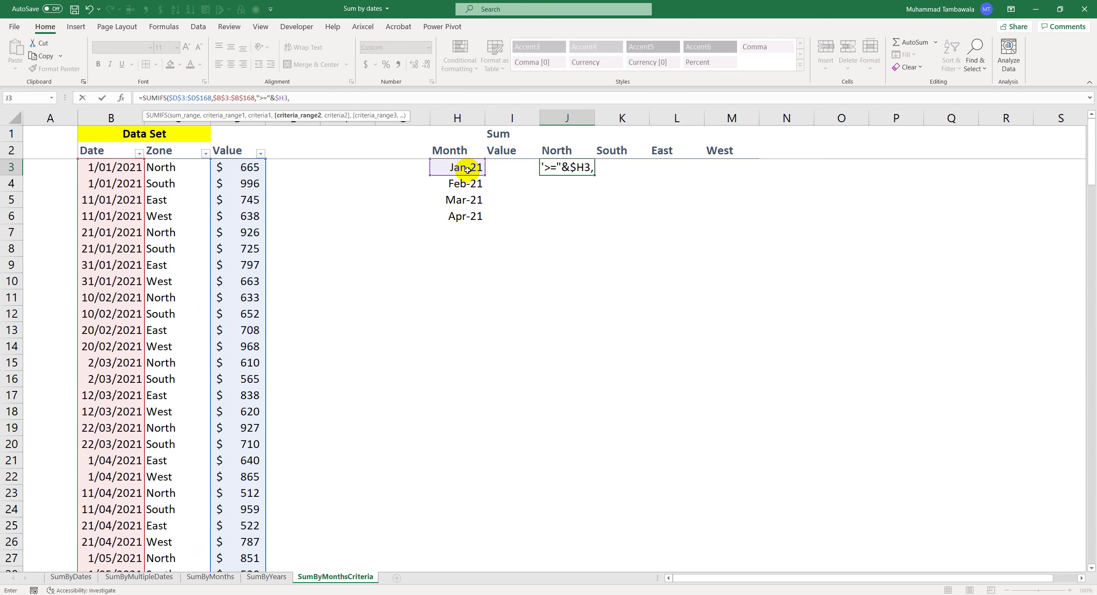
- Add the second date criterion to the J3 formula: range $B$3:$B$168 with "<="&EOMONTH($H3,0)
click(127, 168)
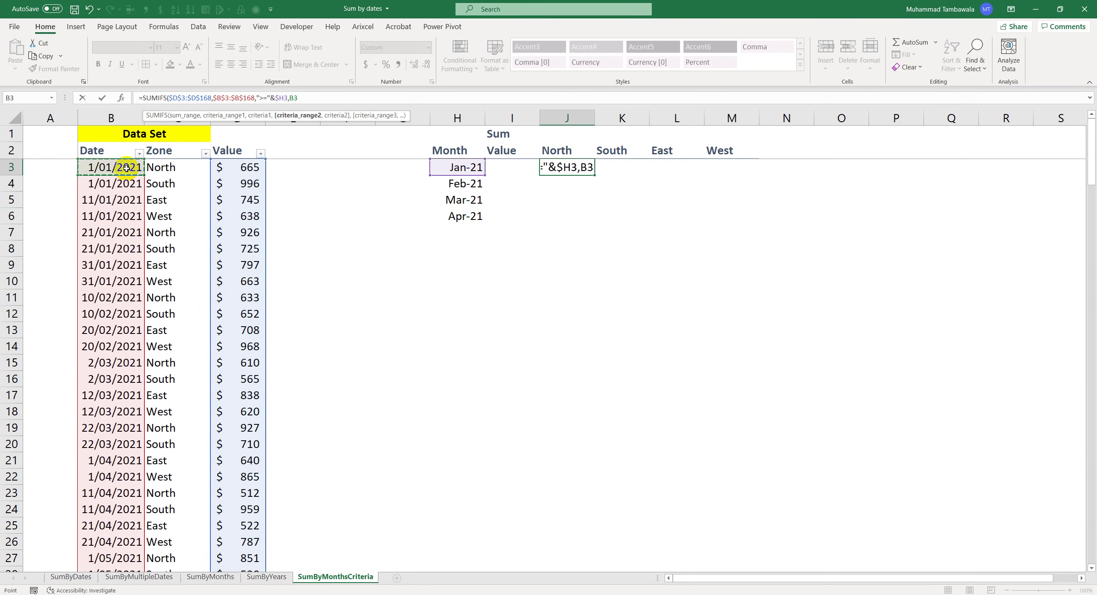
key(ctrl+shift+Down)
key(F4)
text(,"<="&)
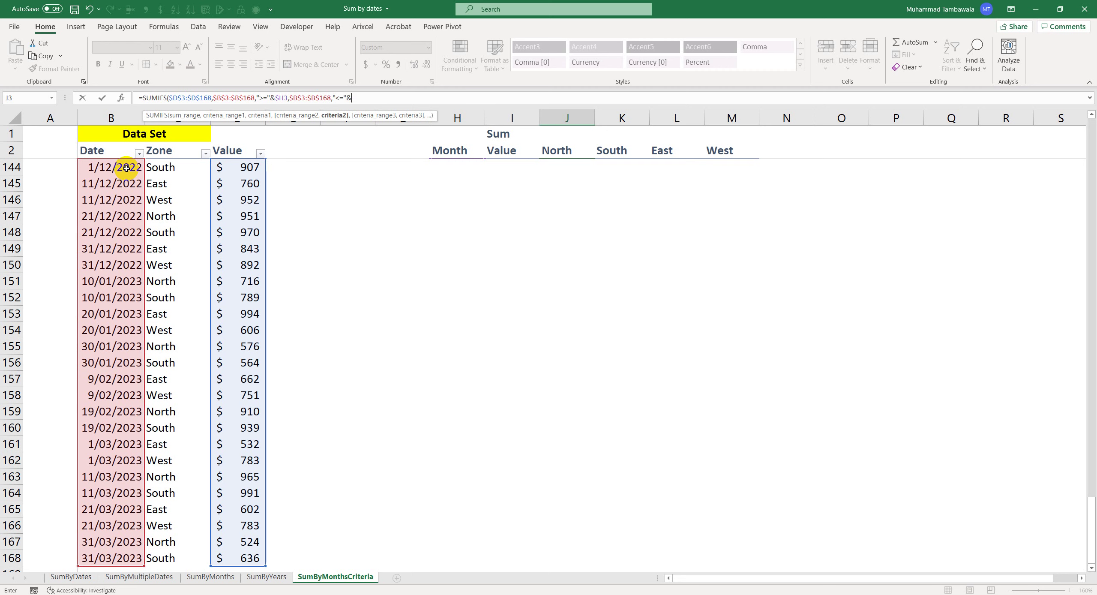
text(EOMONTH()
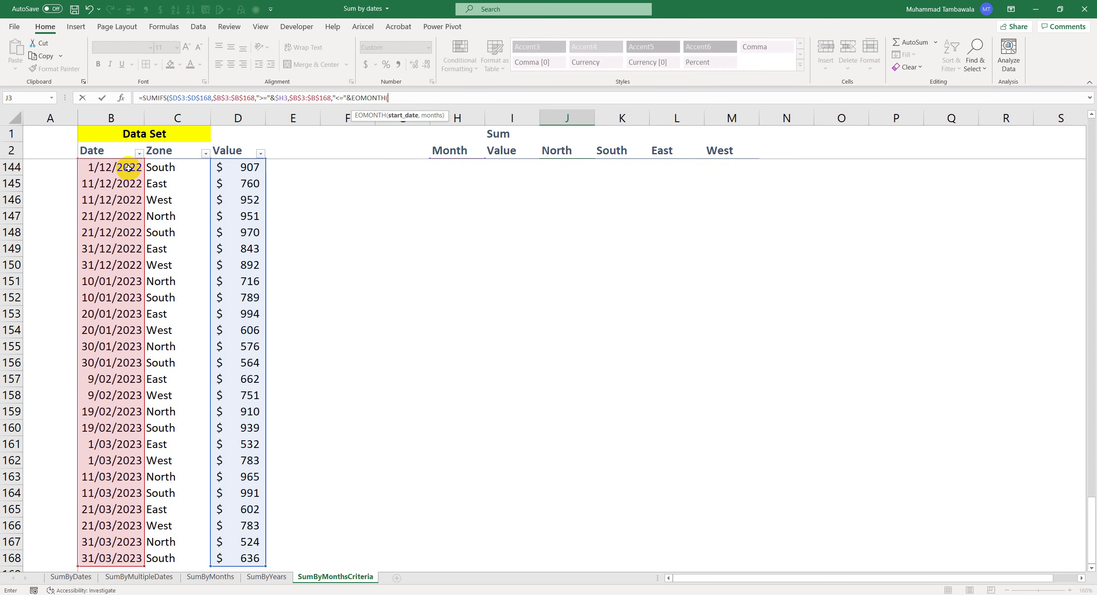
scroll(385, 225, up, 20)
scroll(465, 229, up, 18)
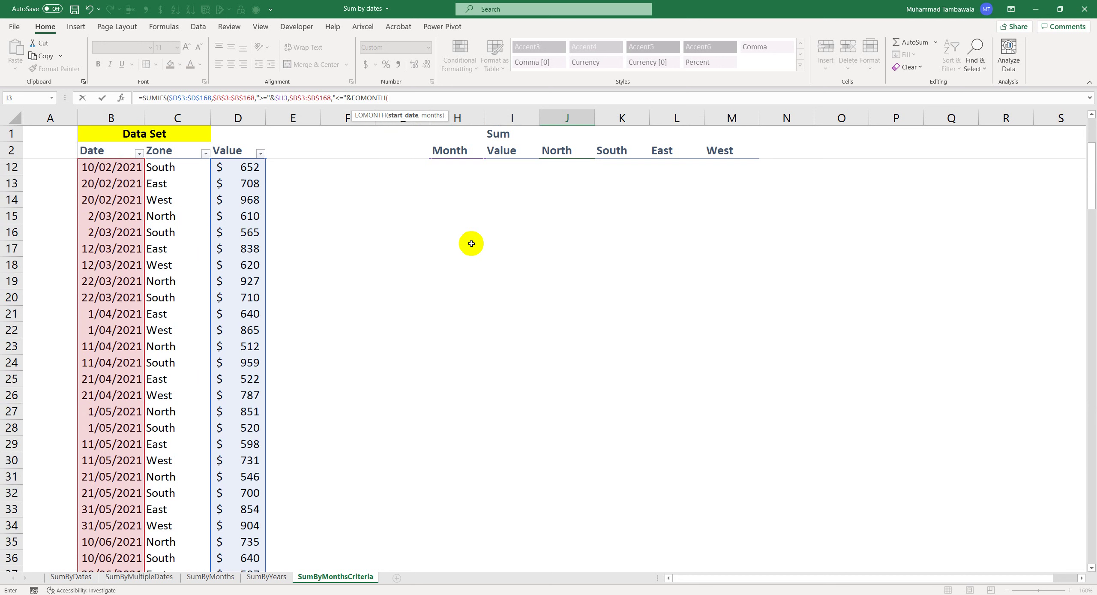
click(473, 168)
key(F4)
key(F4)
key(F4)
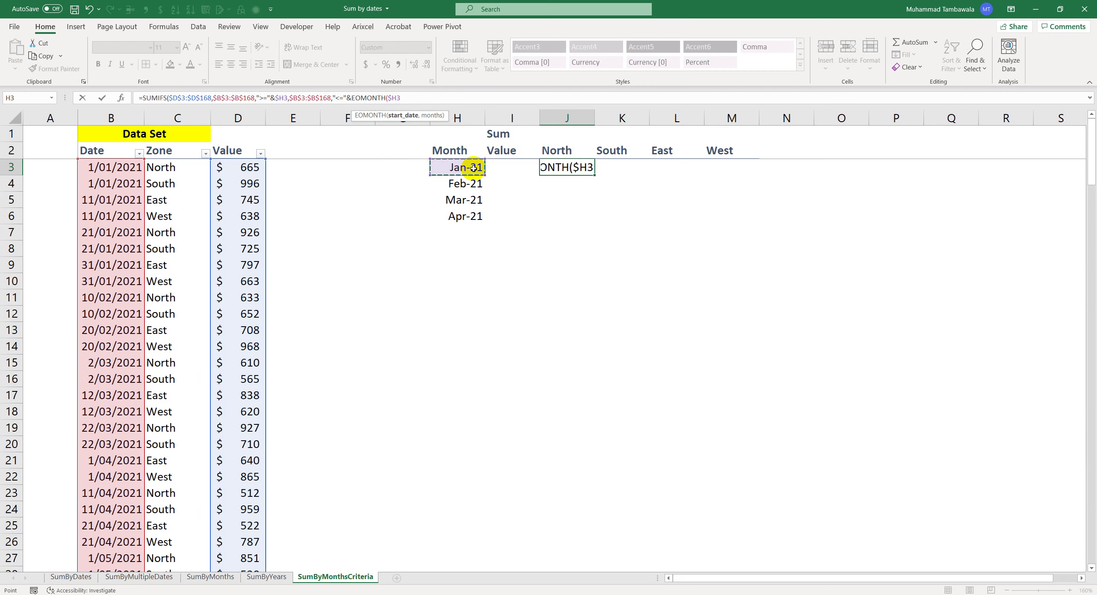
text(,0)
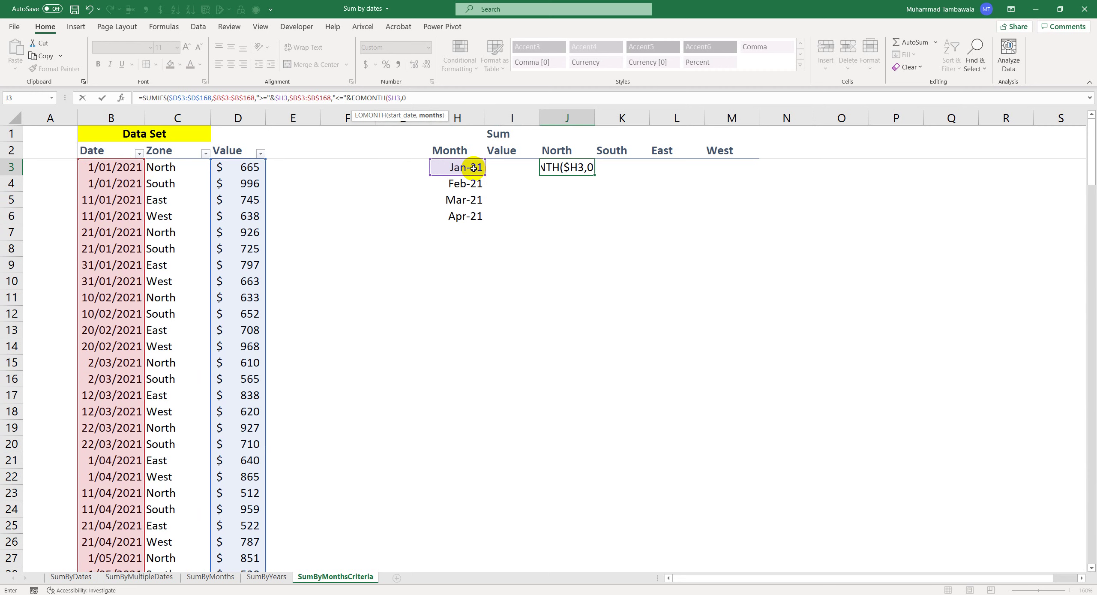
text())
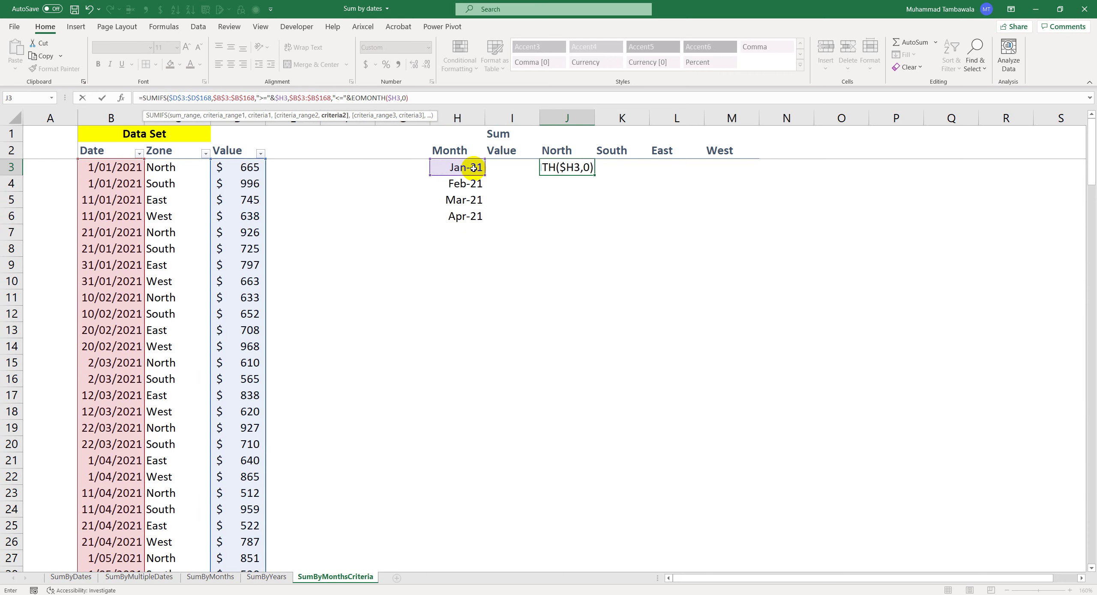
- Add the zone criterion $C$3:$C$168 with J$2 to the J3 formula and enter it
text(,)
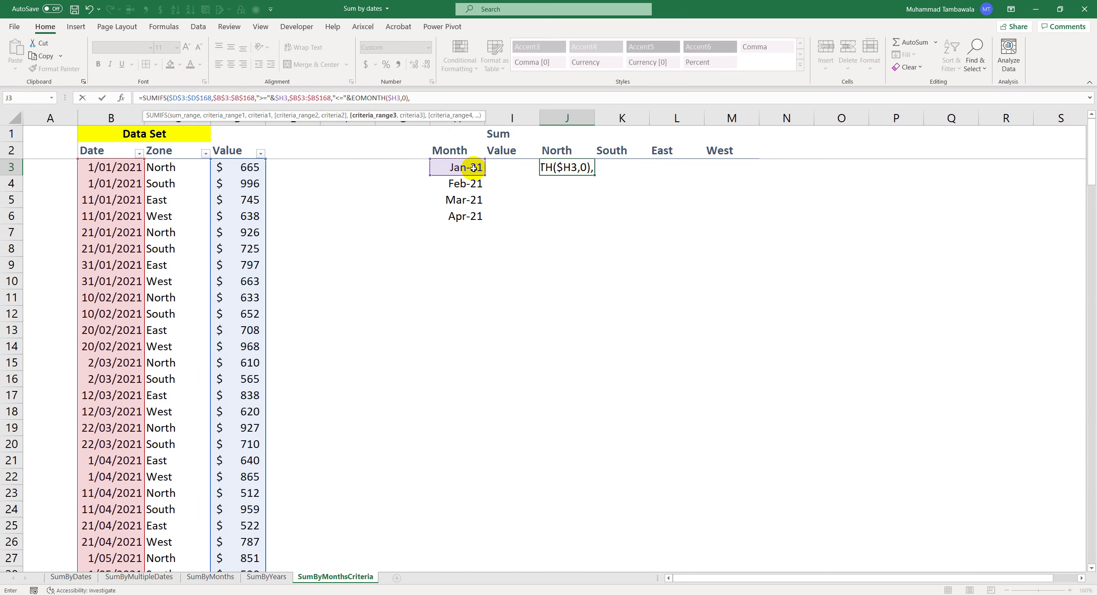
click(191, 169)
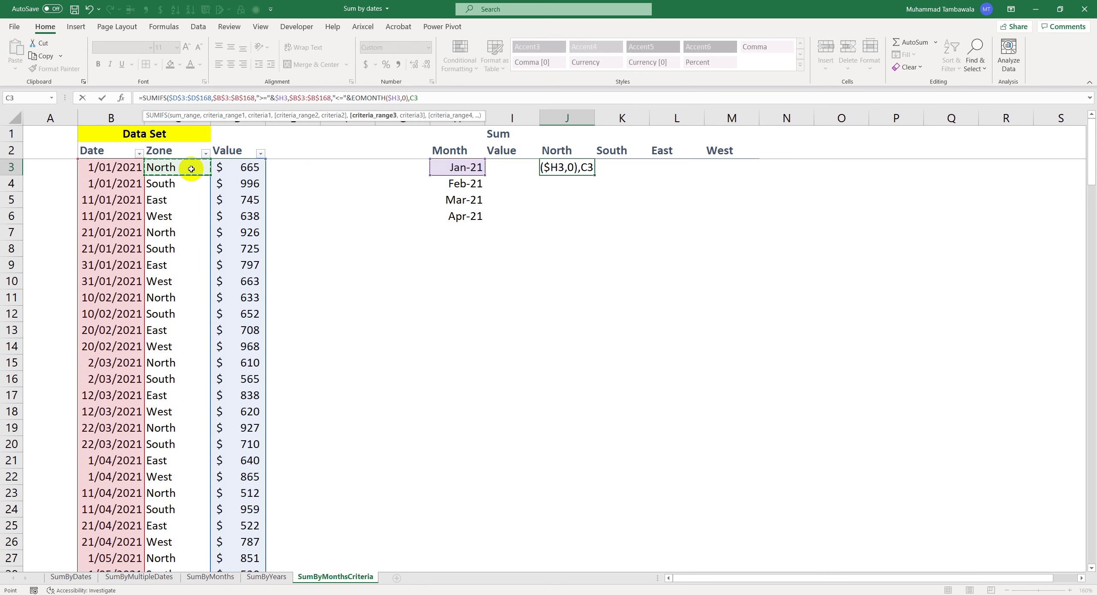
key(ctrl+shift+Down)
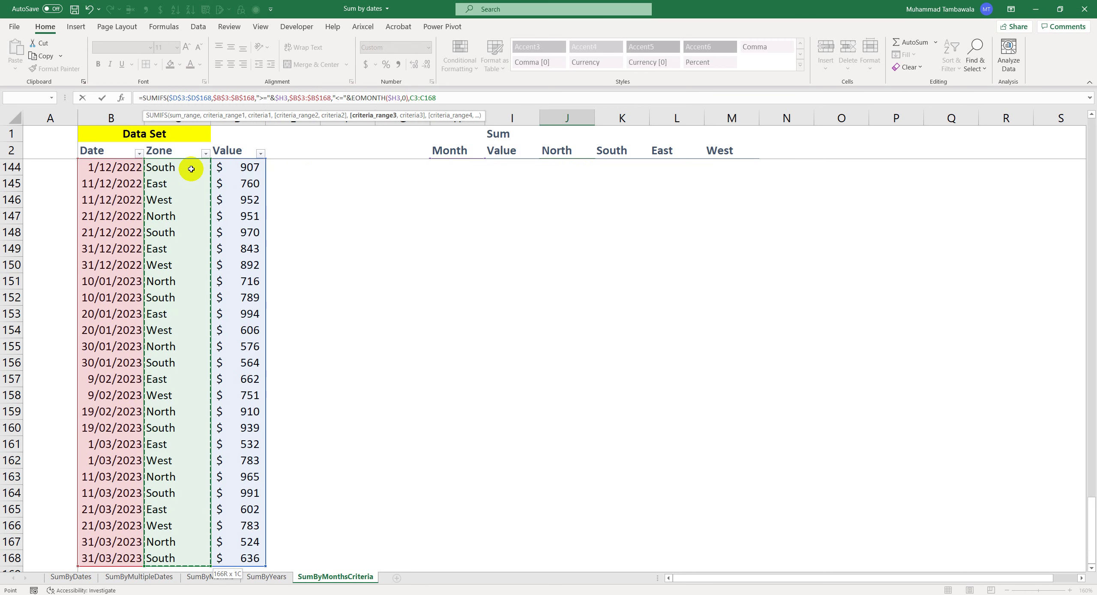
key(F4)
text(,)
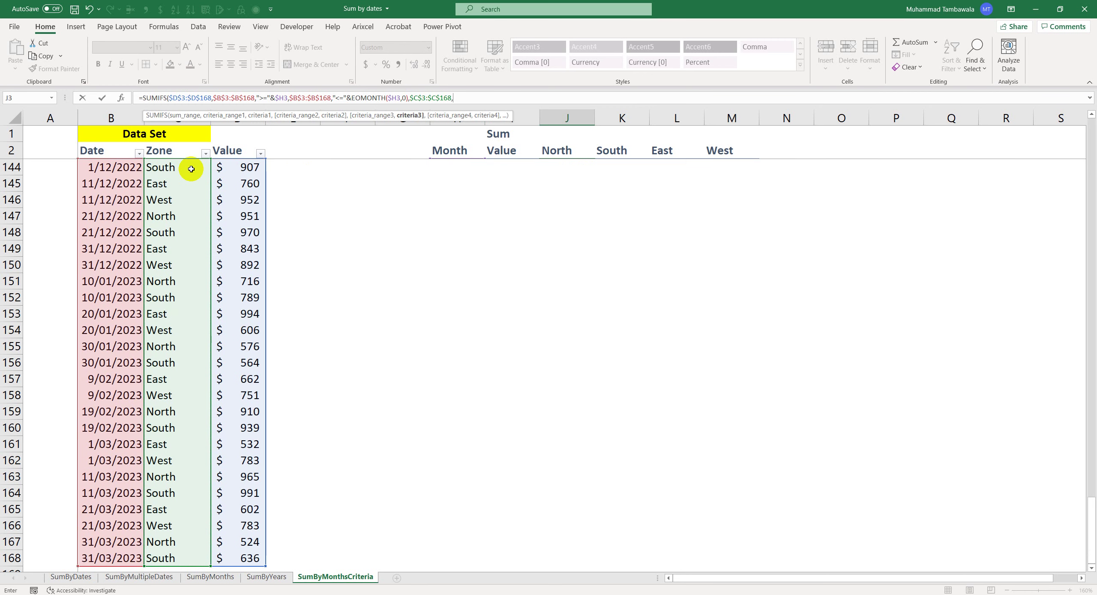
scroll(558, 225, up, 20)
scroll(564, 222, up, 20)
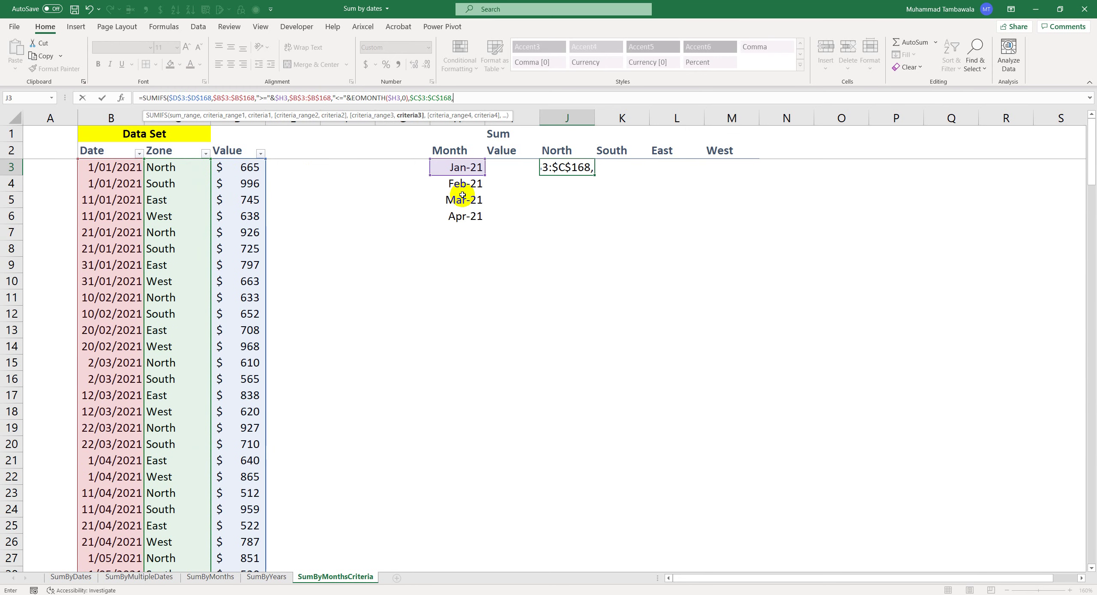
click(579, 149)
key(F4)
key(F4)
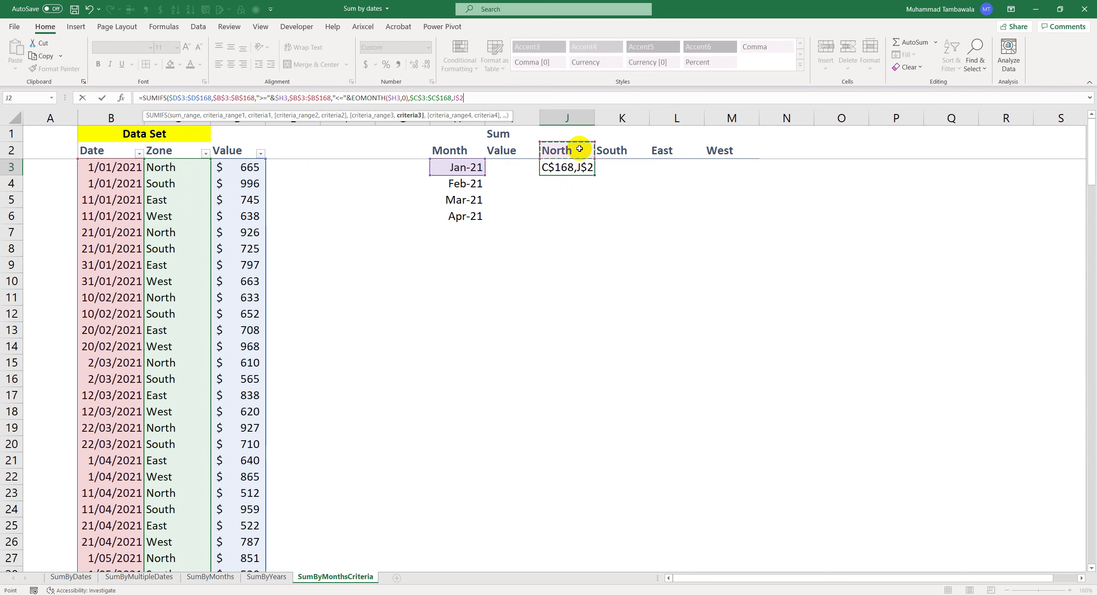
key(Return)
key(Up)
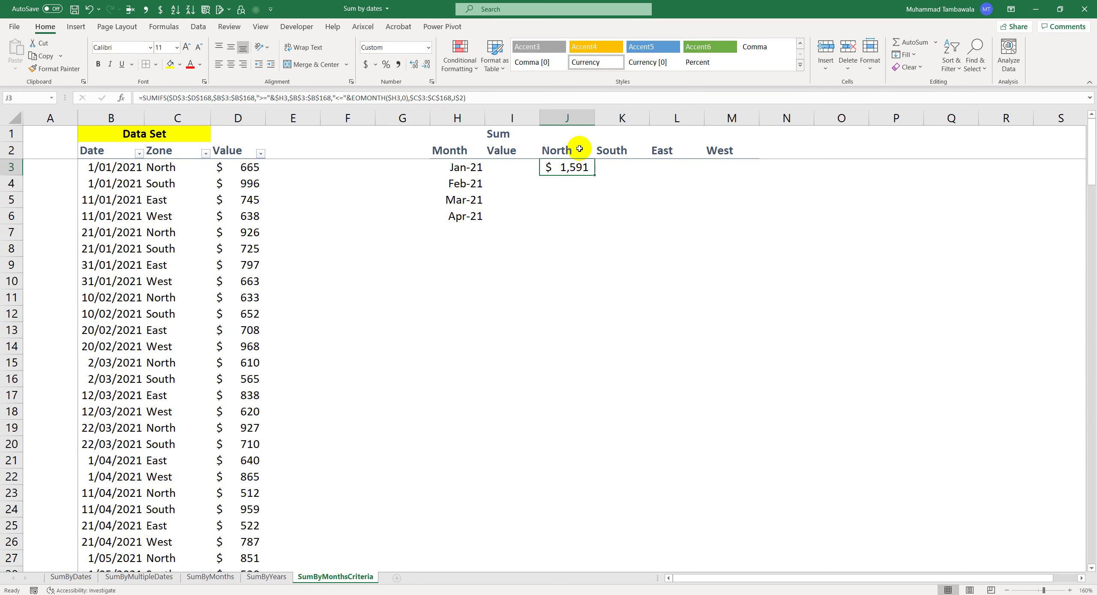
- Copy the J3 formula across the whole month-by-zone grid J3:M6
key(ctrl+c)
key(shift+Right)
key(shift+Right)
key(shift+Right)
key(shift+Down)
key(shift+Down)
key(shift+Down)
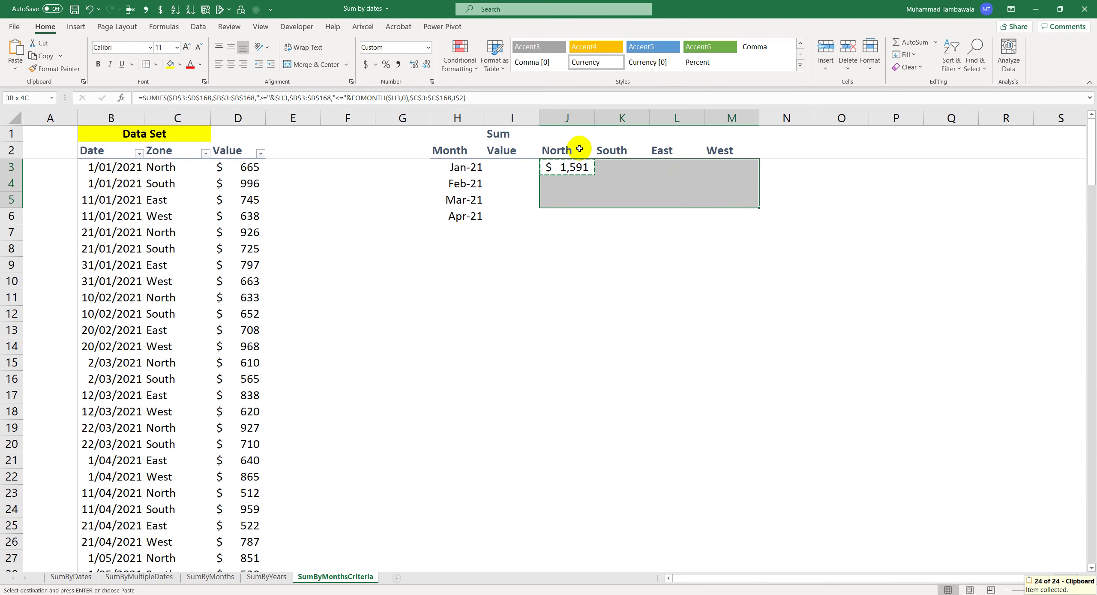
key(ctrl+v)
key(Escape)
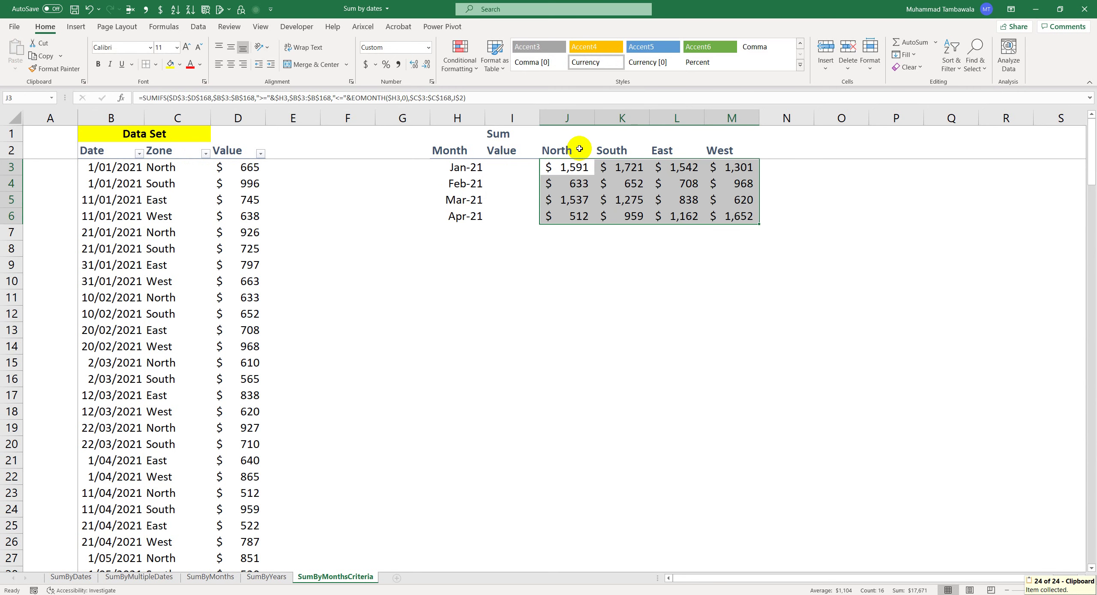
- Enter =SUM(J3:M3) in I3 to total the January zone values
key(Left)
text(=sum()
key(Right)
key(shift+Right)
key(shift+Right)
key(shift+Right)
key(Return)
key(Up)
- Fill the I3 total down to I6 and make the I3:I6 totals bold
key(shift+Down)
key(shift+Down)
key(shift+Down)
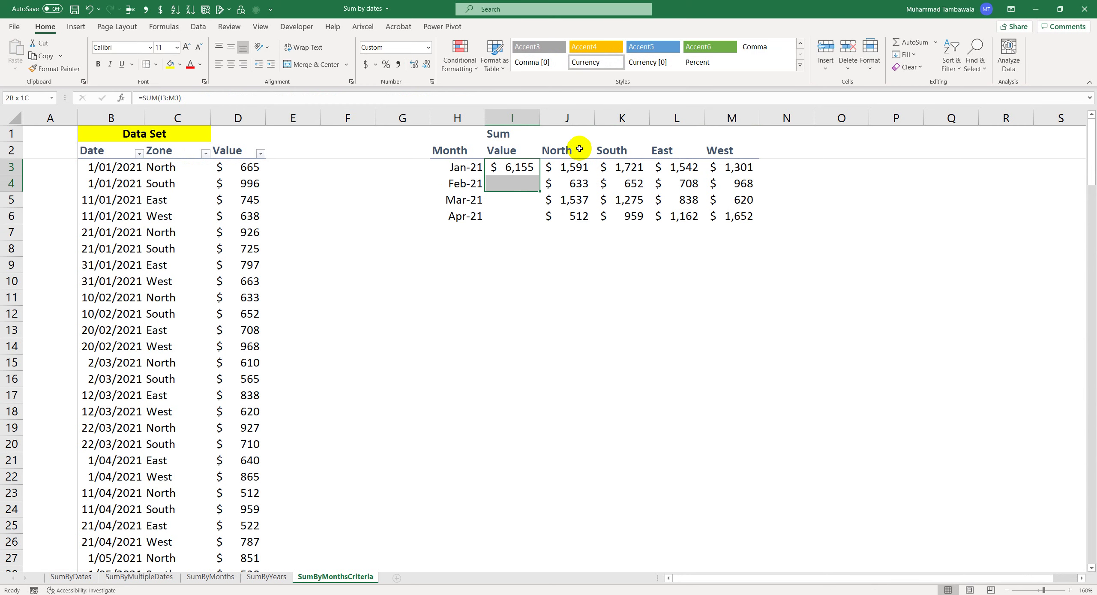
key(ctrl+d)
key(ctrl+b)
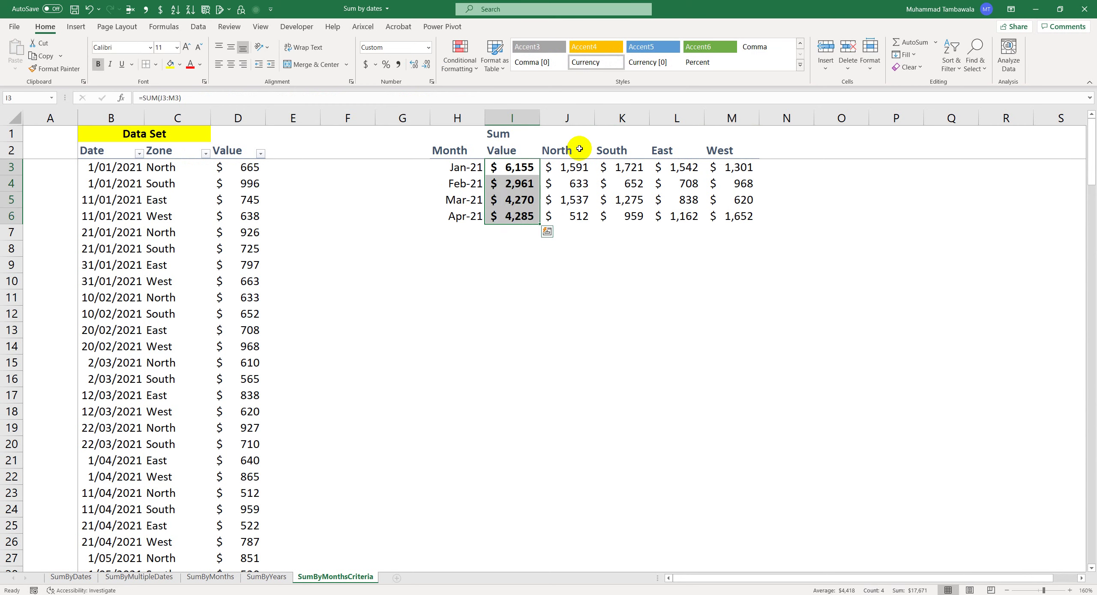
- Highlight the March 2021 South total in K5 with a yellow fill
key(Right)
key(Right)
key(Down)
key(Down)
key(Up)
key(Down)
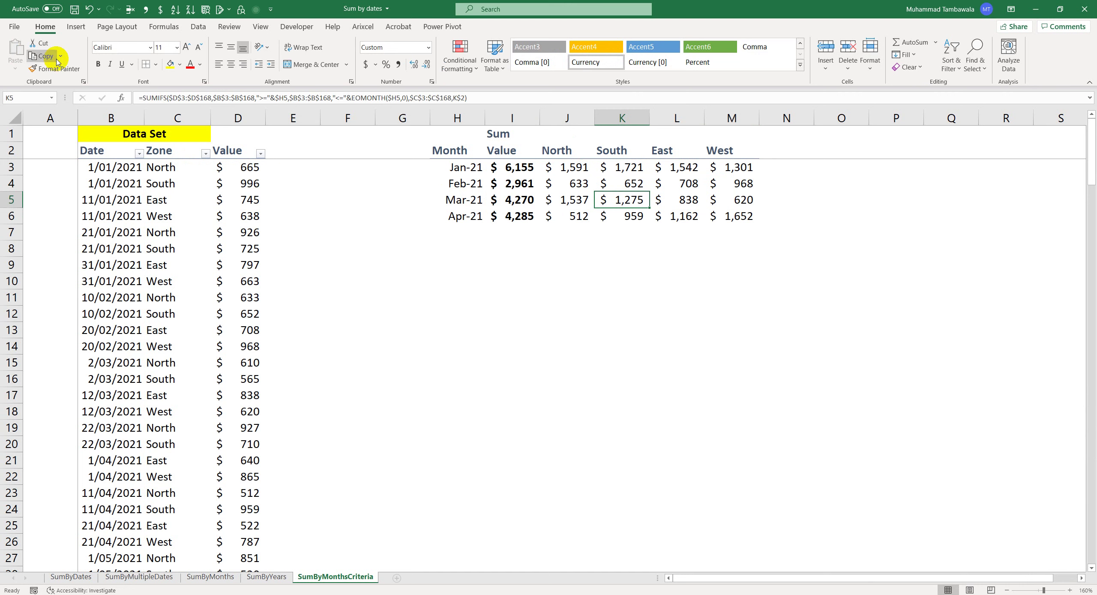
click(170, 64)
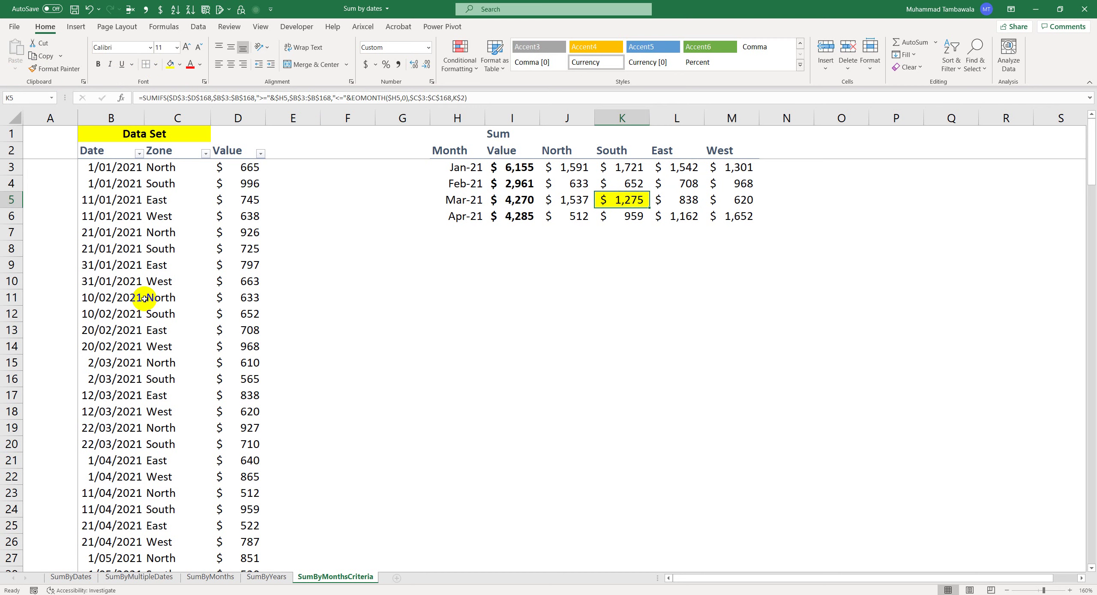
- Filter the data set's Zone column to show only South
click(204, 153)
click(115, 279)
click(110, 308)
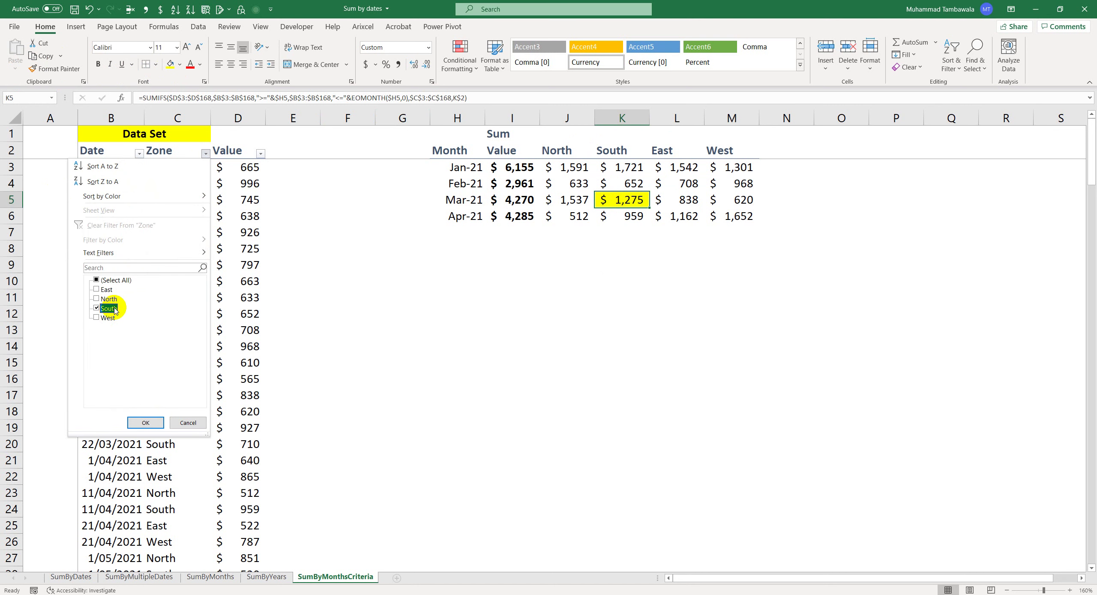
click(145, 423)
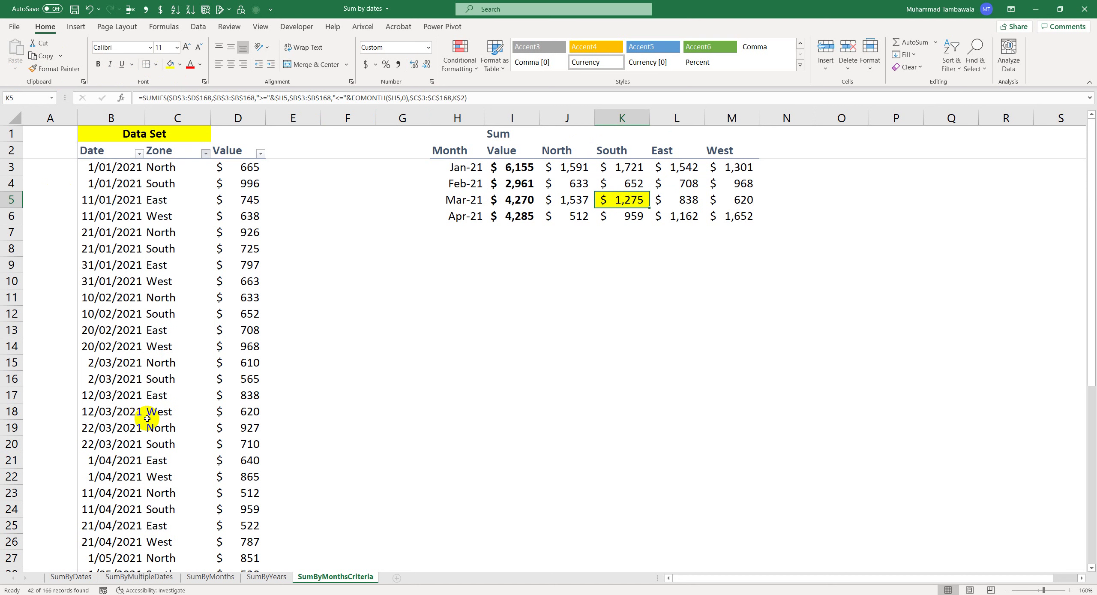
- Filter the Date column to March 2021 and select the remaining South values to check their sum
click(139, 154)
click(50, 281)
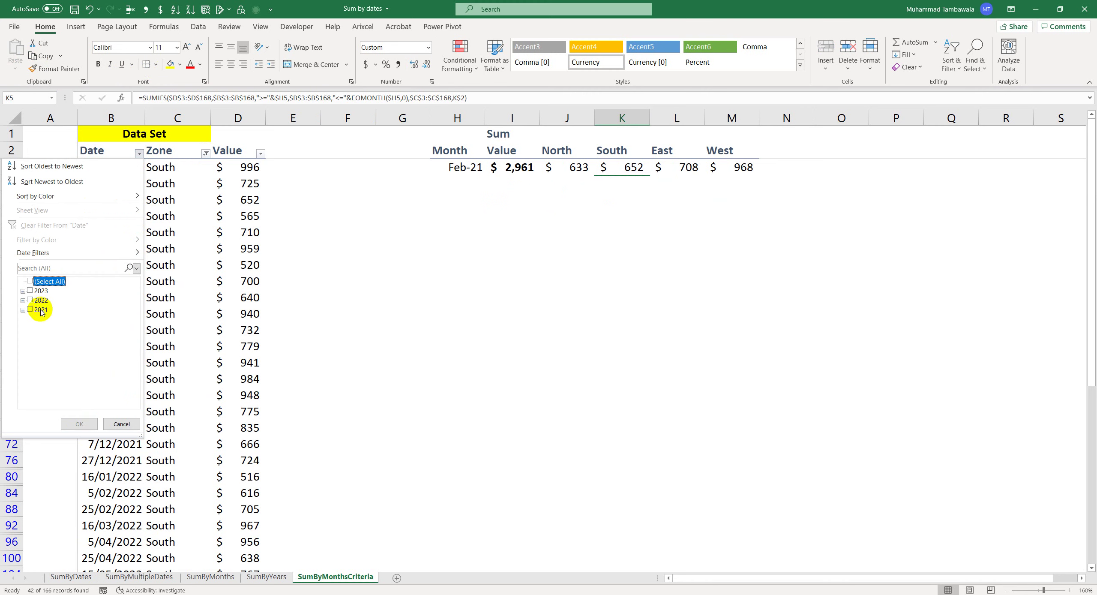
click(23, 310)
click(48, 321)
click(77, 420)
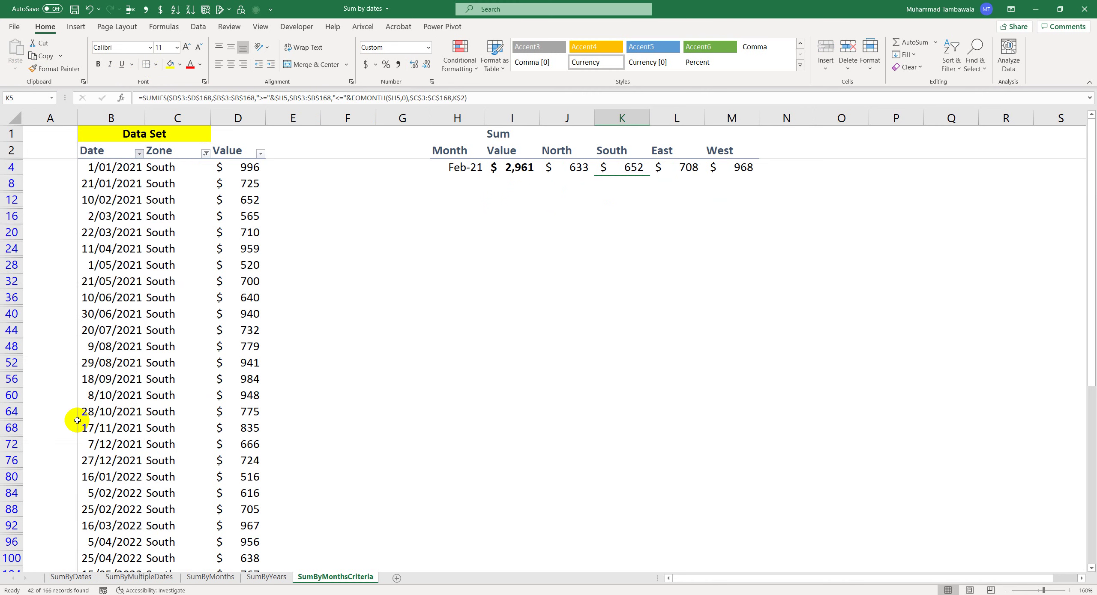
drag(247, 171, 253, 185)
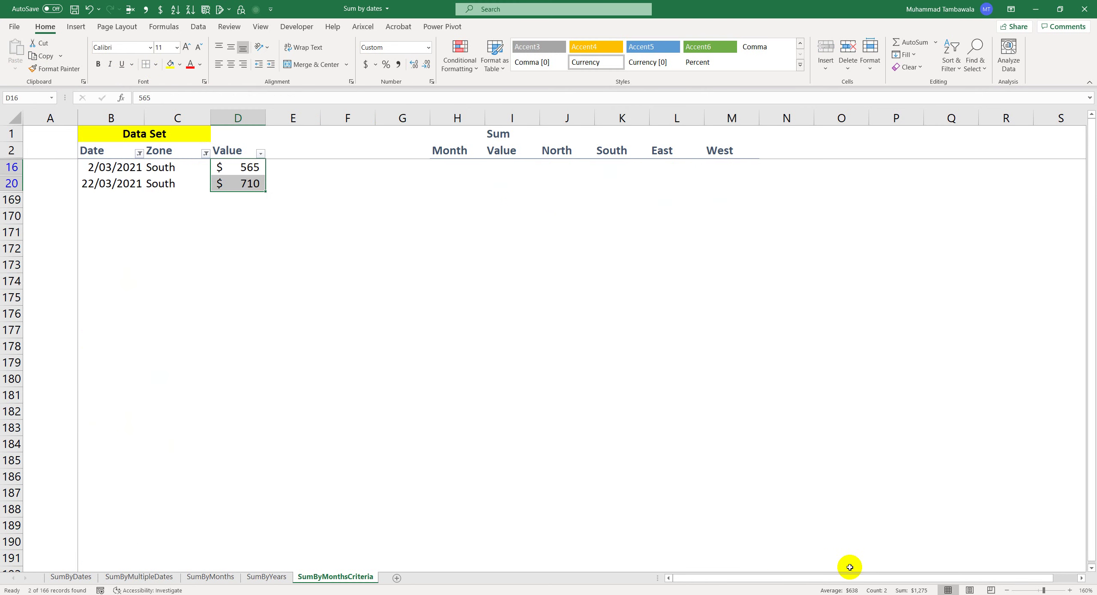
click(588, 269)
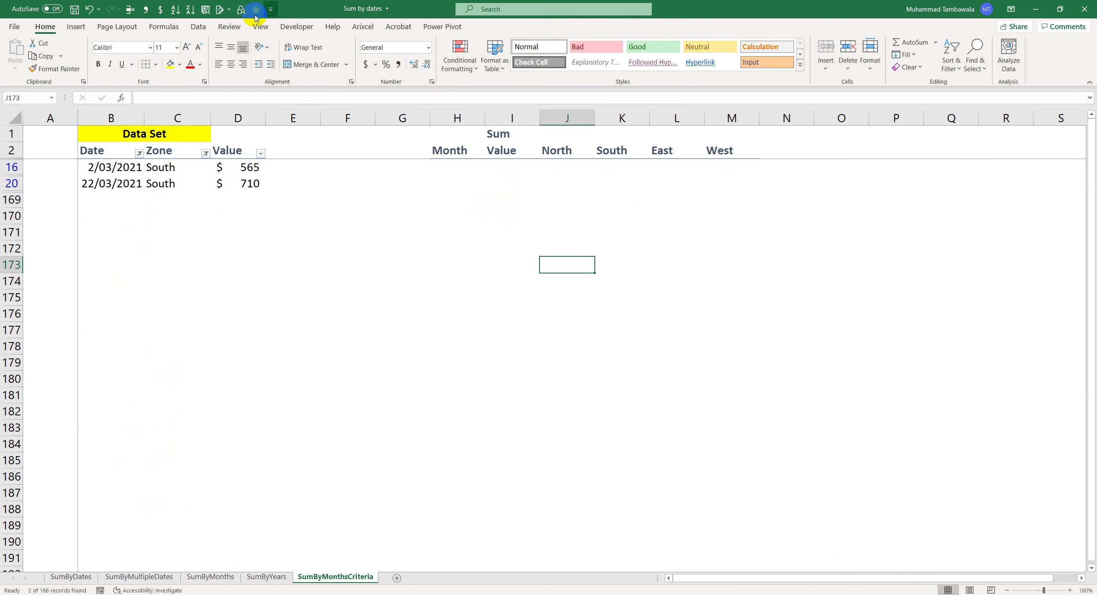
- Clear the Date and Zone filters so that the whole data set and the monthly summary are shown
click(198, 26)
click(480, 42)
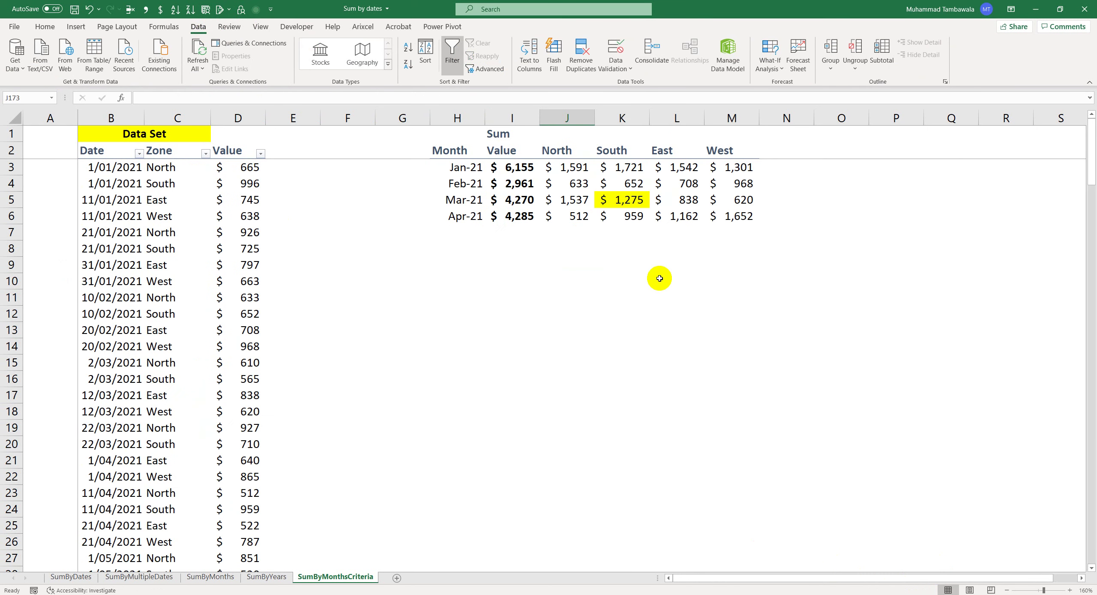
click(630, 232)
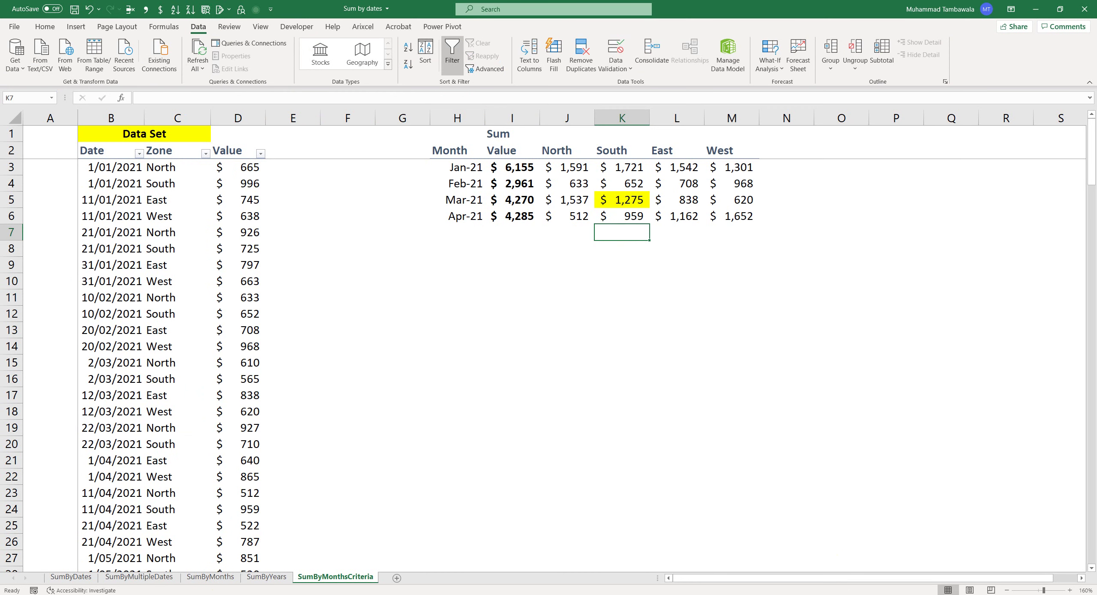
- Review the SUMIFS summaries on the SumByDates and SumByMultipleDates sheets
click(80, 581)
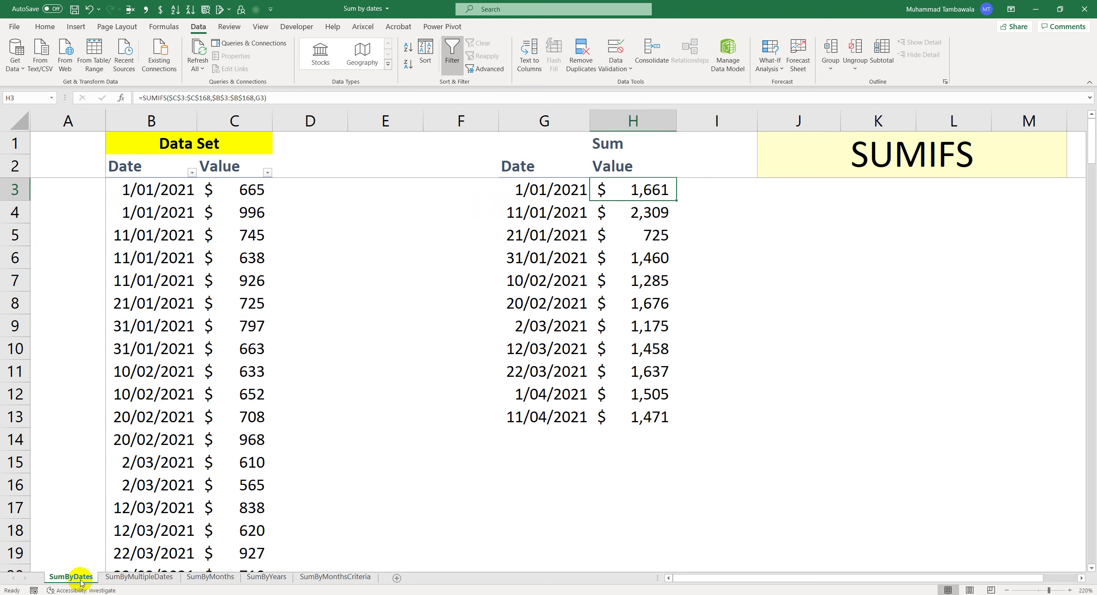
click(134, 581)
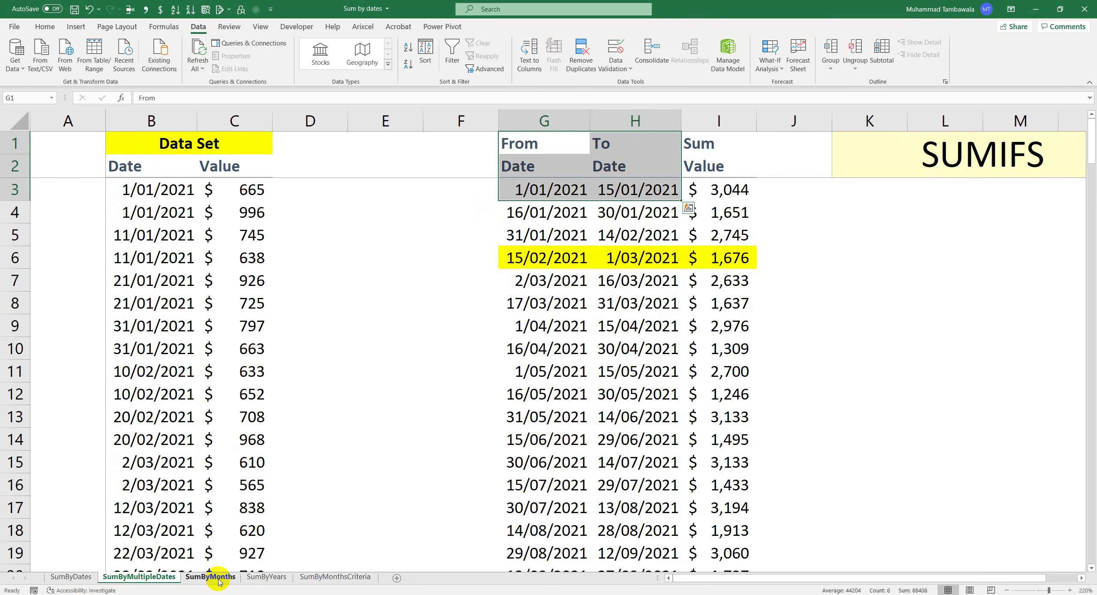